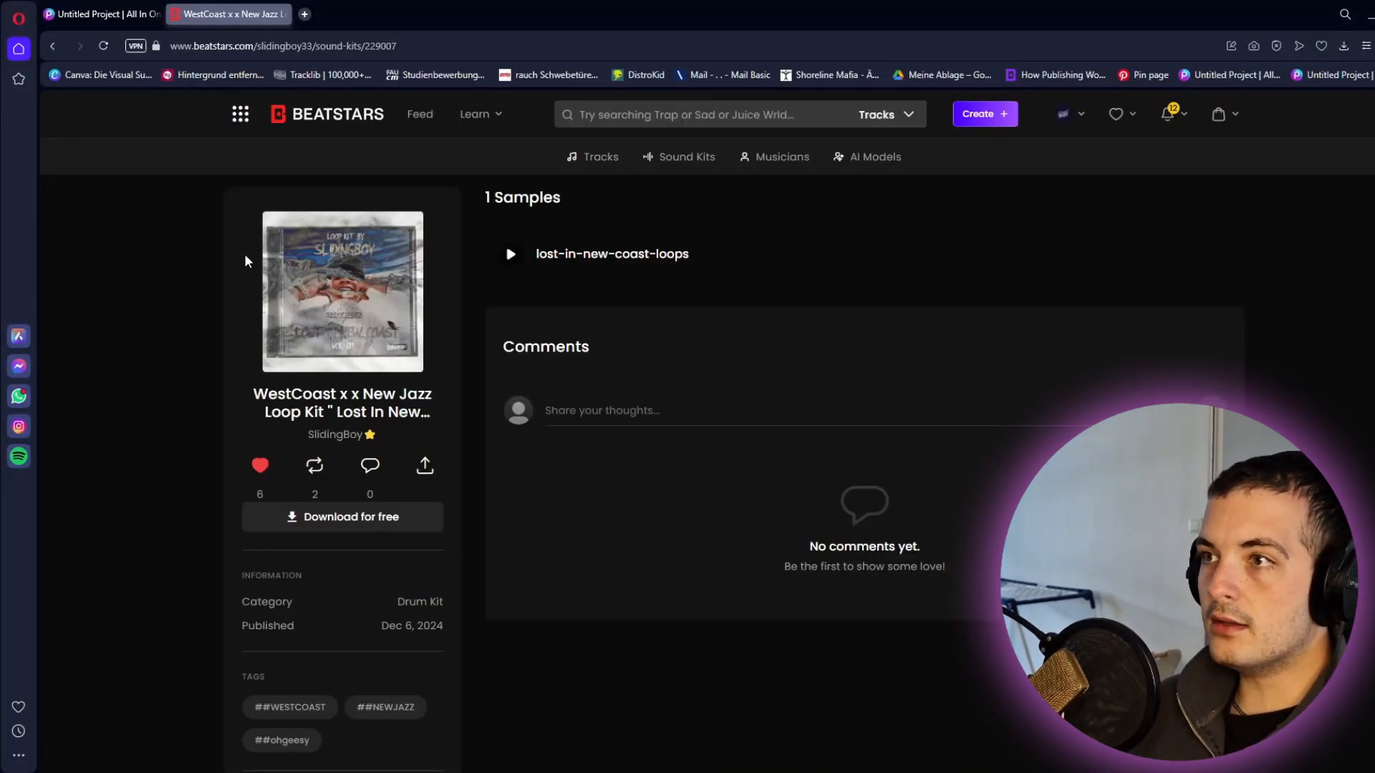
Return from the loop kit page to the producer's BeatStars profile and switch to FL Studio
key(alt+Left)
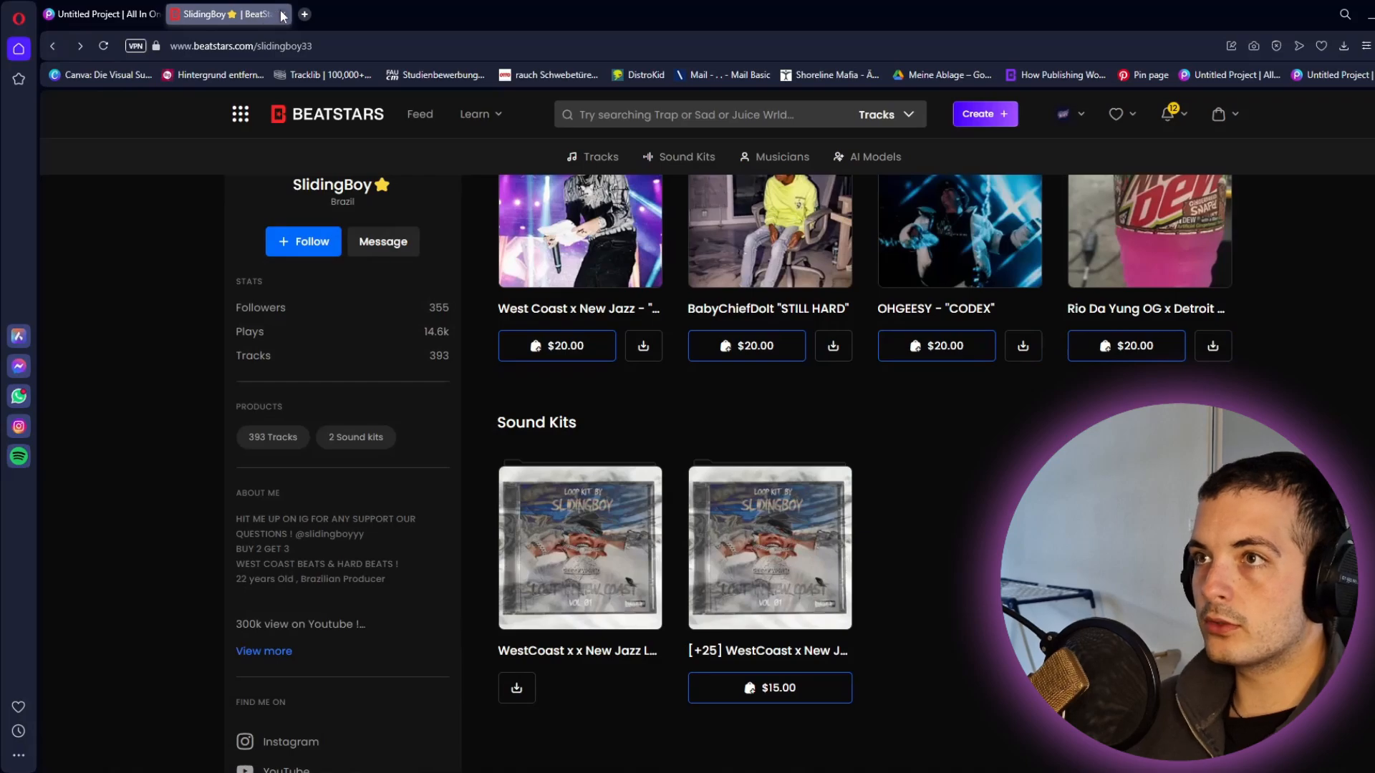
key(alt+Tab)
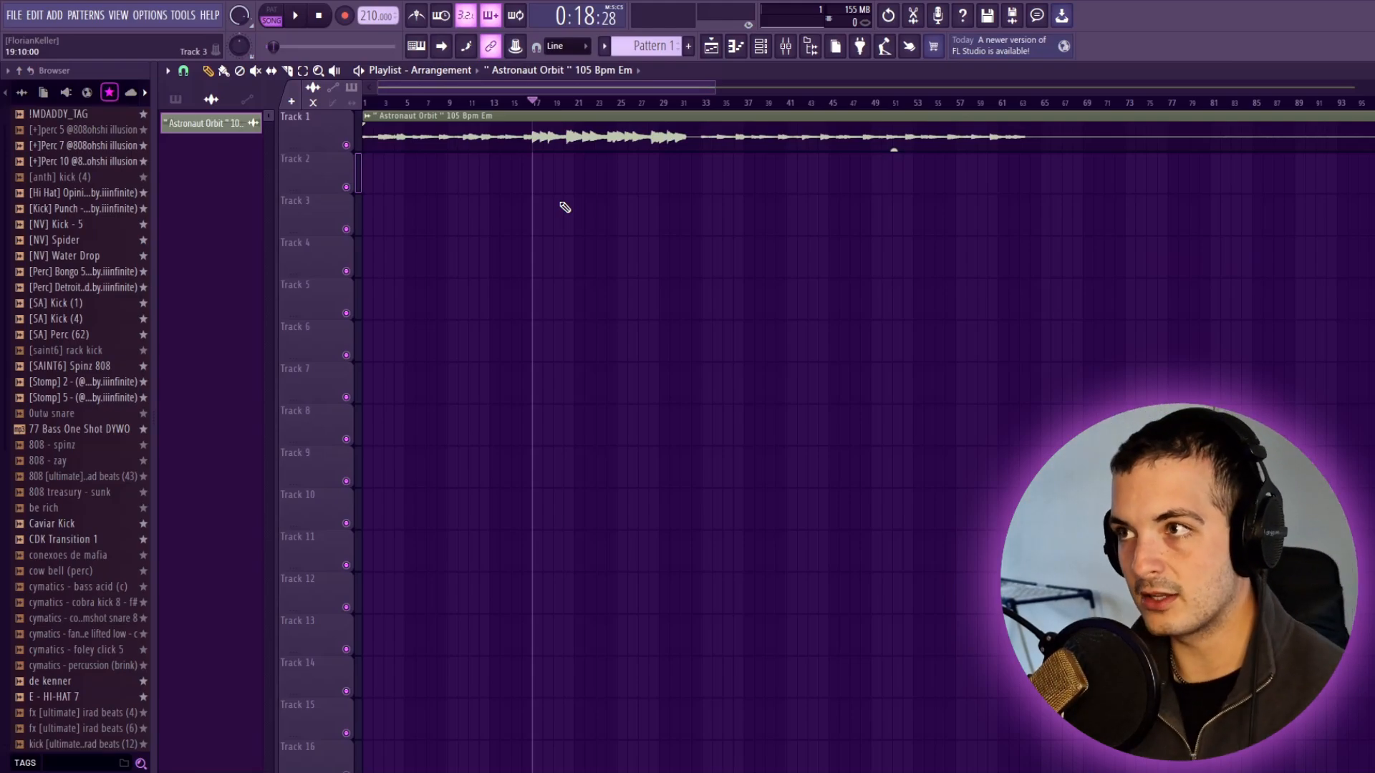
Listen to the Astronaut Orbit sample on Track 1 from bar 17 to identify its sections
key(space)
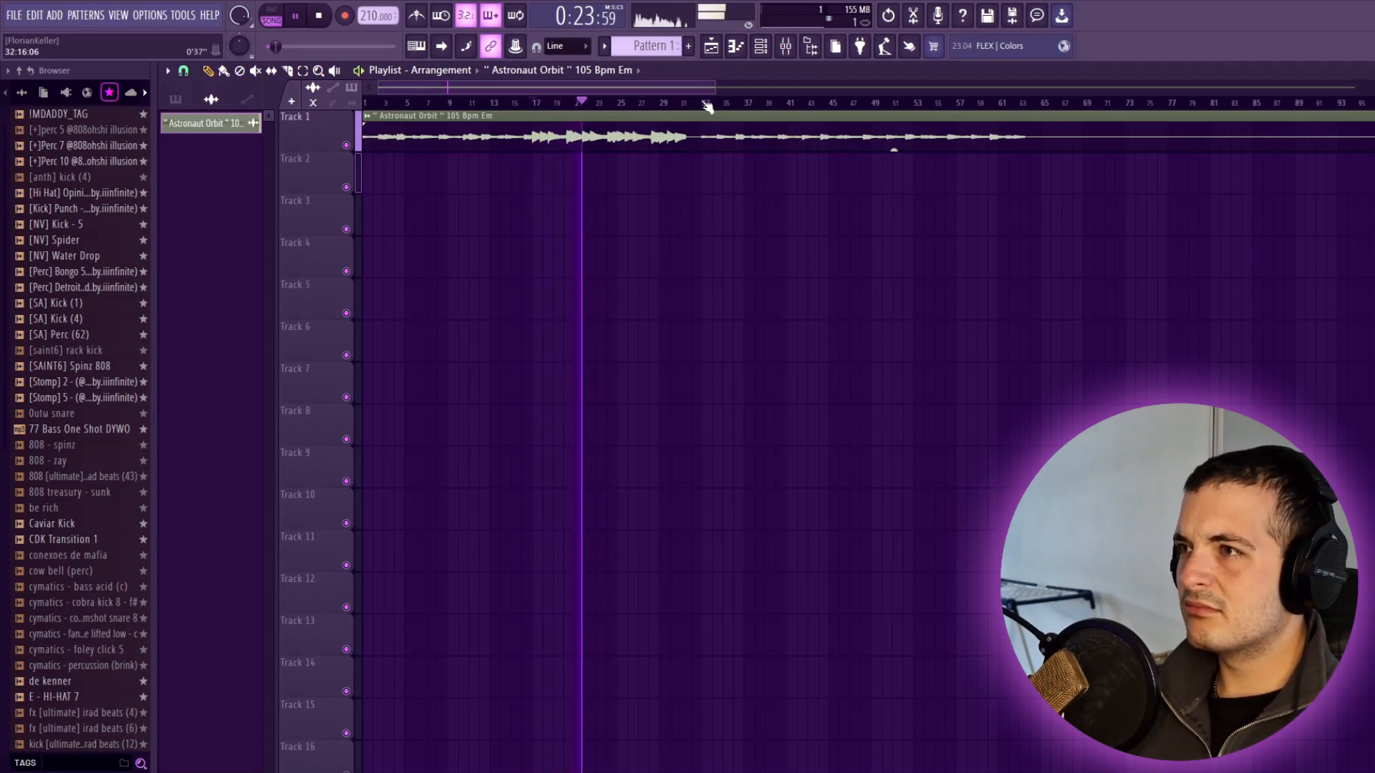
scroll(700, 236, down, 3)
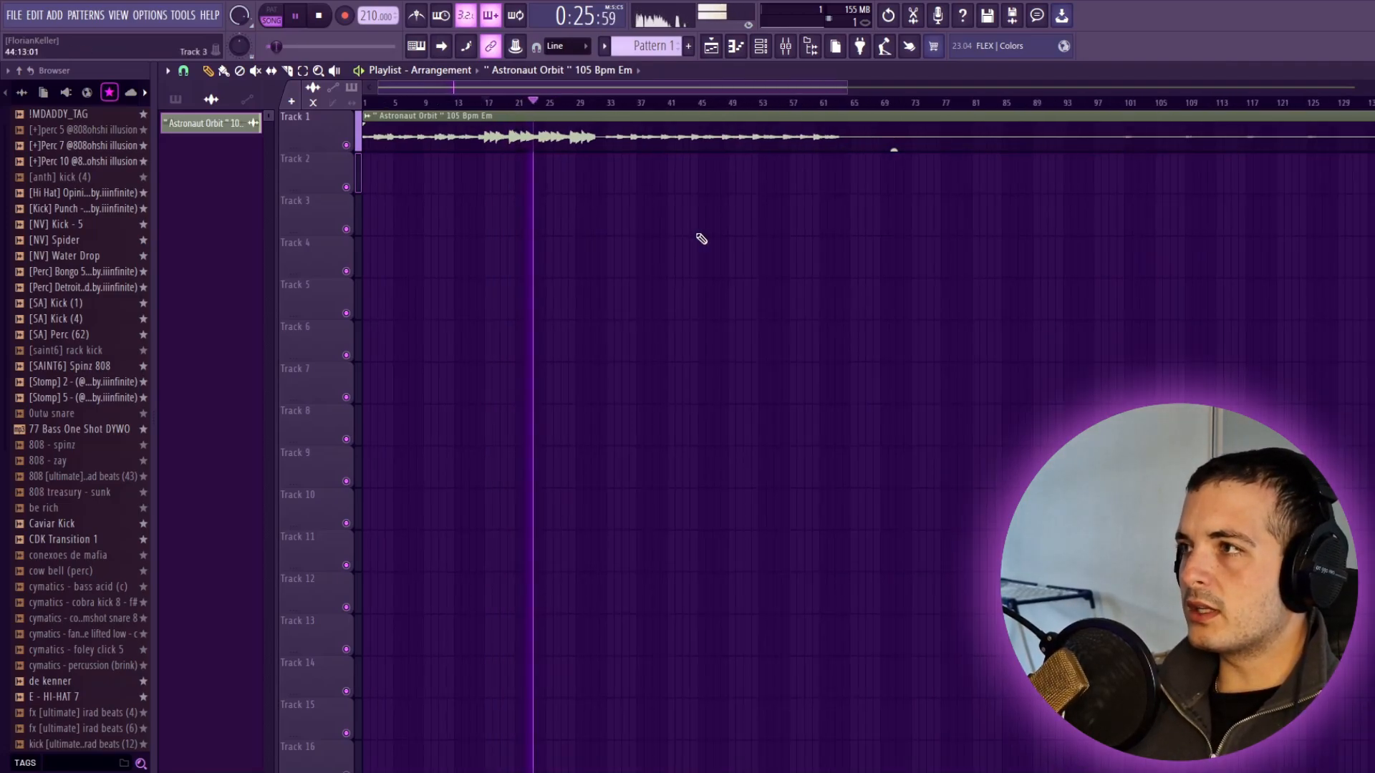
key(space)
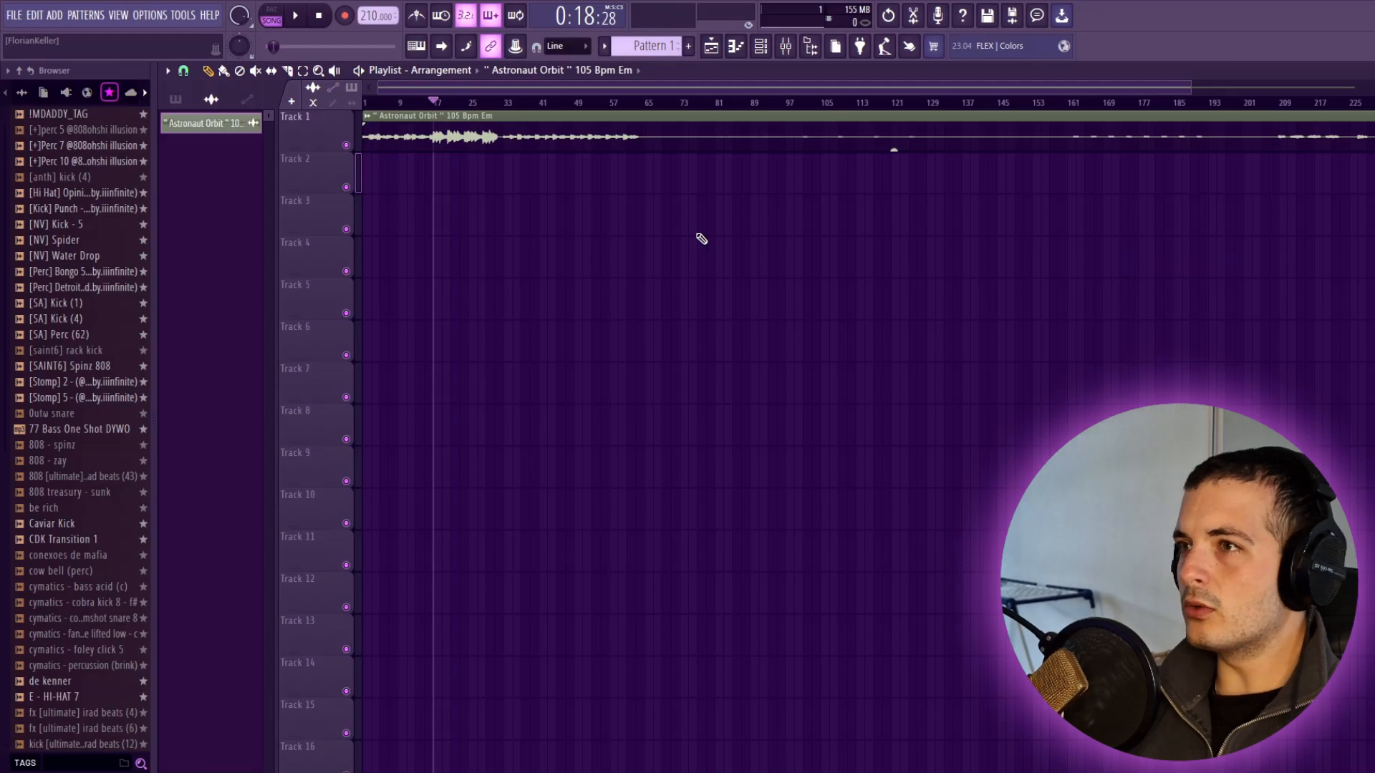
scroll(660, 234, down, 1)
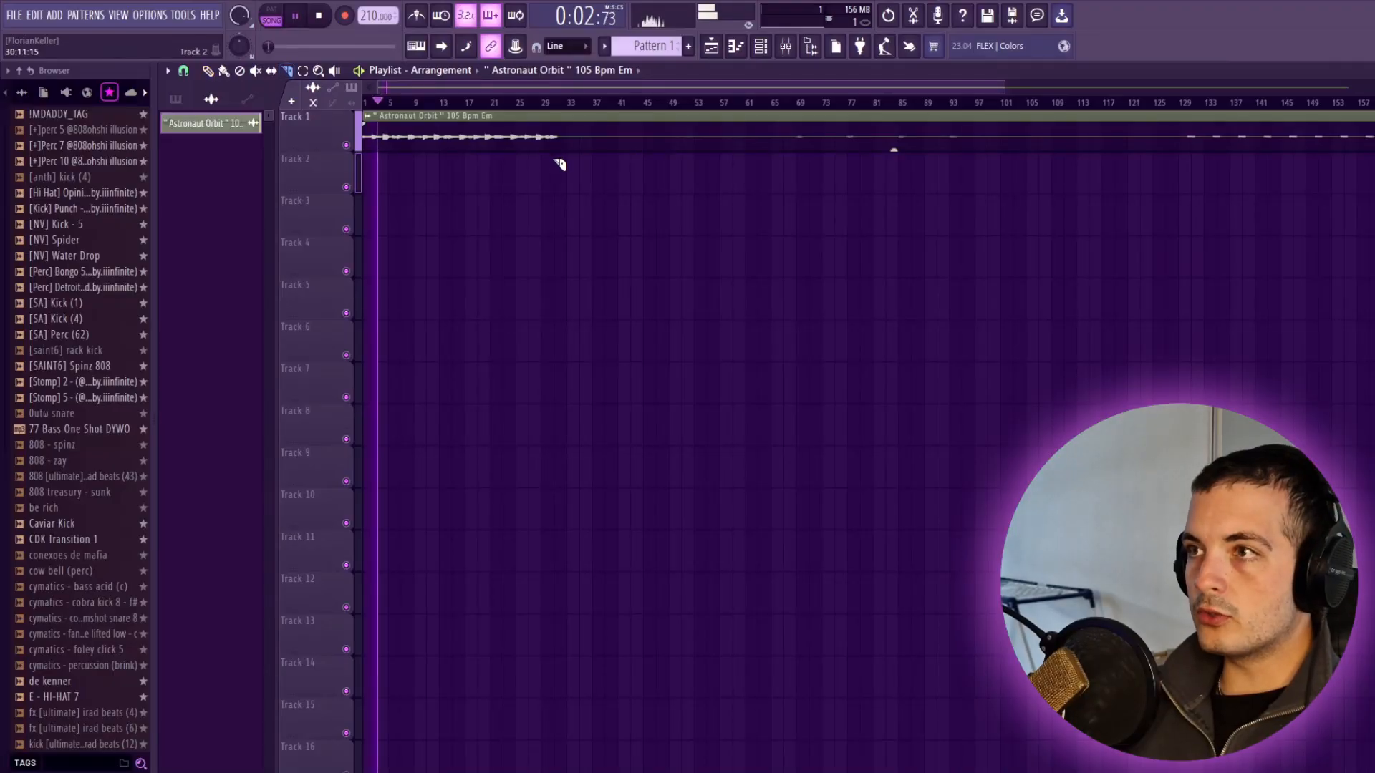
Split the Astronaut Orbit clip at bars 17 and 33 and move the bar 17–33 piece to bar 1 on Track 2
ctrl+scroll(563, 179, up, 3)
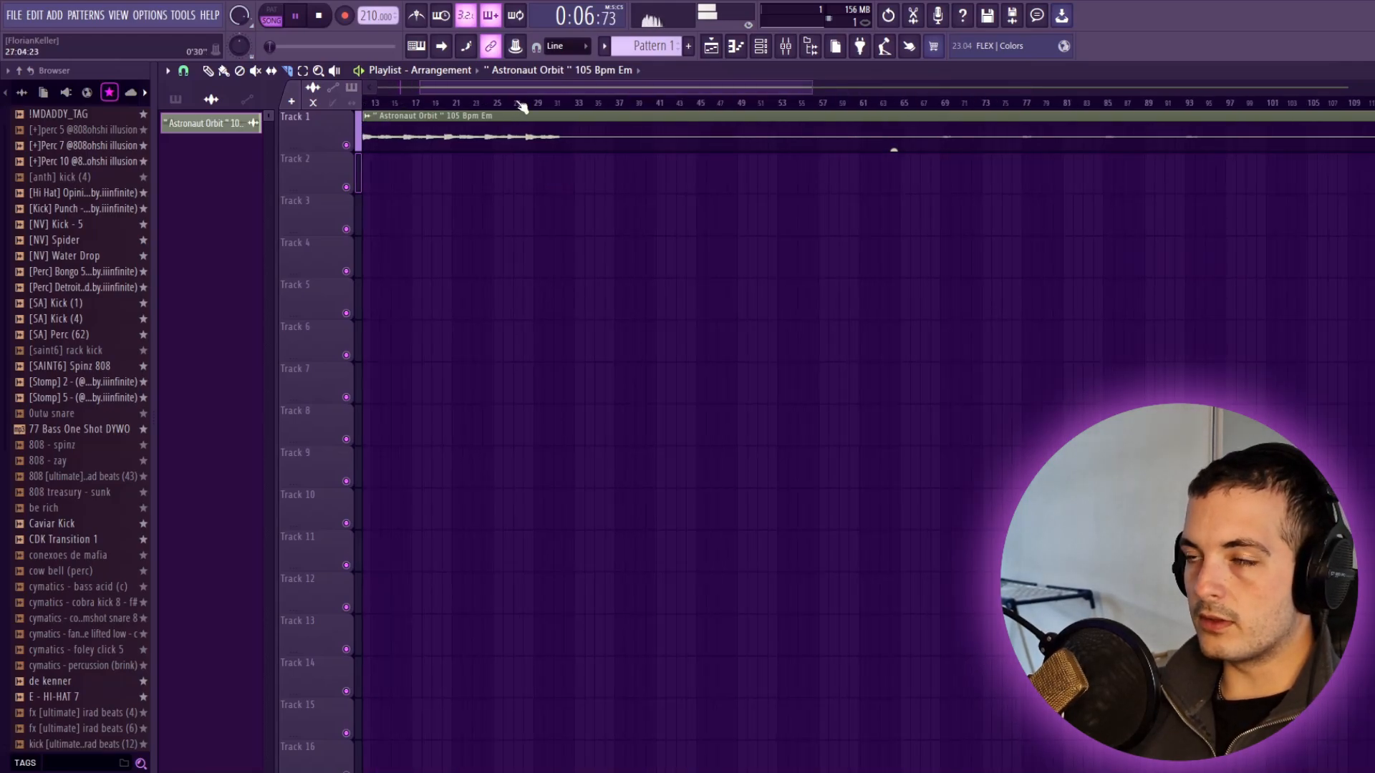
scroll(522, 106, right, 2)
key(space)
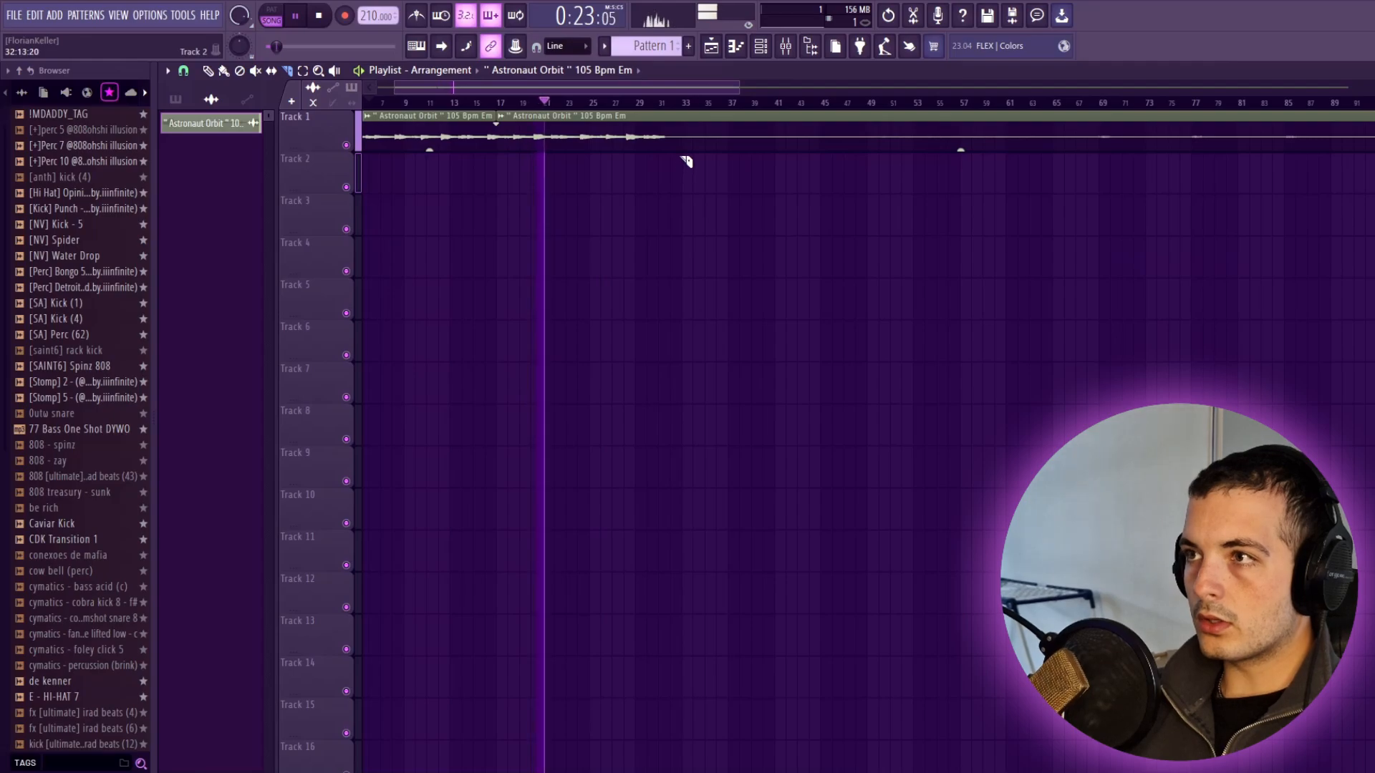
click(683, 140)
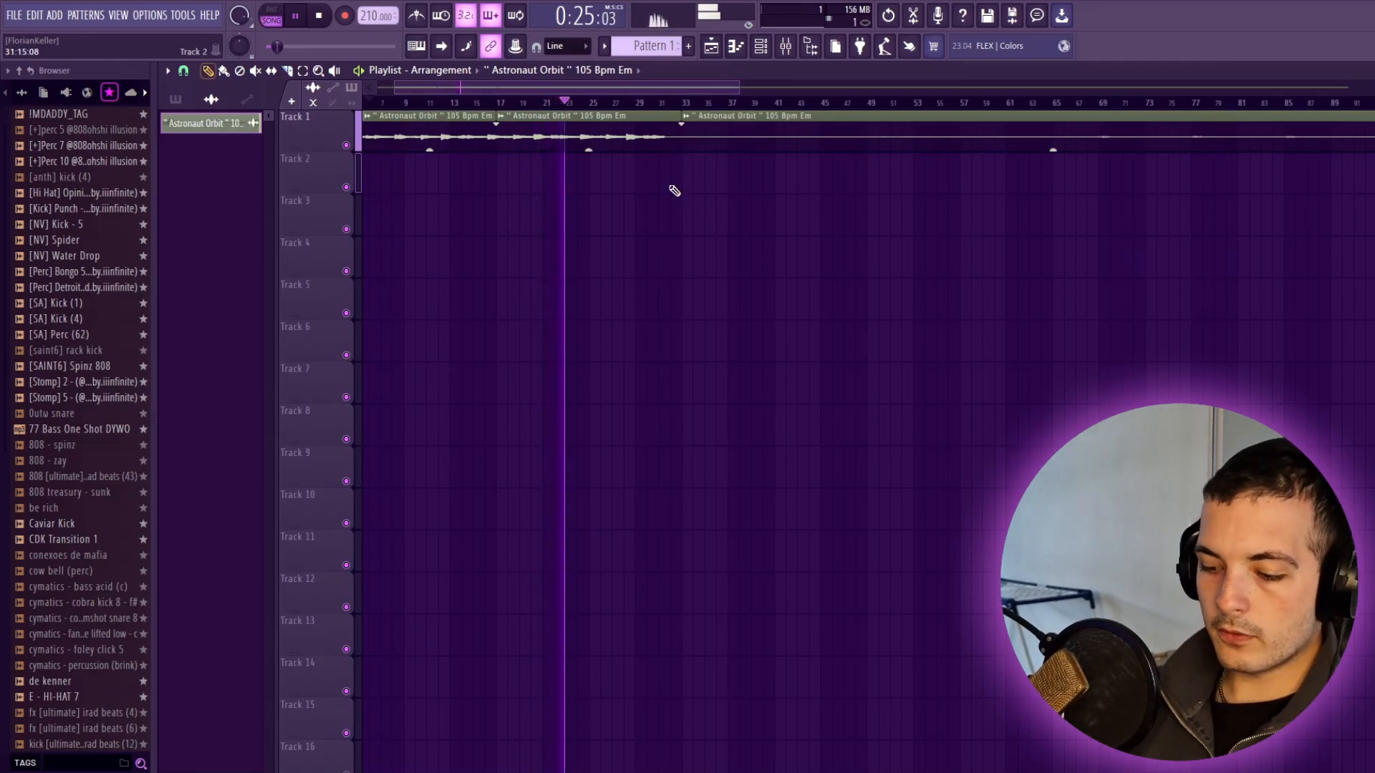
scroll(648, 208, down, 1)
drag(561, 141, 435, 183)
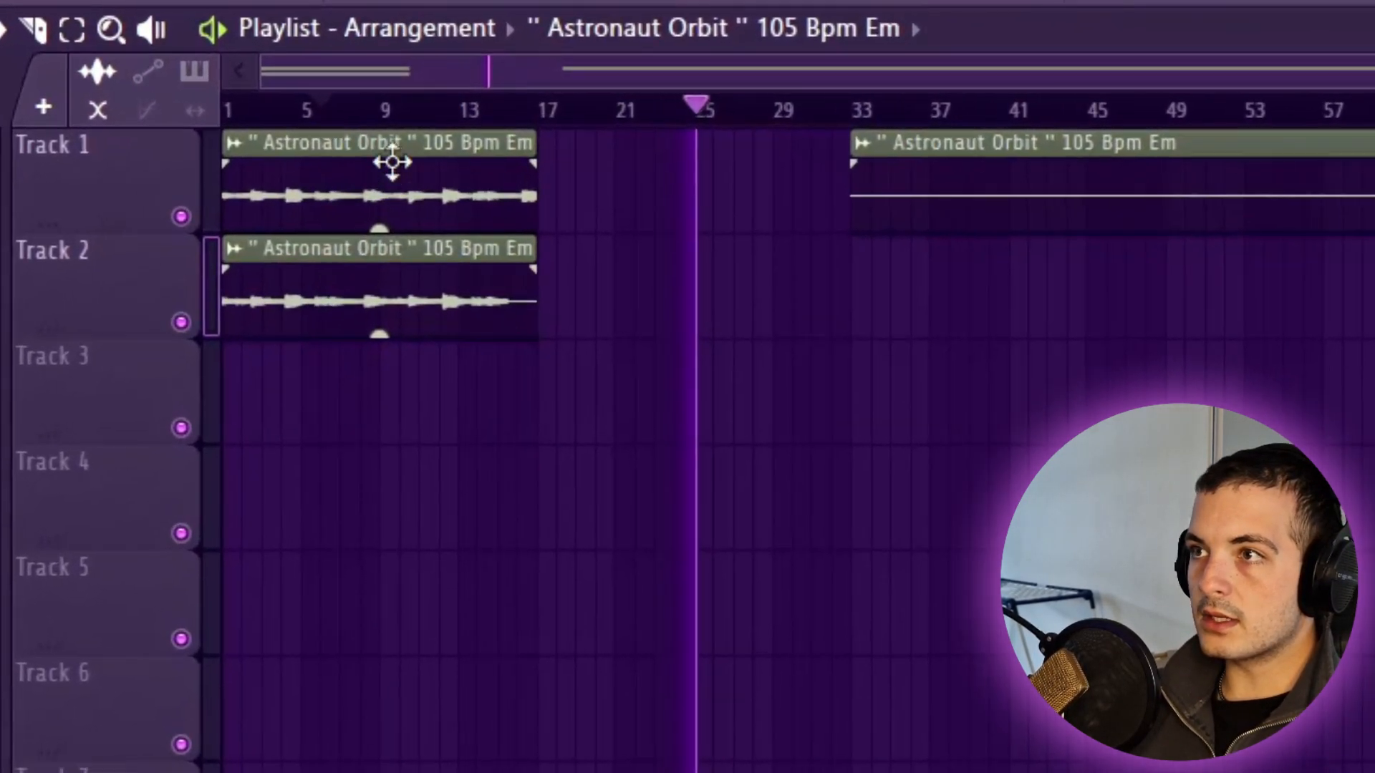
Split the long Track 3 clip at bar 81 and delete the portion before the cut, starting at bar 33
key(space)
key(space)
scroll(236, 391, up, 2)
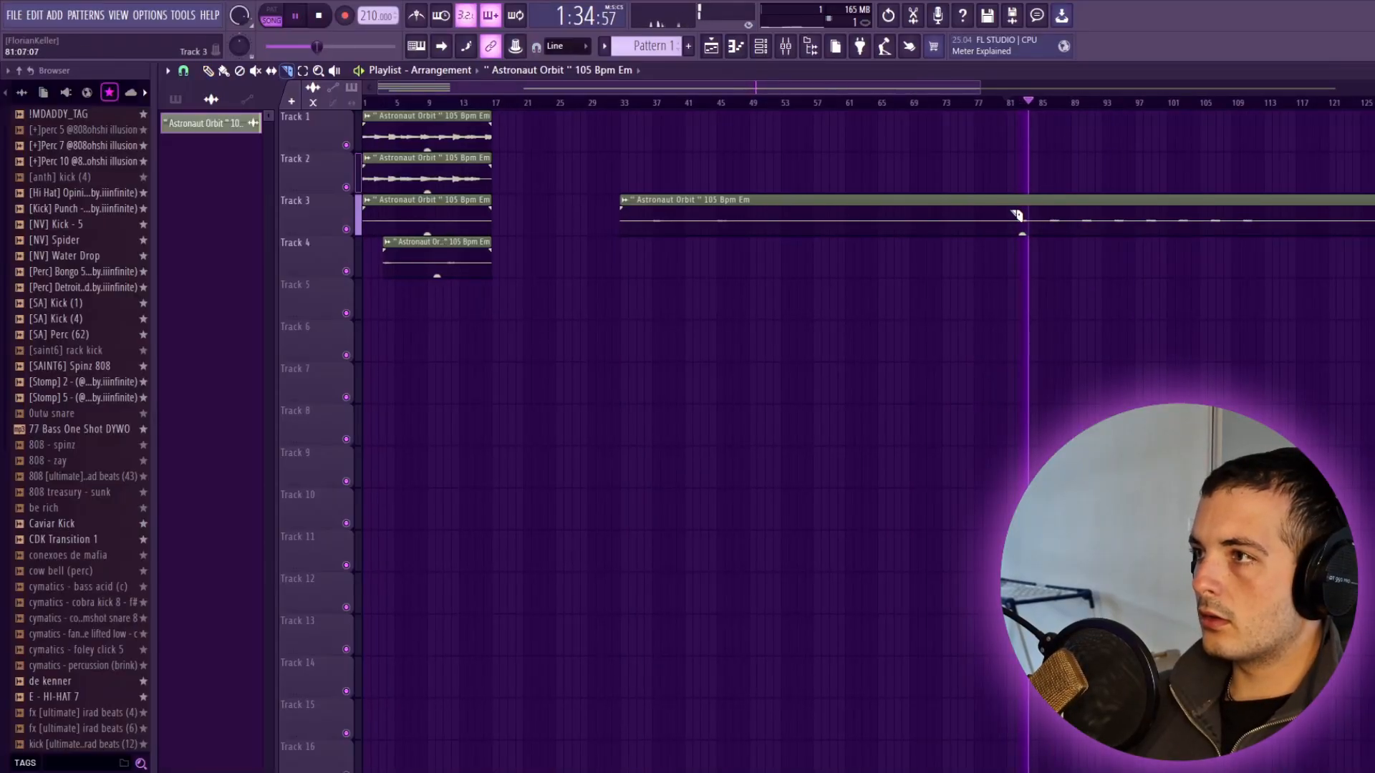
click(1007, 214)
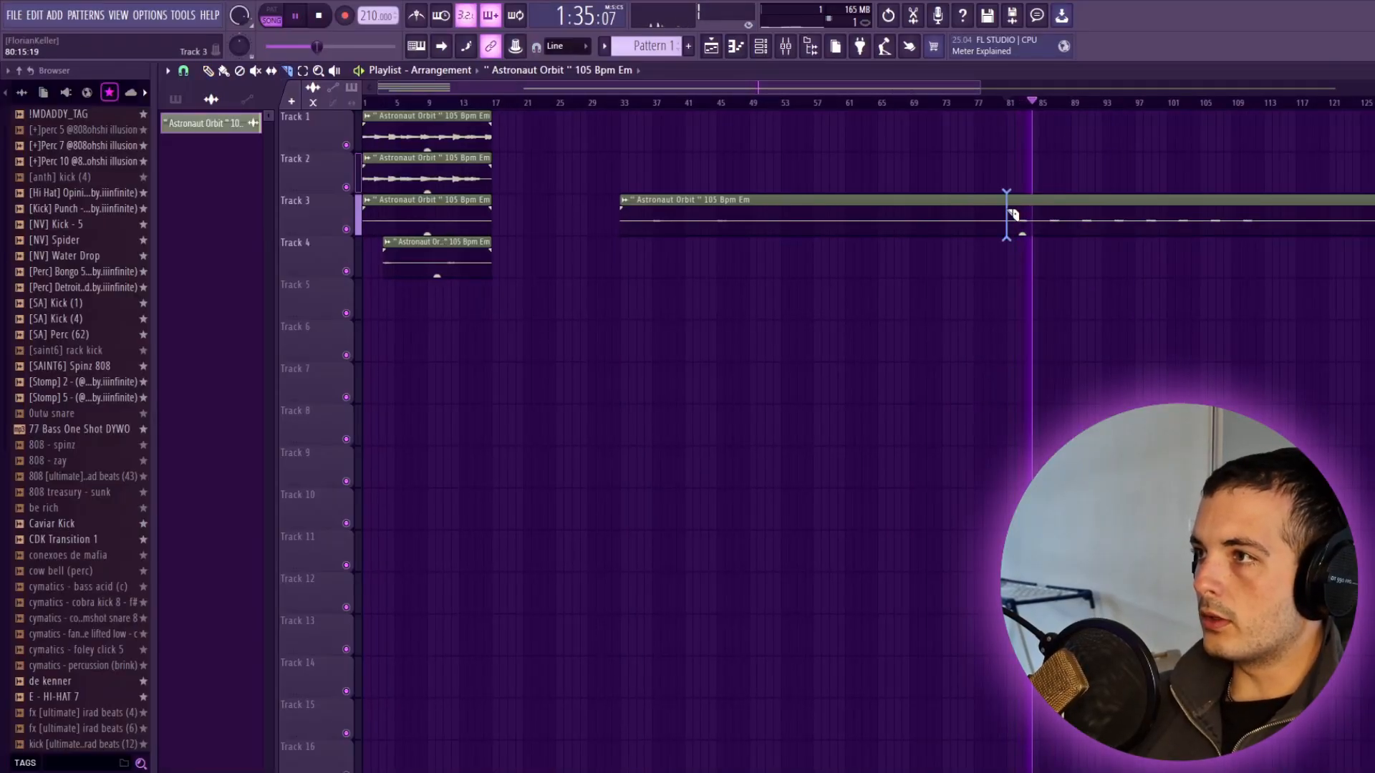
right_click(974, 171)
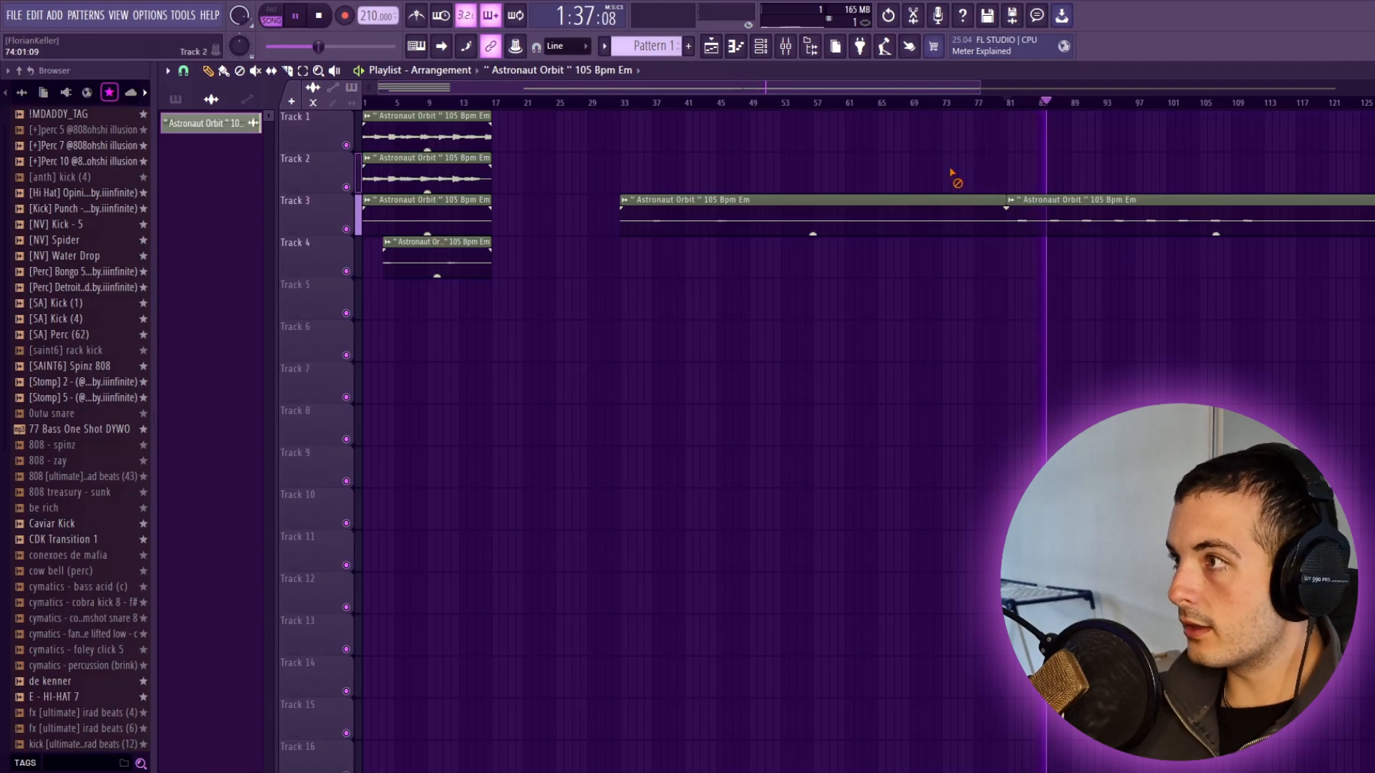
right_click(931, 208)
scroll(1169, 200, up, 3)
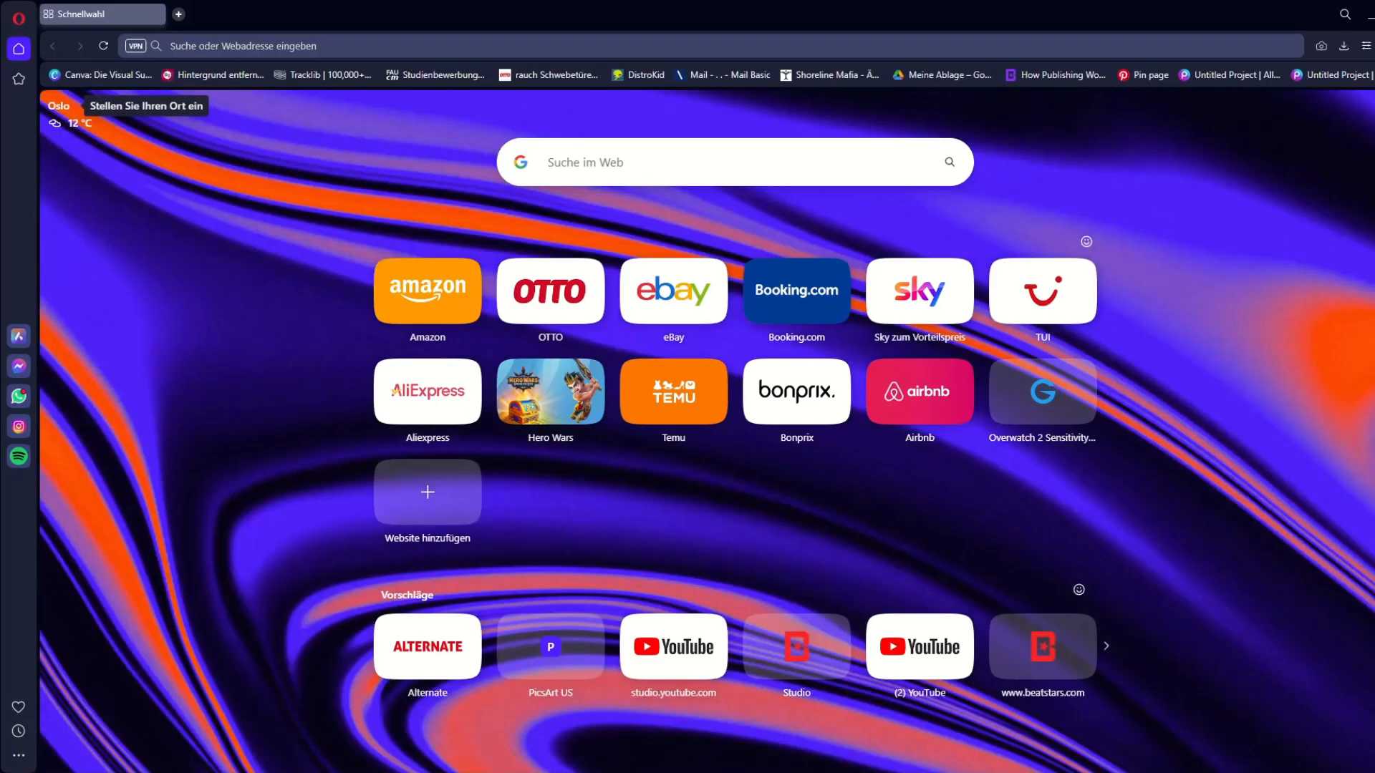
Switch to the Opera browser and open Instagram
click(19, 427)
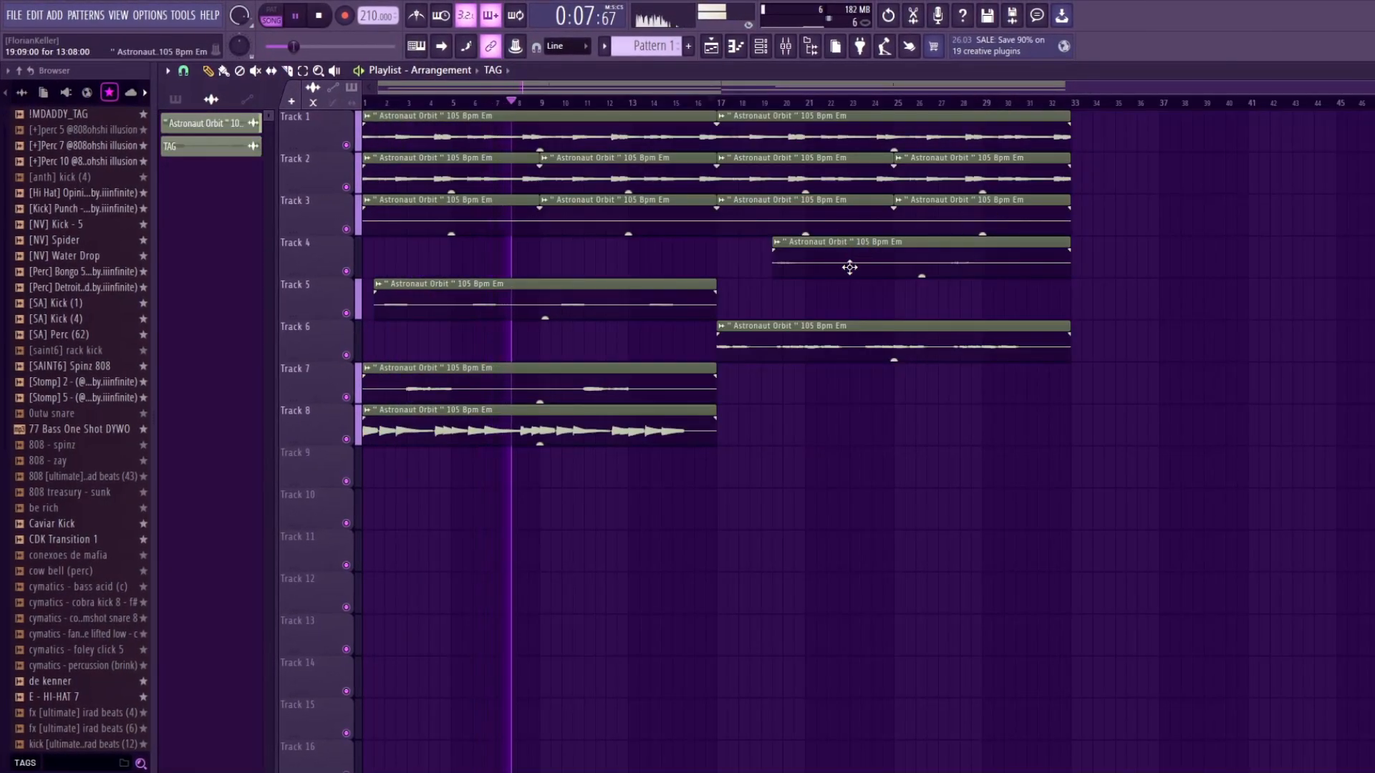
Try pitch shifts up to +130 cents on the Astronaut Orbit clip, return it to 0 cents and close its settings
key(space)
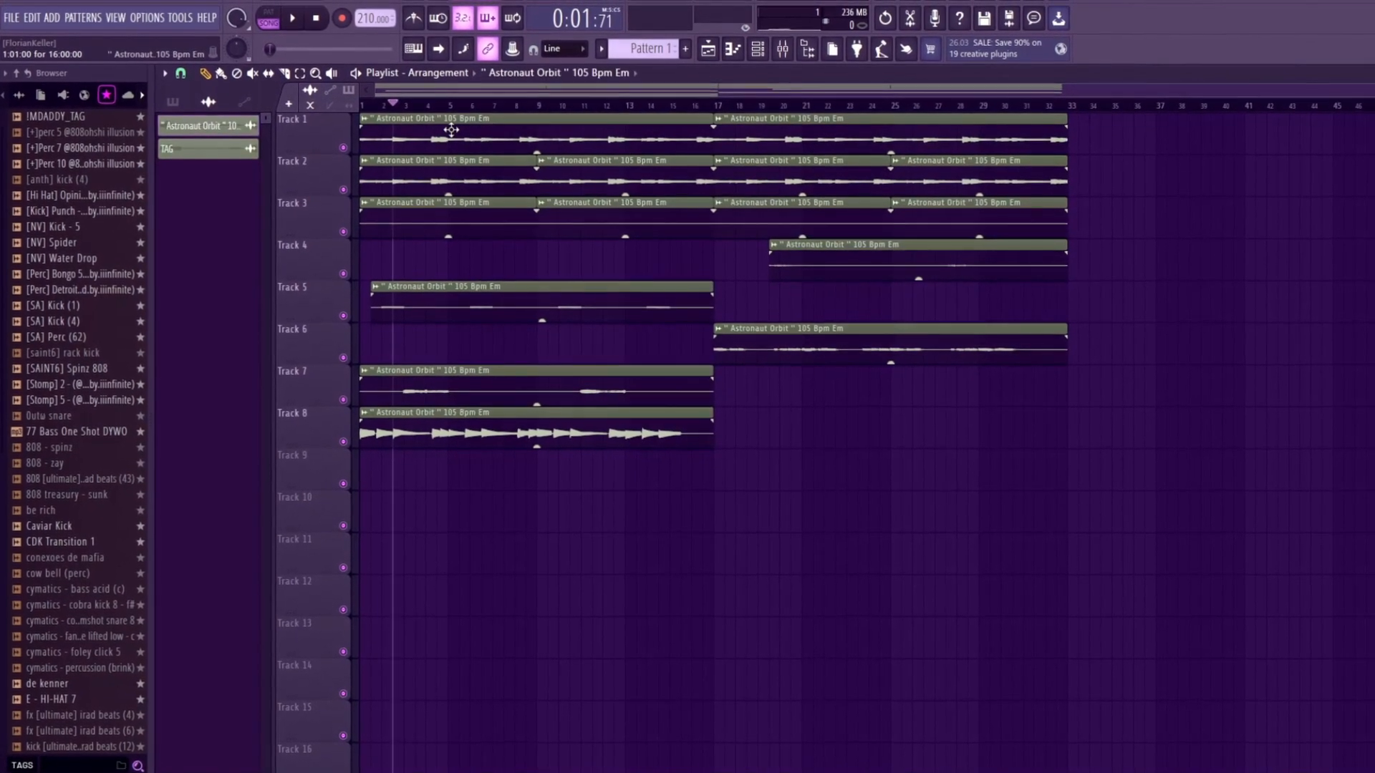
double_click(451, 129)
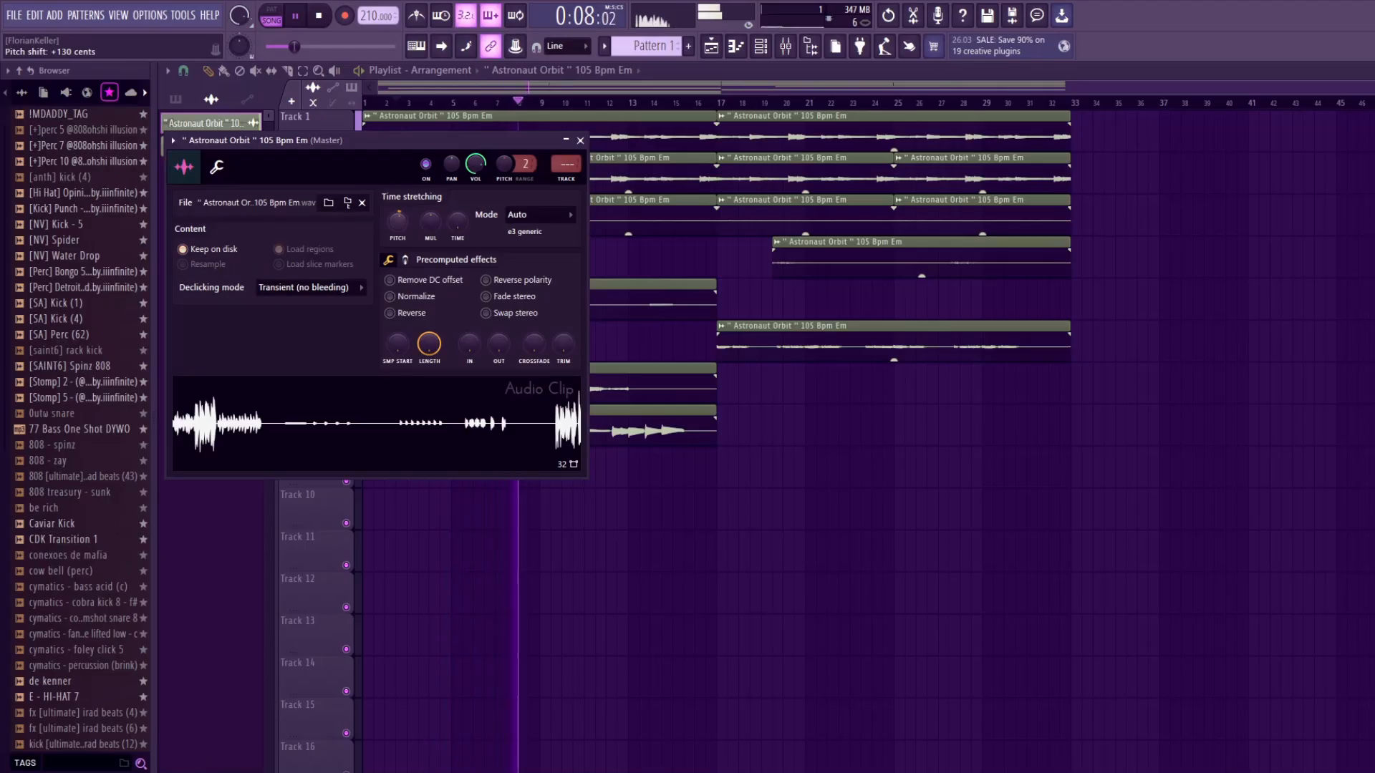
drag(398, 221, 398, 208)
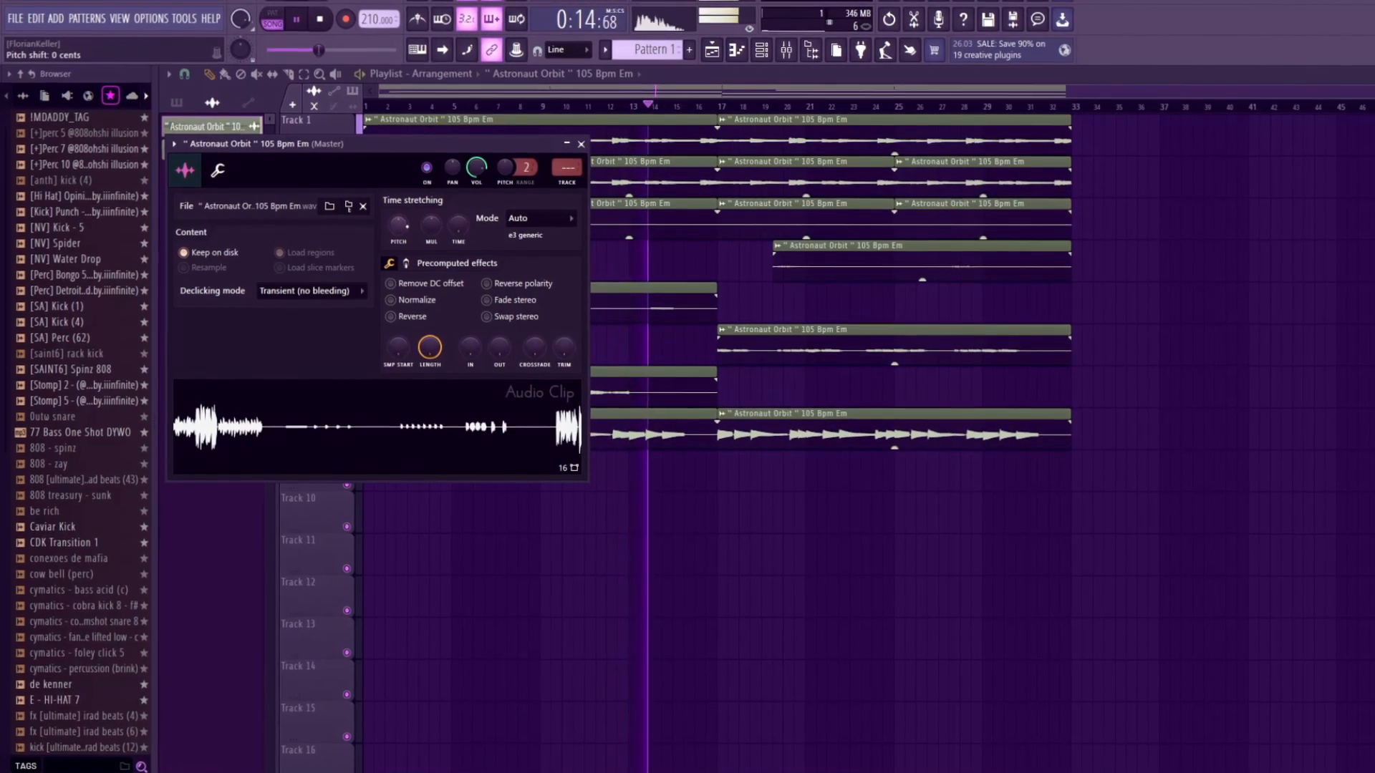
click(580, 141)
key(space)
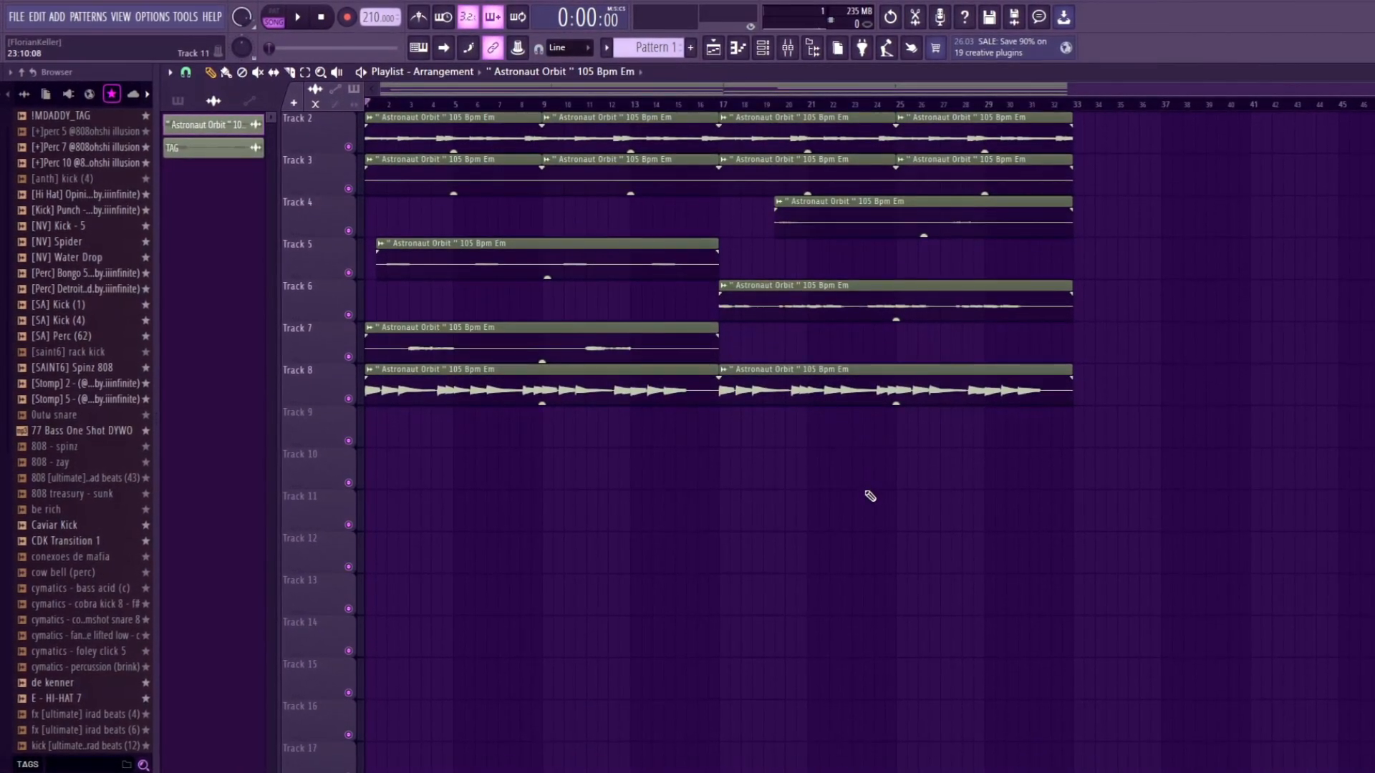
Play back the arrangement and delete the repeated clips from bar 17 to bar 33 on Tracks 1, 2 and 3
key(space)
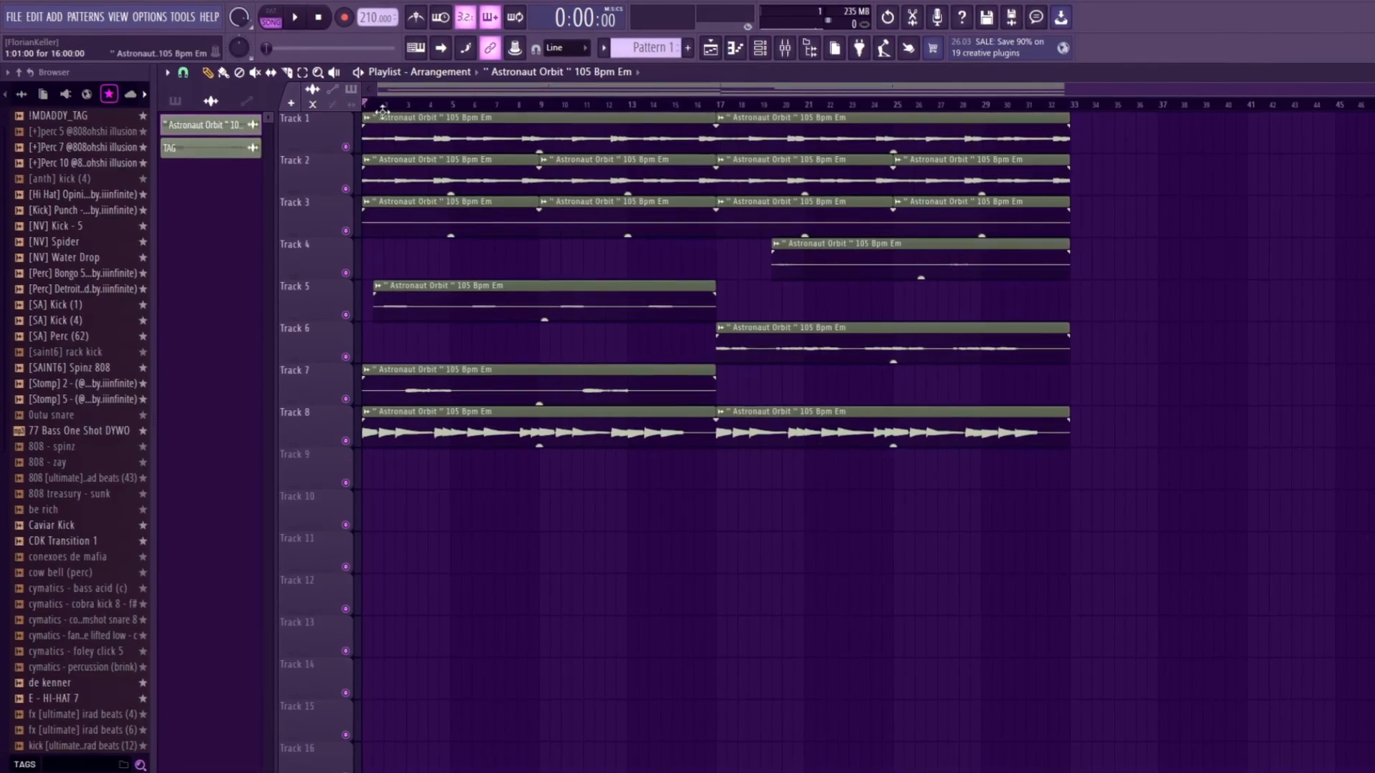
key(space)
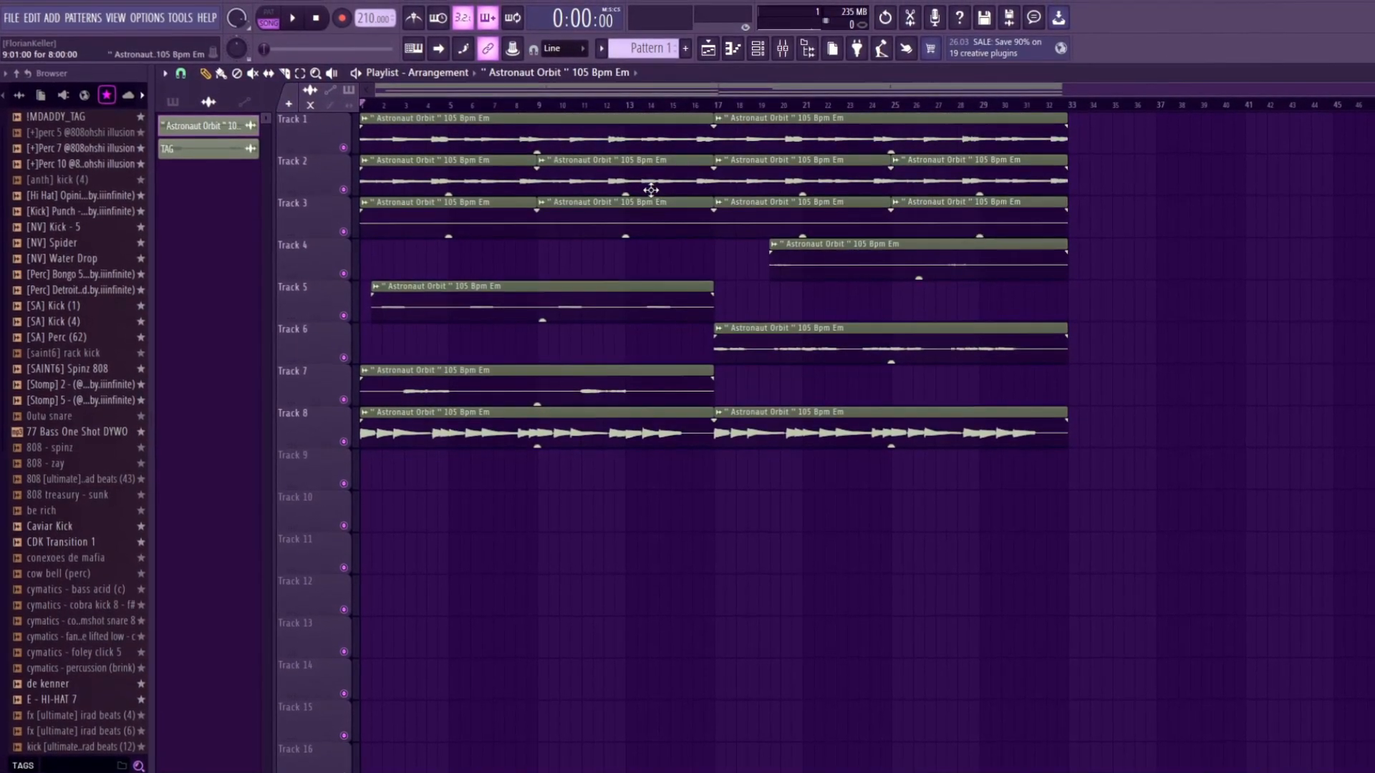
key(space)
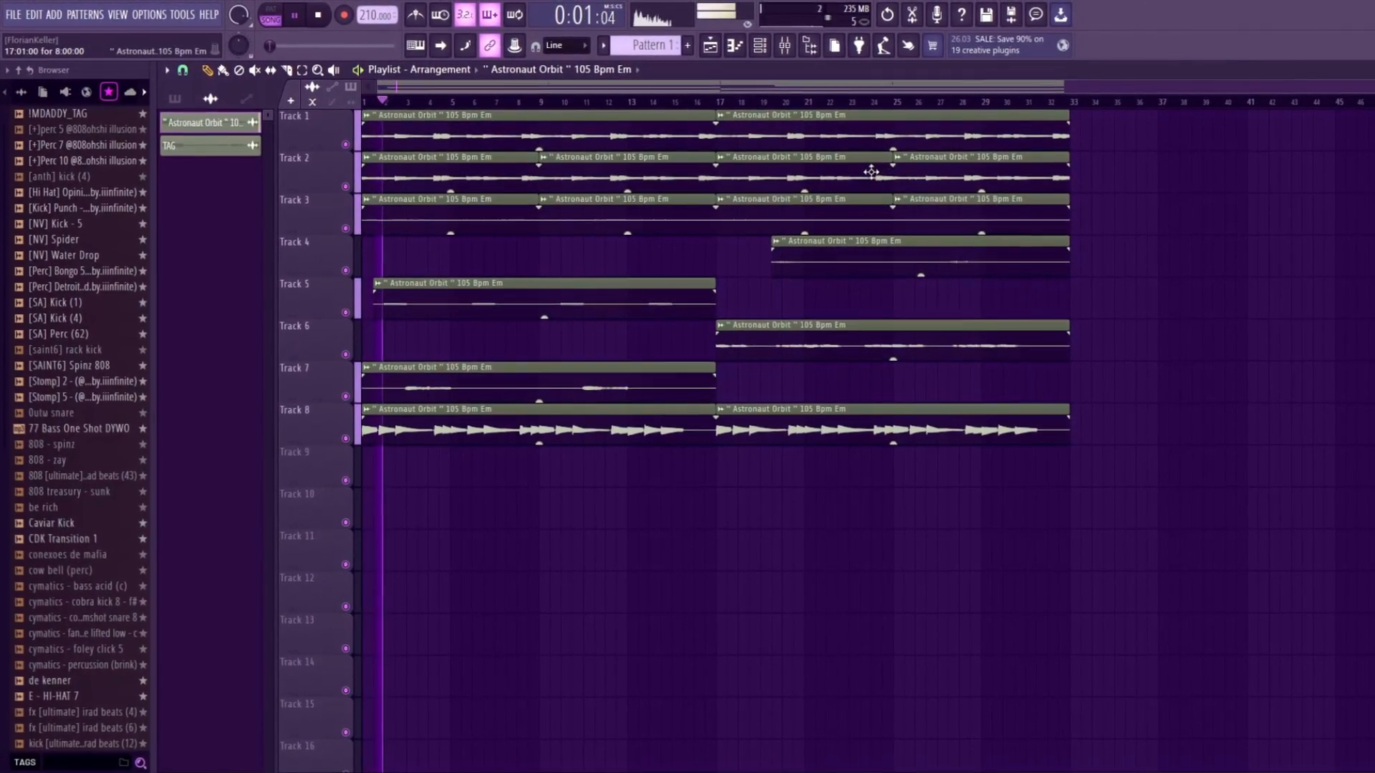
key(space)
right_click(797, 136)
right_click(797, 179)
right_click(946, 179)
right_click(946, 215)
right_click(797, 215)
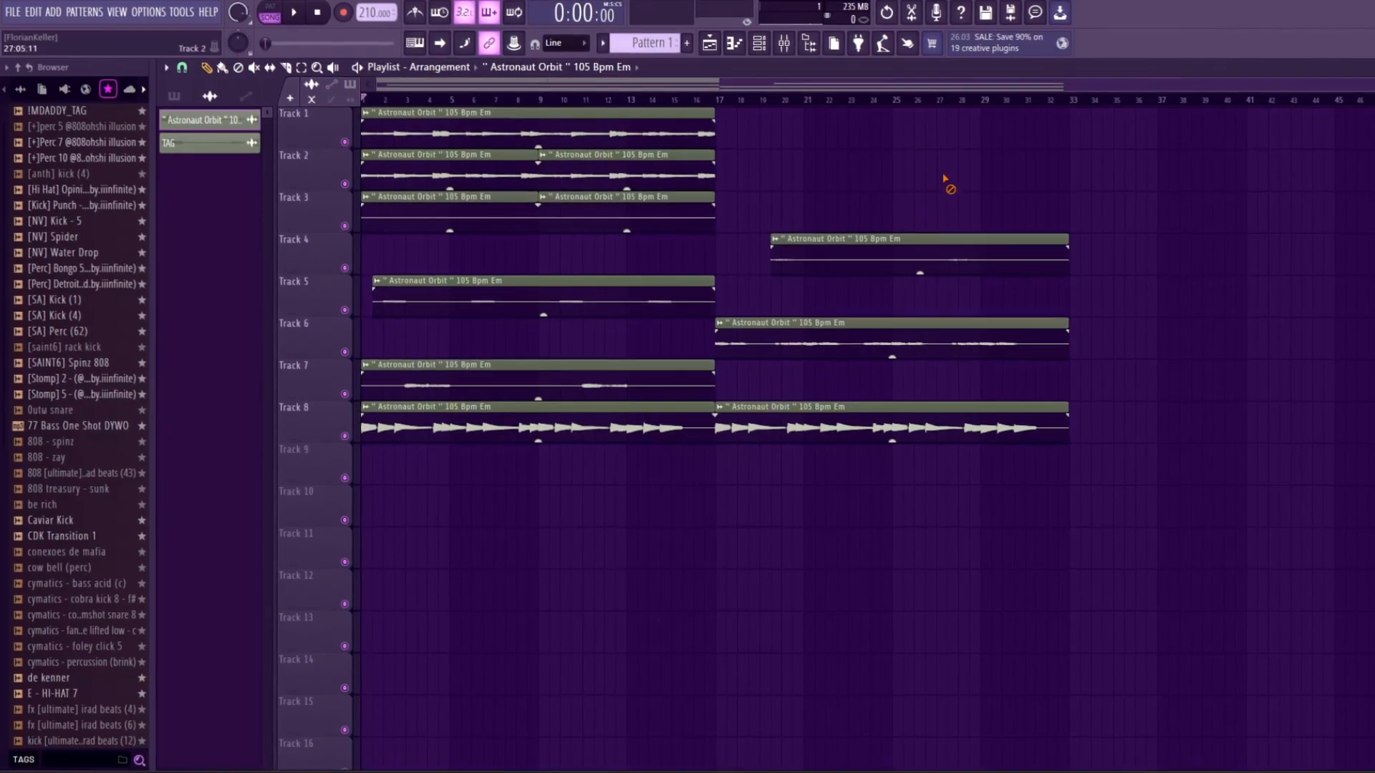
Consolidate the clips on Tracks 1, 2, 3, 5, 7 and 8 over bars 1–21 and delete the muted originals
drag(806, 100, 326, 164)
key(ctrl+alt+c)
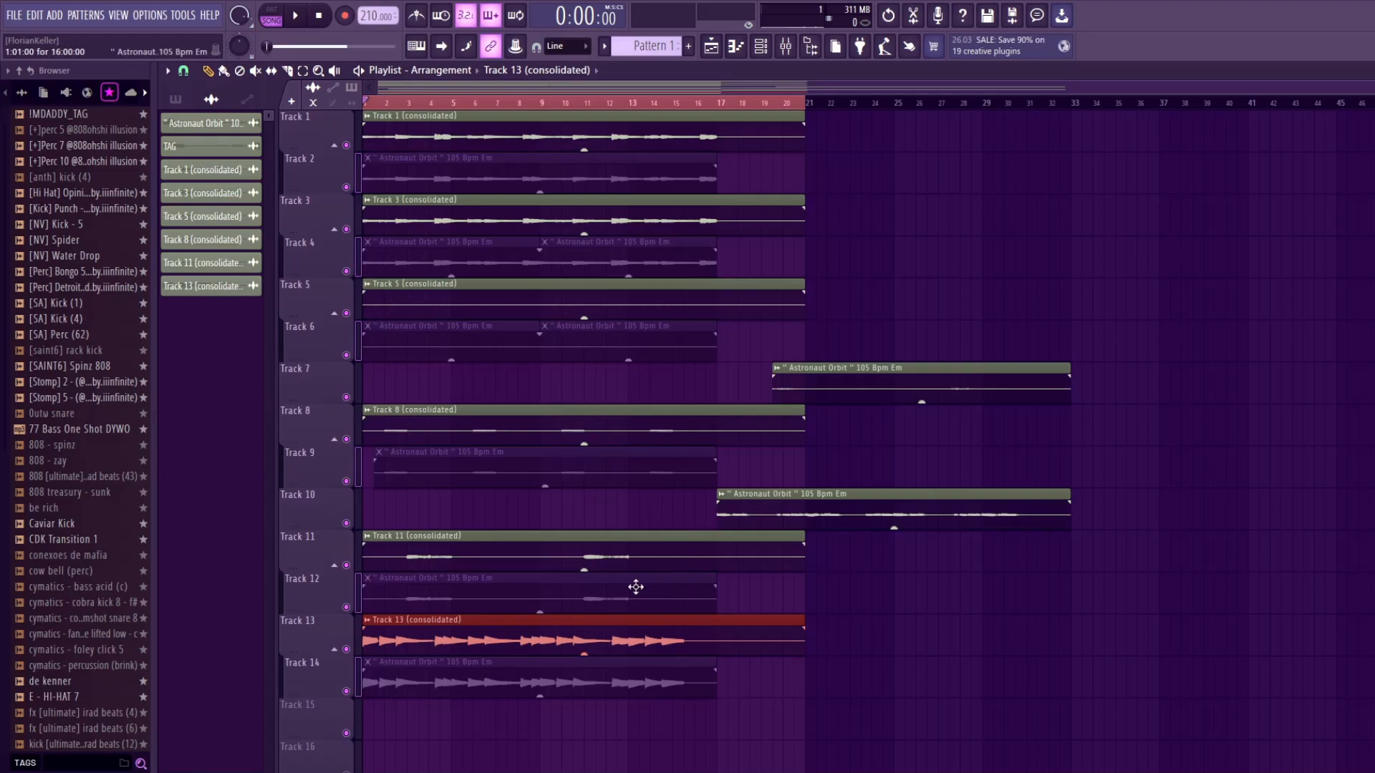
right_click(636, 587)
right_click(602, 681)
right_click(534, 476)
right_click(528, 346)
right_click(544, 342)
right_click(464, 258)
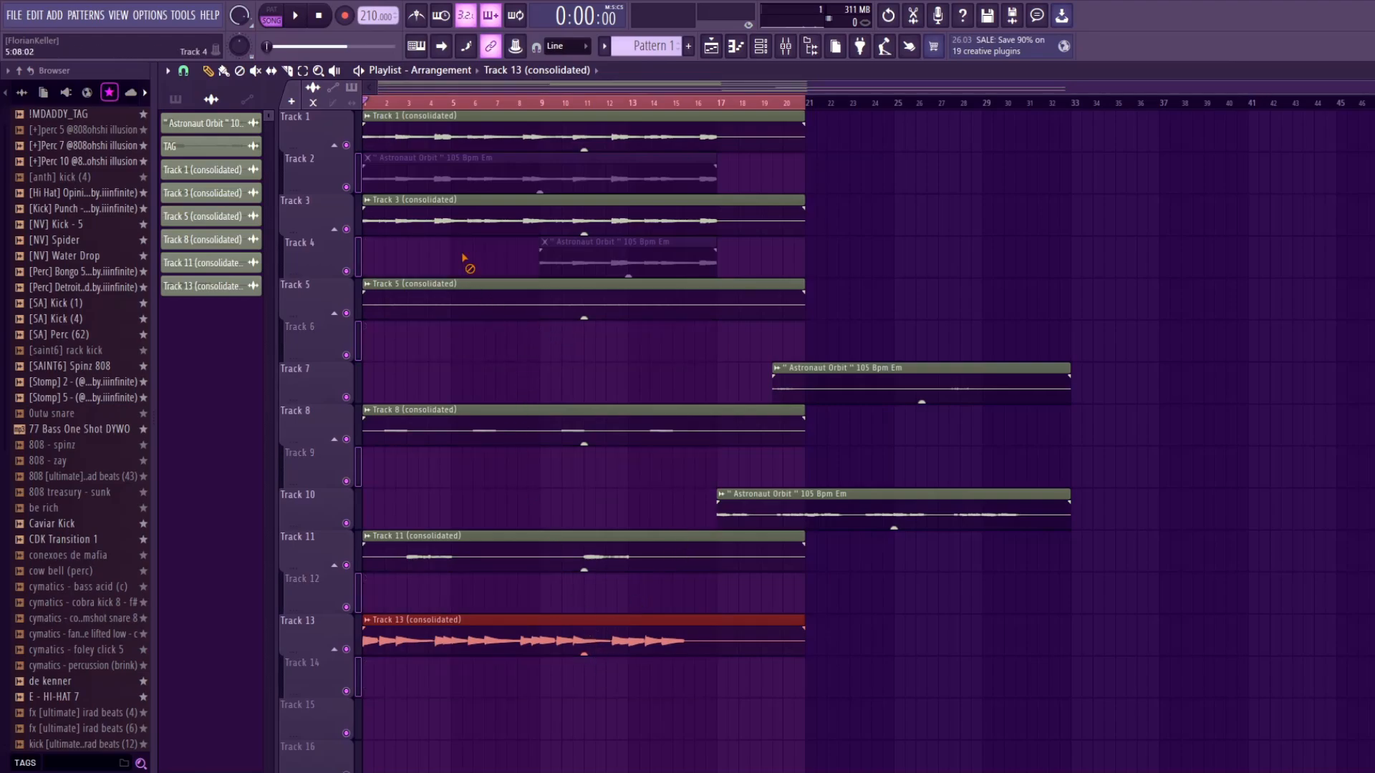
right_click(548, 259)
right_click(560, 172)
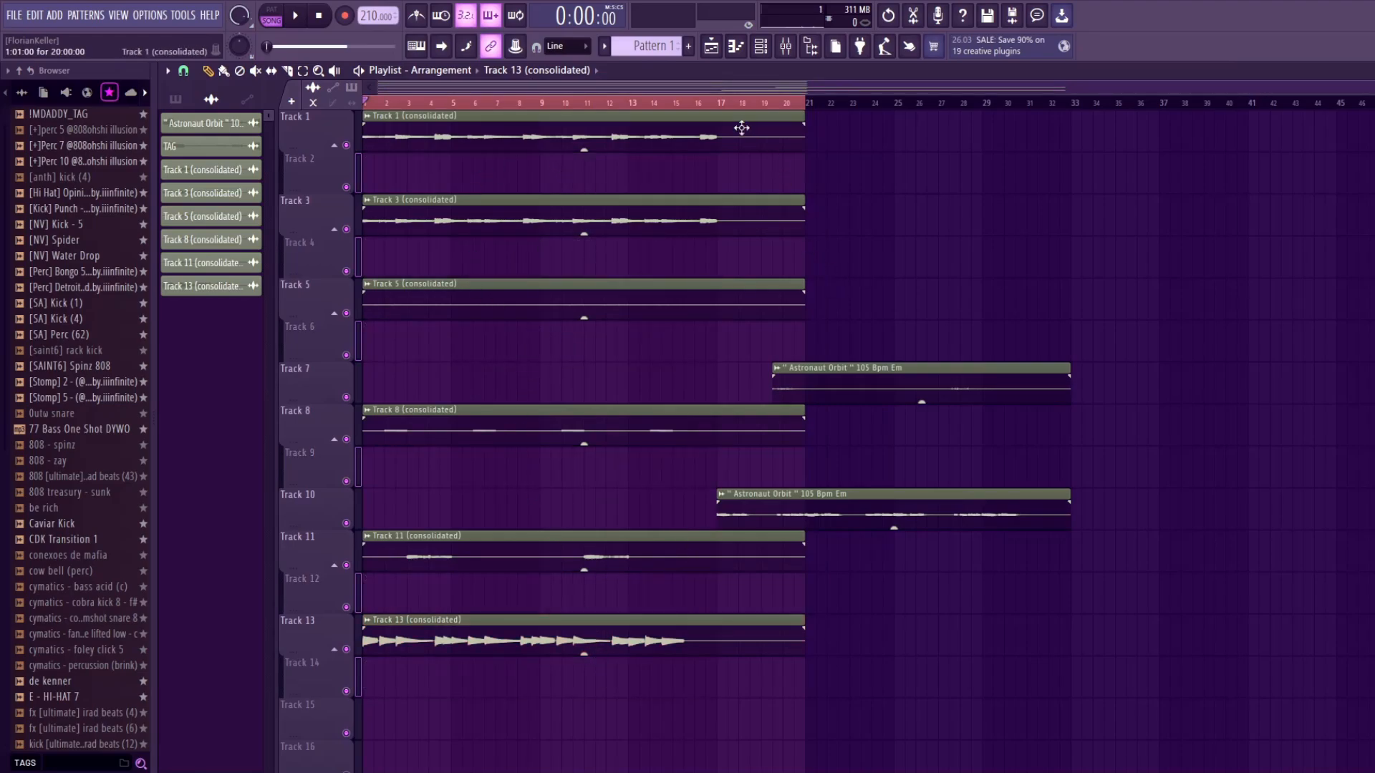
Consolidate the remaining clips on Tracks 7 and 10 over a time selection from bar 17 to bar 37
drag(722, 106, 1154, 217)
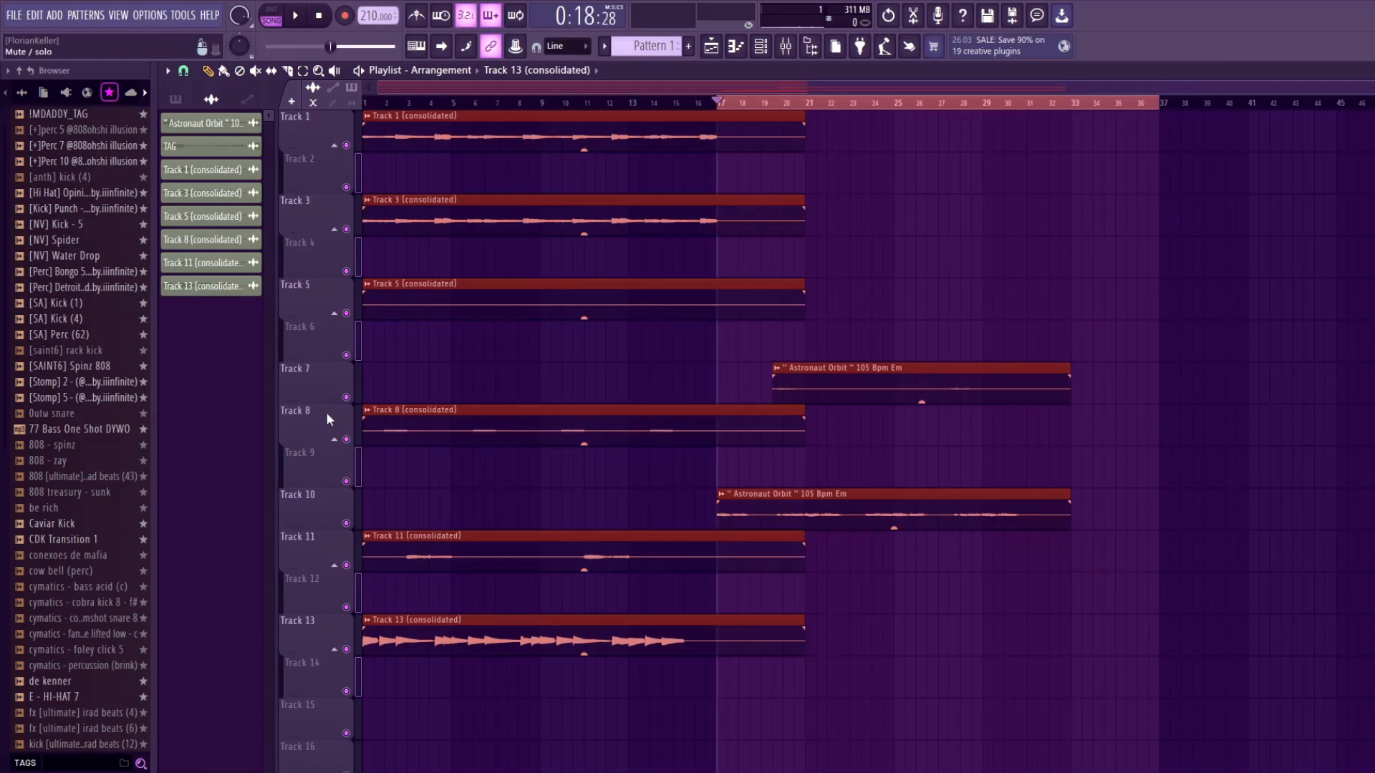
click(305, 506)
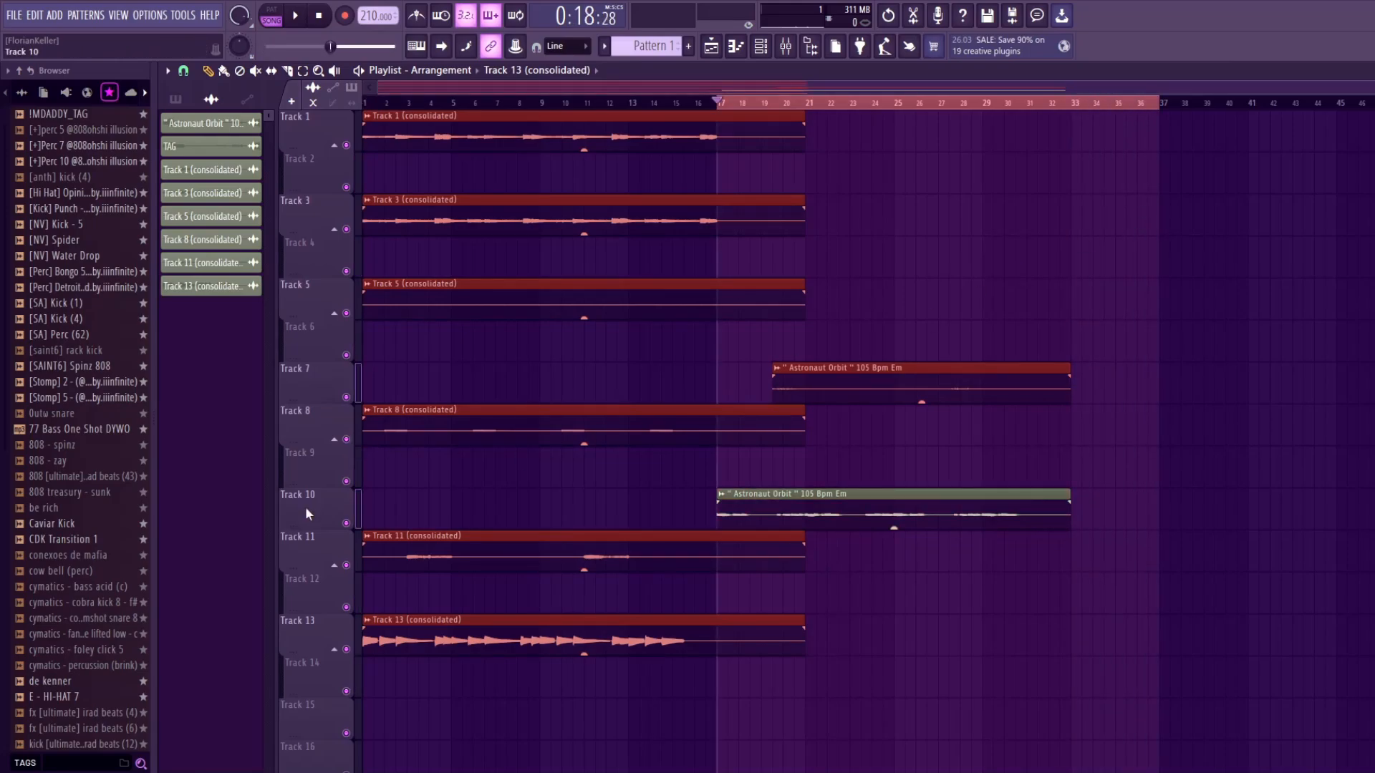
right_click(308, 513)
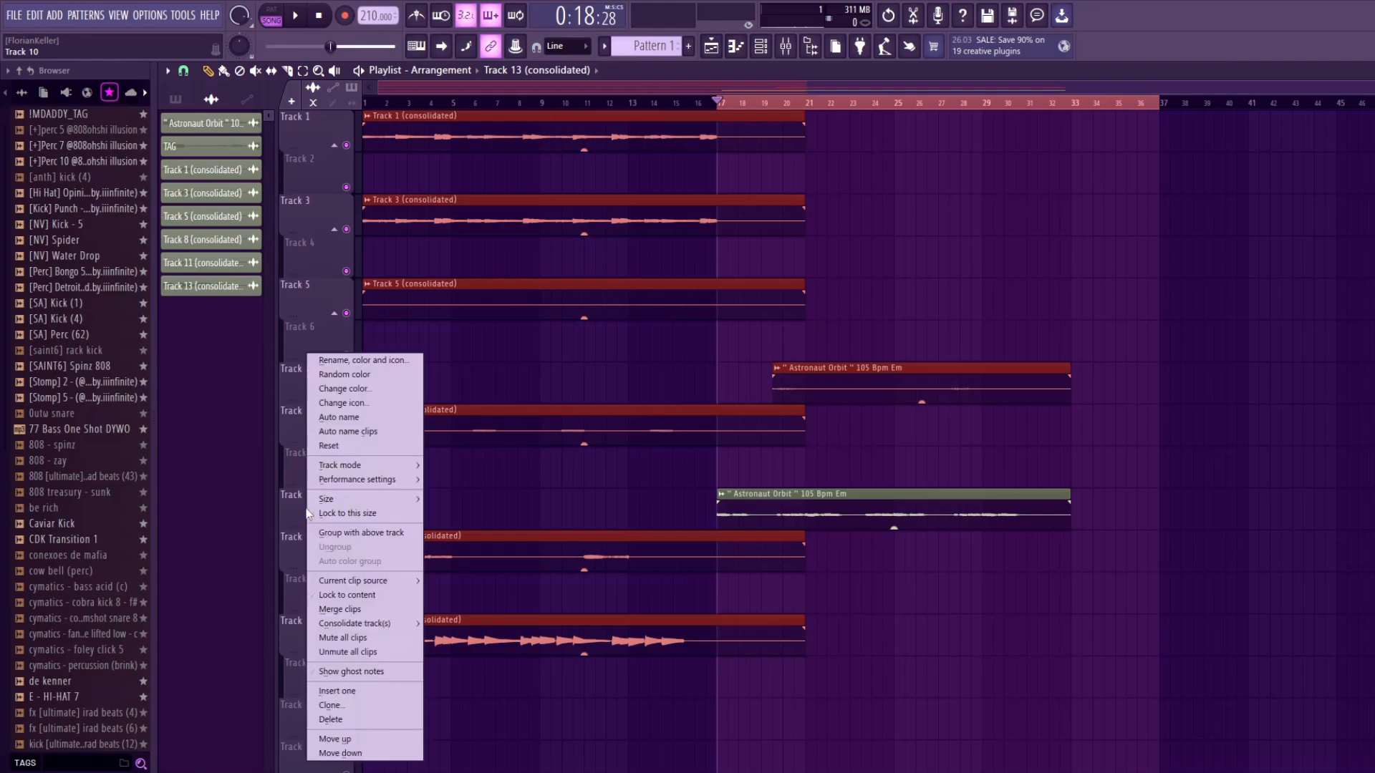
click(362, 627)
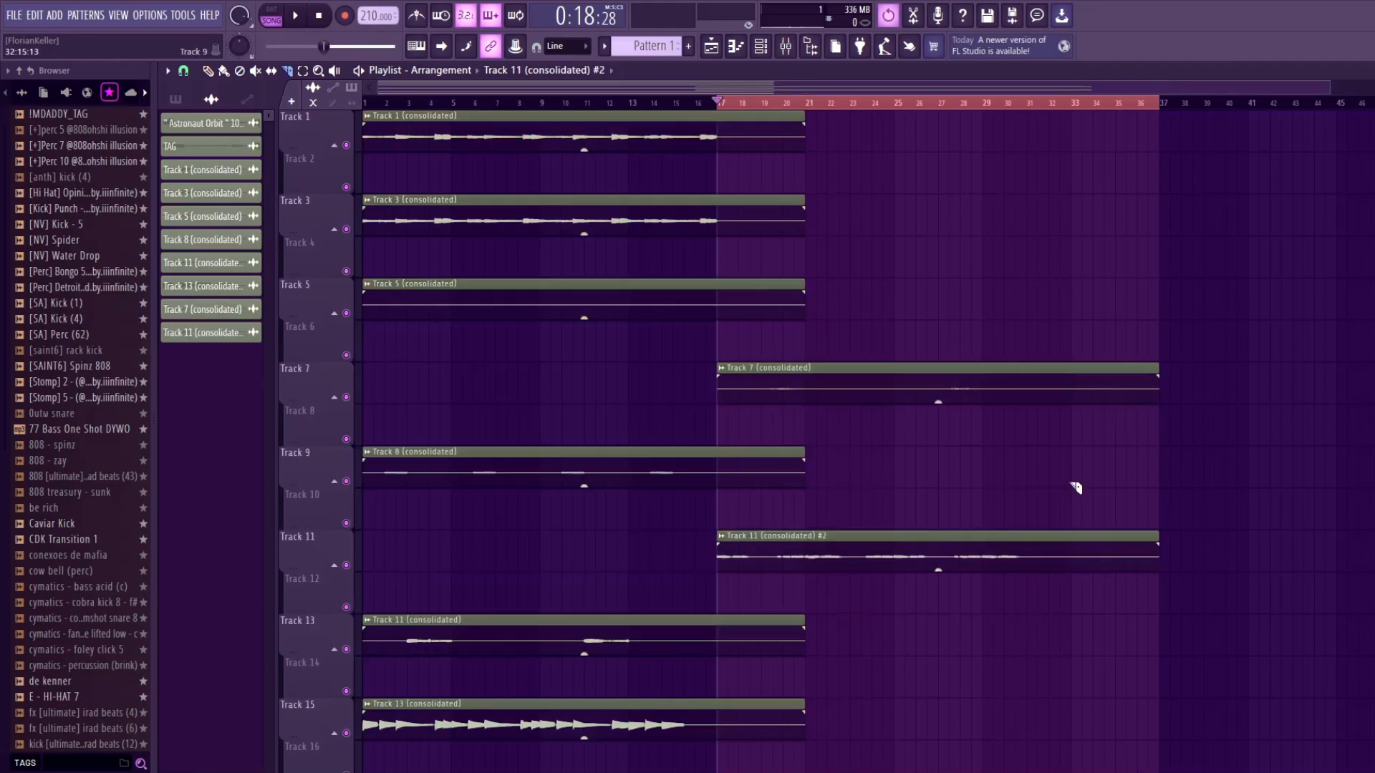
Cut the consolidated Track 7 and Track 11 clips at bar 33 and move their tails near bar 17 on the tracks below
drag(1089, 609, 1090, 607)
key(p)
drag(1176, 406, 1140, 565)
drag(1118, 393, 773, 439)
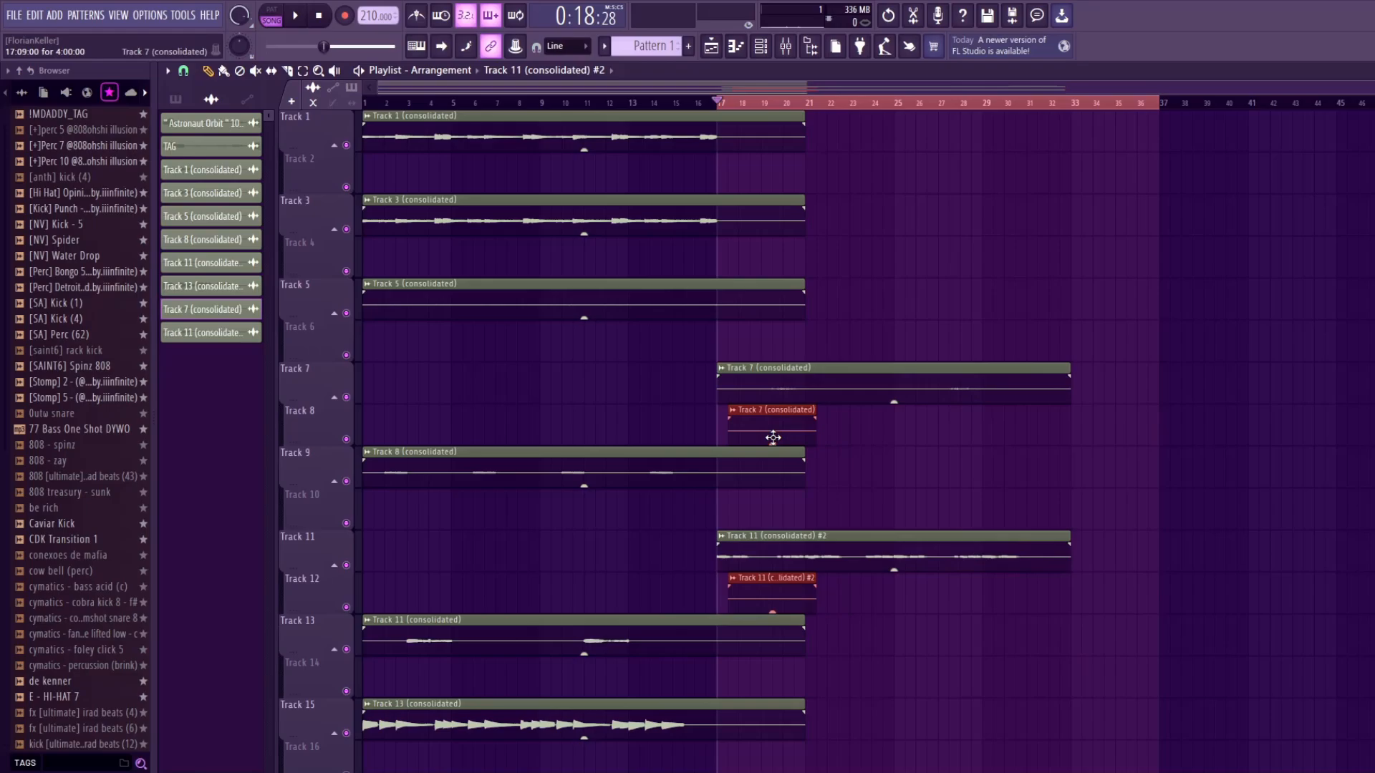
Check the channel settings of the consolidated Track 7 clip and close them
double_click(759, 393)
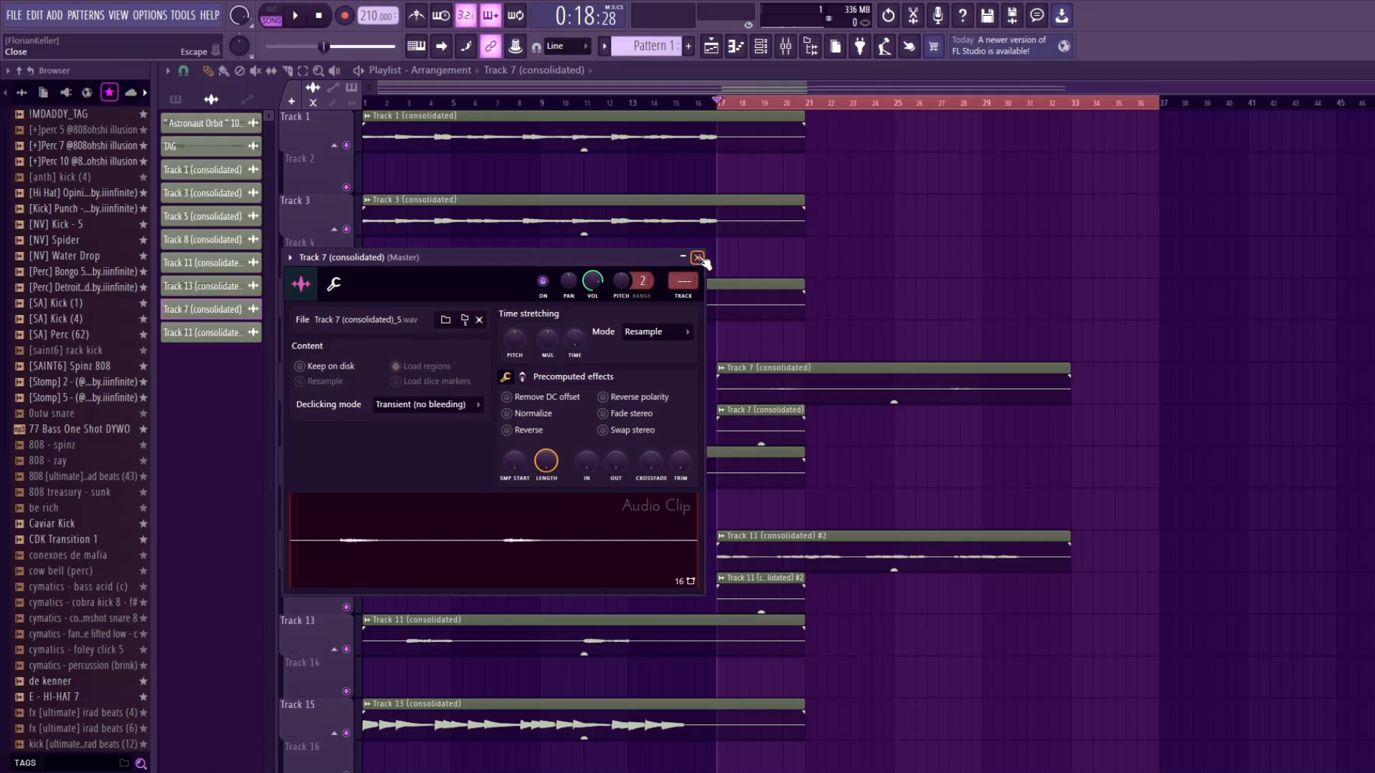
click(698, 257)
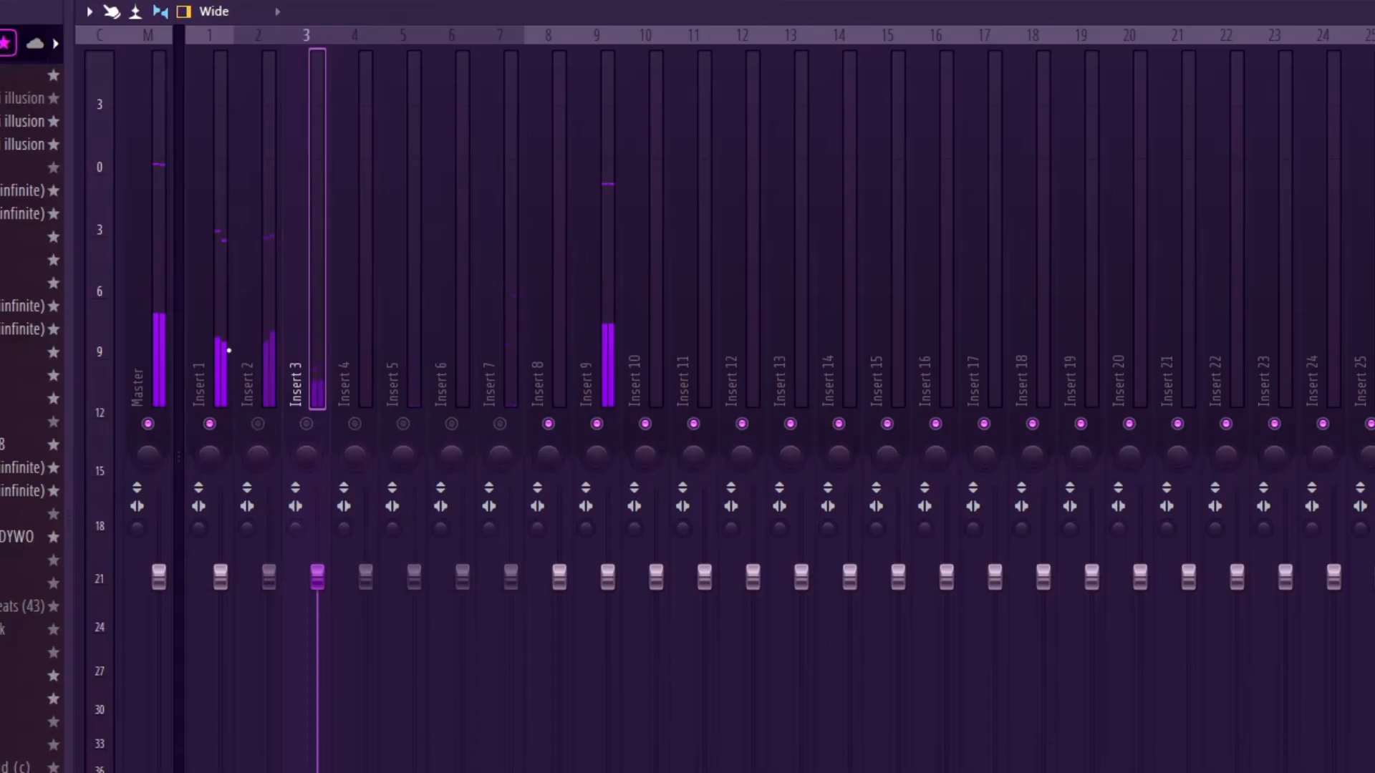
Balance Inserts 1 to 3 by raising Insert 1 slightly, unmuting and lowering Insert 2, and unmuting and raising Insert 3 to about 0.8 dB
click(255, 308)
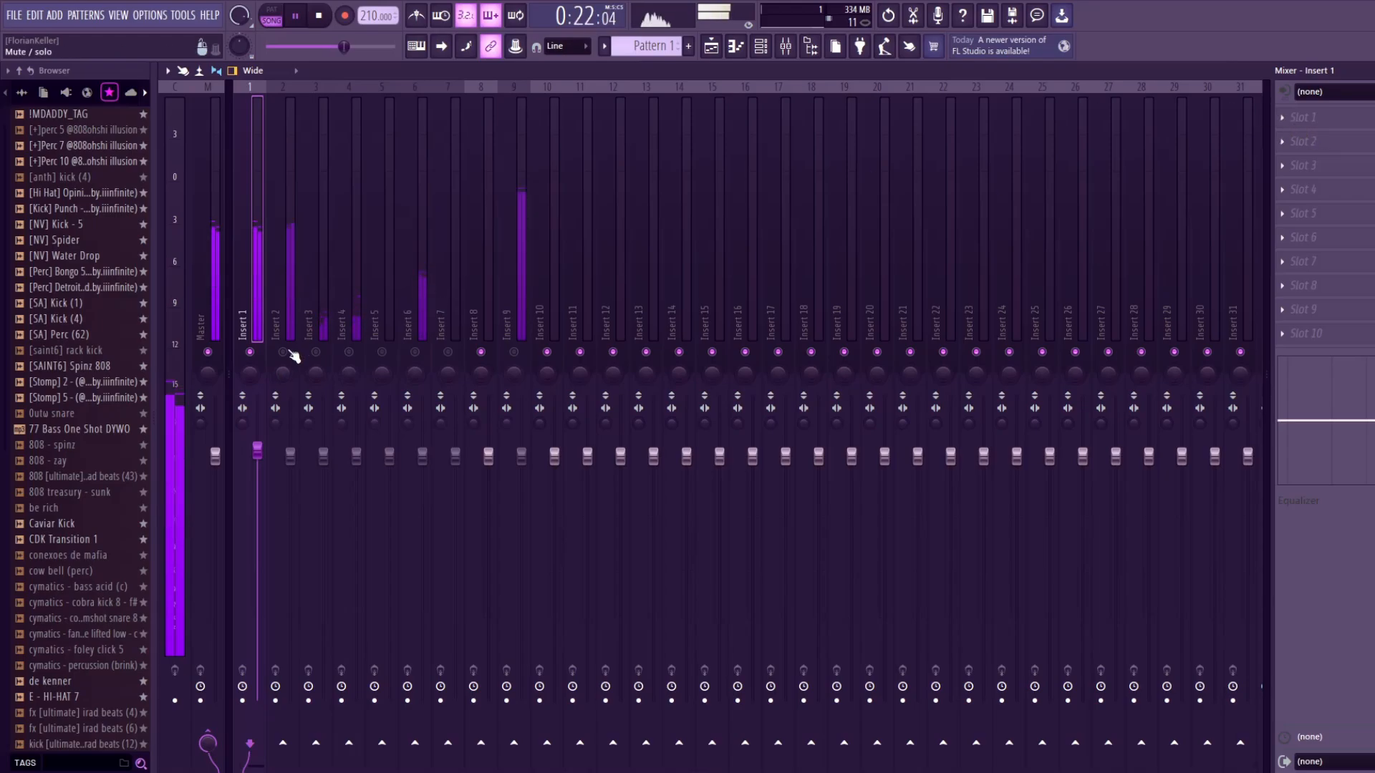
click(291, 309)
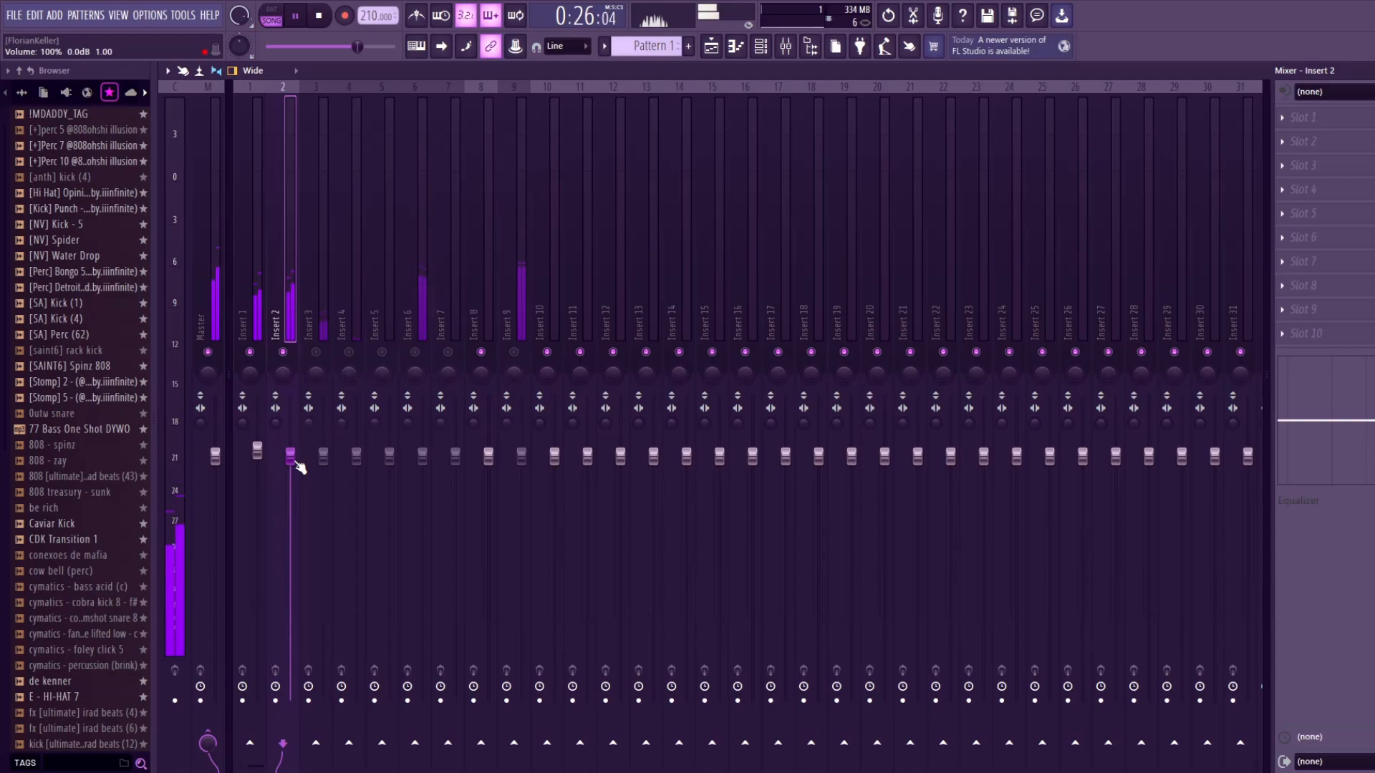
drag(293, 457, 294, 468)
click(323, 456)
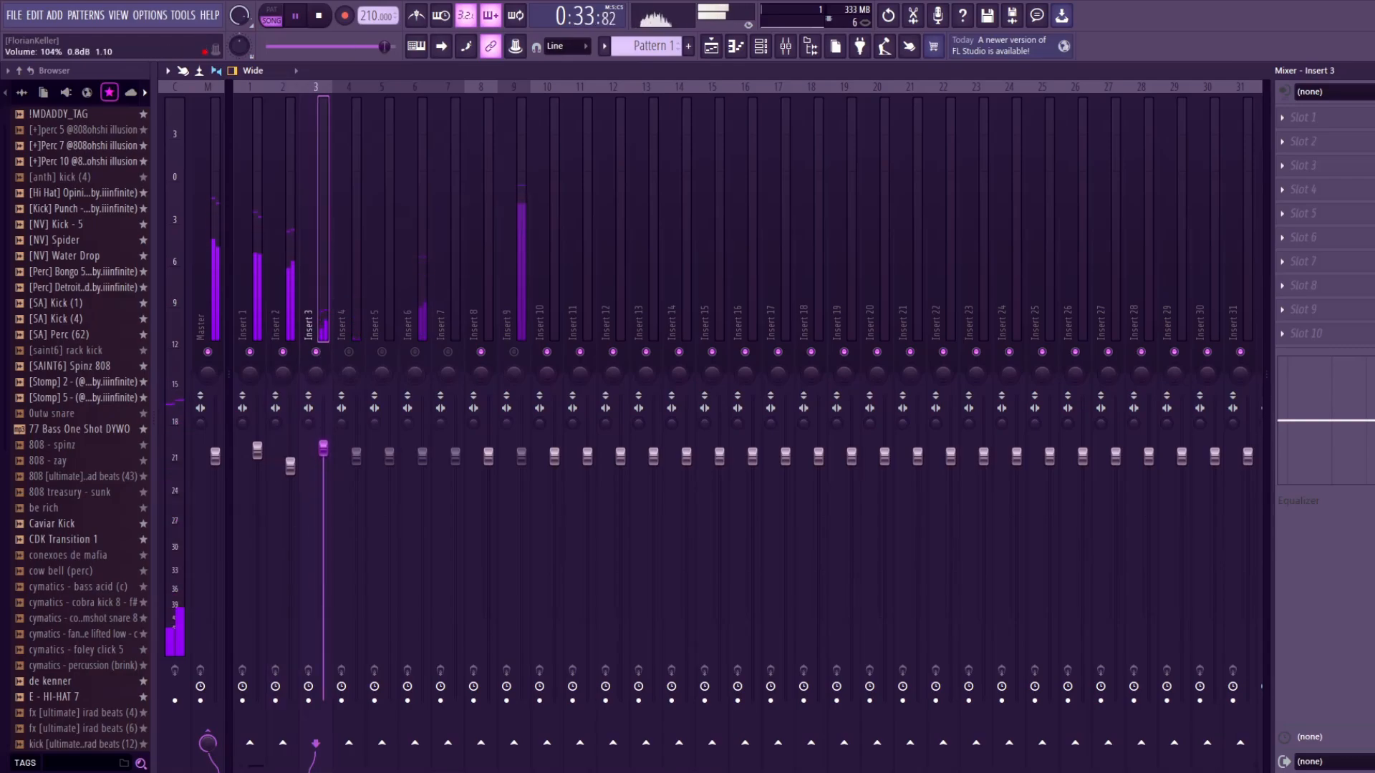
Load the Wider plugin in the first effect slot of Insert 3 and increase its stereo width
click(1304, 118)
click(694, 32)
text(wid)
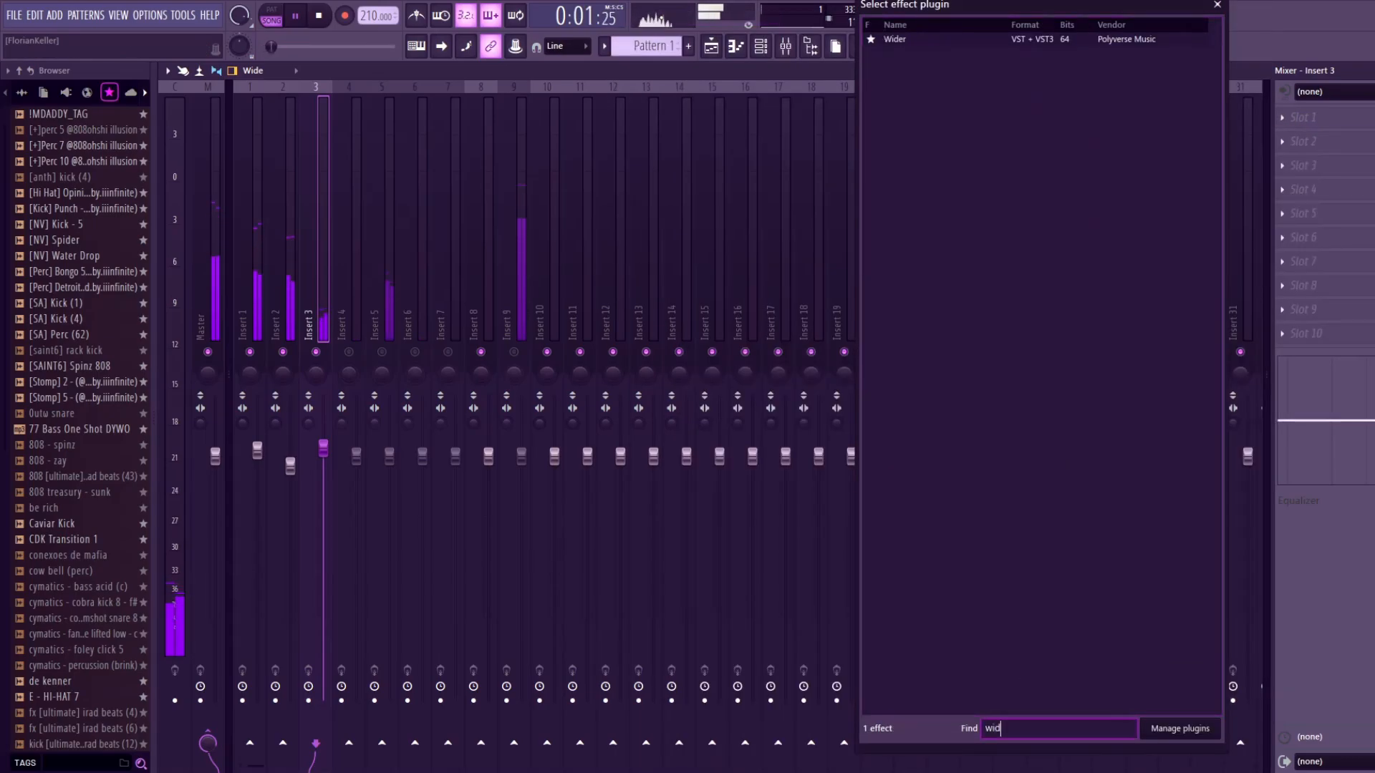
double_click(910, 40)
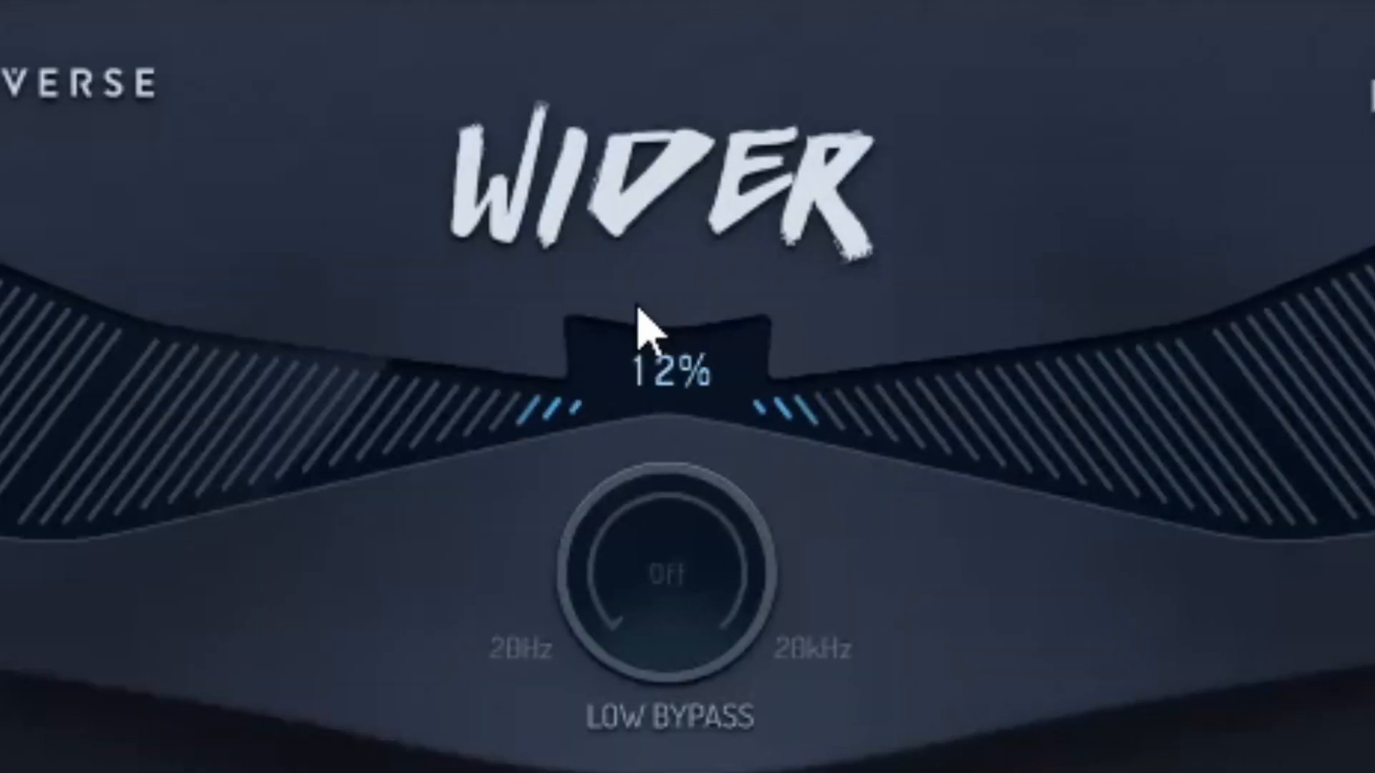
drag(434, 276, 409, 227)
drag(649, 216, 653, 190)
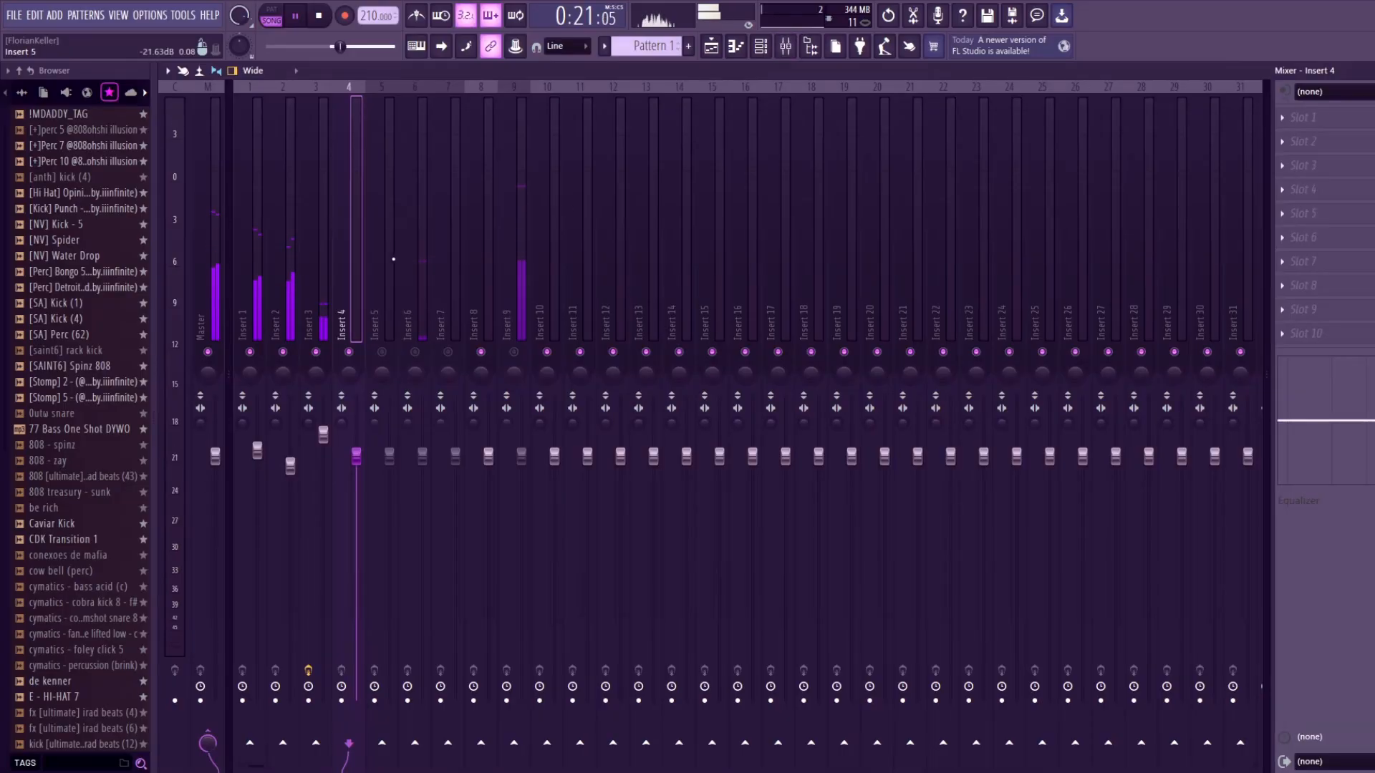
Load ValhallaVintageVerb on Insert 4 with the Huge Synth Hall preset and a 26% mix, and move it to effect slot 2
click(1290, 143)
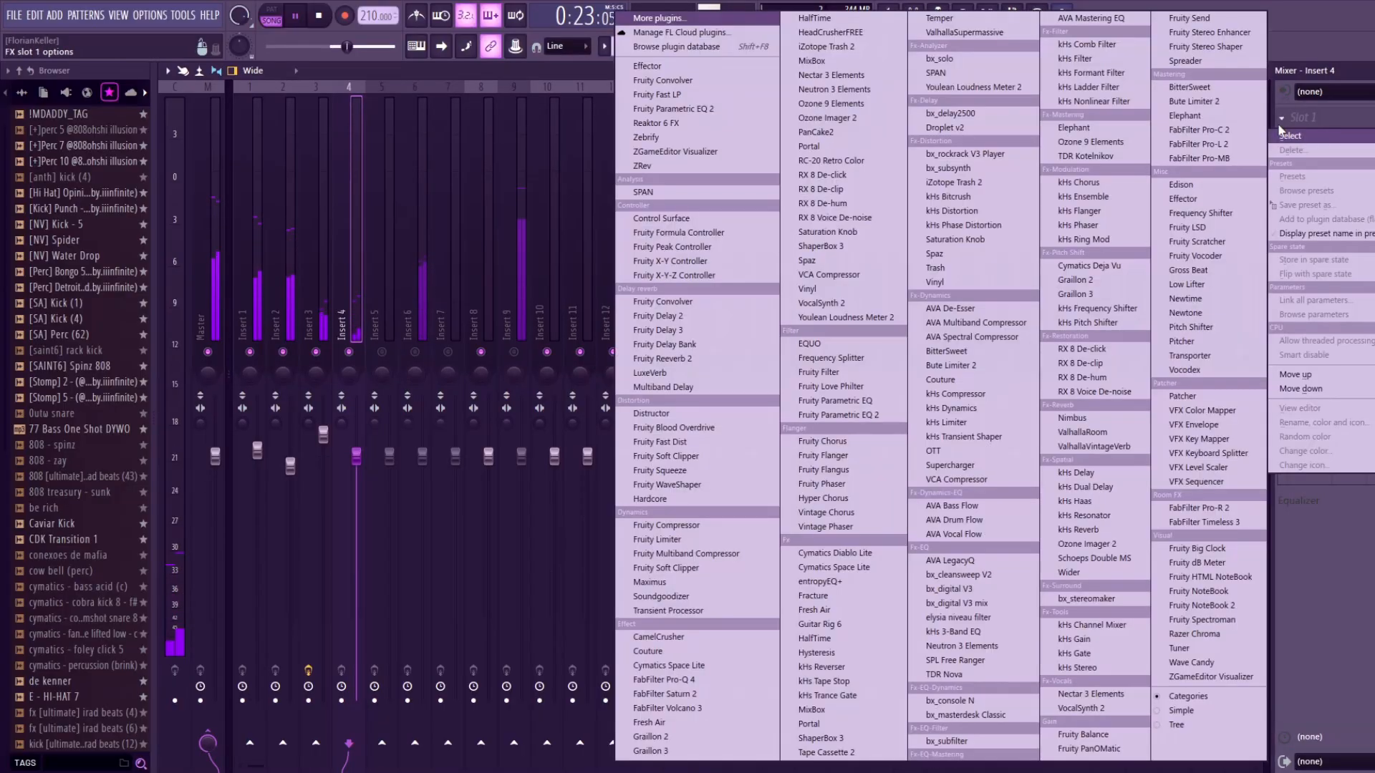
click(666, 25)
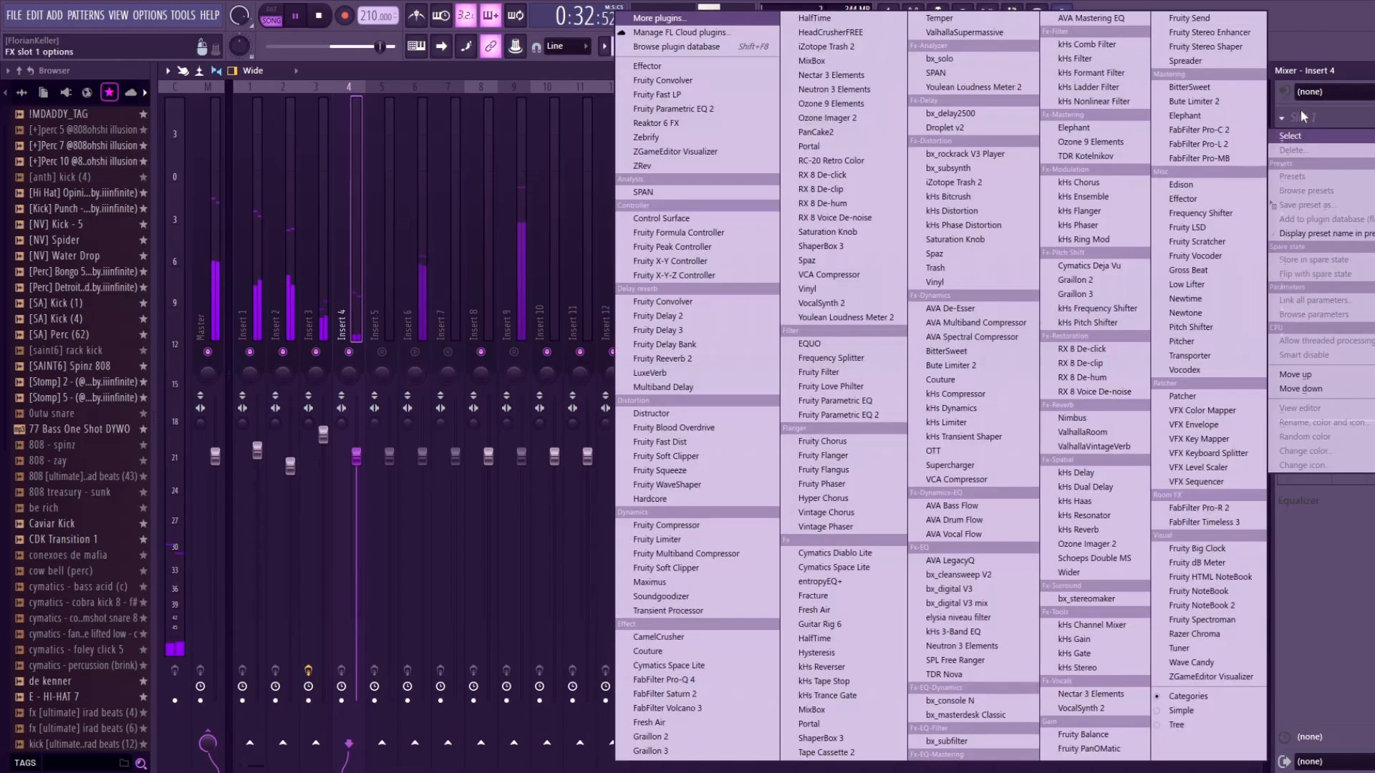
click(700, 17)
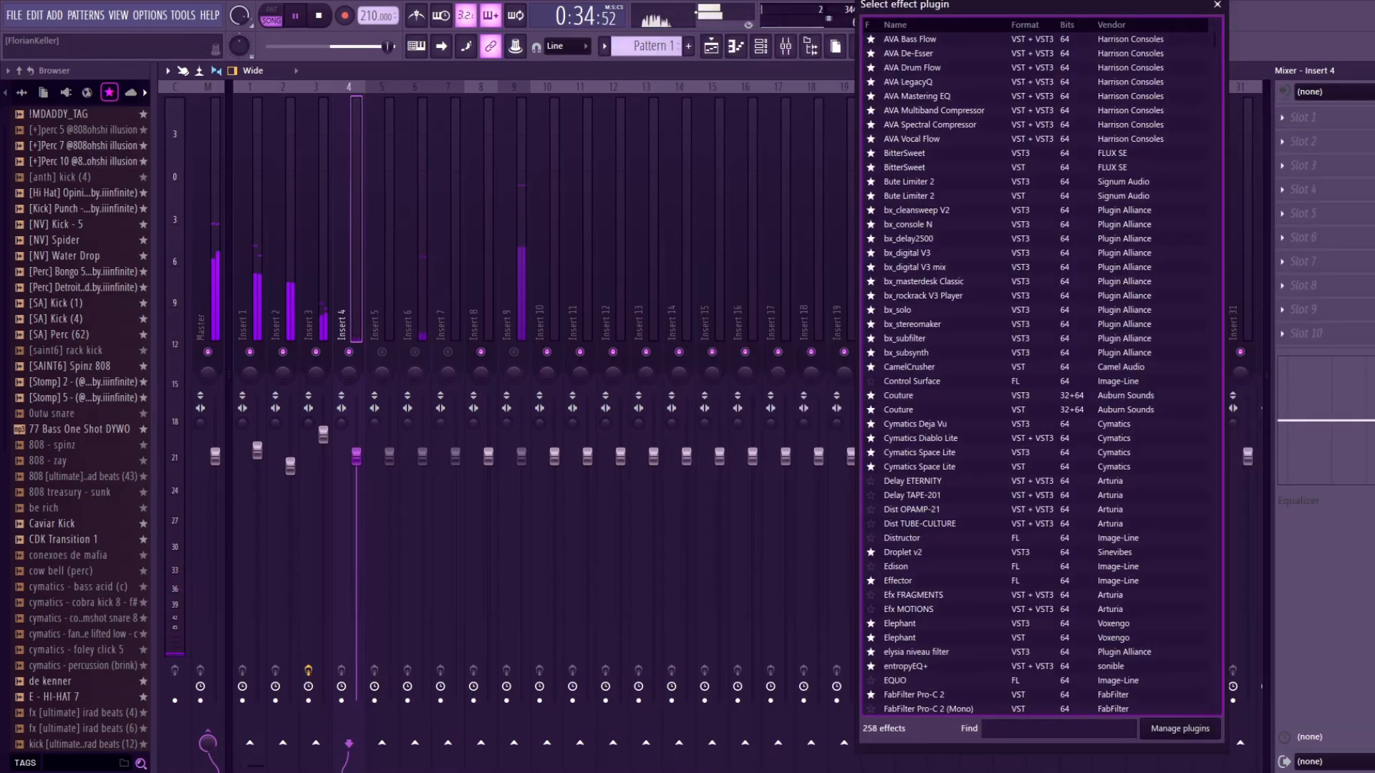
text(vlha)
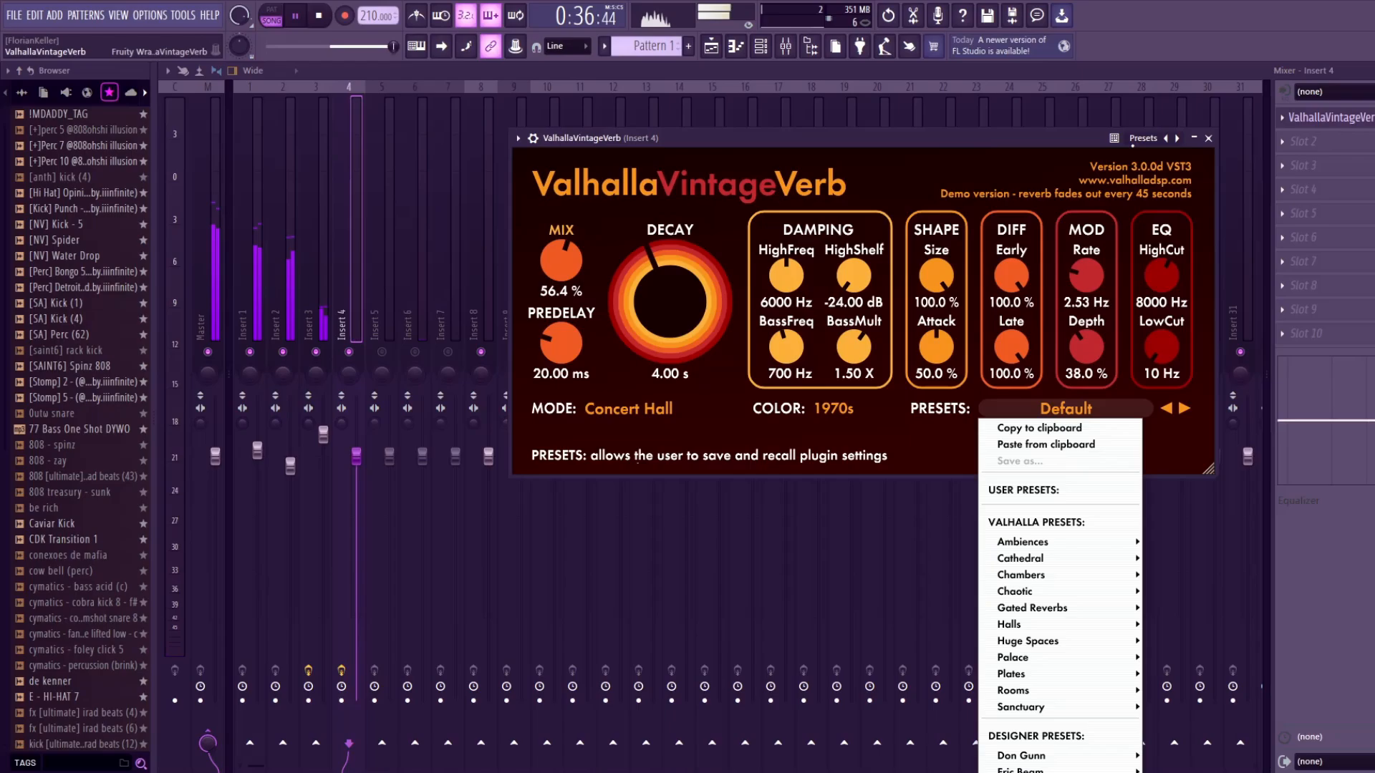
click(1142, 139)
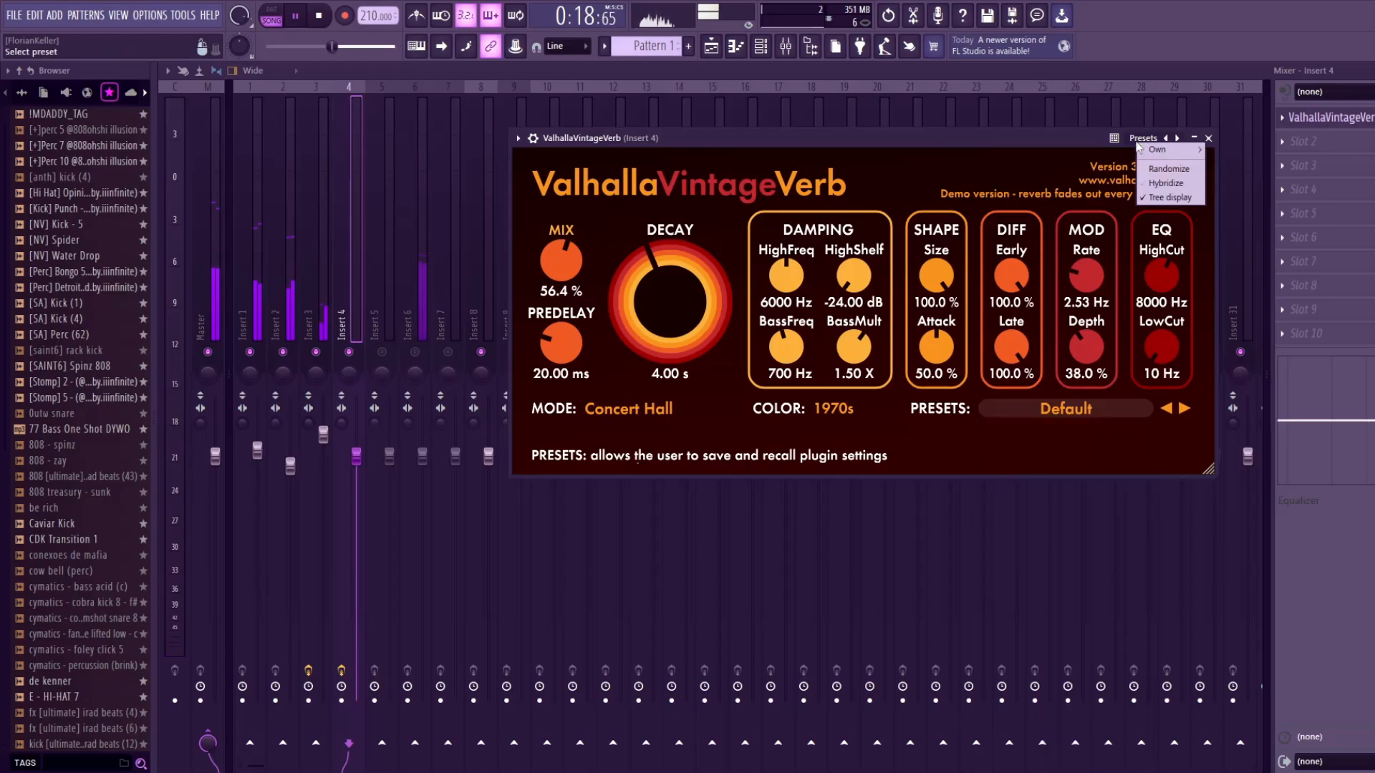
mouse_move(1157, 150)
click(1253, 290)
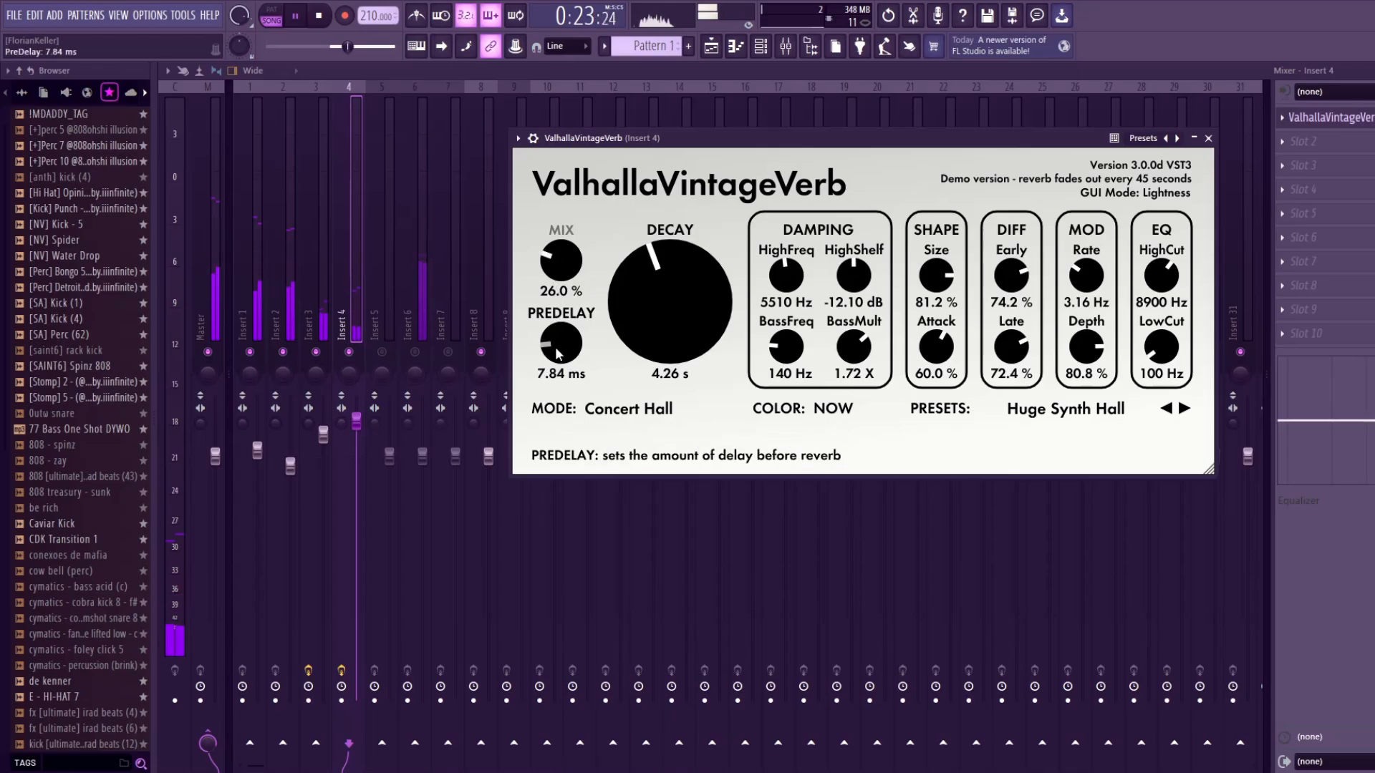
click(1329, 122)
drag(1329, 125, 1328, 142)
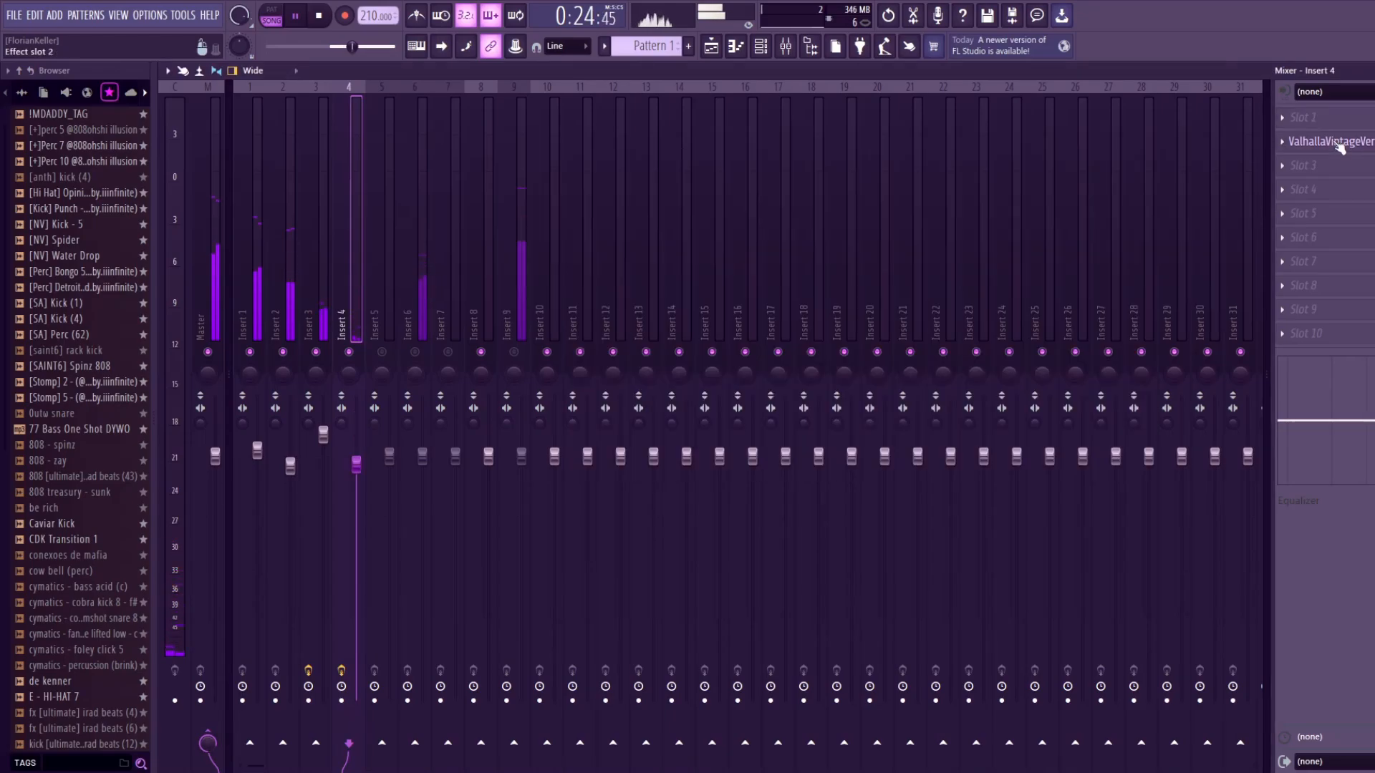
Try PanCake2 in the first effect slot of Insert 4 with a one-bar pan curve that jumps sides halfway
click(1304, 118)
click(687, 26)
text(panc)
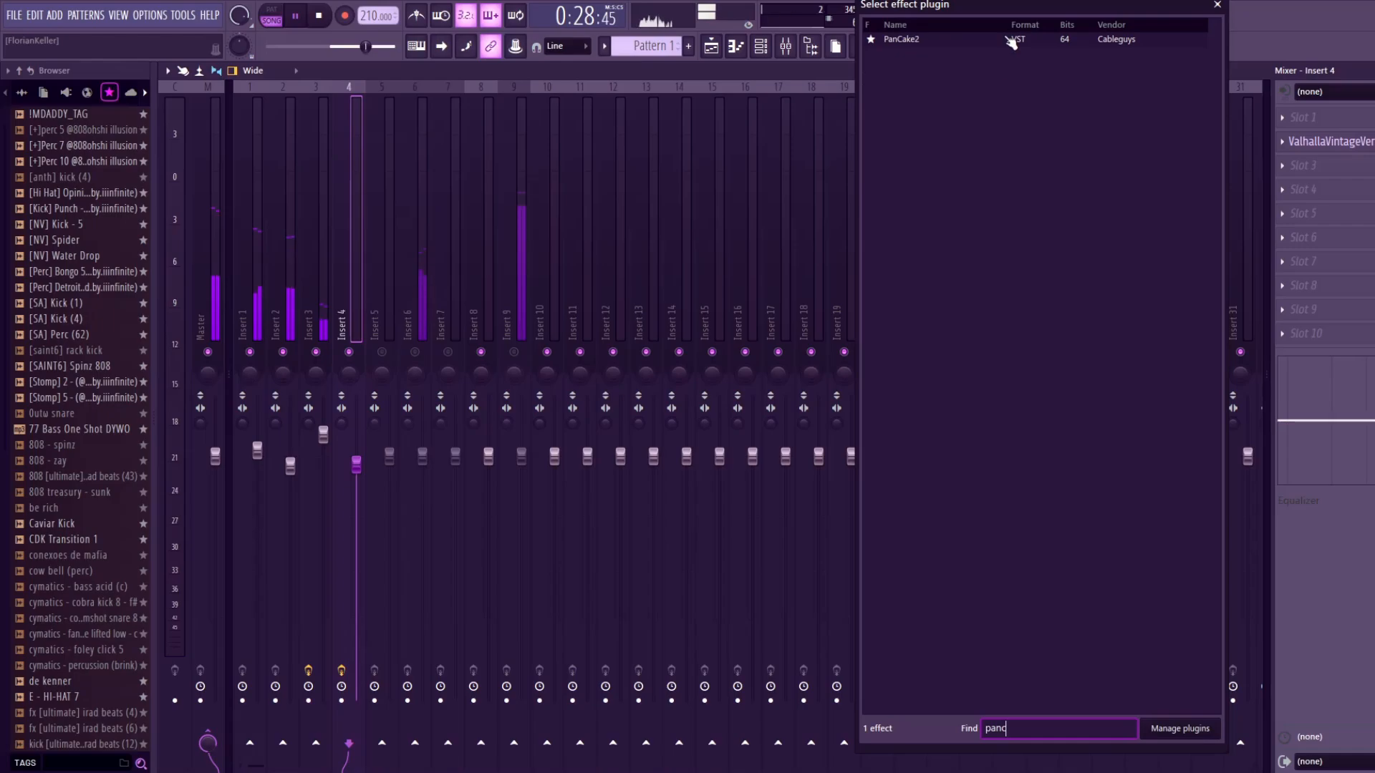
double_click(1010, 40)
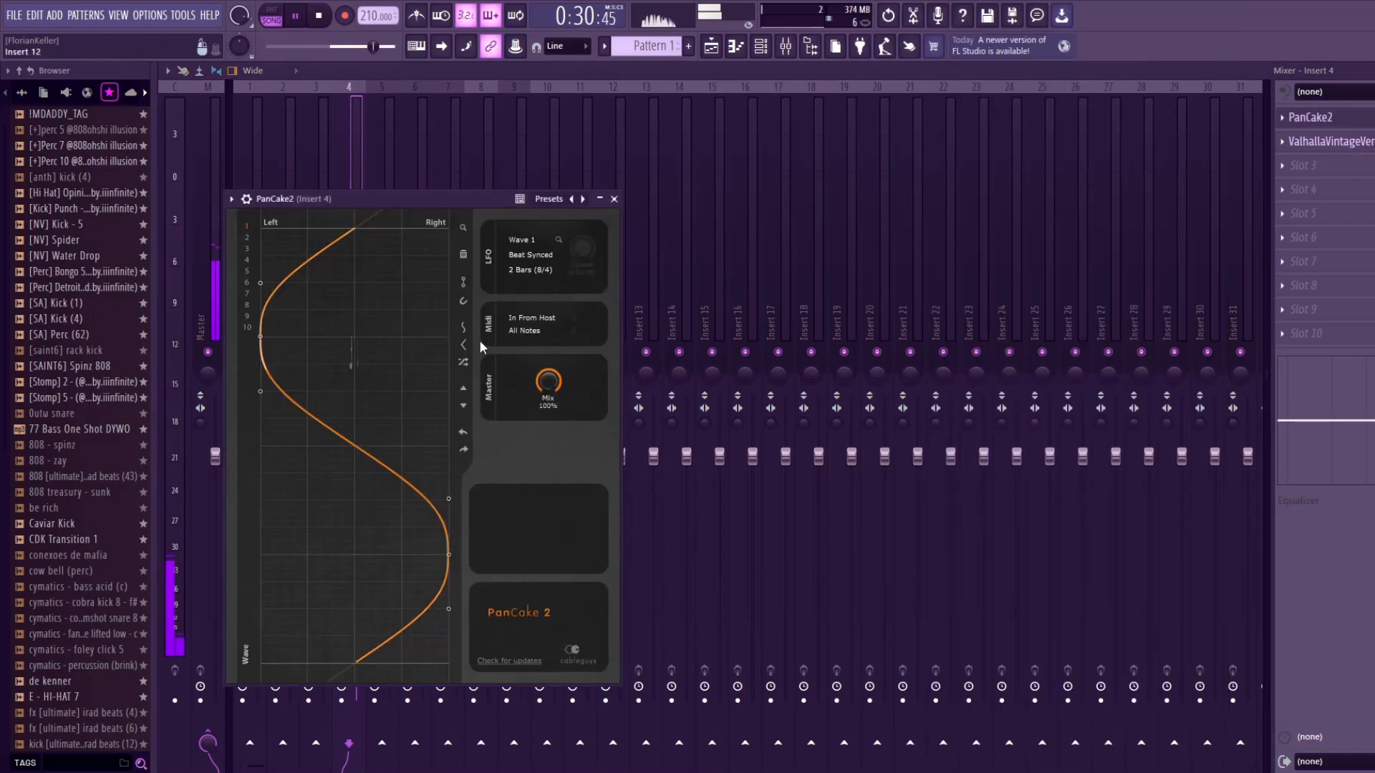
click(464, 344)
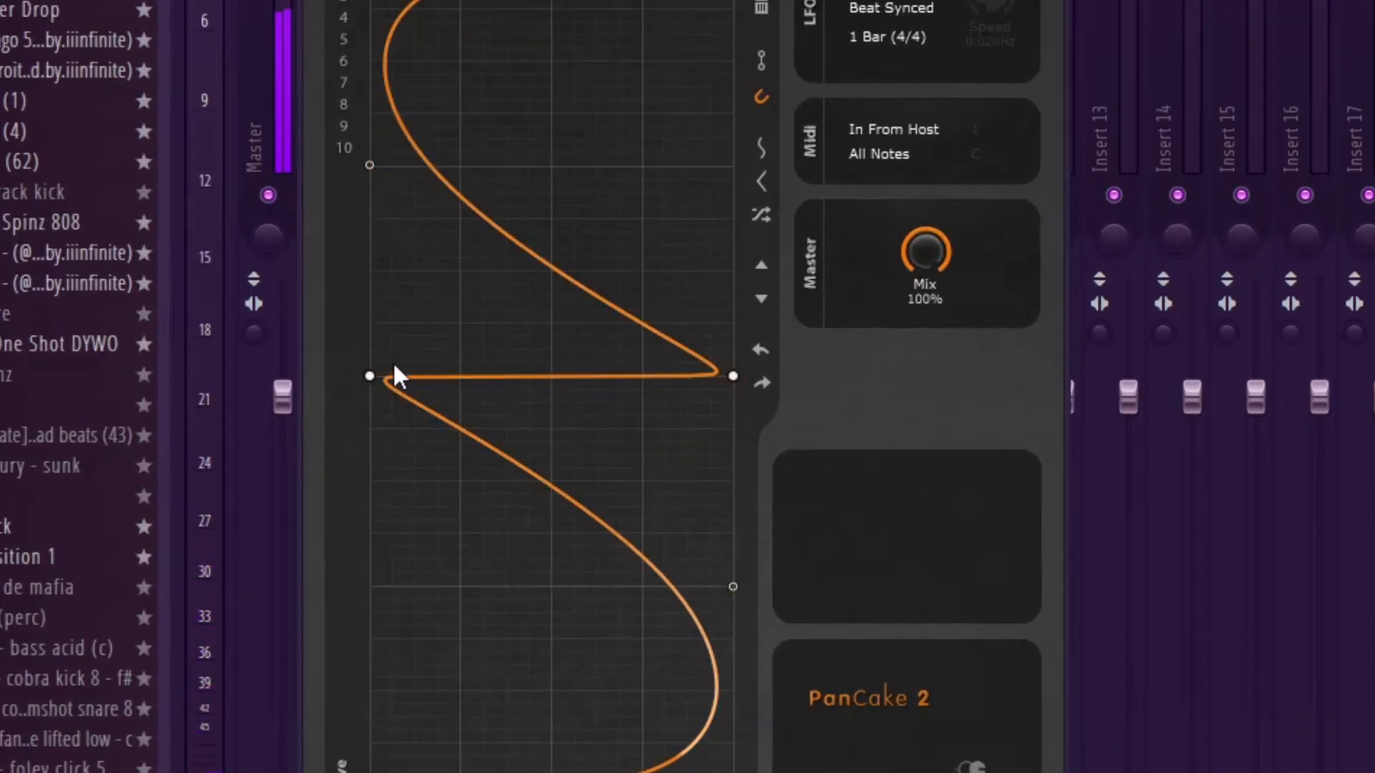
mouse_move(394, 374)
mouse_down()
mouse_move(369, 377)
mouse_move(393, 390)
mouse_move(370, 363)
mouse_up()
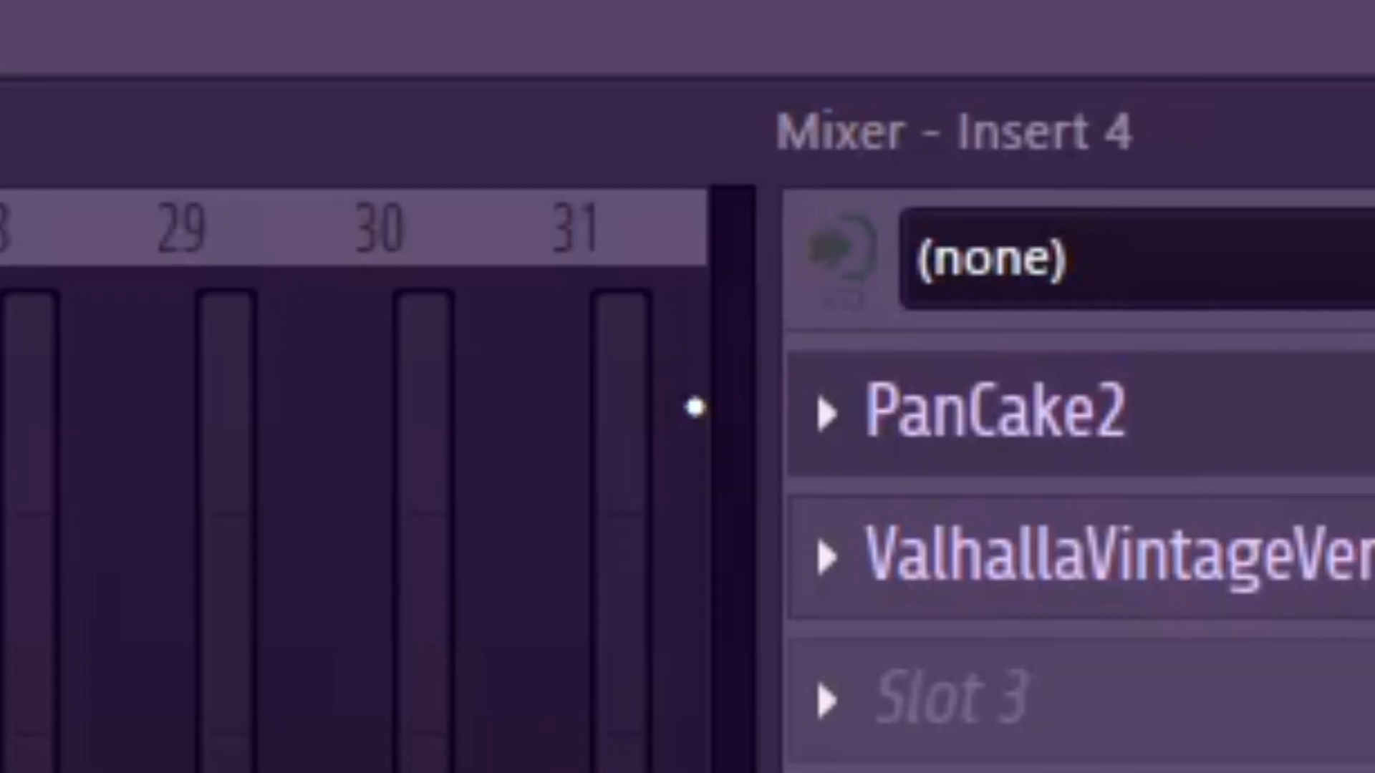
Replace PanCake2 with ShaperBox 3 on Insert 4 and shape its 1/2 pan curve hard left in the first half, hard right in the second
click(826, 409)
mouse_move(875, 537)
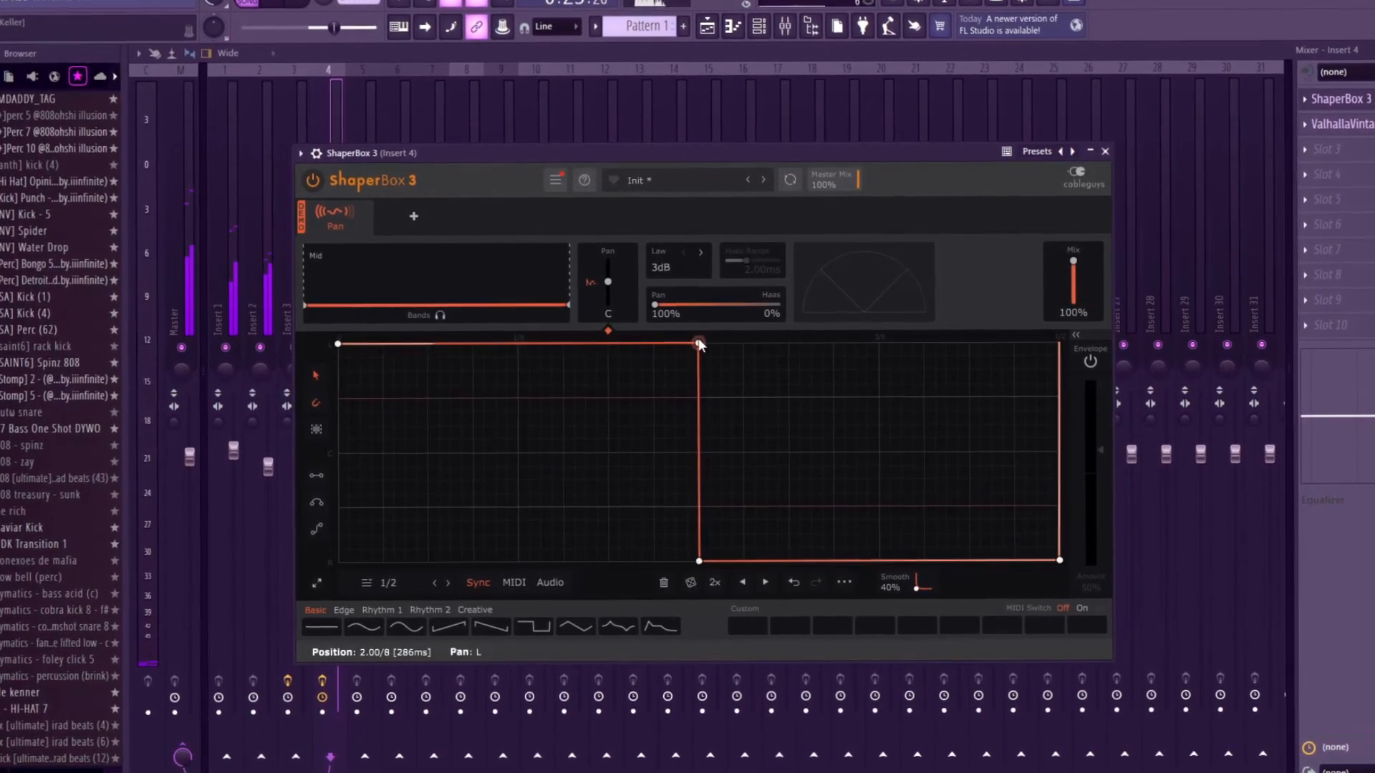
drag(699, 343, 699, 380)
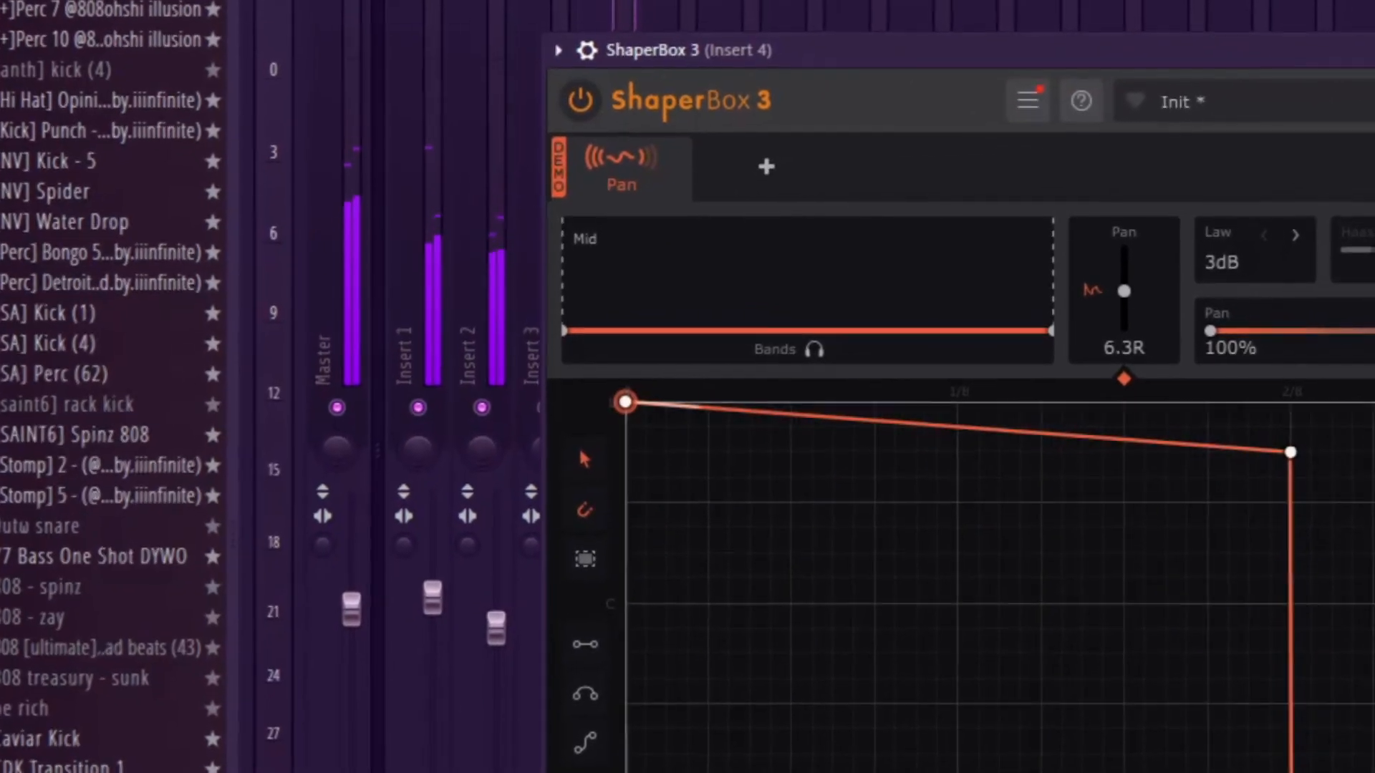
drag(1298, 435, 1298, 384)
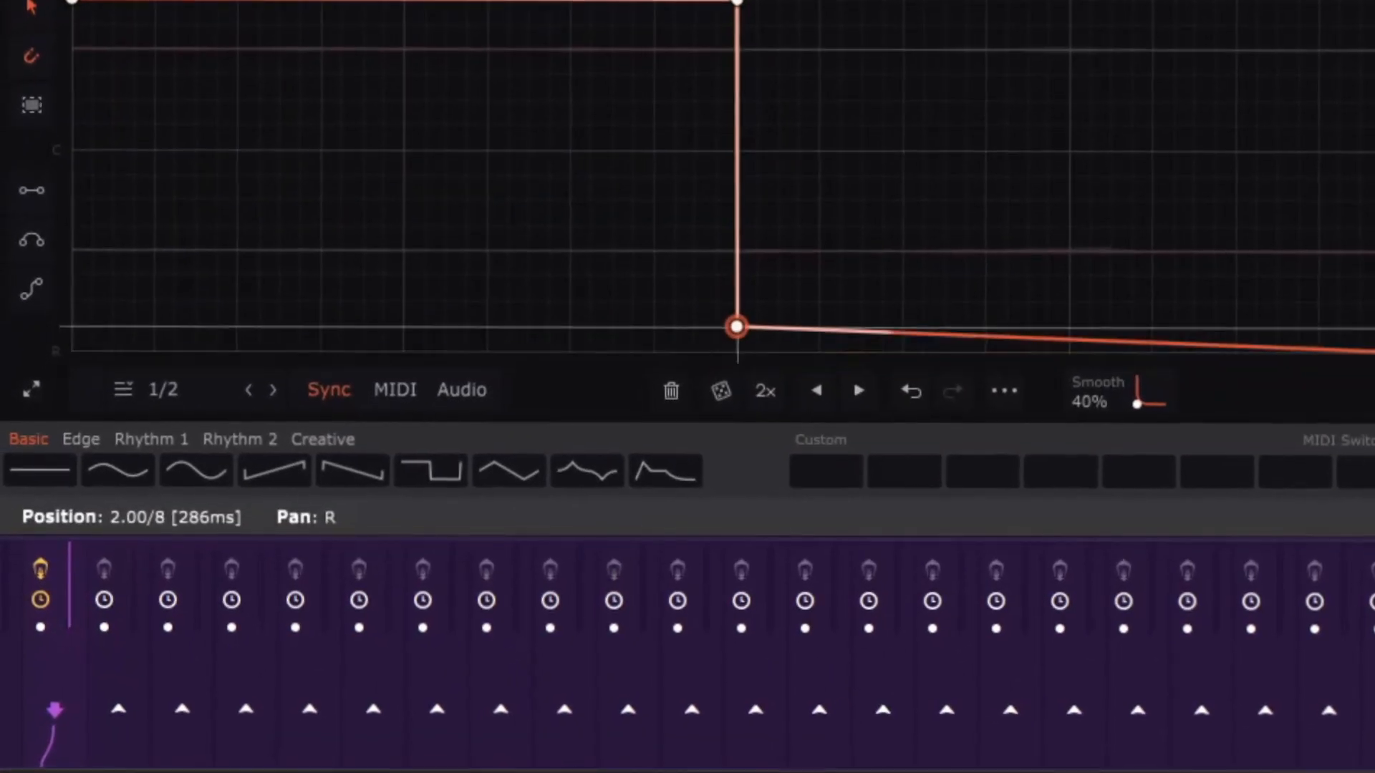
drag(890, 353, 782, 293)
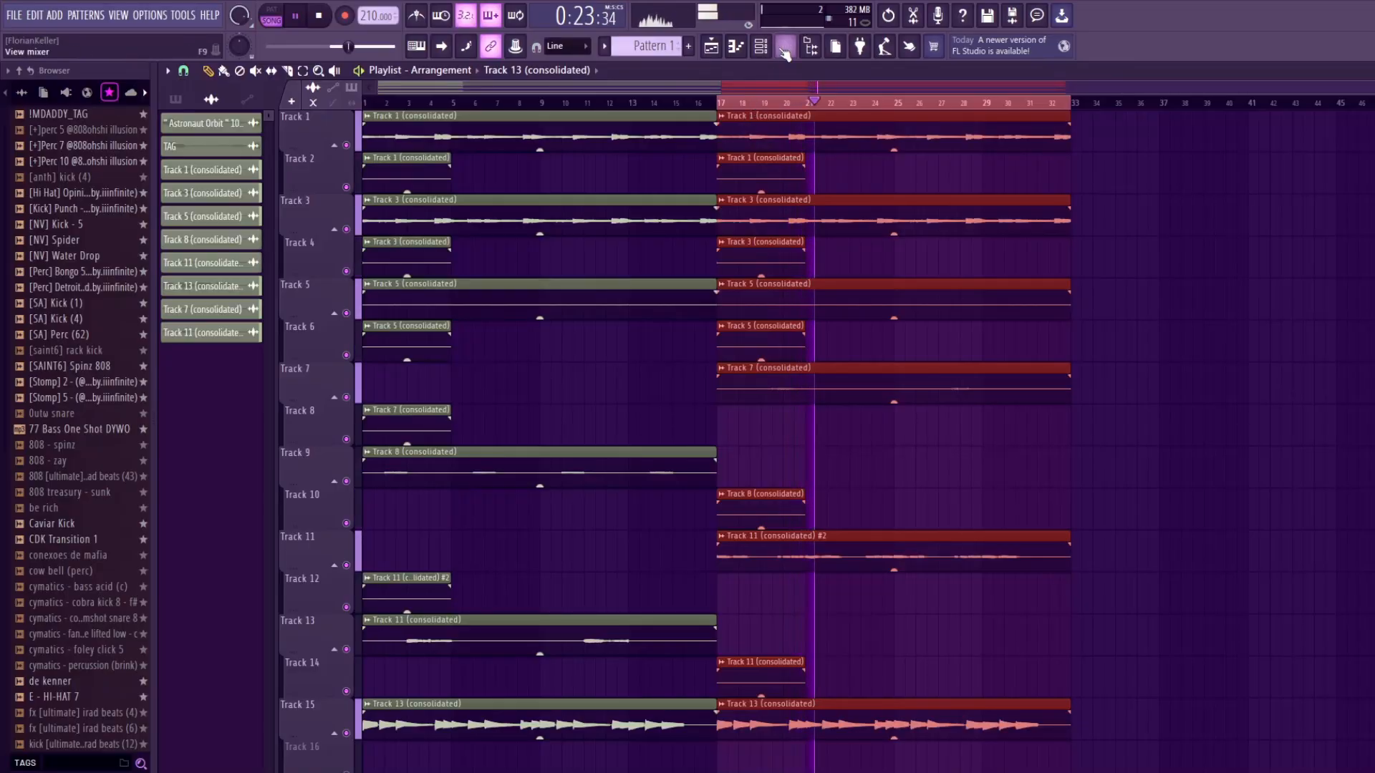
Unmute Insert 6 in the mixer and lower its volume, raise Inserts 3 and 4 slightly, and select Insert 5
key(F9)
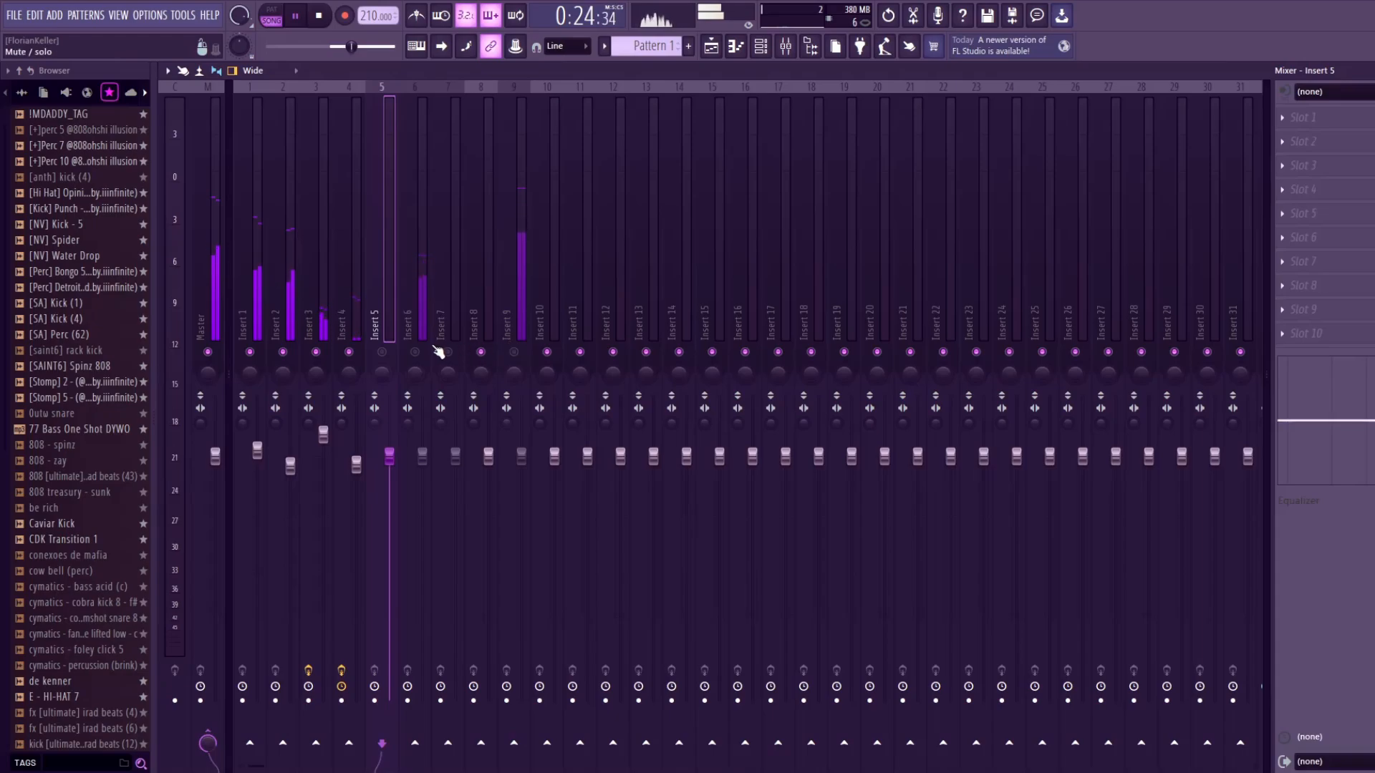
click(412, 308)
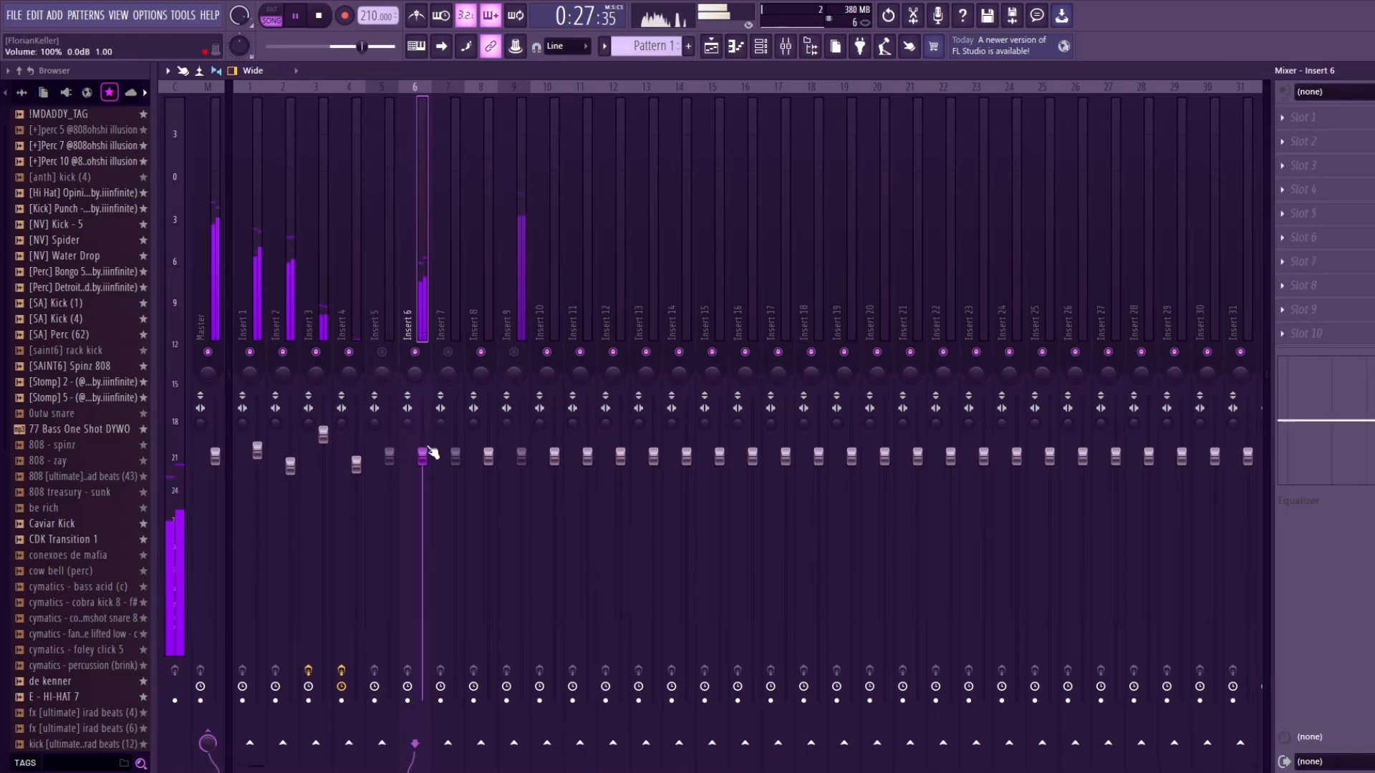
drag(428, 455, 428, 457)
click(304, 284)
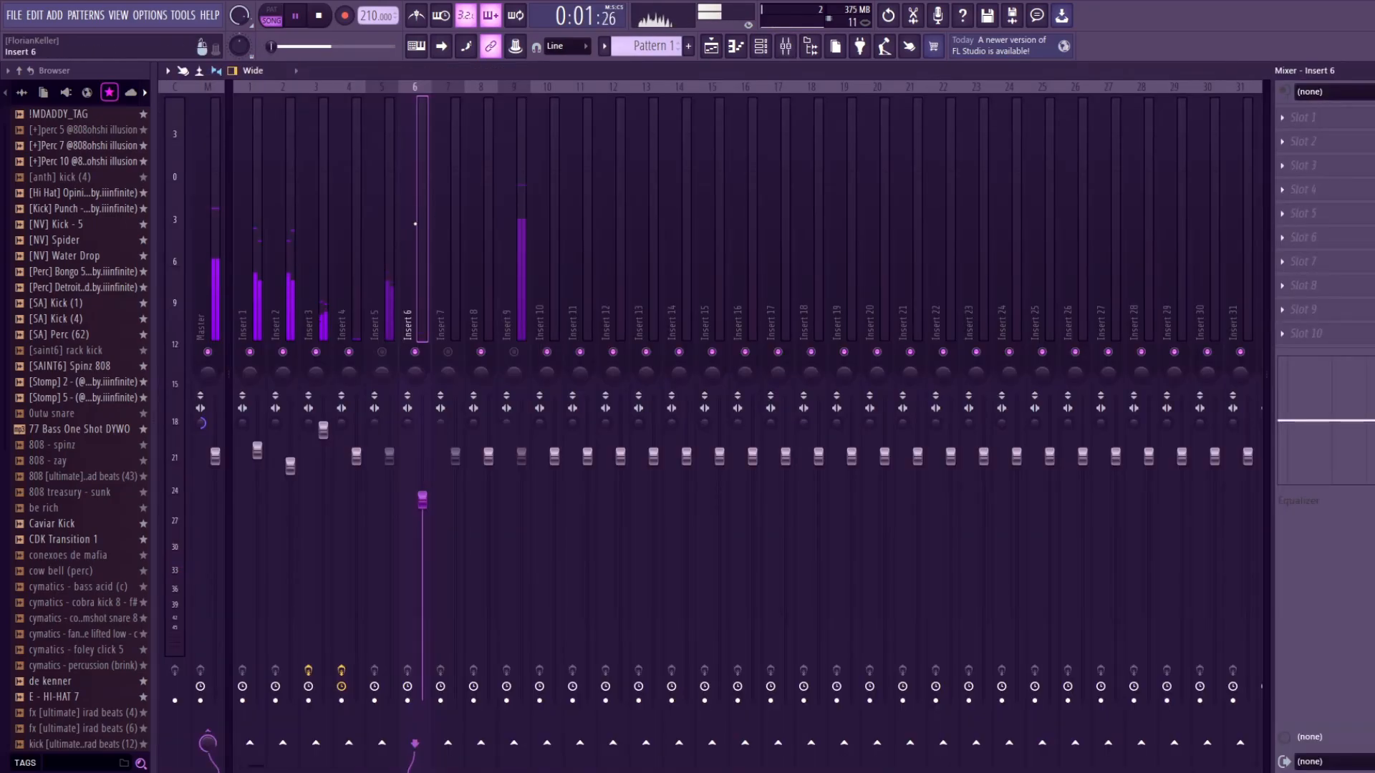
click(383, 317)
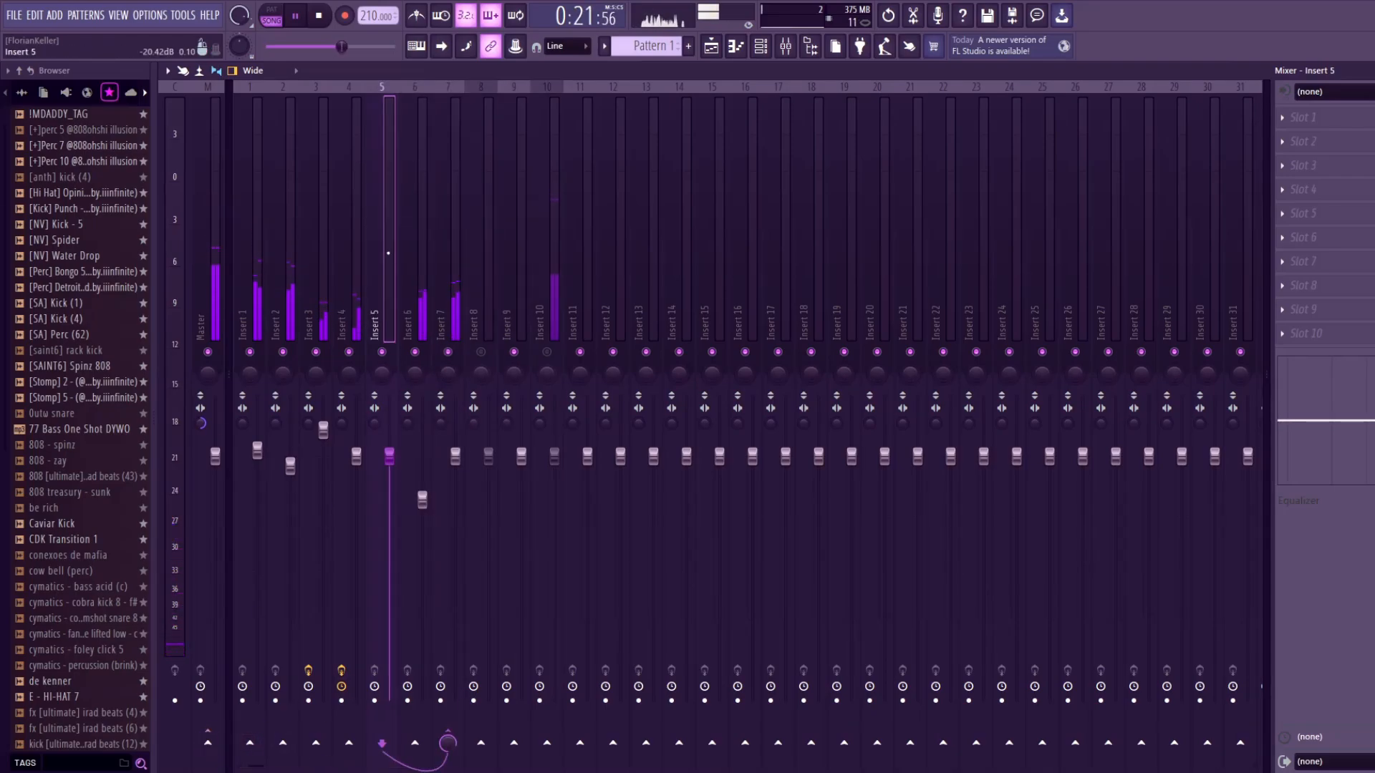
Solo Track 9 in the playlist, listen to it from about bar 10, and restore all tracks
key(space)
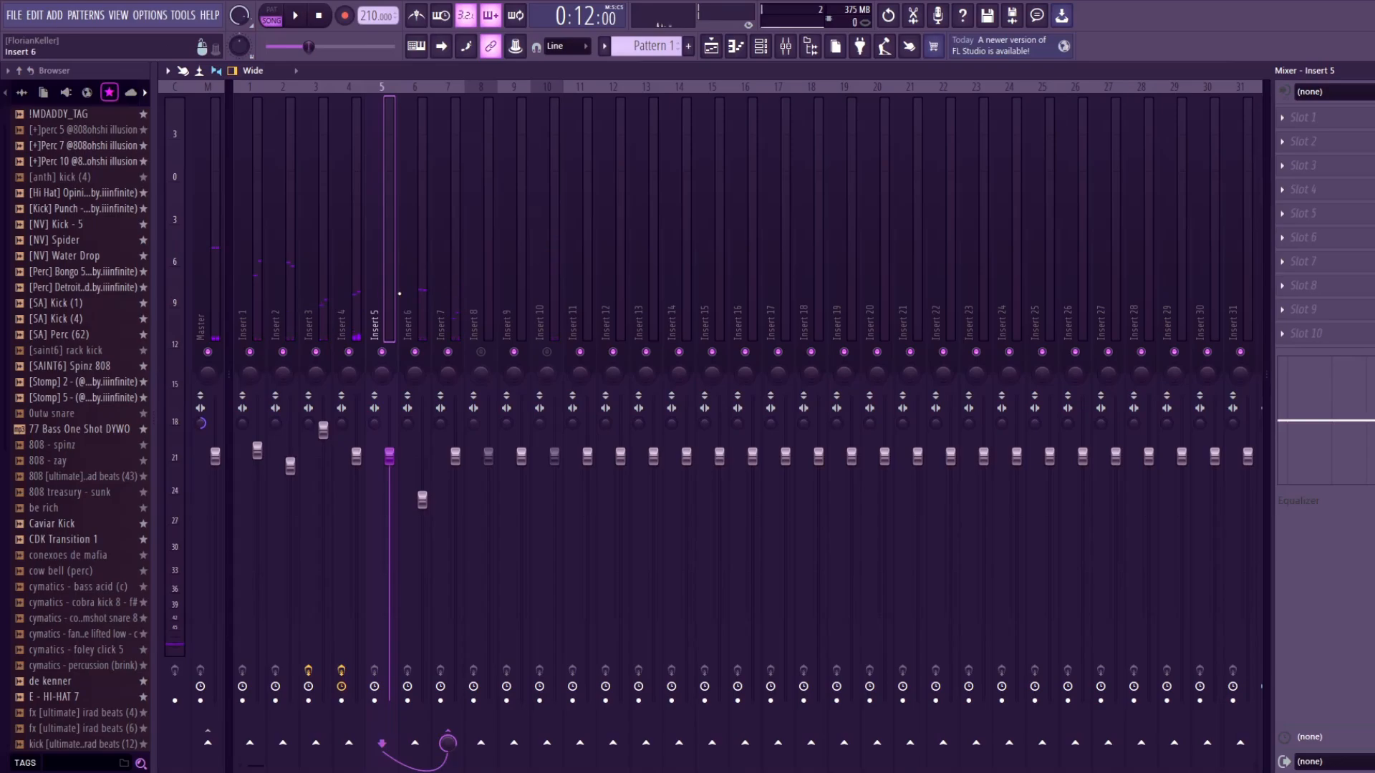
click(712, 46)
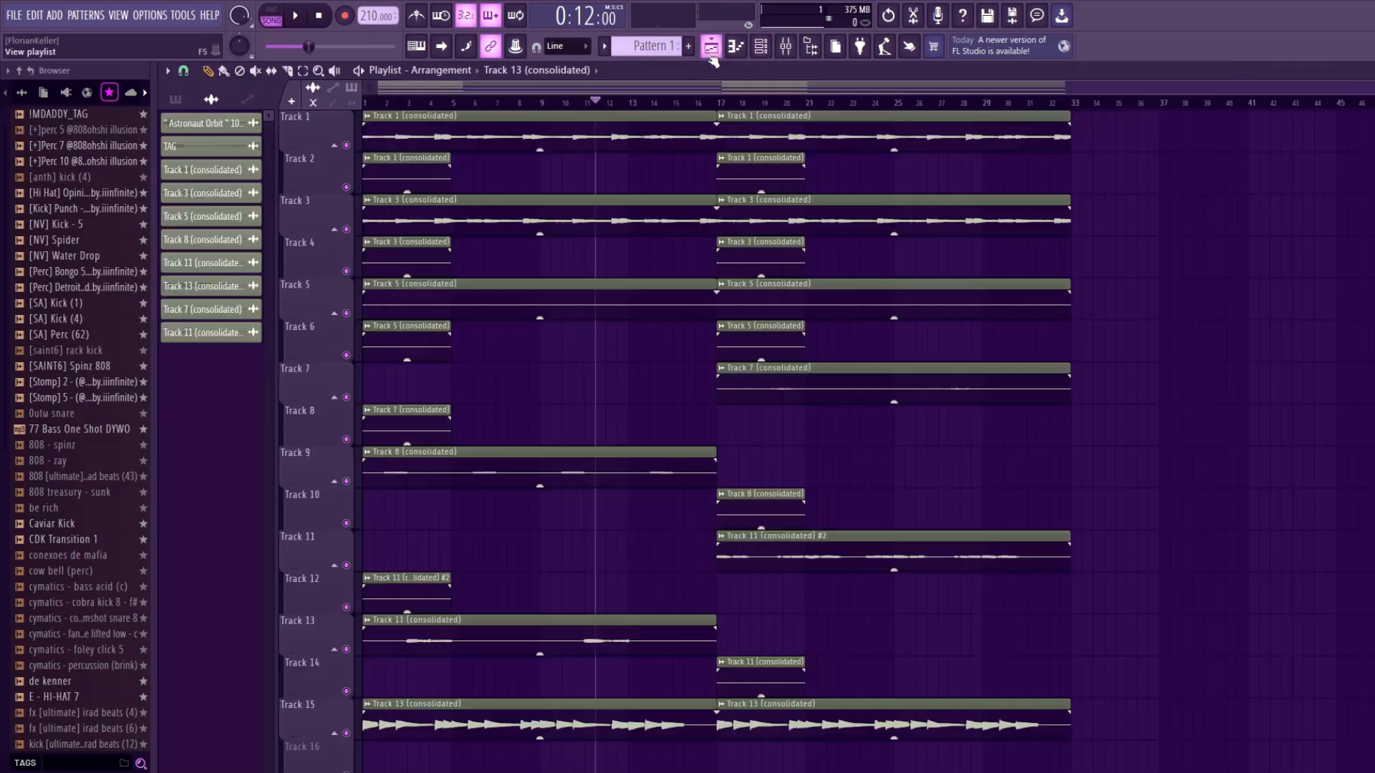
click(567, 106)
ctrl+click(346, 481)
key(space)
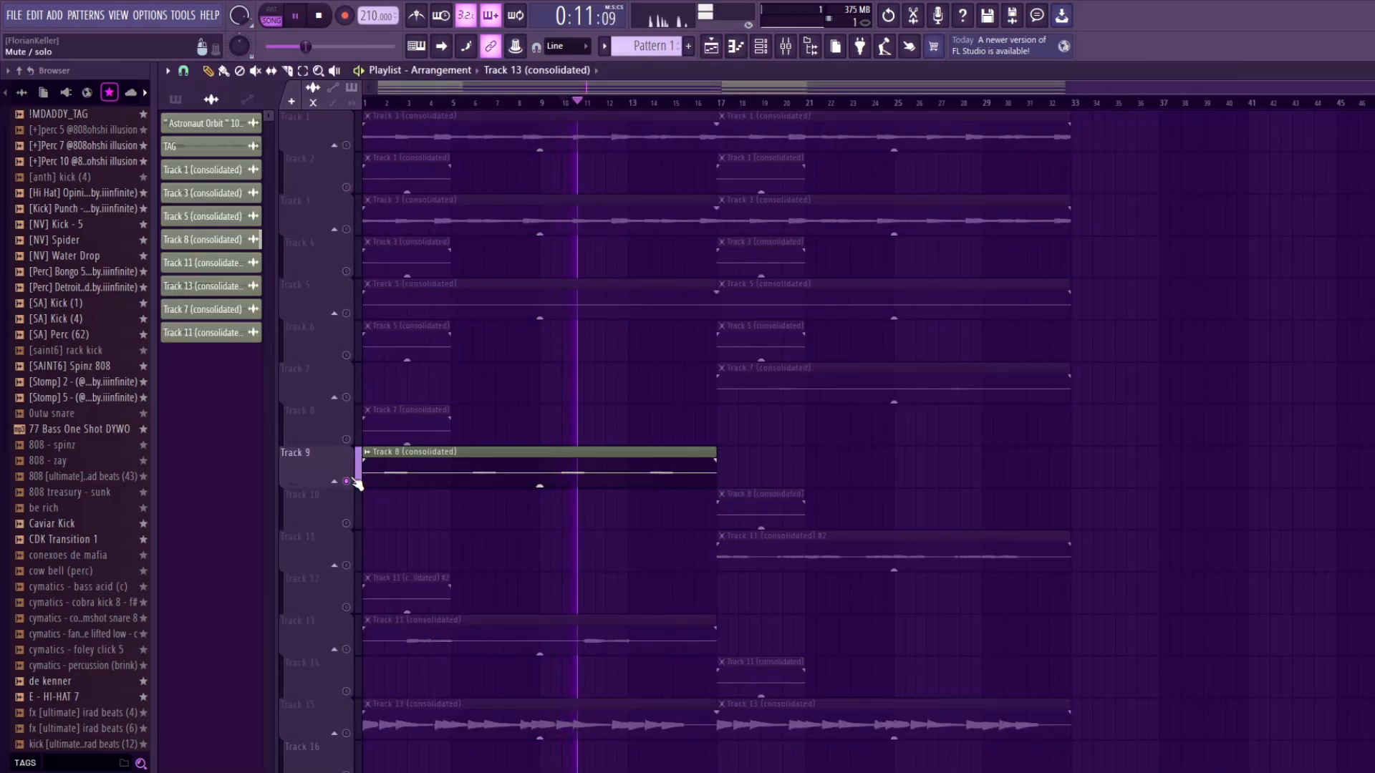
ctrl+click(346, 481)
key(space)
Solo Track 11, listen to it from about bar 18, restore all tracks and move the playhead to about bar 14
click(738, 104)
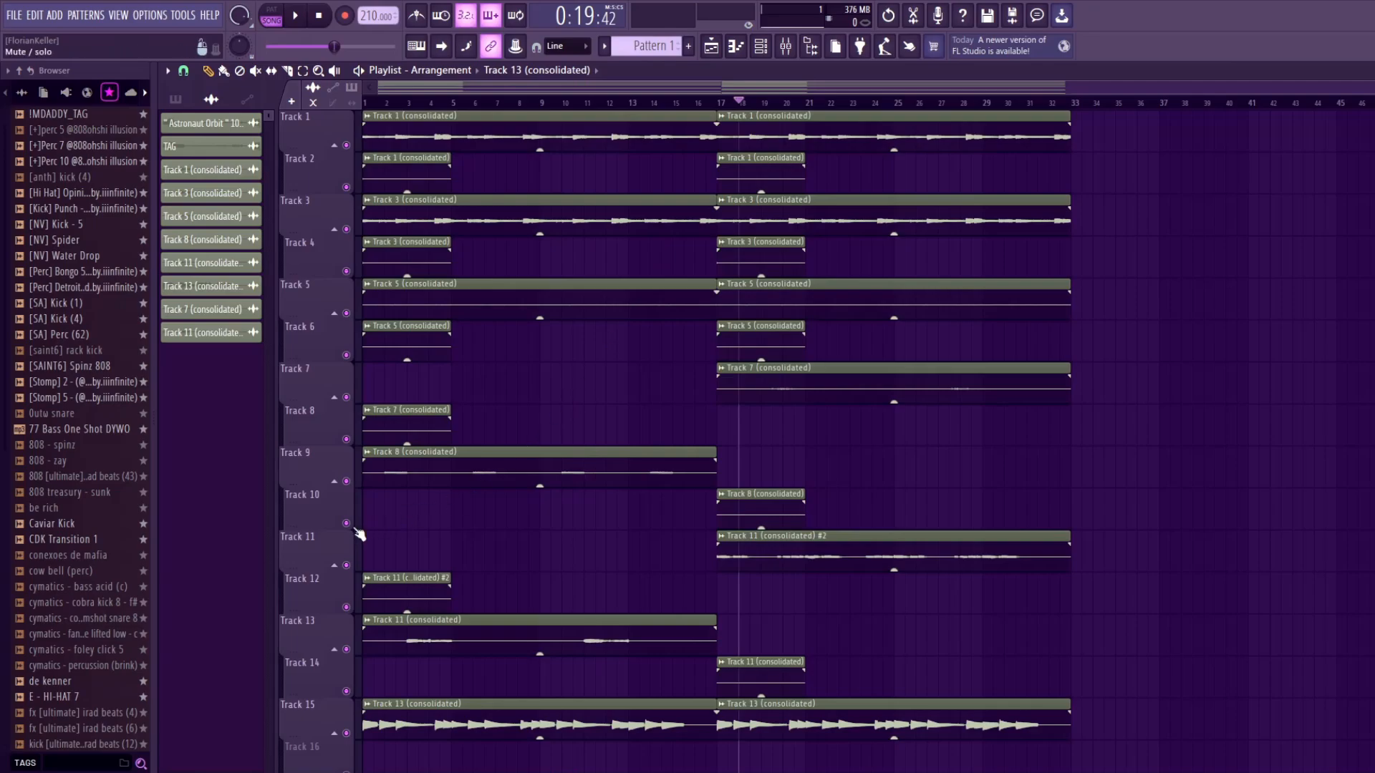
ctrl+click(346, 565)
key(space)
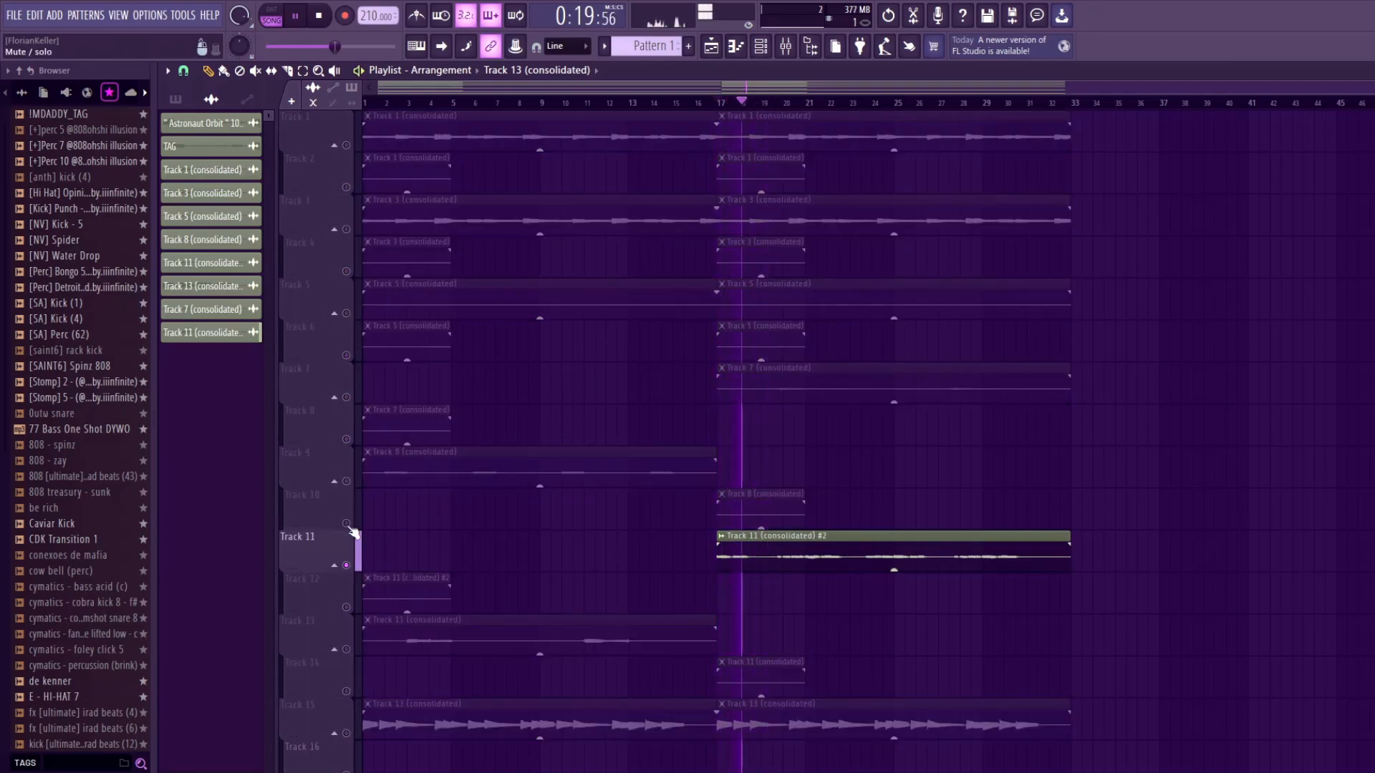
ctrl+click(346, 565)
key(space)
click(650, 103)
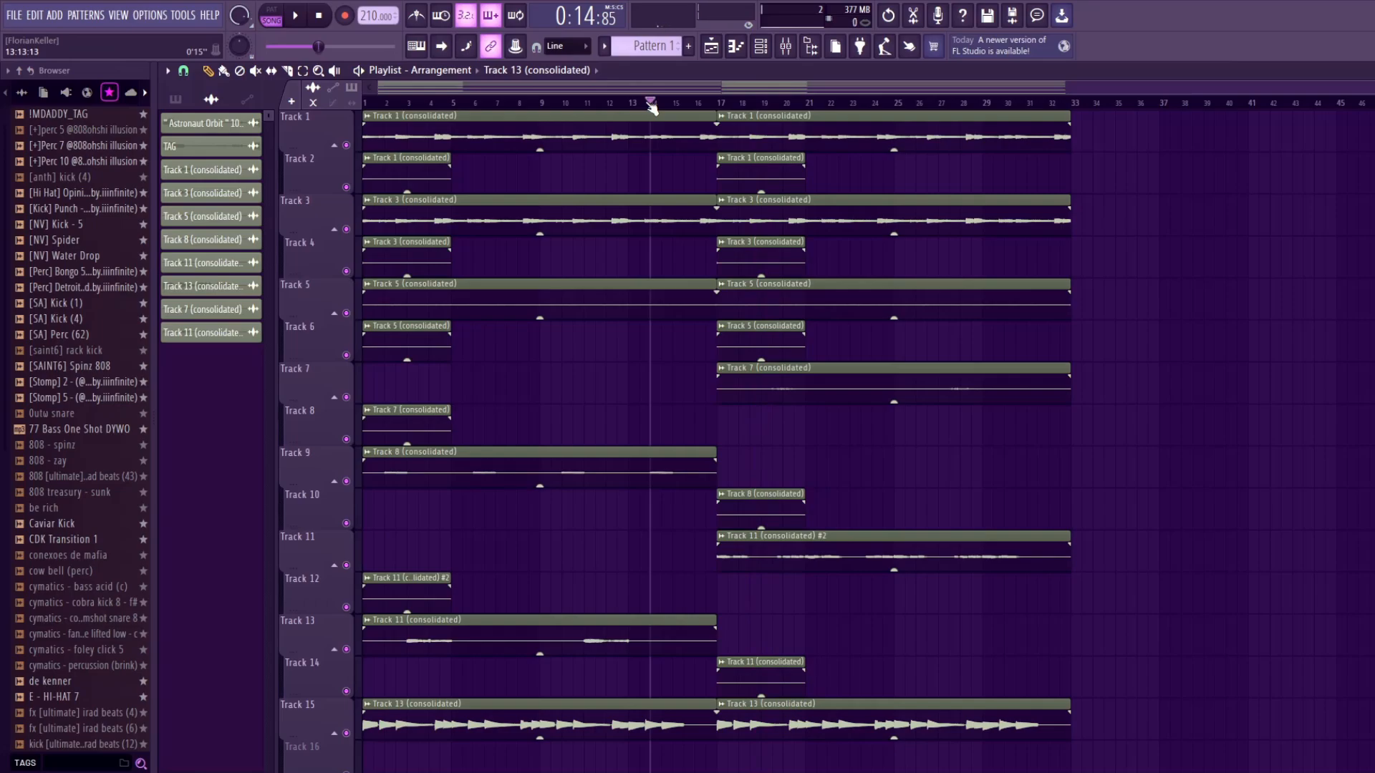
Check the mixer routing of Inserts 5, 6 and 7 by selecting each of them
click(785, 48)
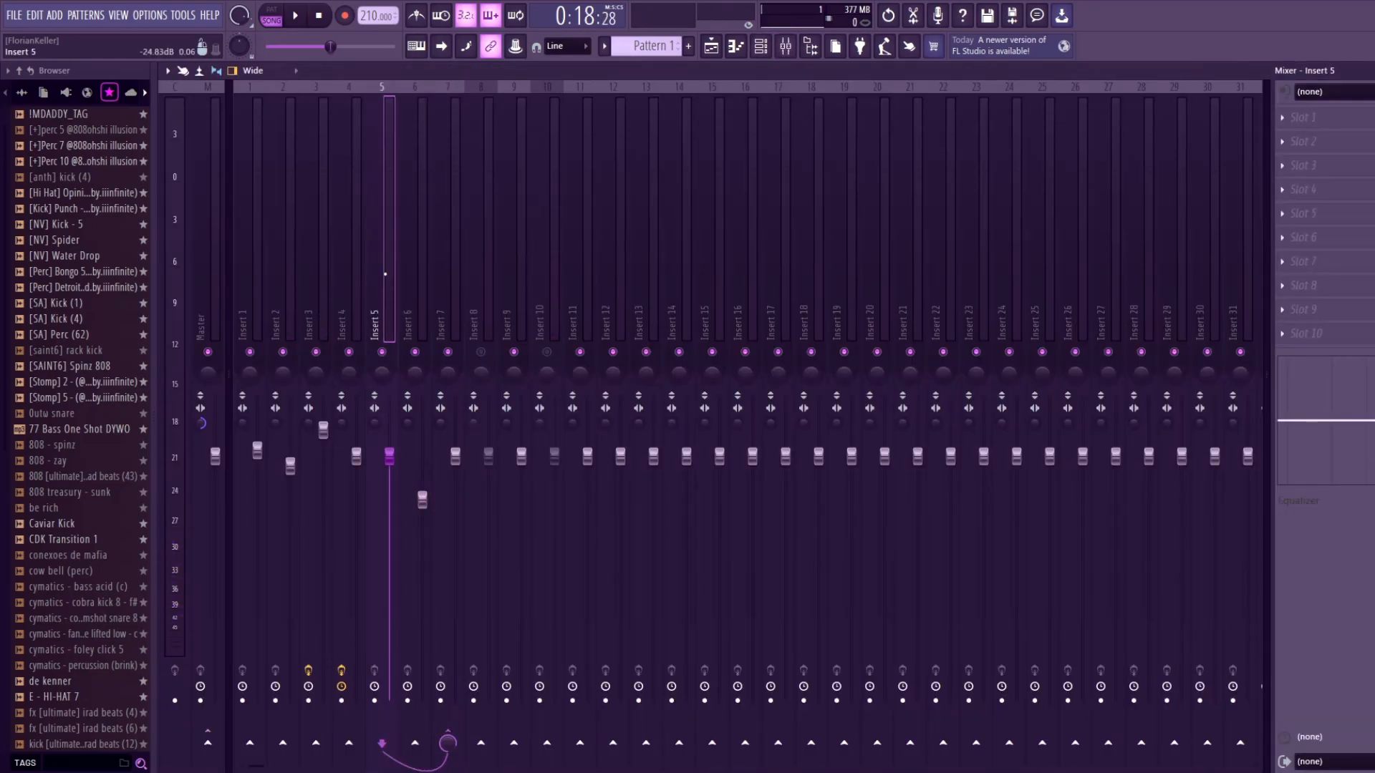
click(406, 269)
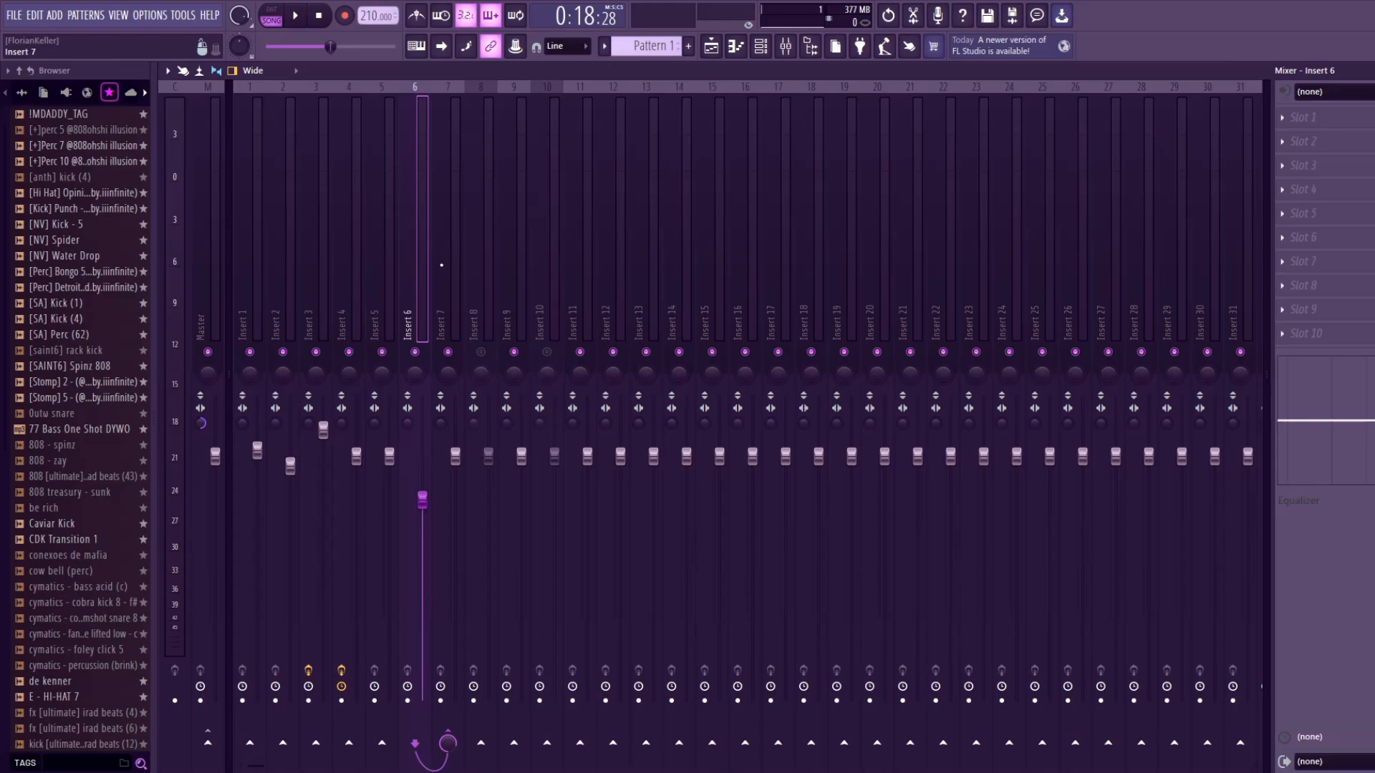
click(442, 276)
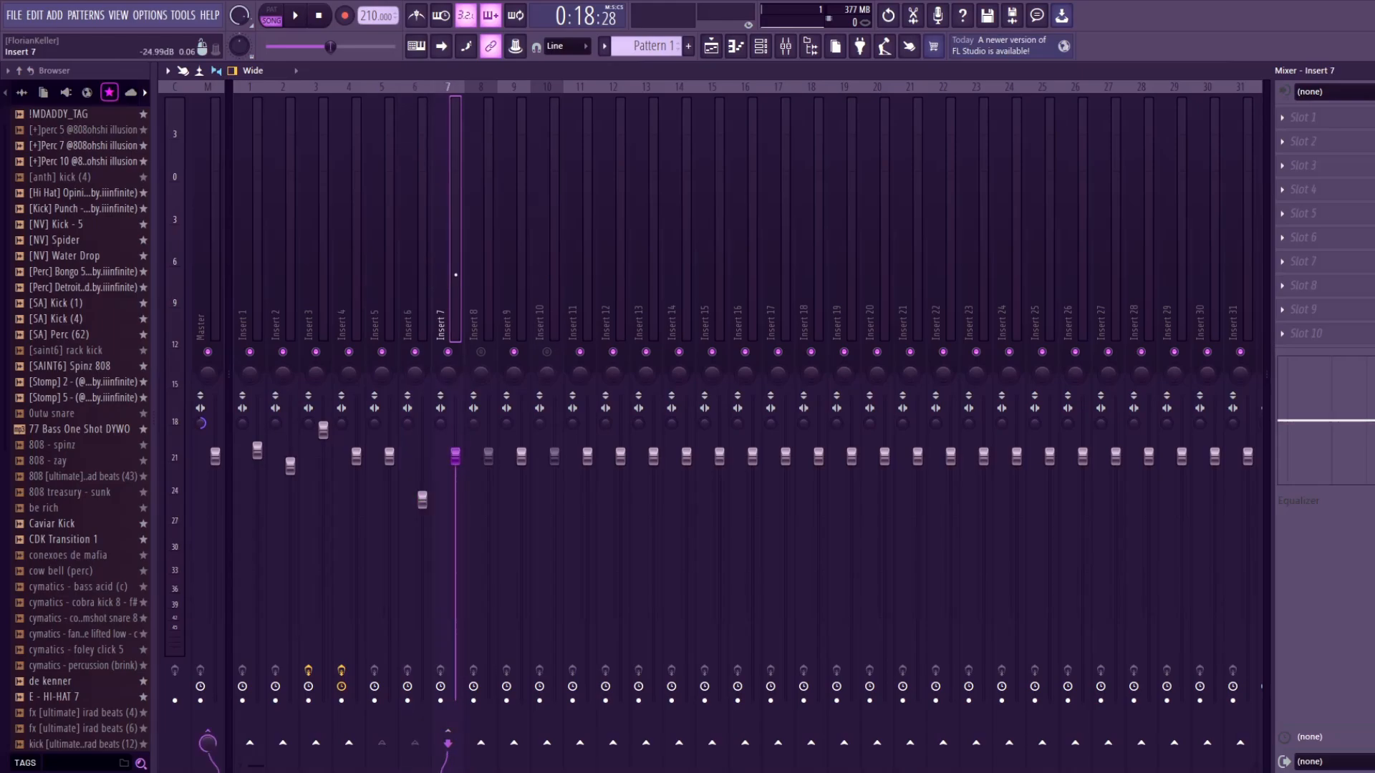
click(388, 293)
click(417, 286)
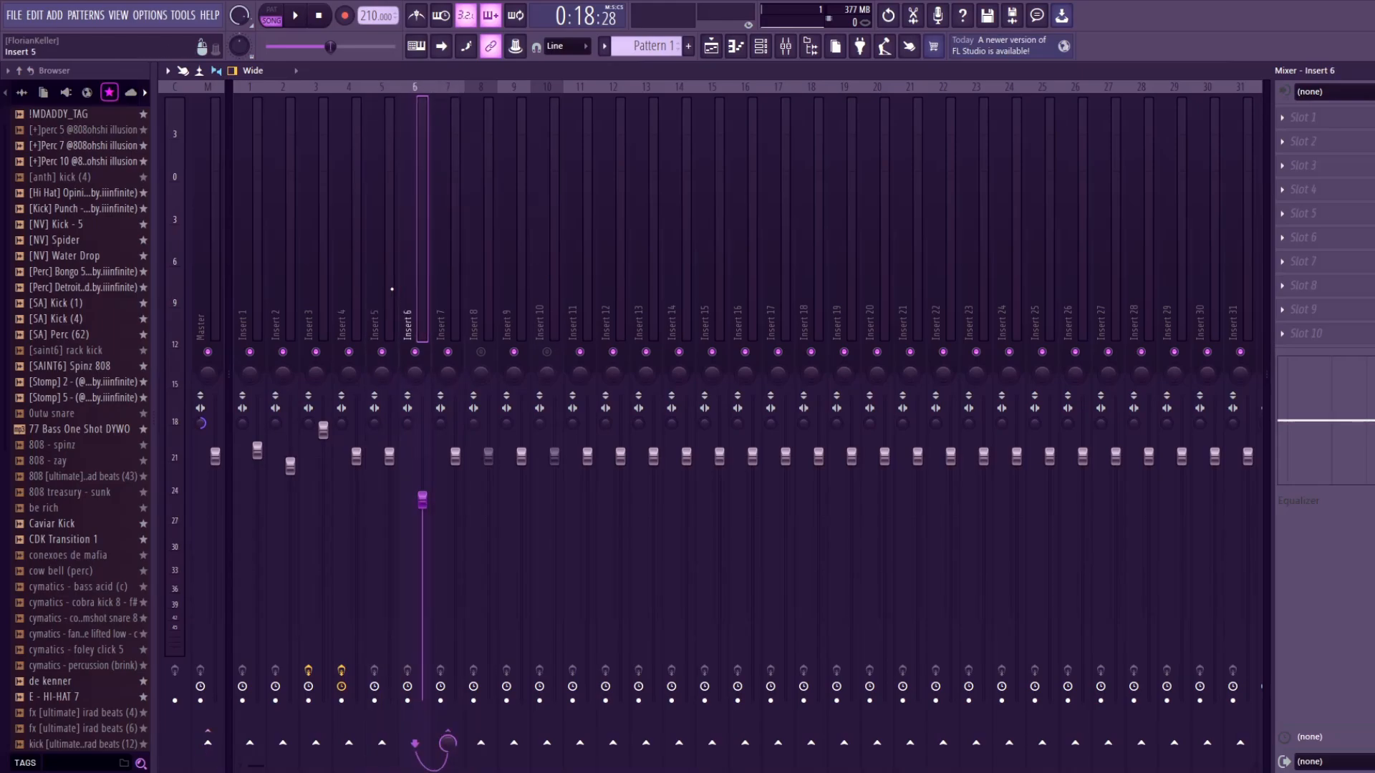
Compare the mixer routing of Inserts 5 and 6 by selecting them alternately, and finish on Insert 7
click(383, 287)
click(416, 287)
click(383, 287)
click(415, 283)
click(383, 272)
click(418, 279)
click(439, 282)
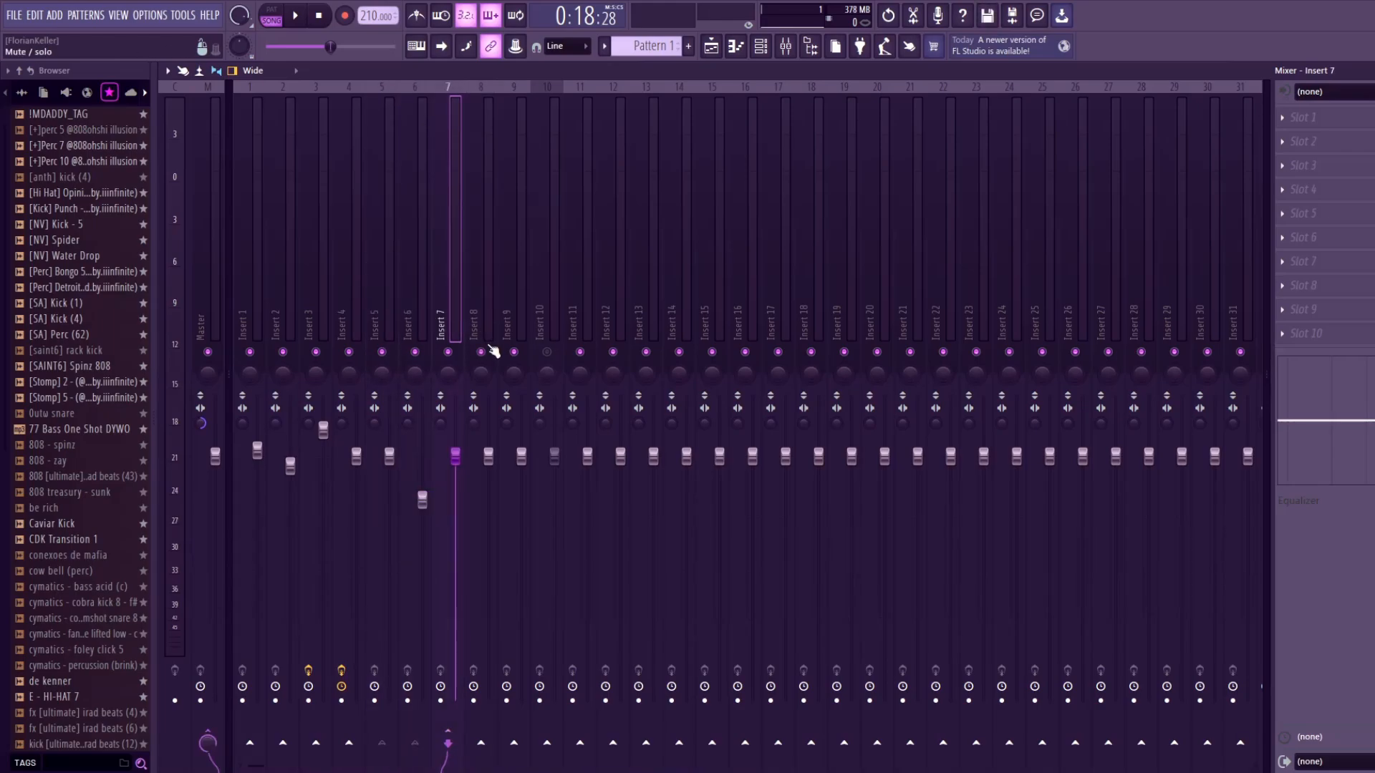
Set the Master track's stereo separation to 56% merged and view the lower tracks in the playlist
drag(201, 423, 201, 452)
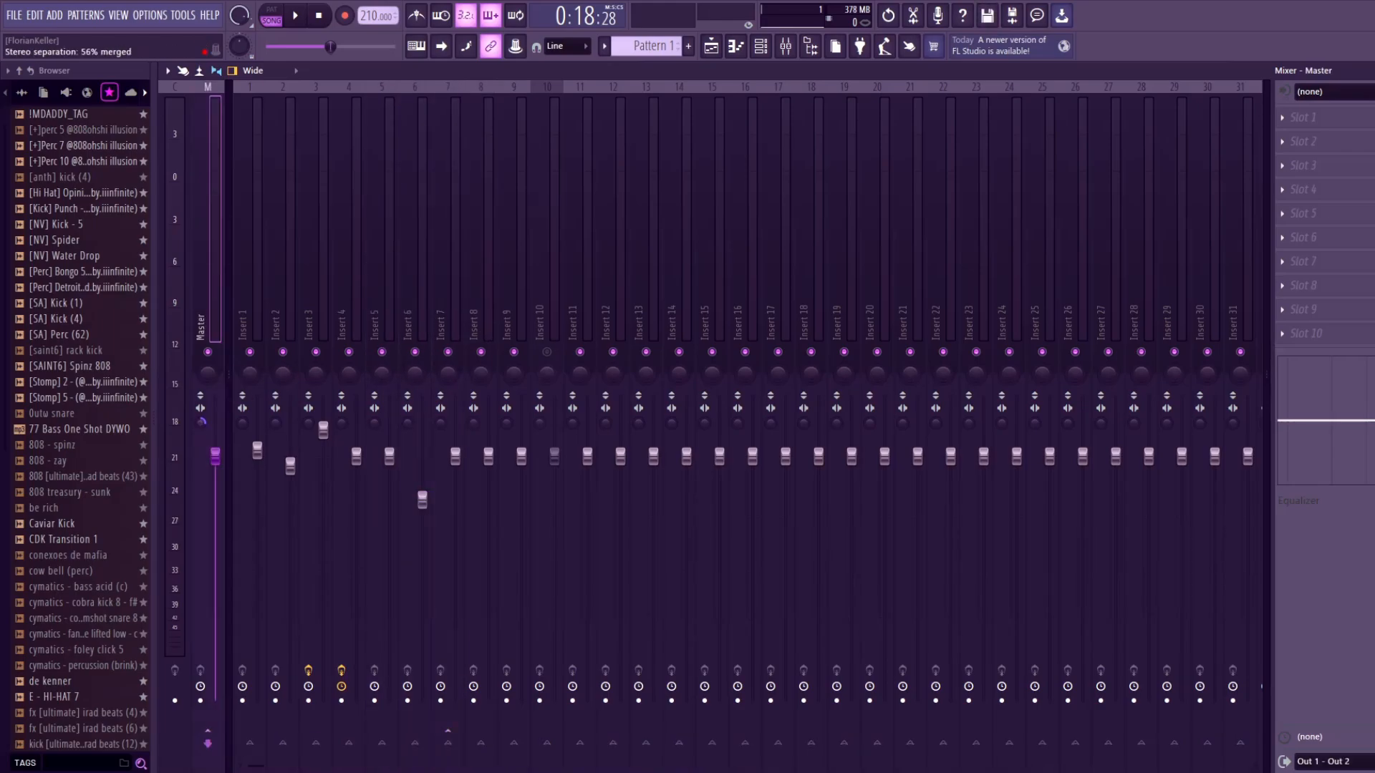
click(711, 46)
scroll(885, 332, down, 4)
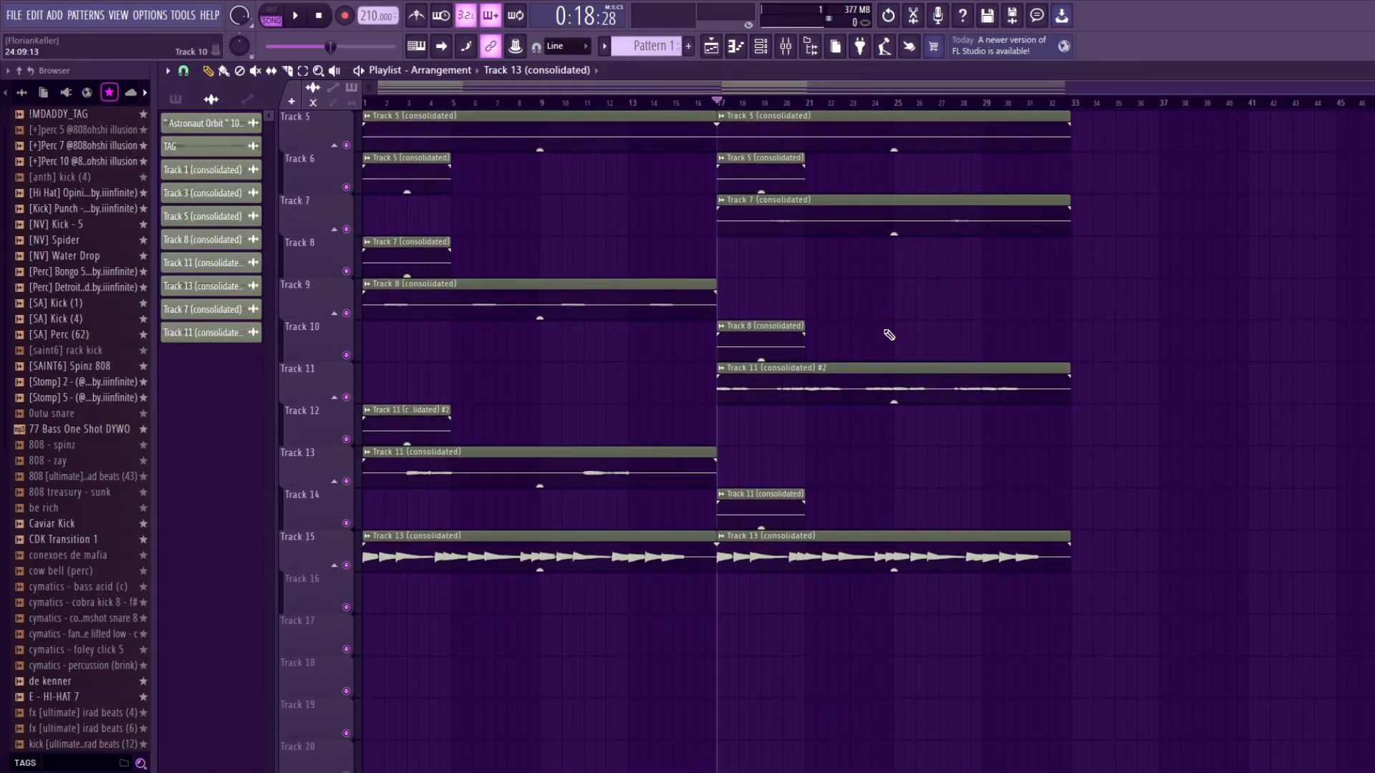
Play the arrangement with the mixer open, select Insert 5 to check its routing, and stop playback
key(F9)
key(space)
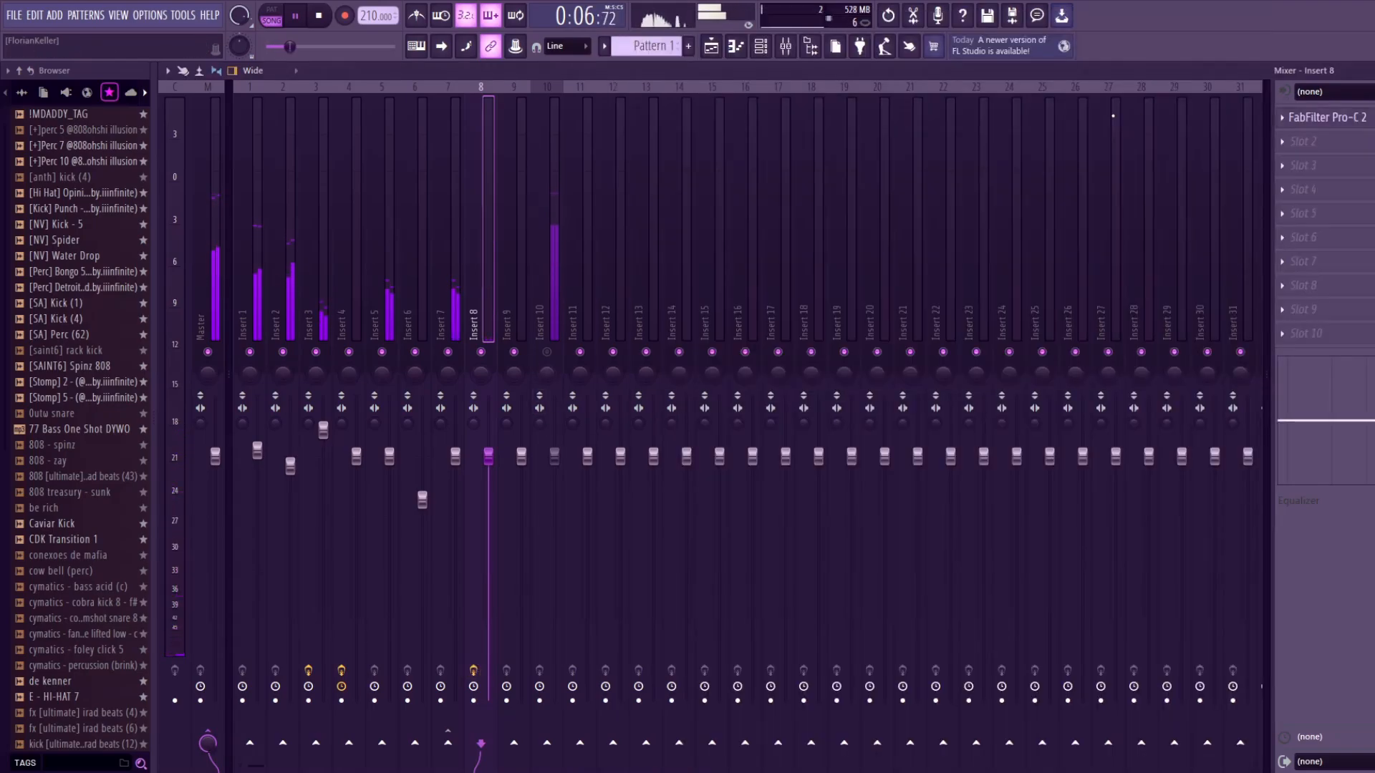
click(377, 277)
key(space)
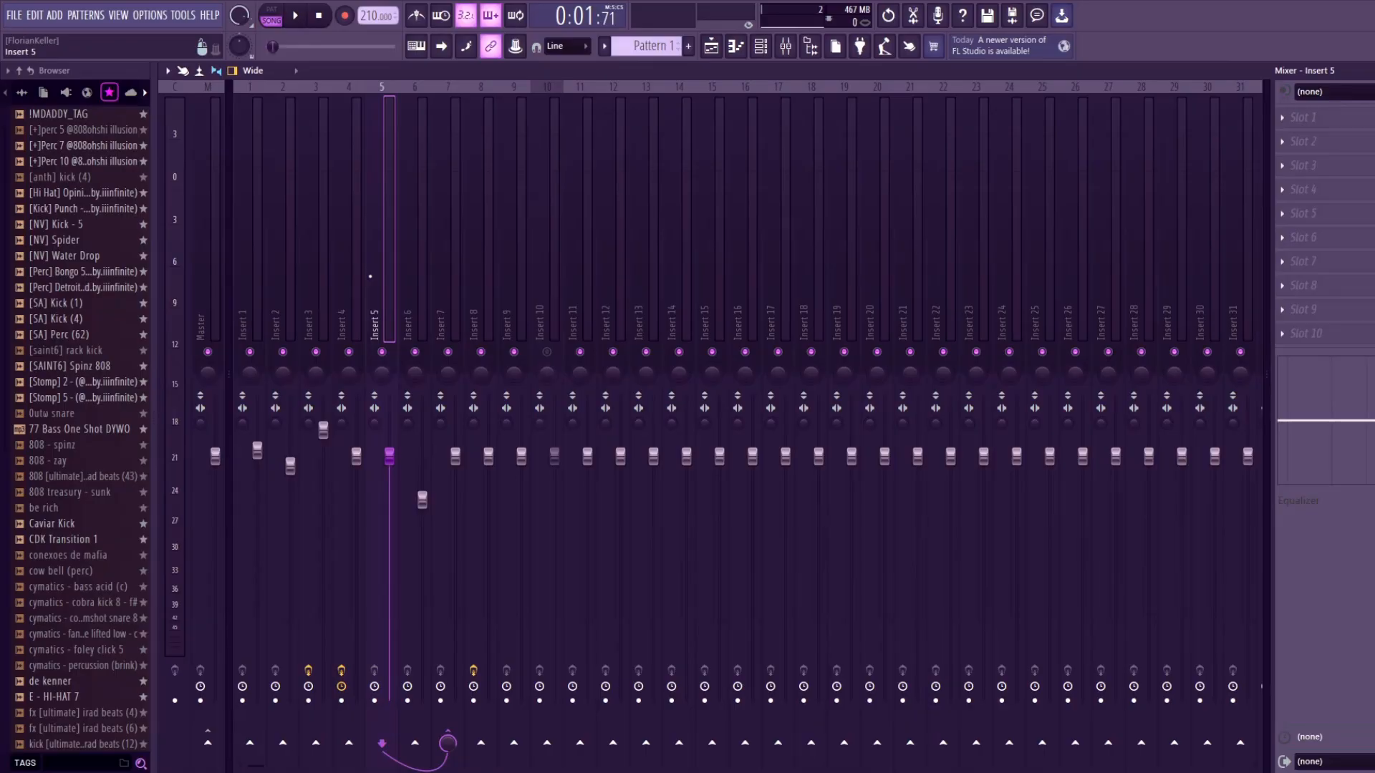
Select Insert 8, bypass its effects and play the beat to compare the sound
click(475, 217)
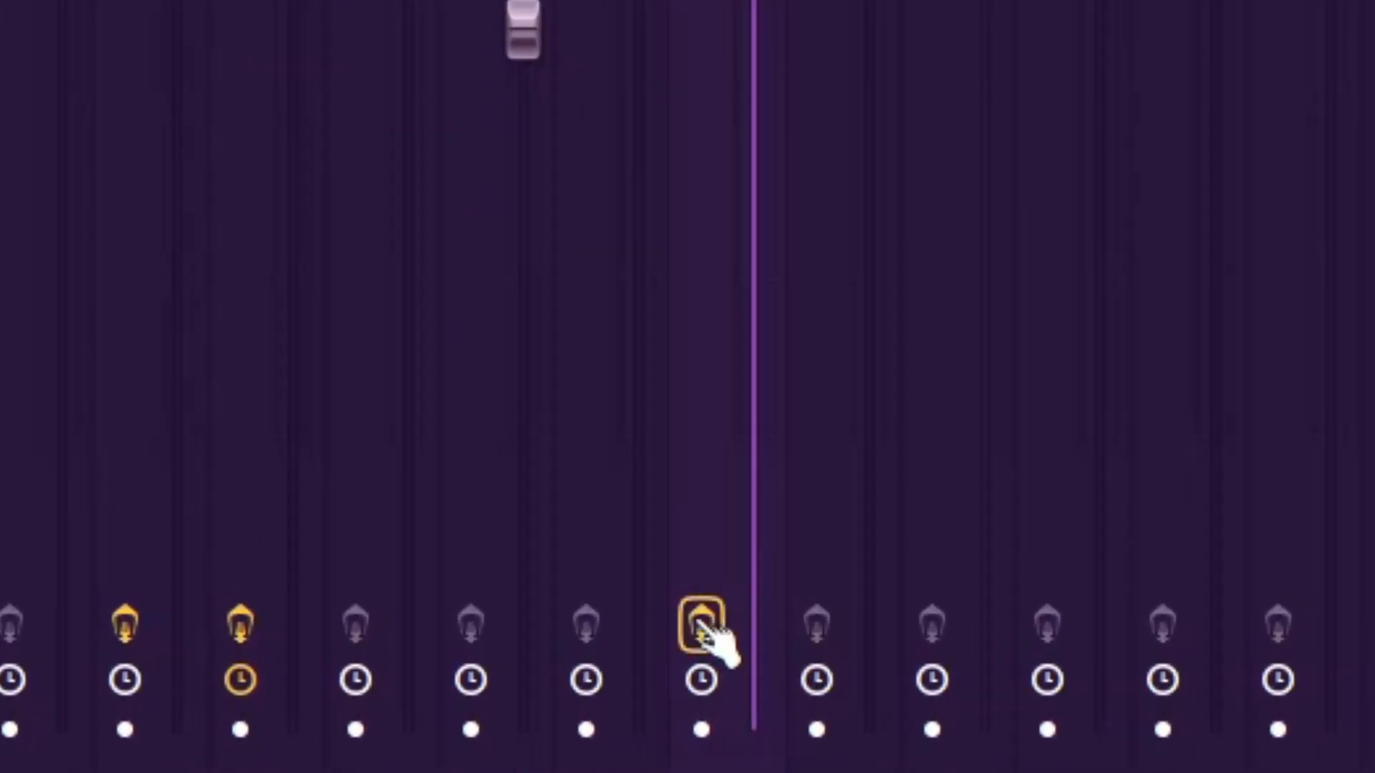
click(473, 671)
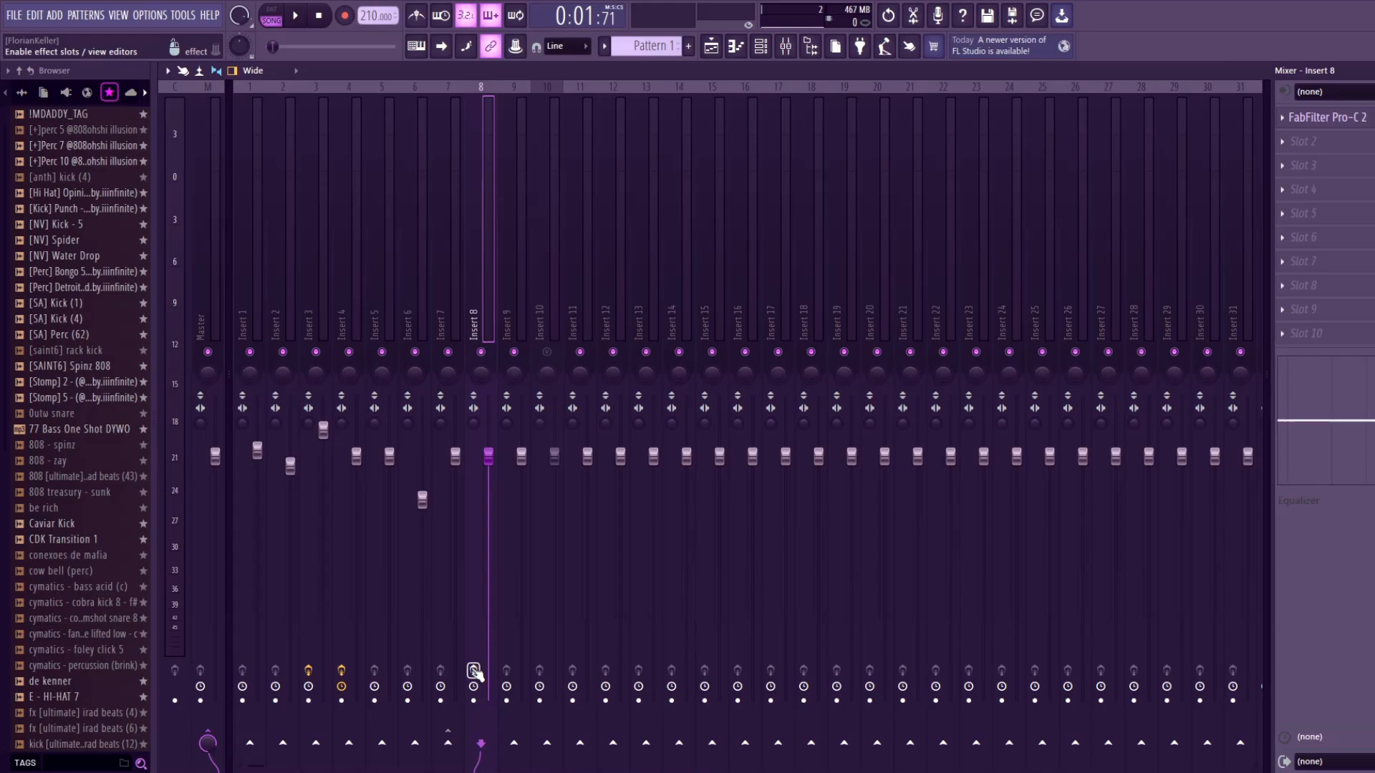
key(space)
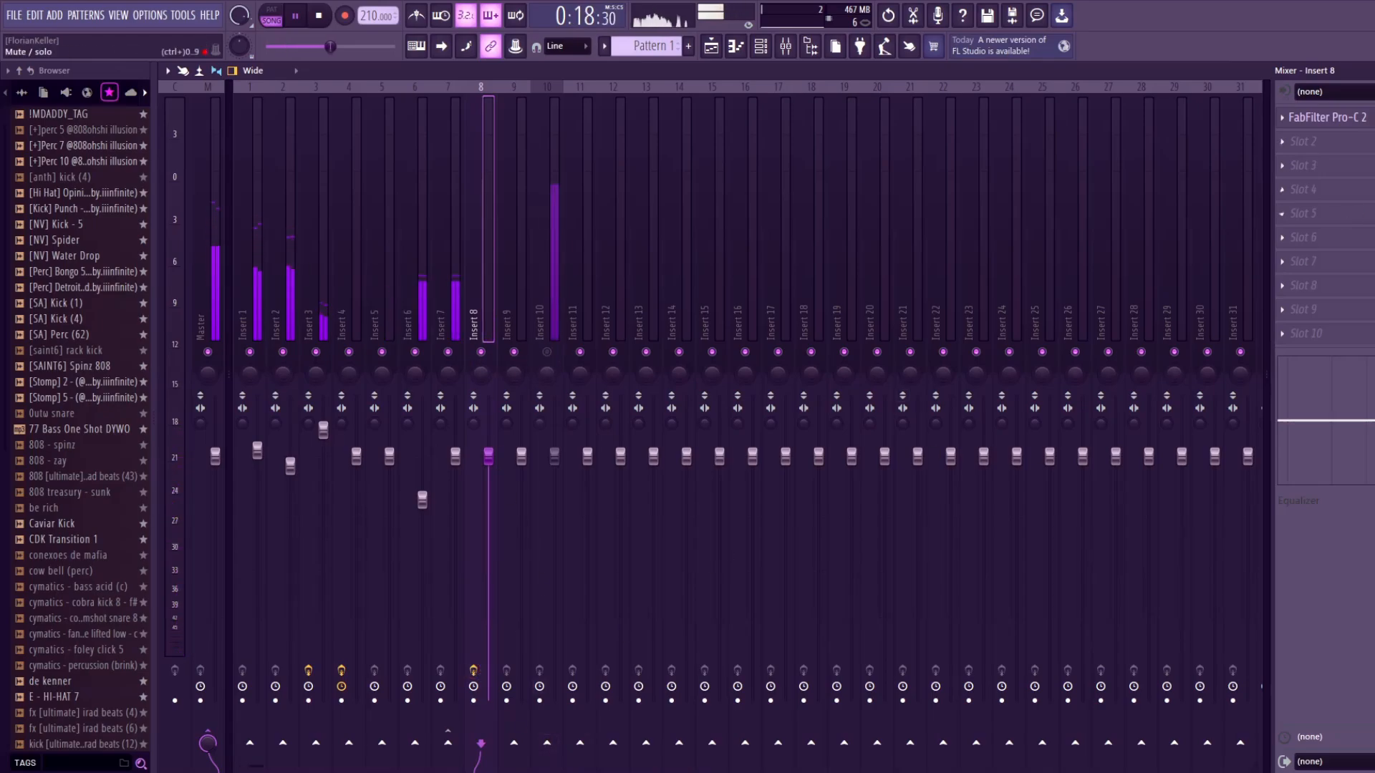
Check Inserts 6, 5 and 4 in the mixer by selecting each during playback
click(421, 261)
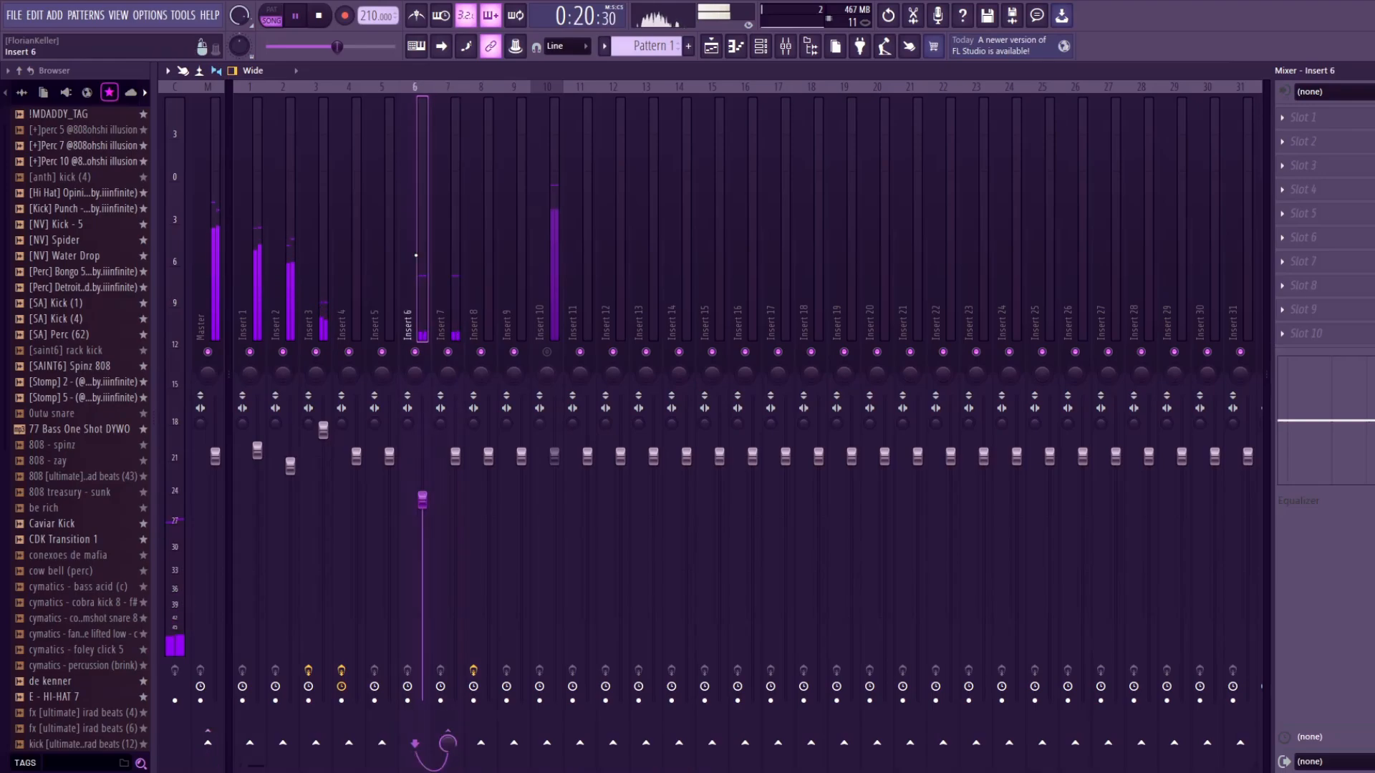
click(380, 260)
click(356, 261)
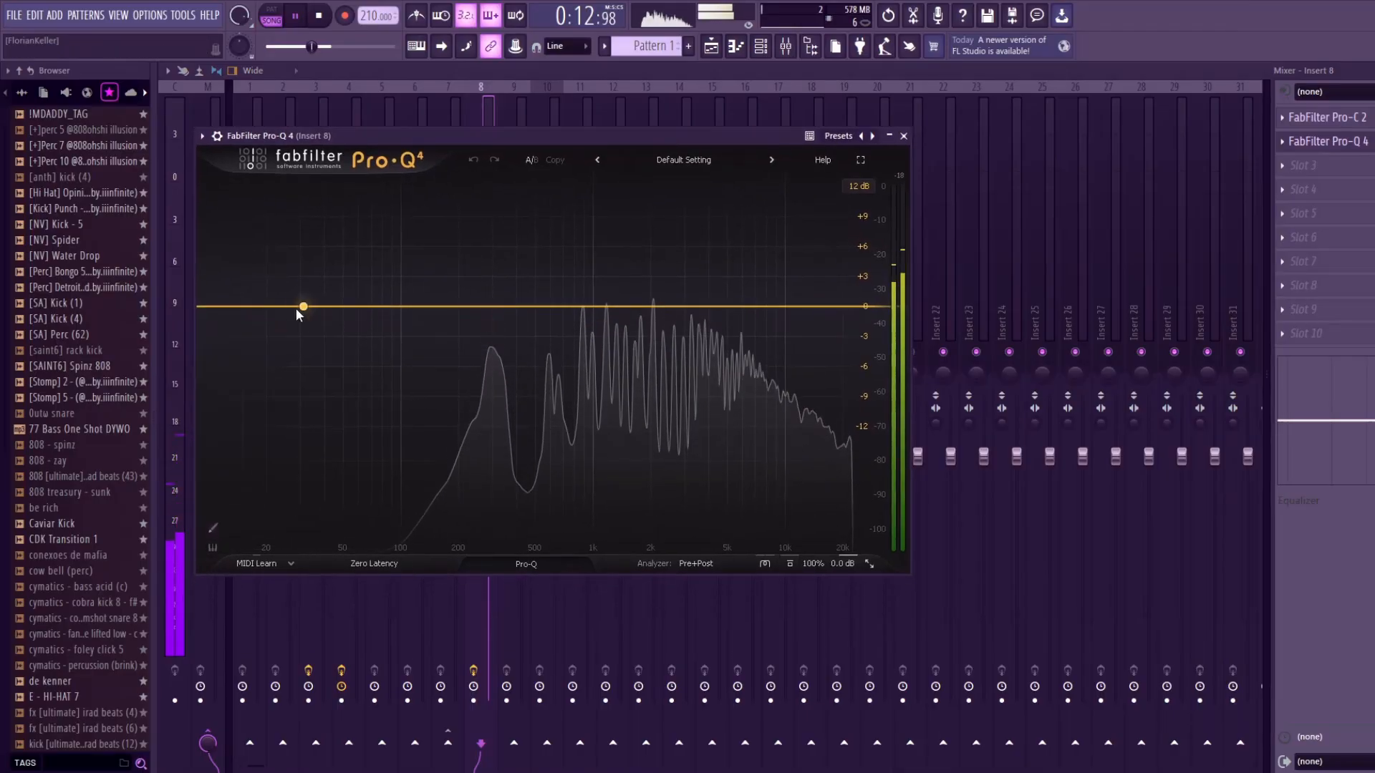
Add a low cut at about 122 Hz and a bell boost of about 2.5 dB near 9.2 kHz in Insert 8's Pro-Q 4
click(225, 308)
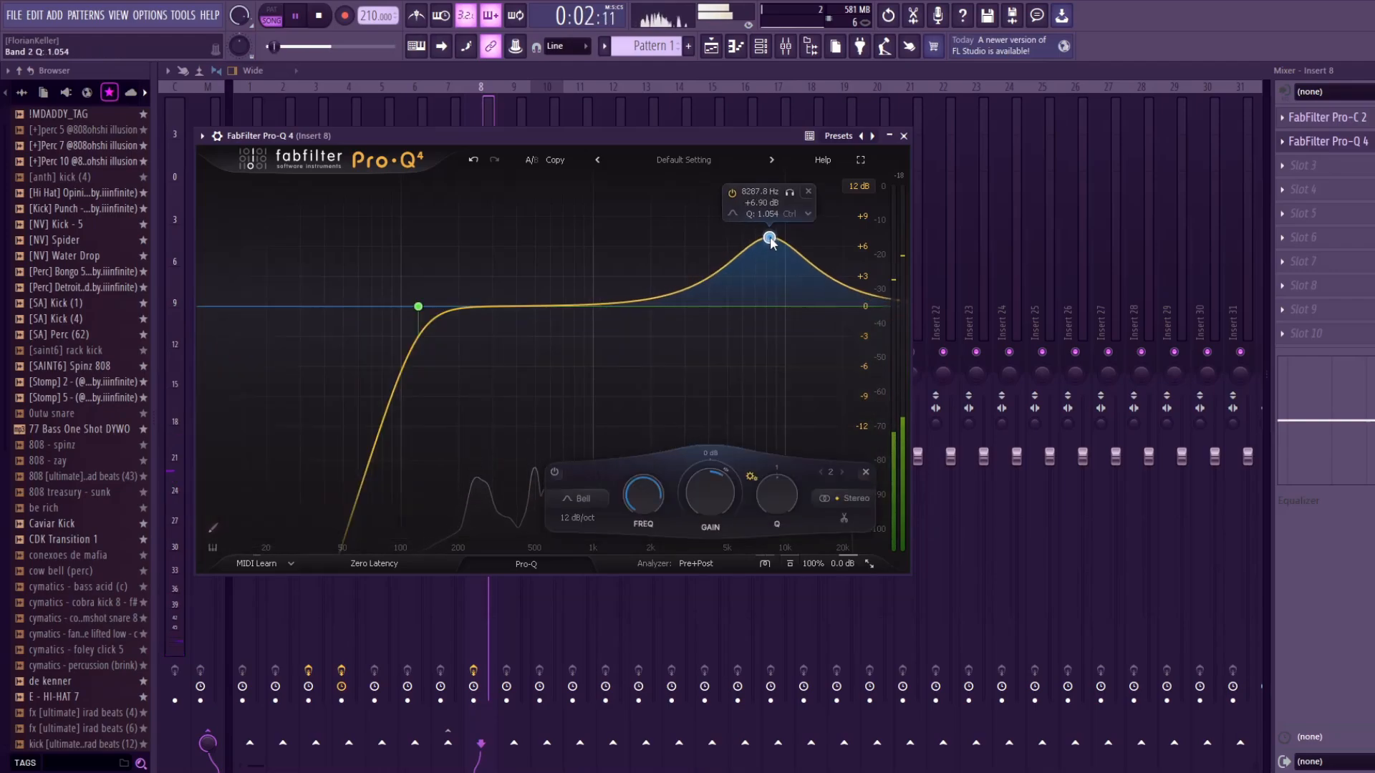
drag(752, 272, 779, 230)
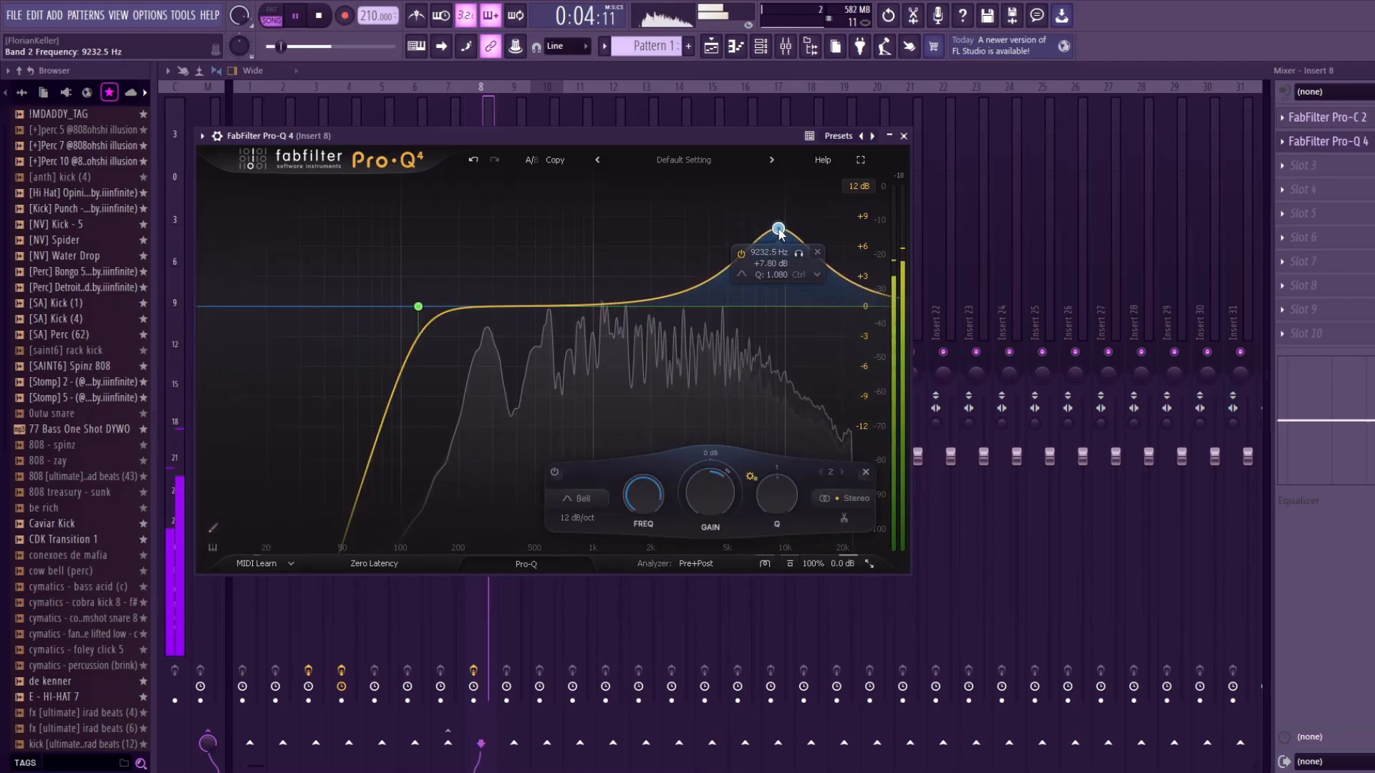
drag(715, 491, 716, 523)
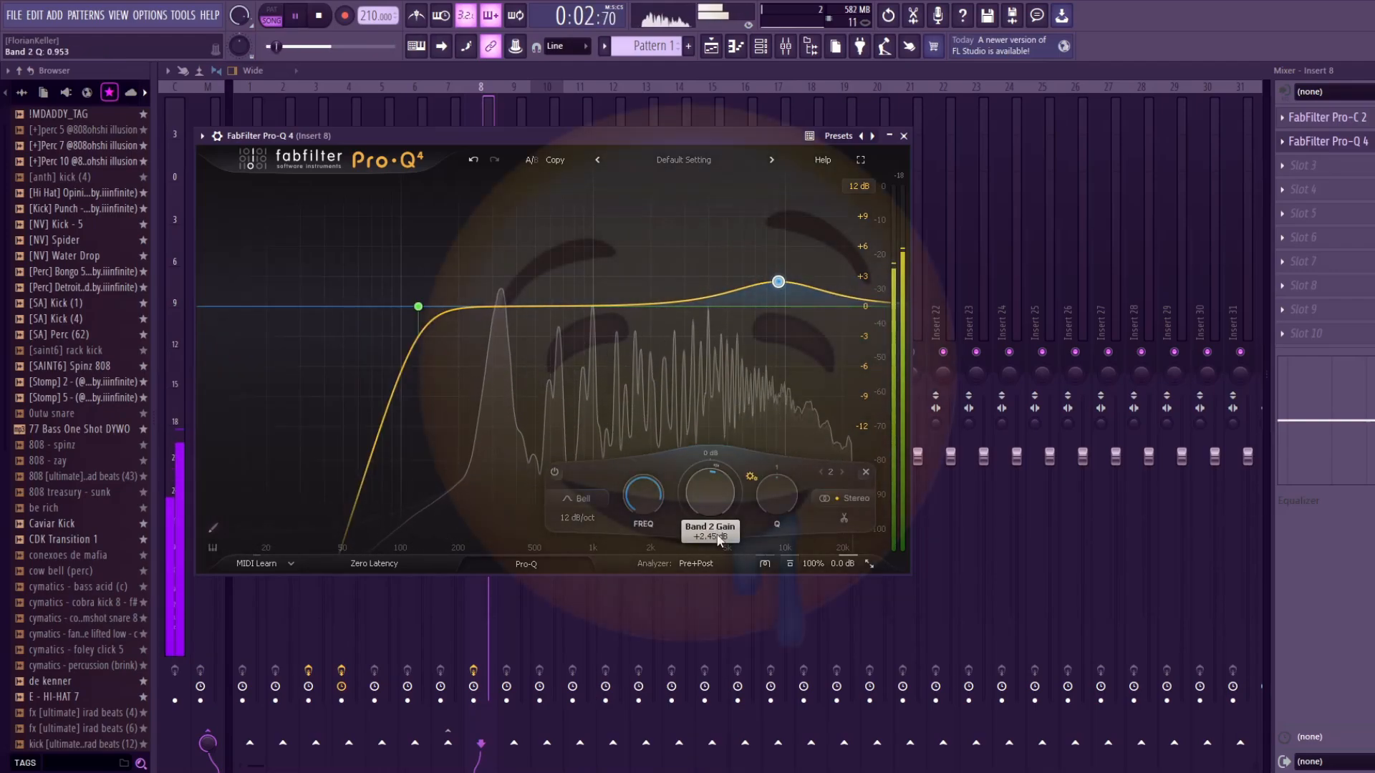
Add a high cut near 20 kHz and a bell dip of about 3.4 dB at about 349 Hz, stop playback and review the bands
click(846, 307)
drag(430, 306, 505, 335)
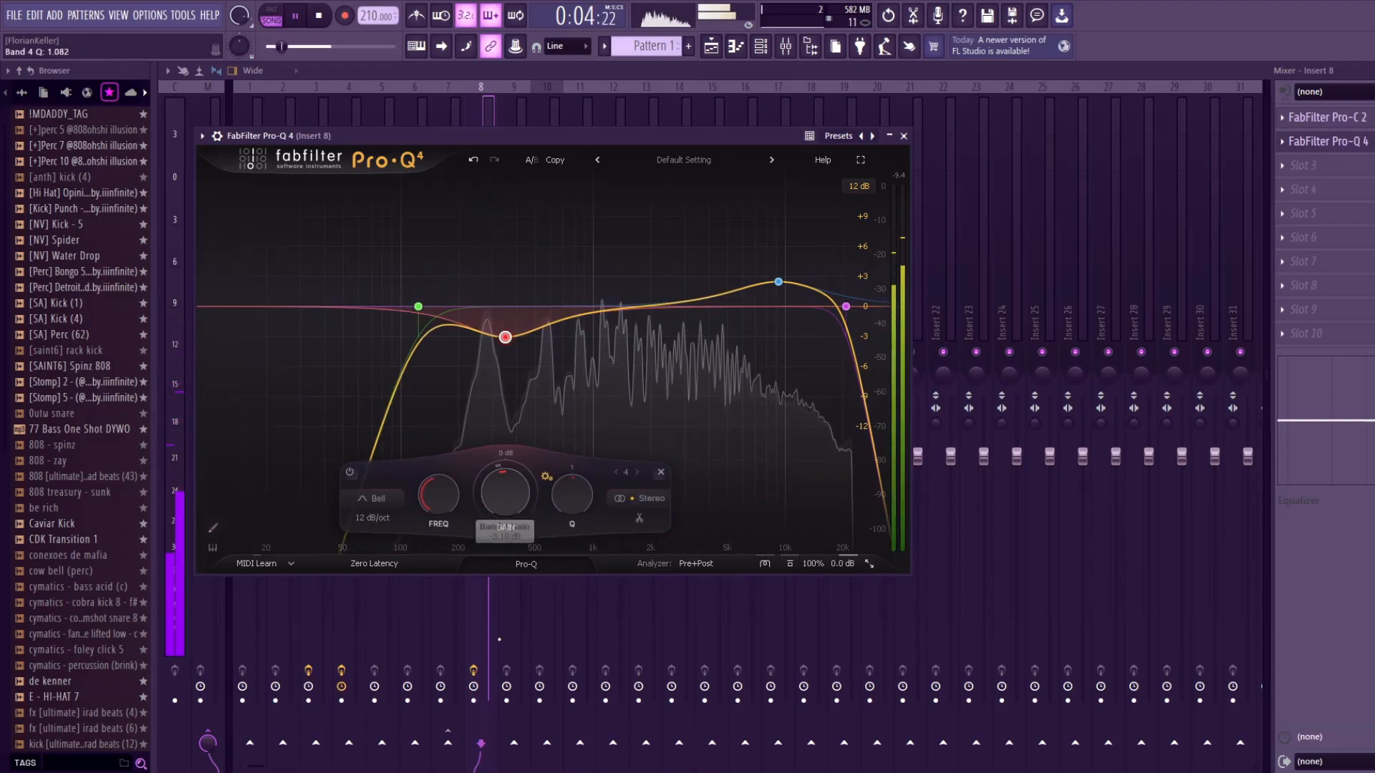
key(space)
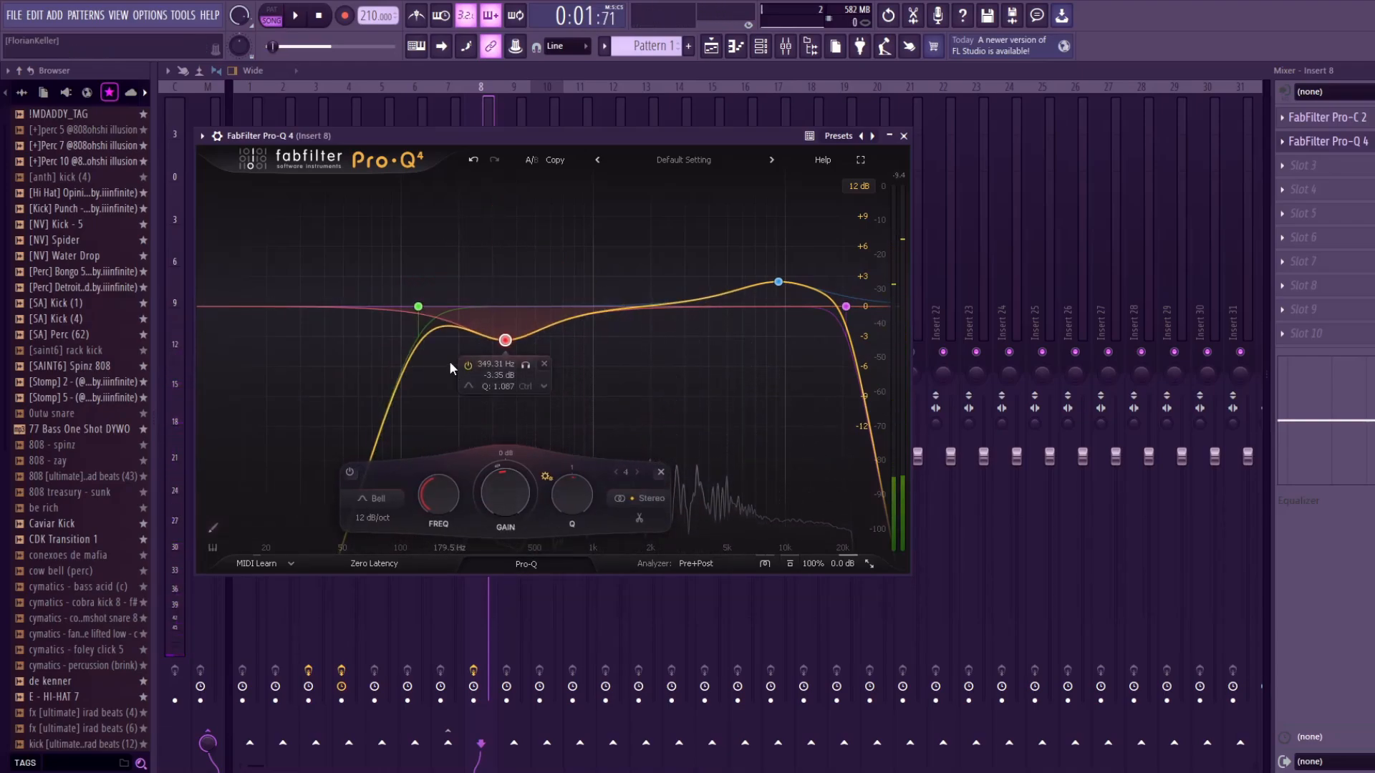
mouse_move(428, 302)
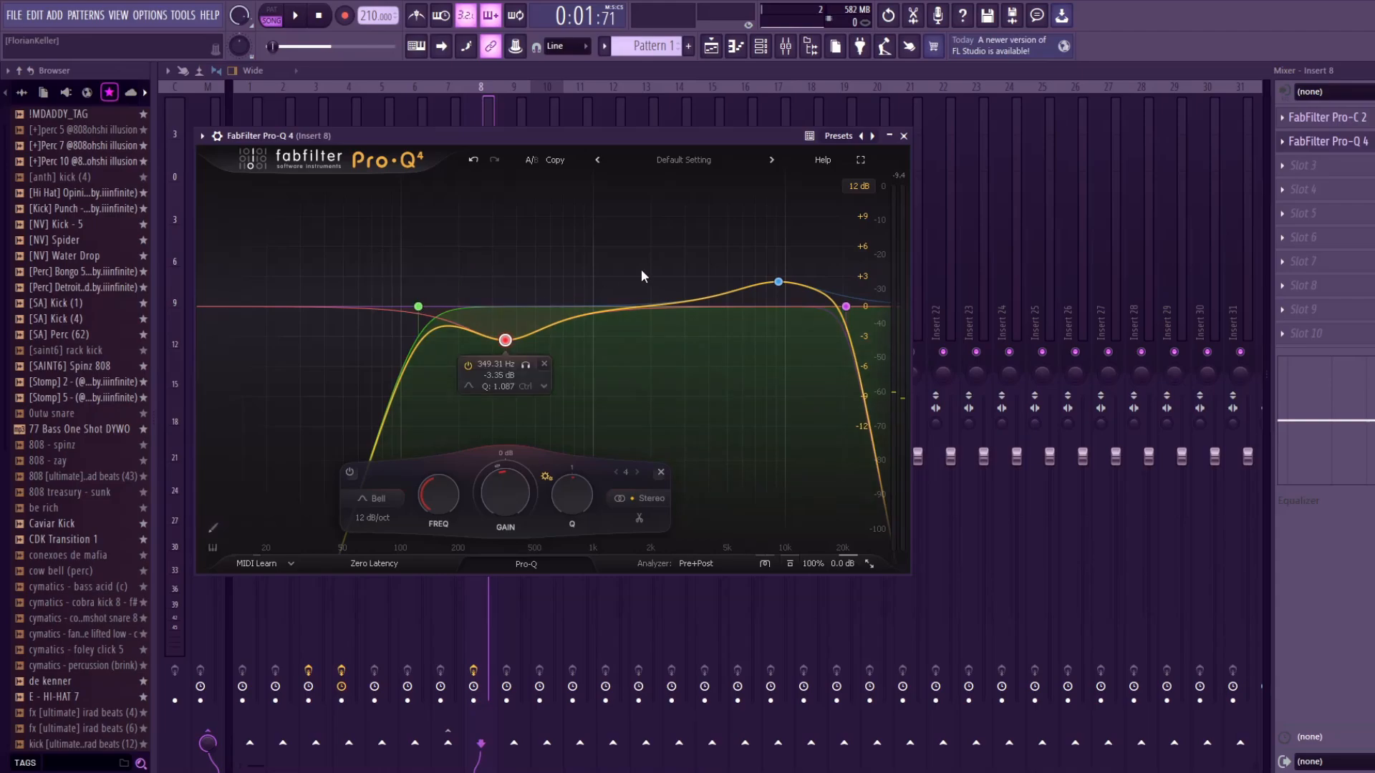
mouse_move(873, 311)
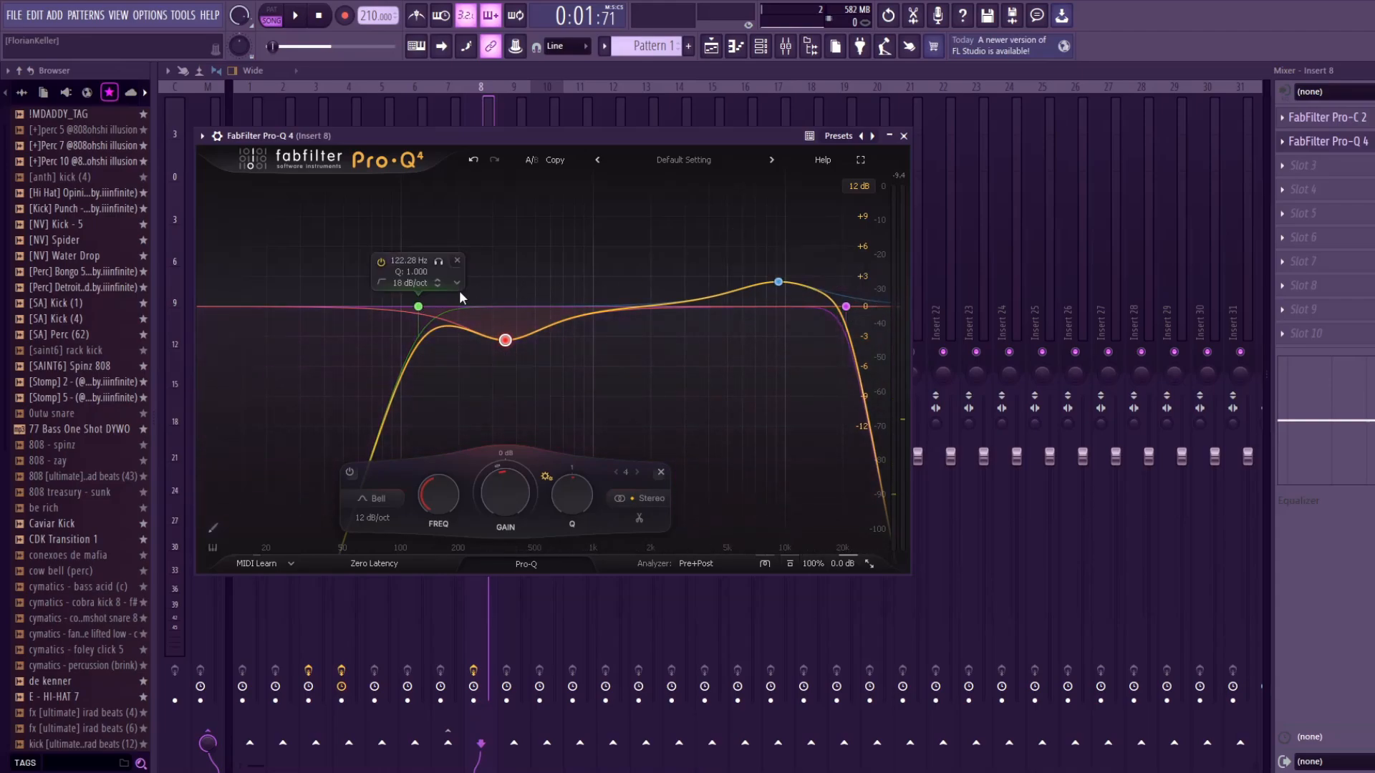
mouse_move(505, 342)
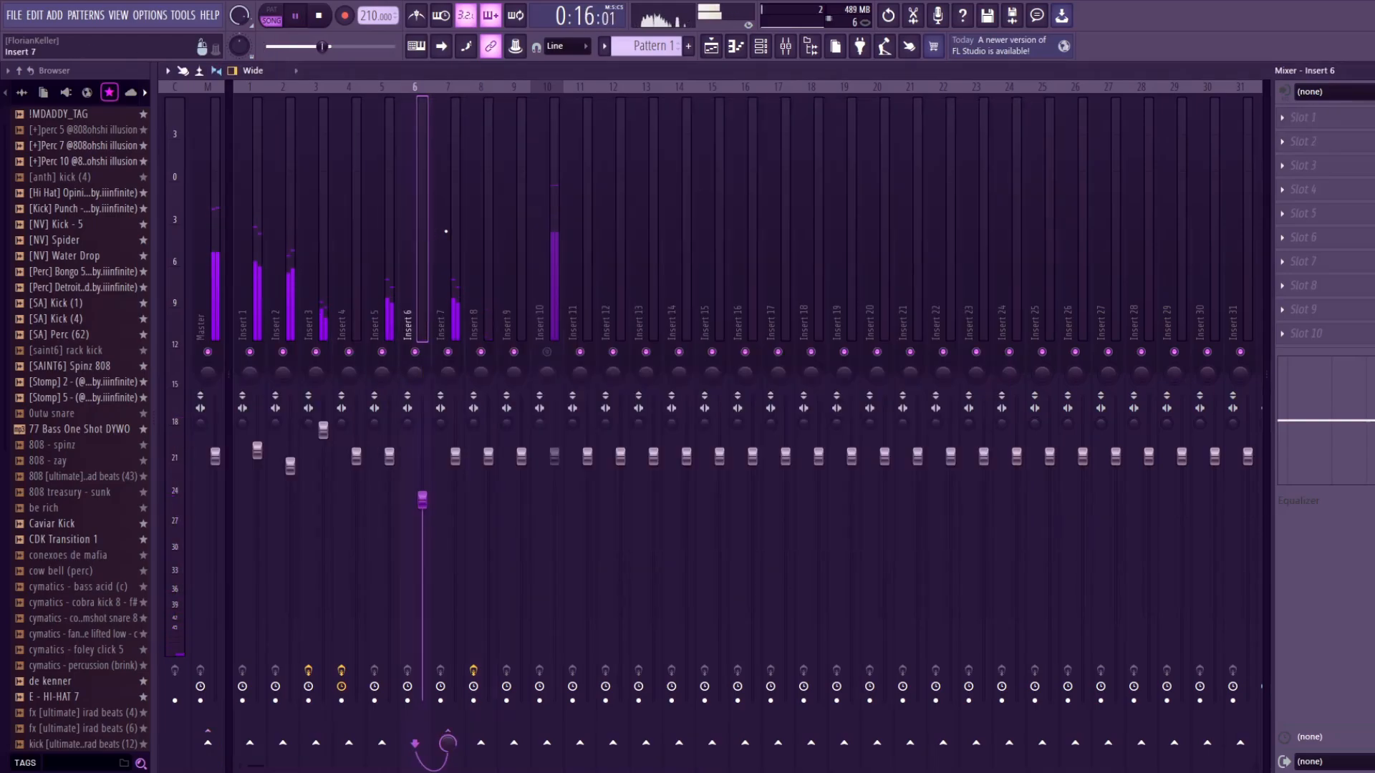
Select Insert 8, lower its ValhallaVintageVerb mix to 10.8 %, and close the reverb window
key(Right)
key(Right)
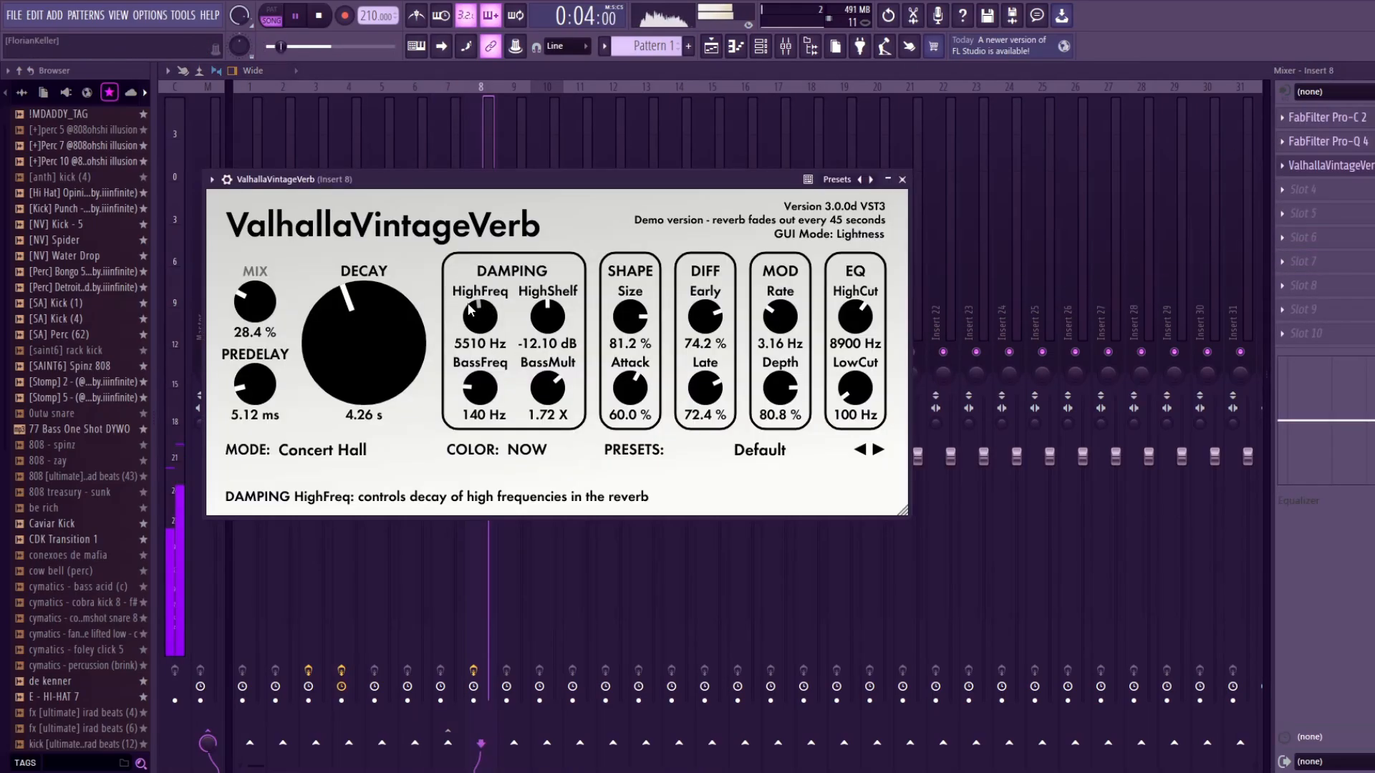
mouse_move(255, 301)
mouse_down()
mouse_move(255, 290)
mouse_move(255, 322)
mouse_up()
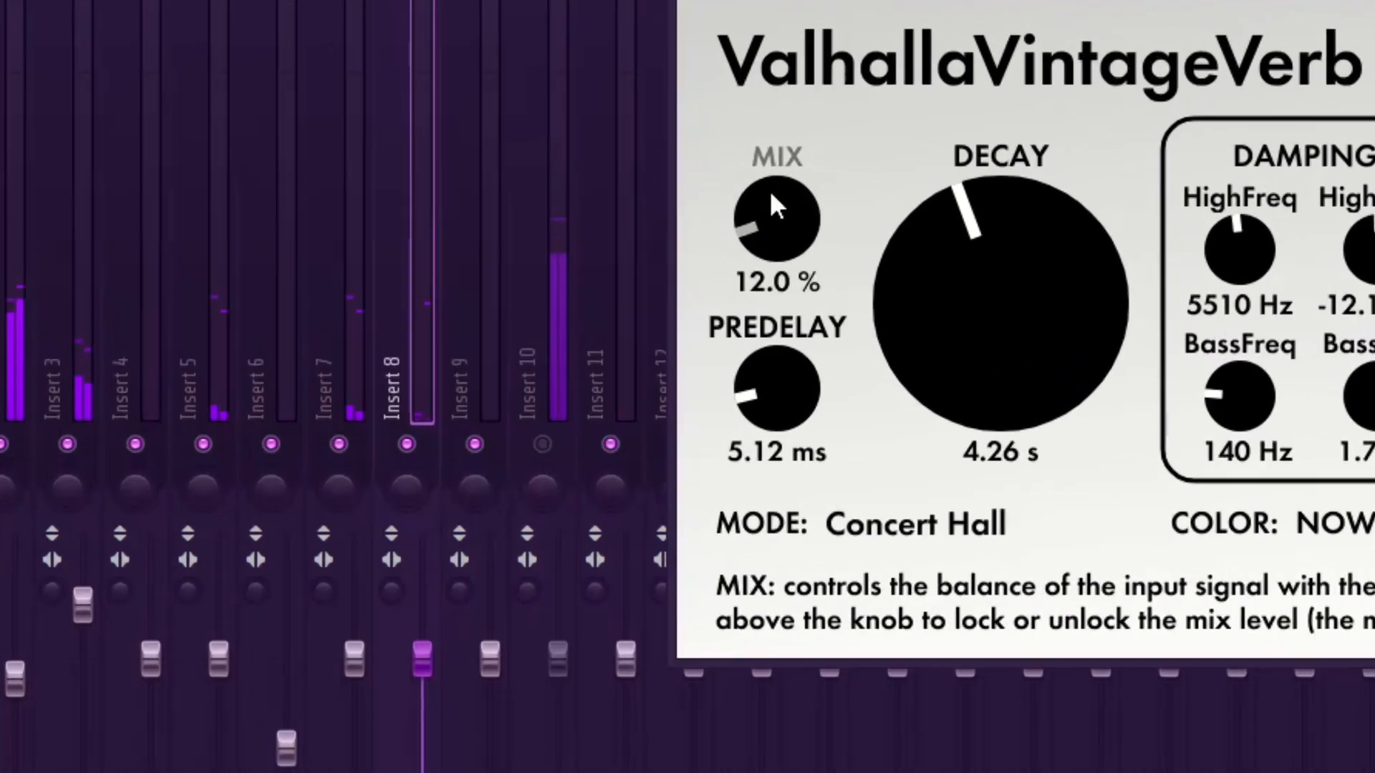
drag(109, 281, 115, 287)
drag(688, 333, 694, 344)
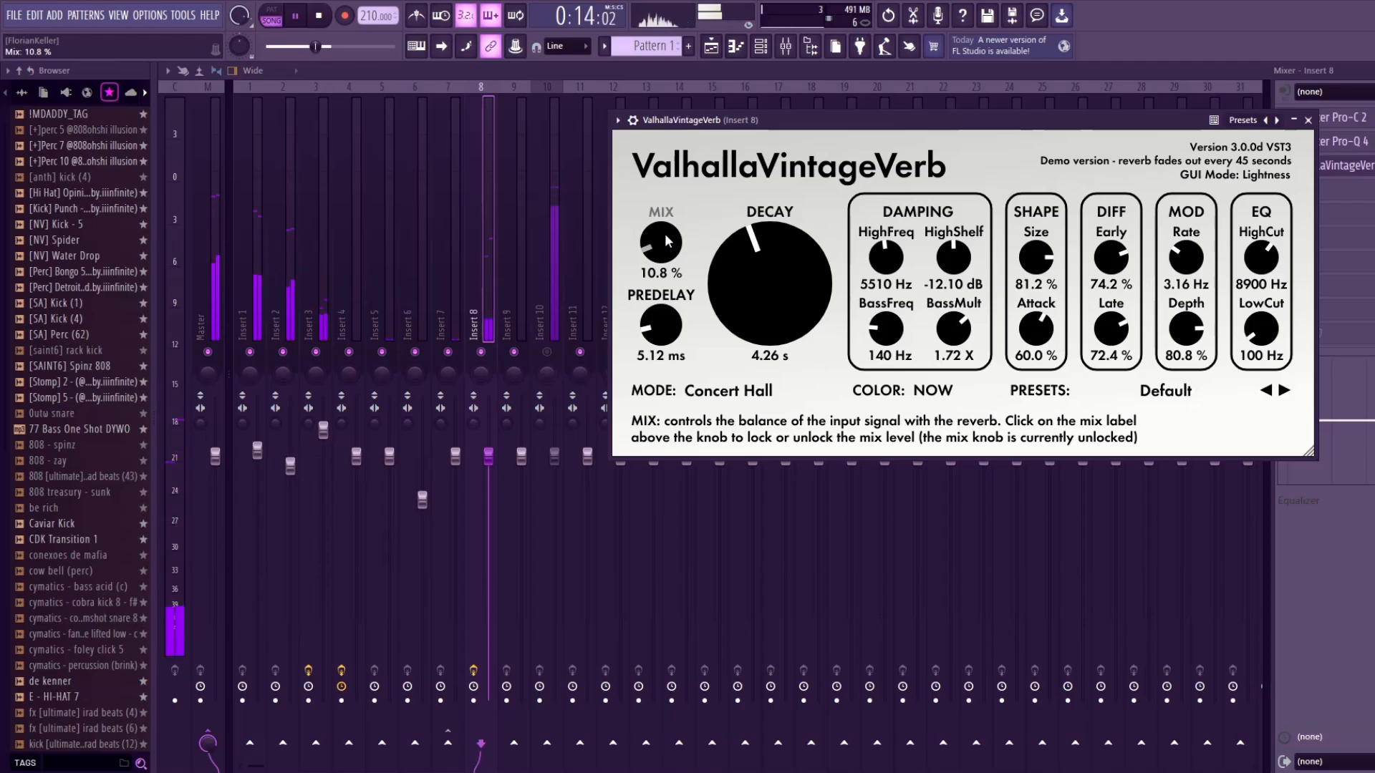
key(Escape)
Select Inserts 1 to 8 in the mixer and try to route them to Insert 9
click(555, 349)
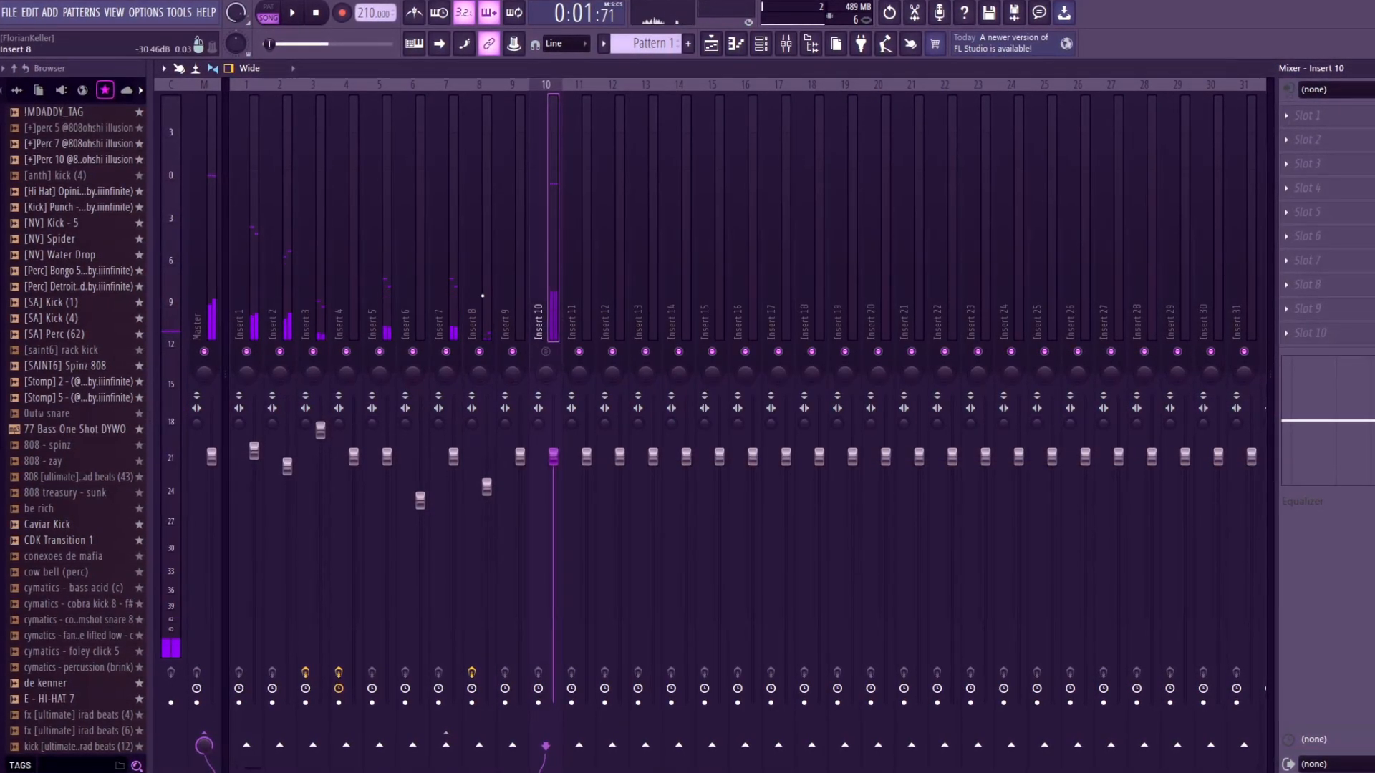
drag(482, 296, 240, 301)
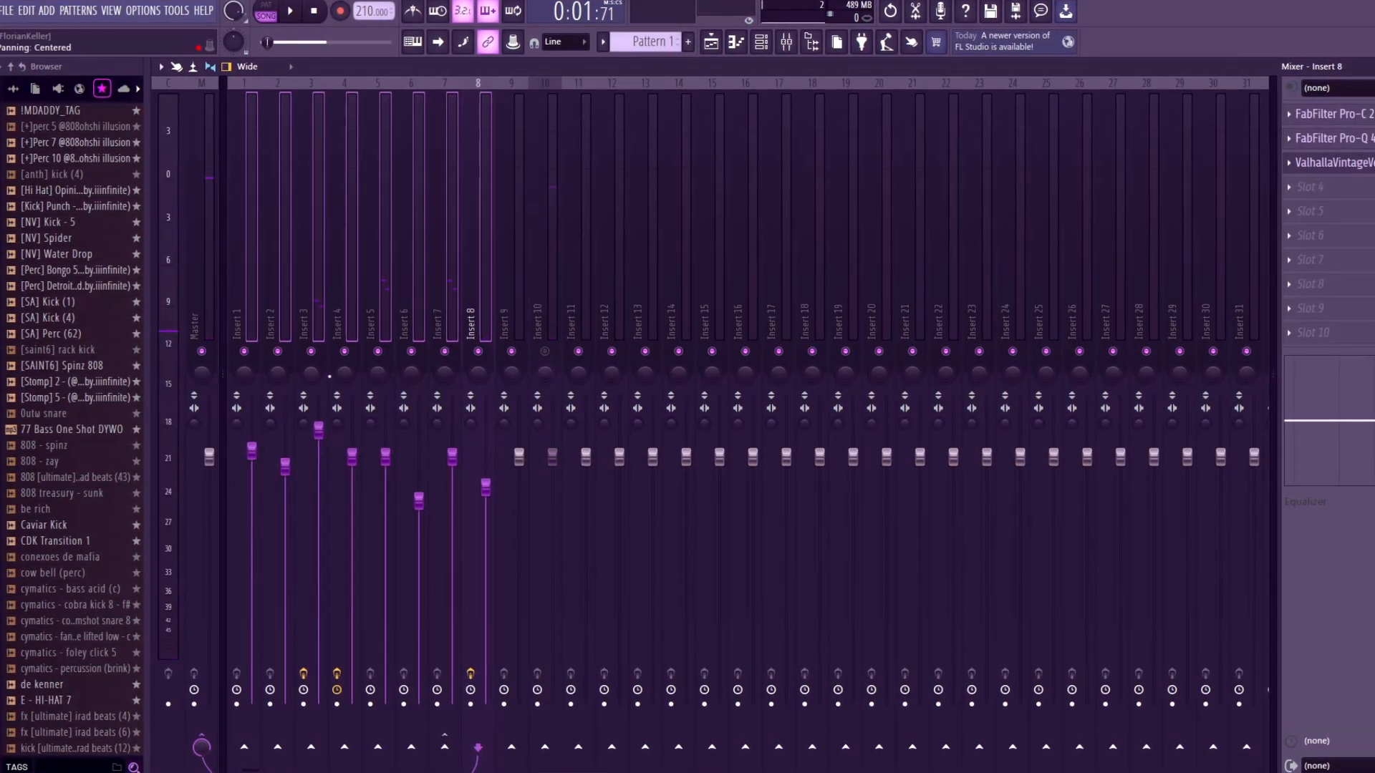
right_click(511, 747)
Select bars 1 to 17 of the arrangement in the playlist
click(711, 40)
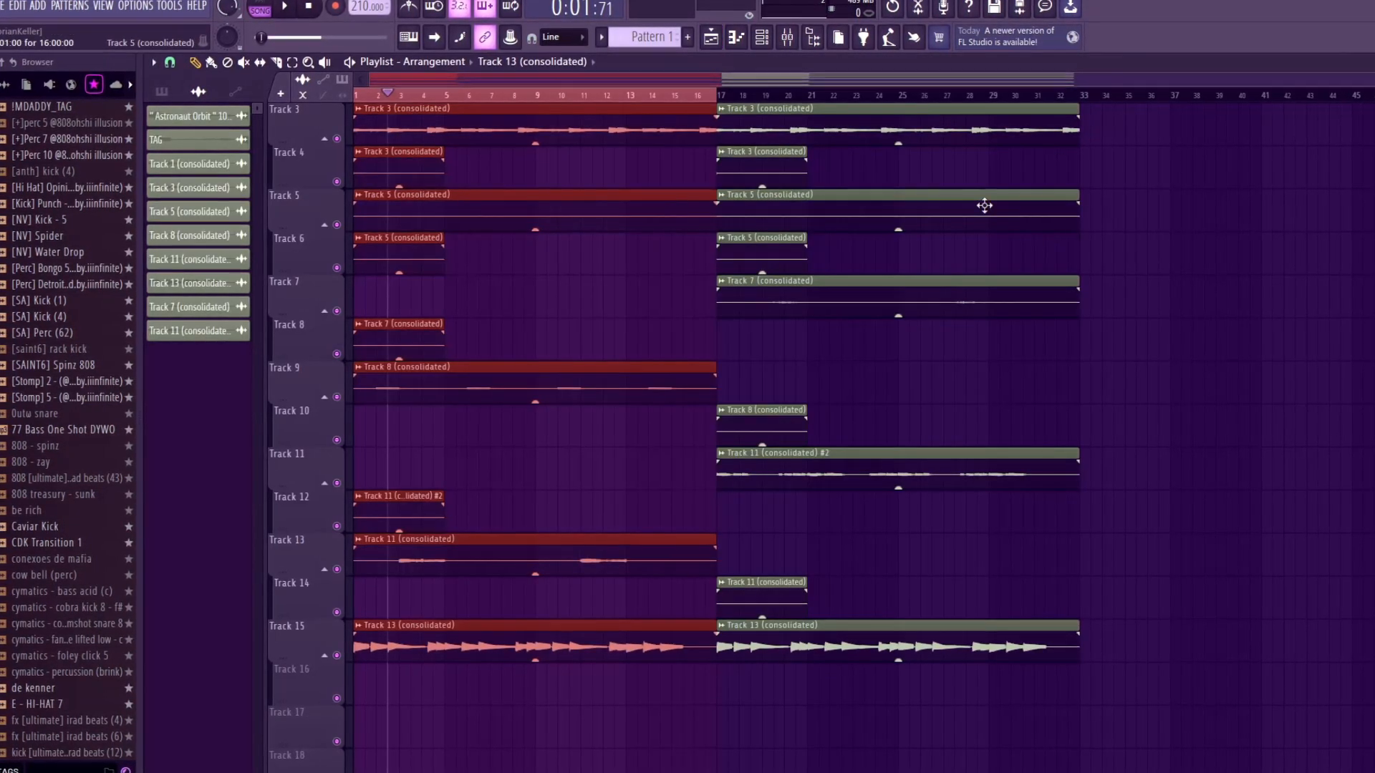
click(711, 93)
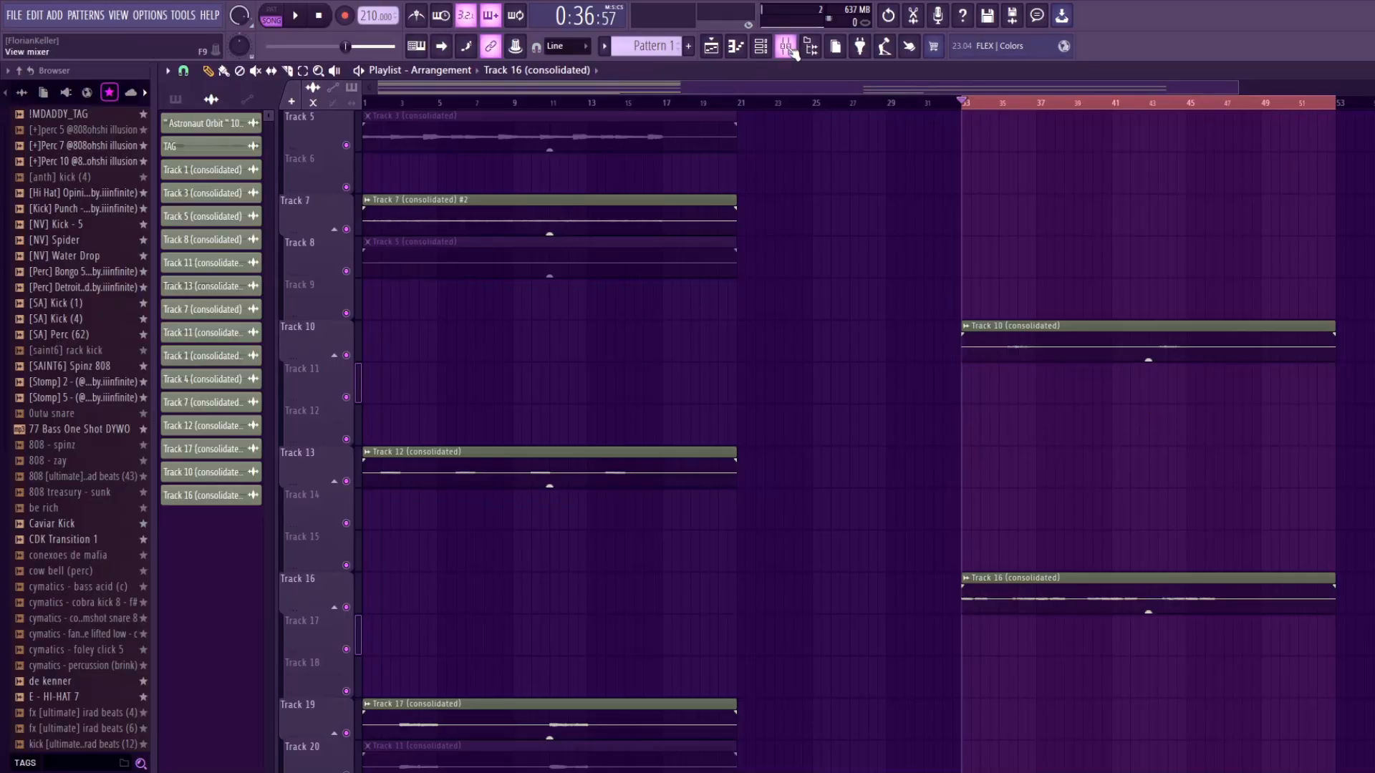
Select Inserts 1 to 8 in the mixer and dock them to the right side
click(788, 47)
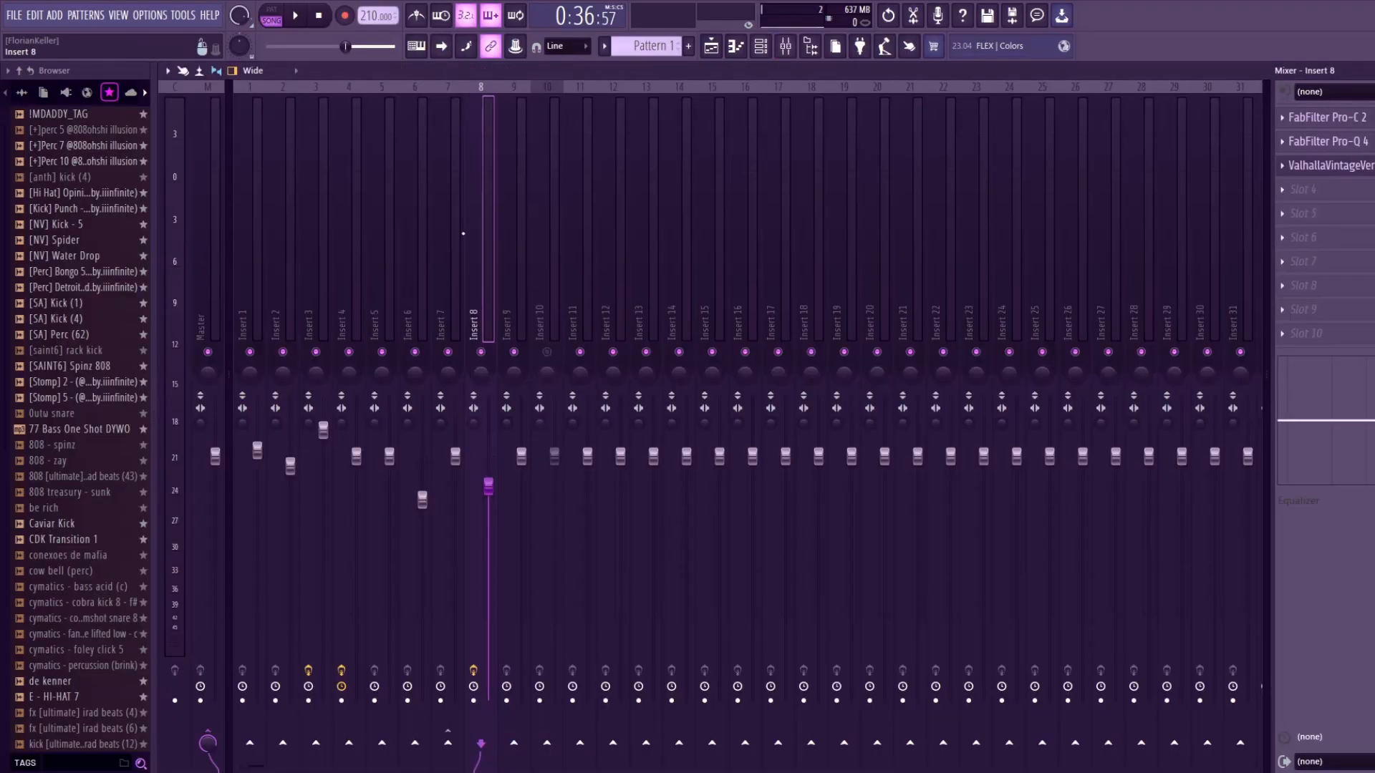
drag(485, 242, 204, 252)
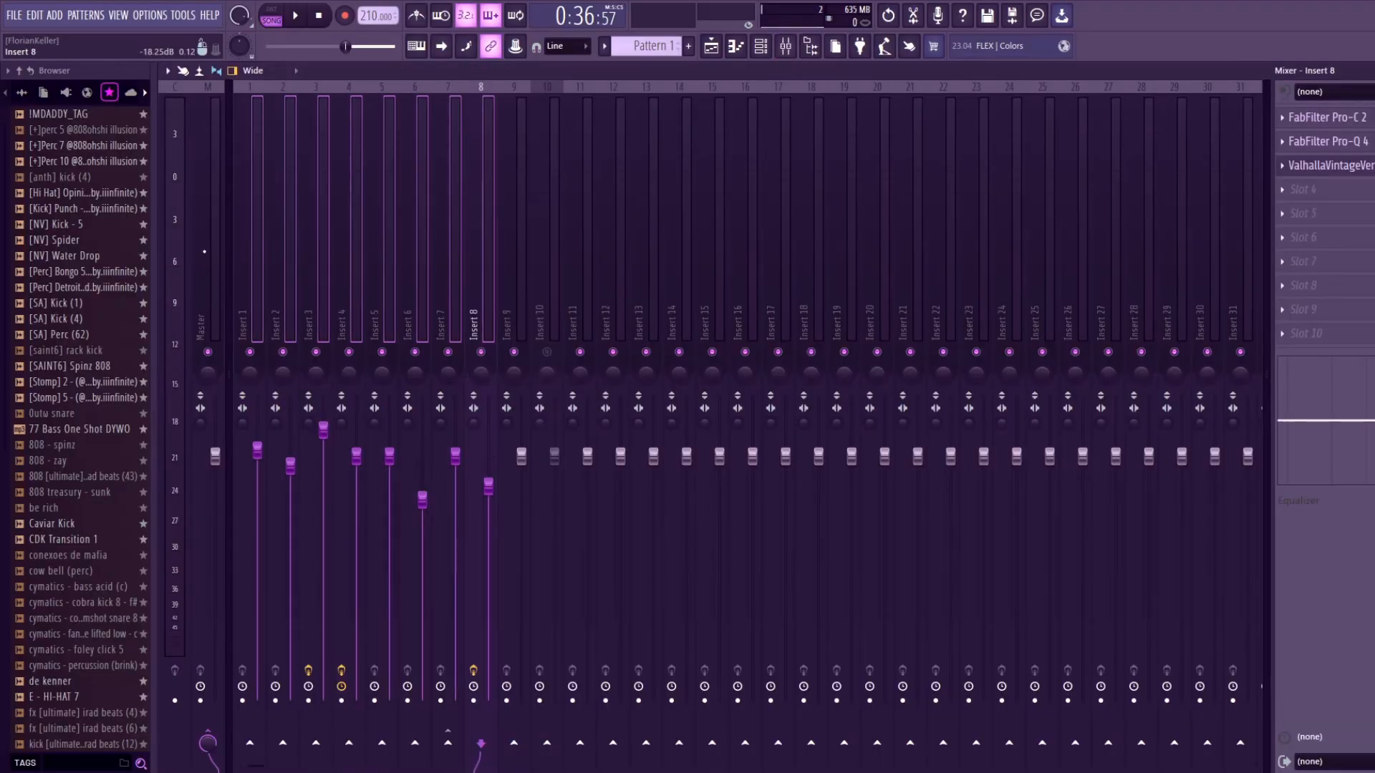
drag(476, 238, 253, 258)
right_click(253, 258)
mouse_move(394, 471)
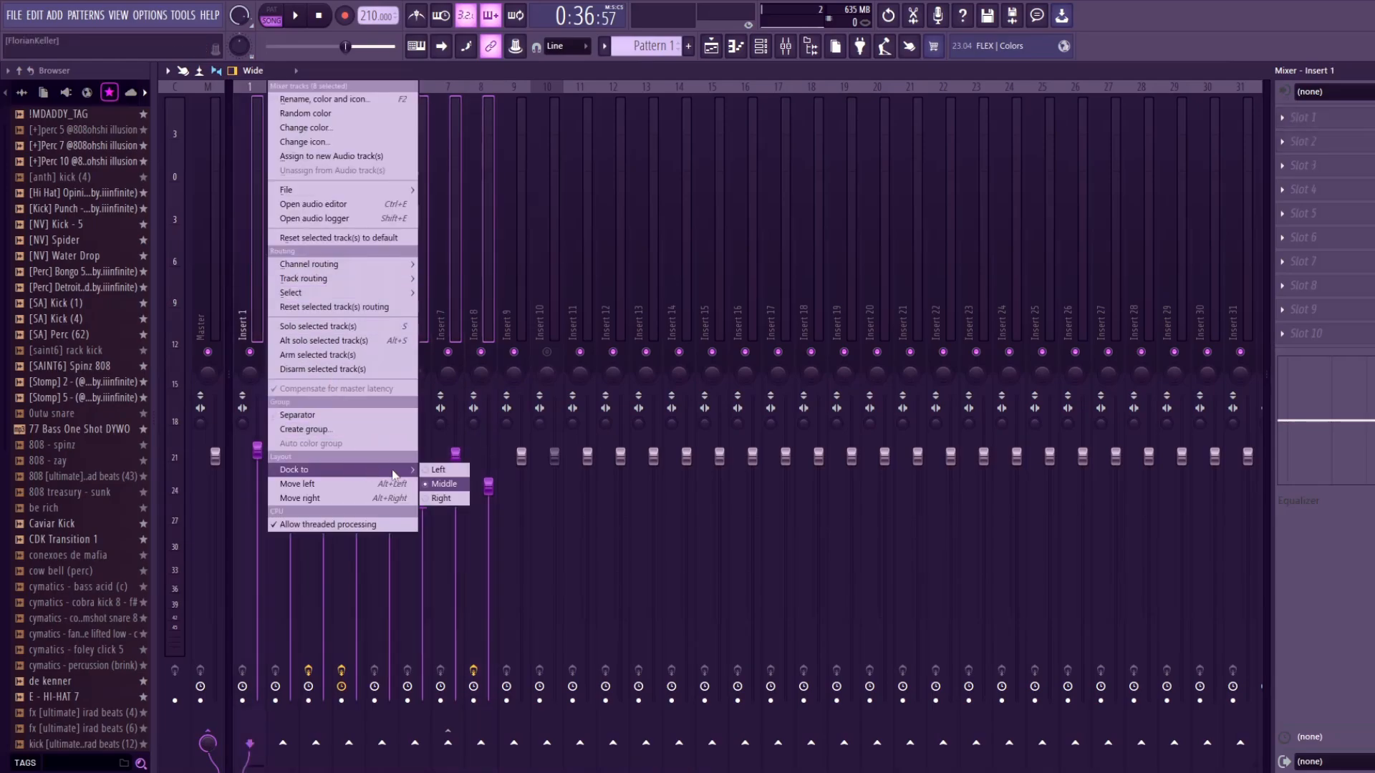
click(442, 498)
Check the docked mixer tracks by selecting Inserts 5, 7, 8, 2 and 1
click(1154, 286)
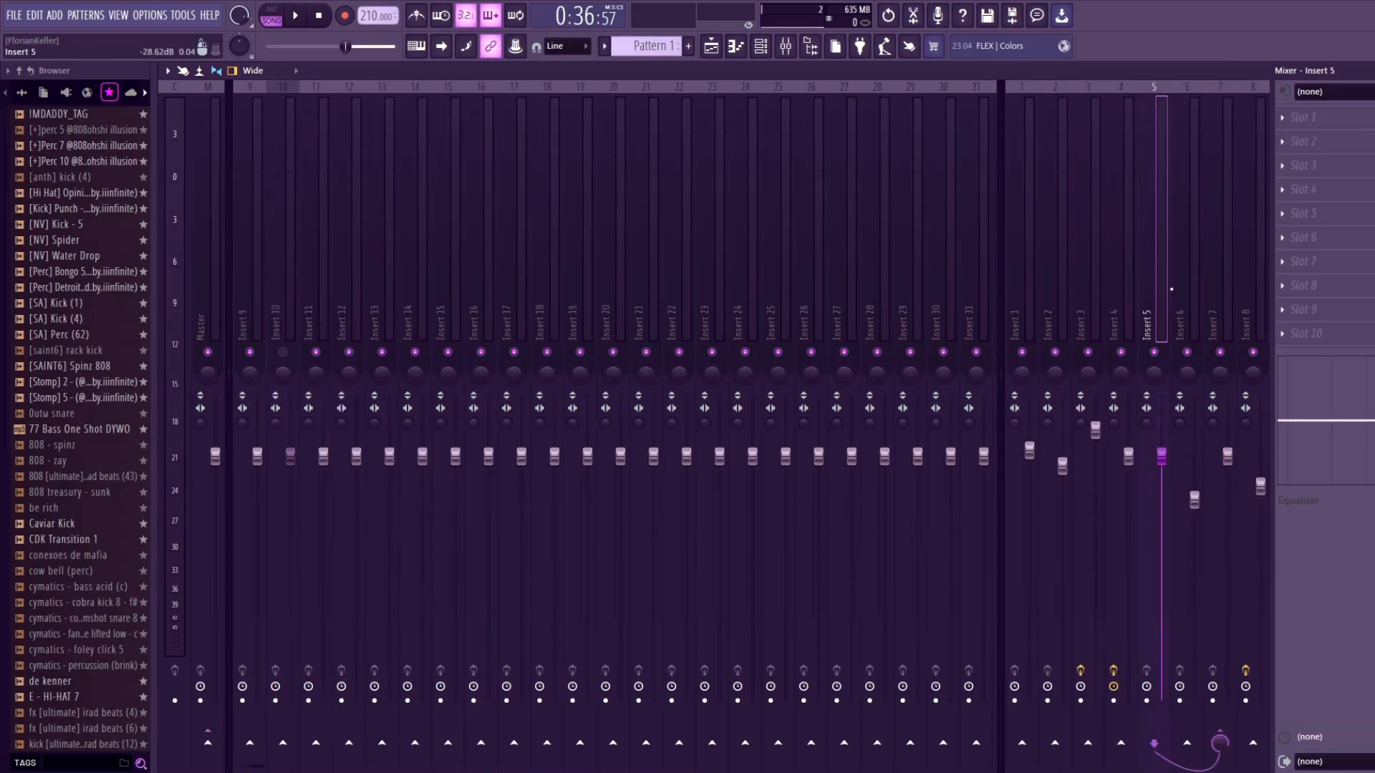
click(1221, 287)
click(1253, 287)
click(1154, 255)
click(1053, 247)
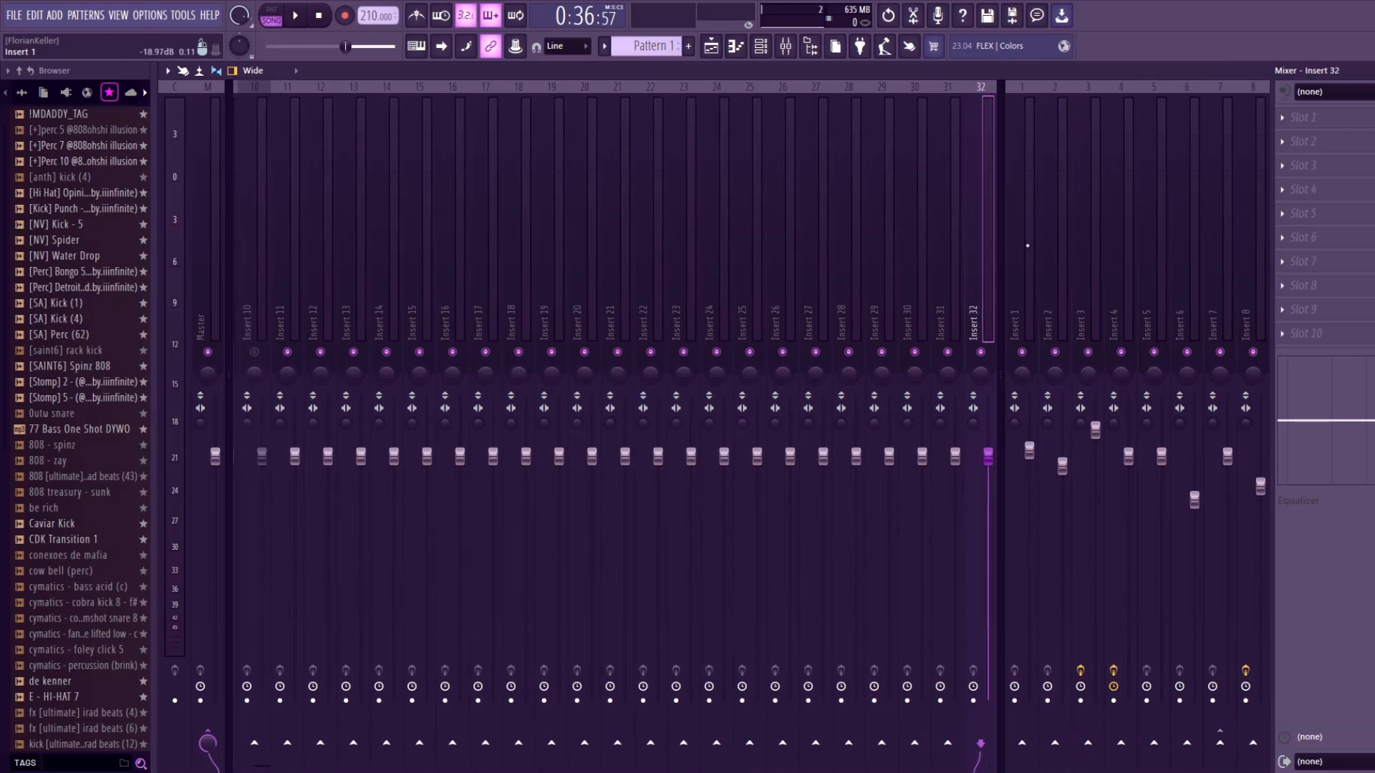
click(1029, 247)
Start playback, select Inserts 9 to 15 in the mixer and route them to Insert 16
key(space)
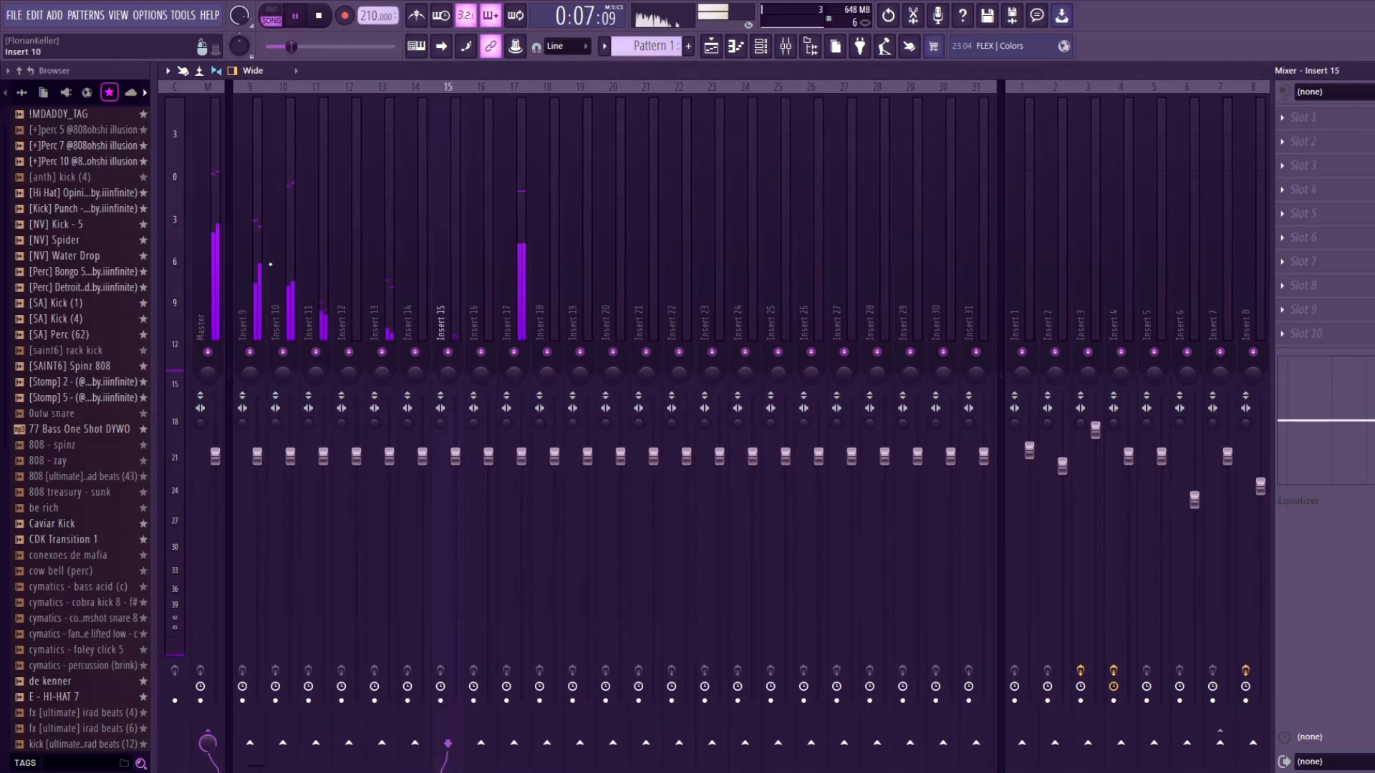
drag(249, 717, 459, 716)
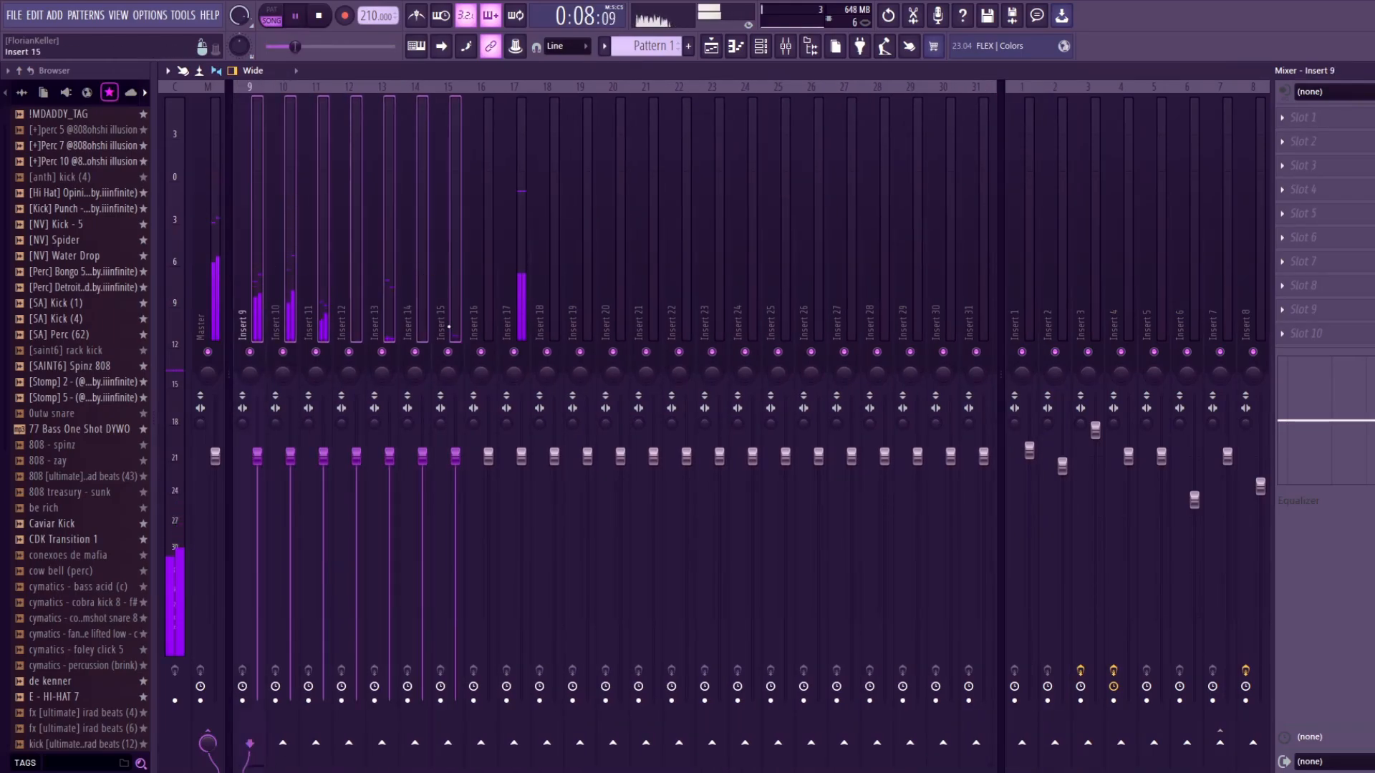
right_click(480, 743)
click(516, 702)
Select bars 17 to 33 of the arrangement in the playlist and stop playback
key(F5)
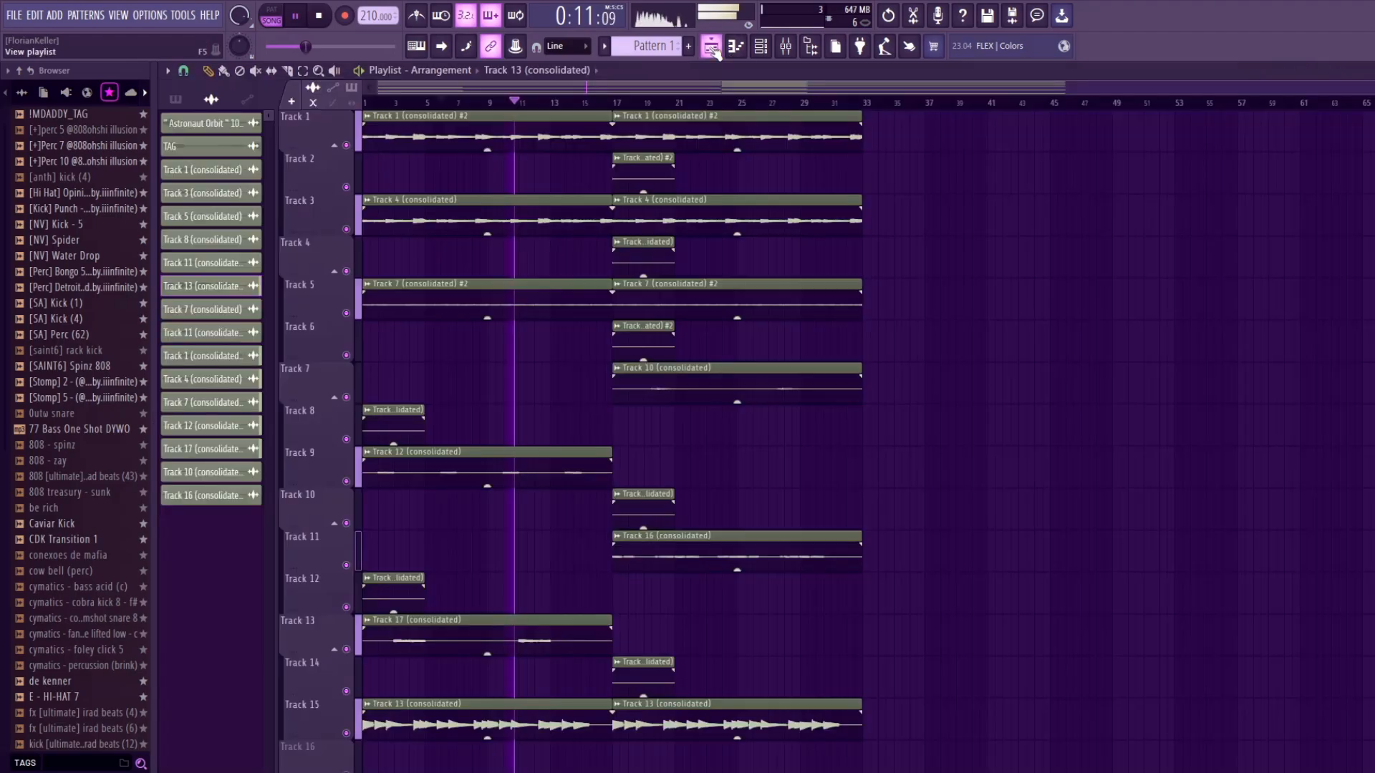
drag(614, 103, 863, 145)
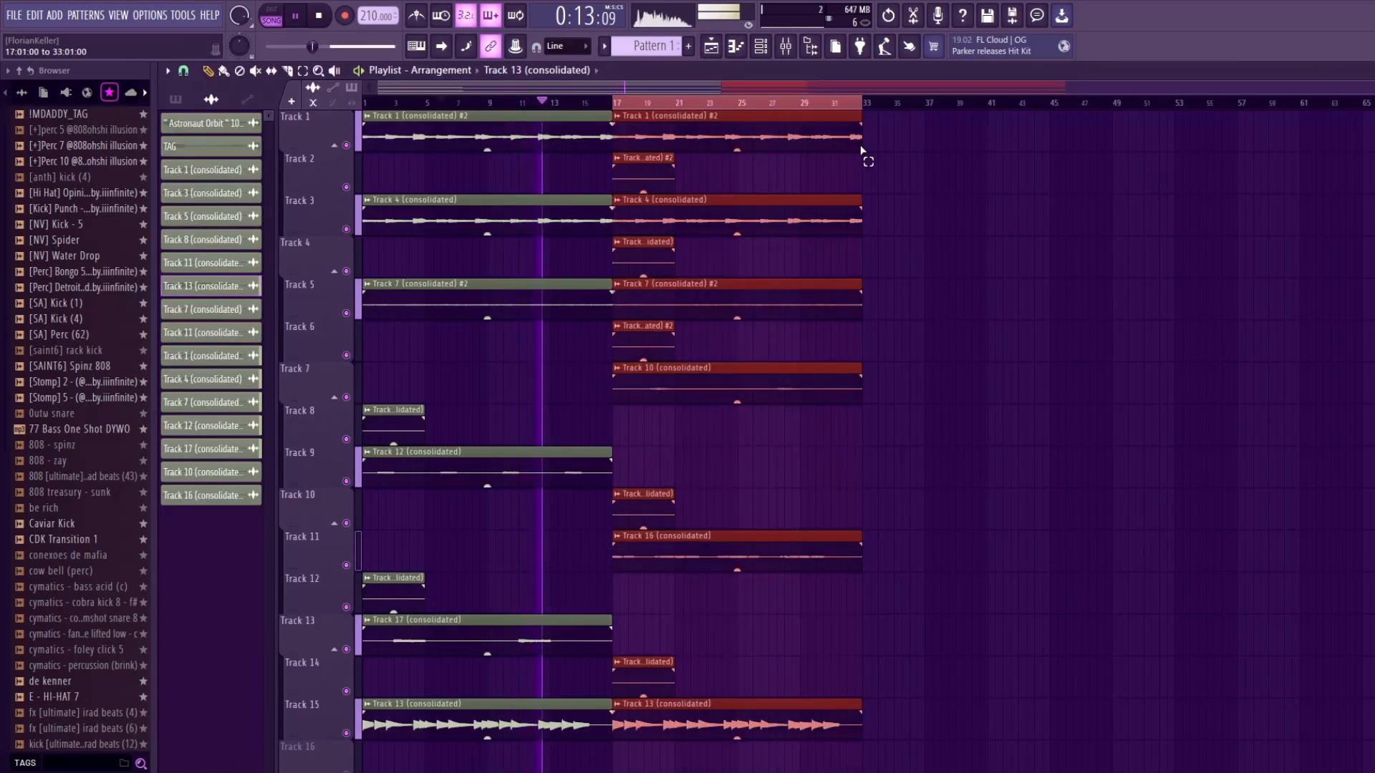
key(space)
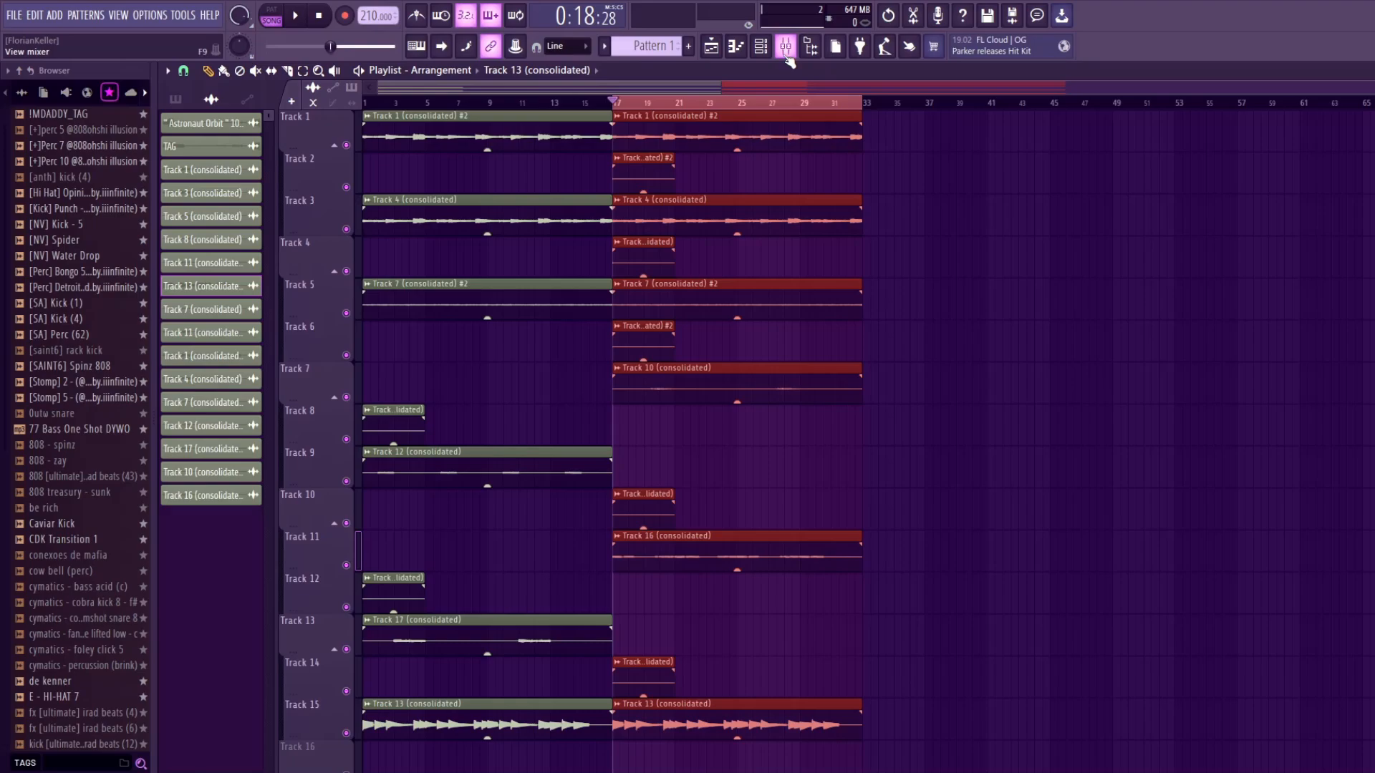
Play bars 17 to 33 with the mixer open to monitor Insert 16's level, and bring up that track's options
click(785, 46)
key(space)
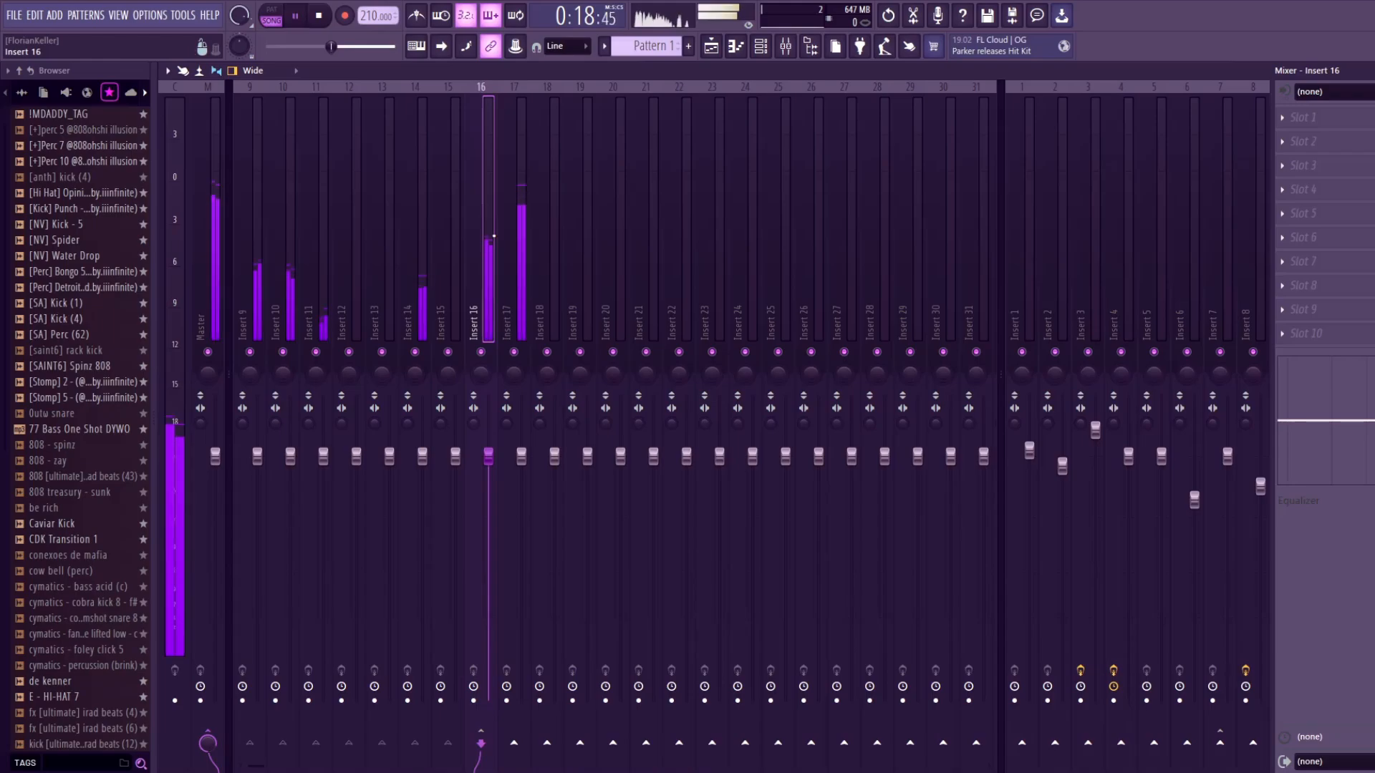
key(space)
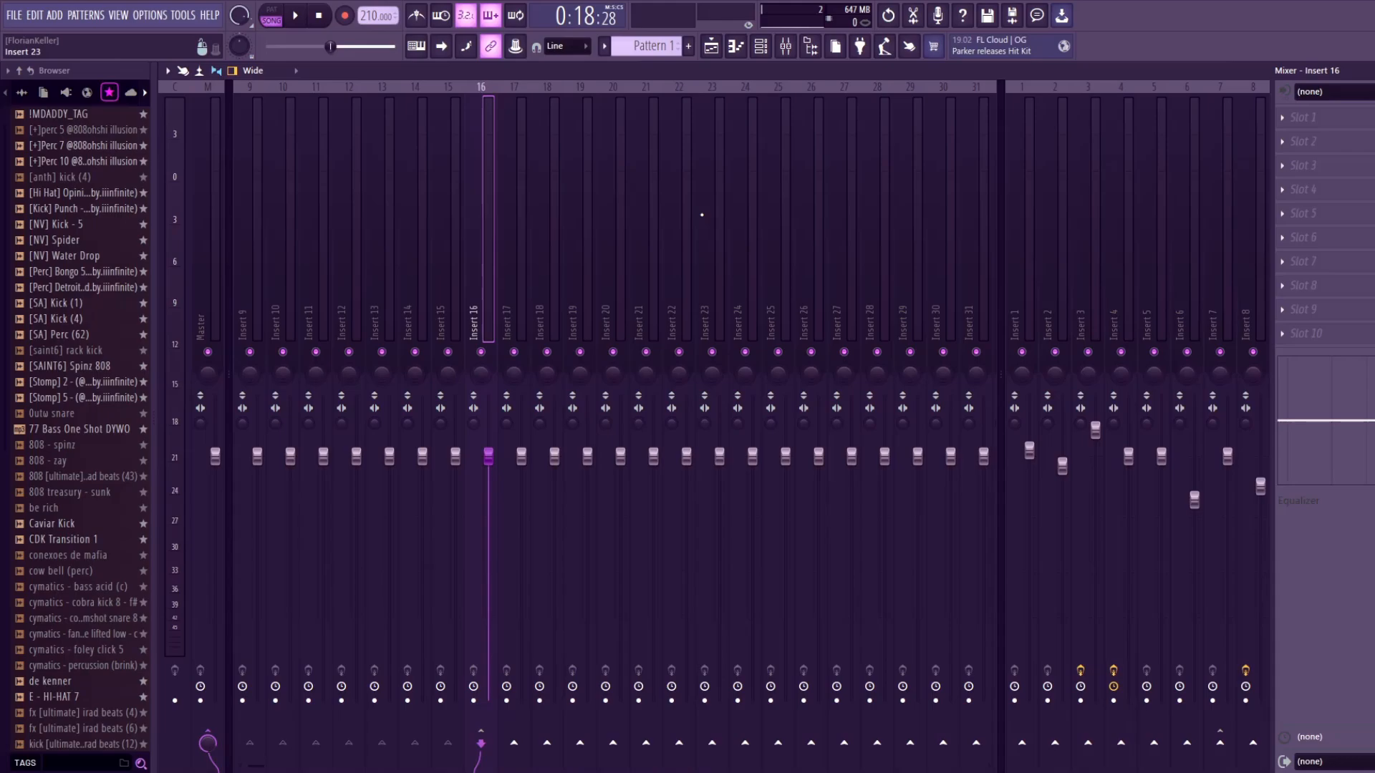
key(space)
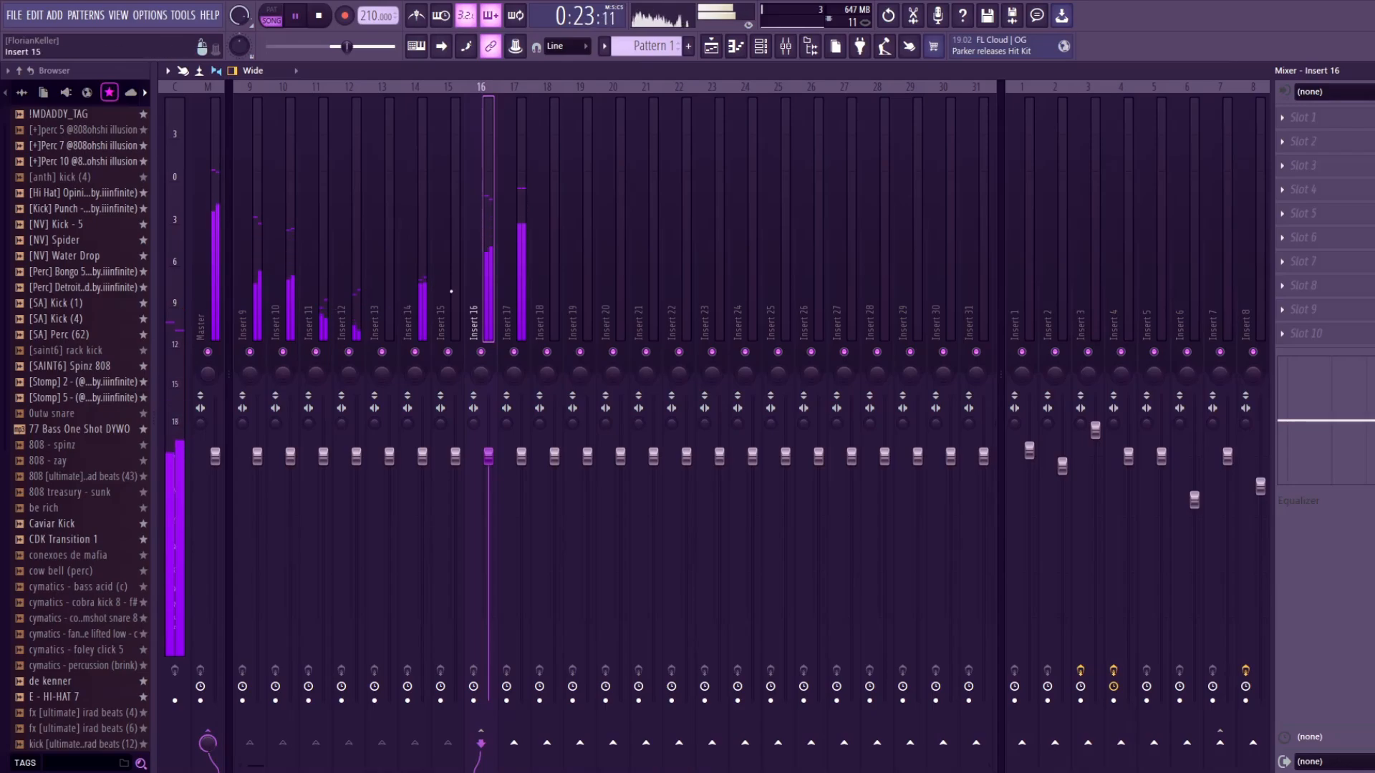
right_click(481, 258)
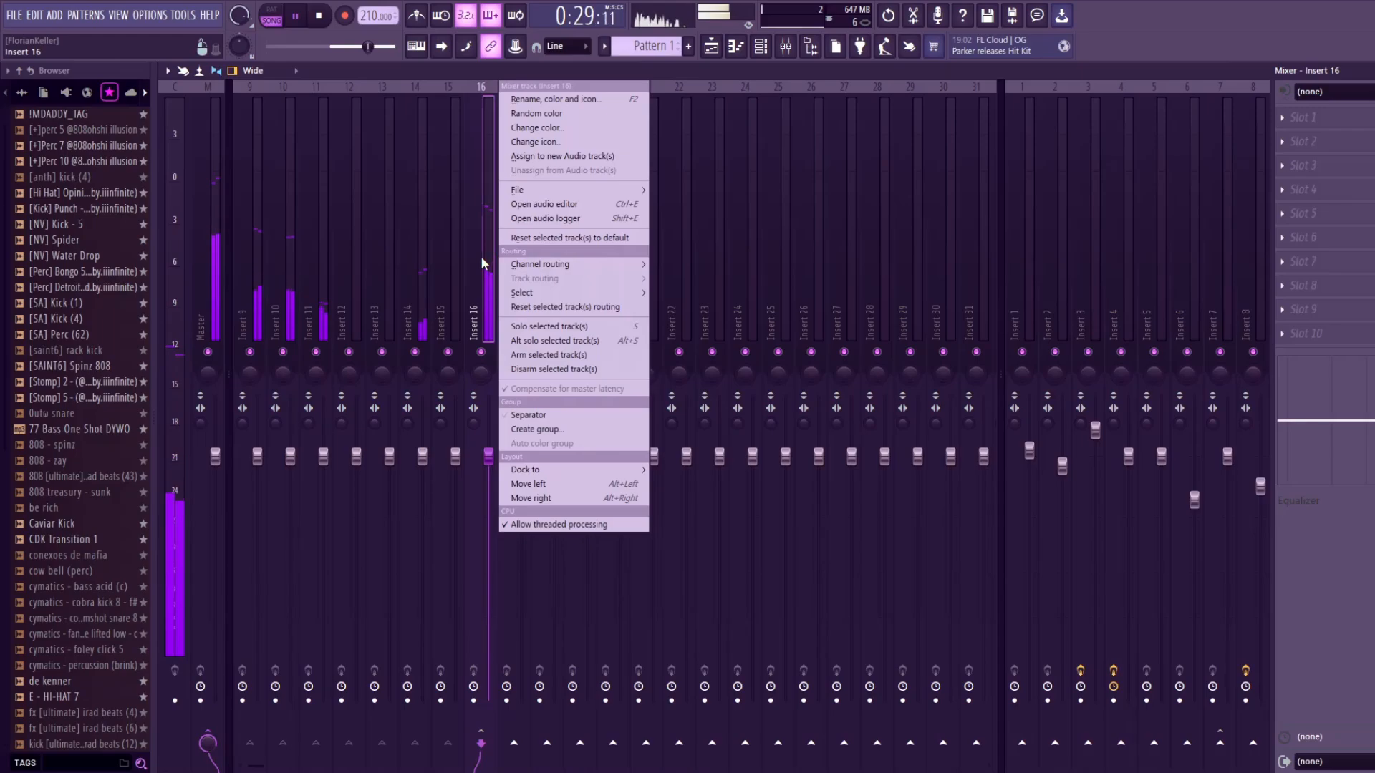
mouse_move(530, 190)
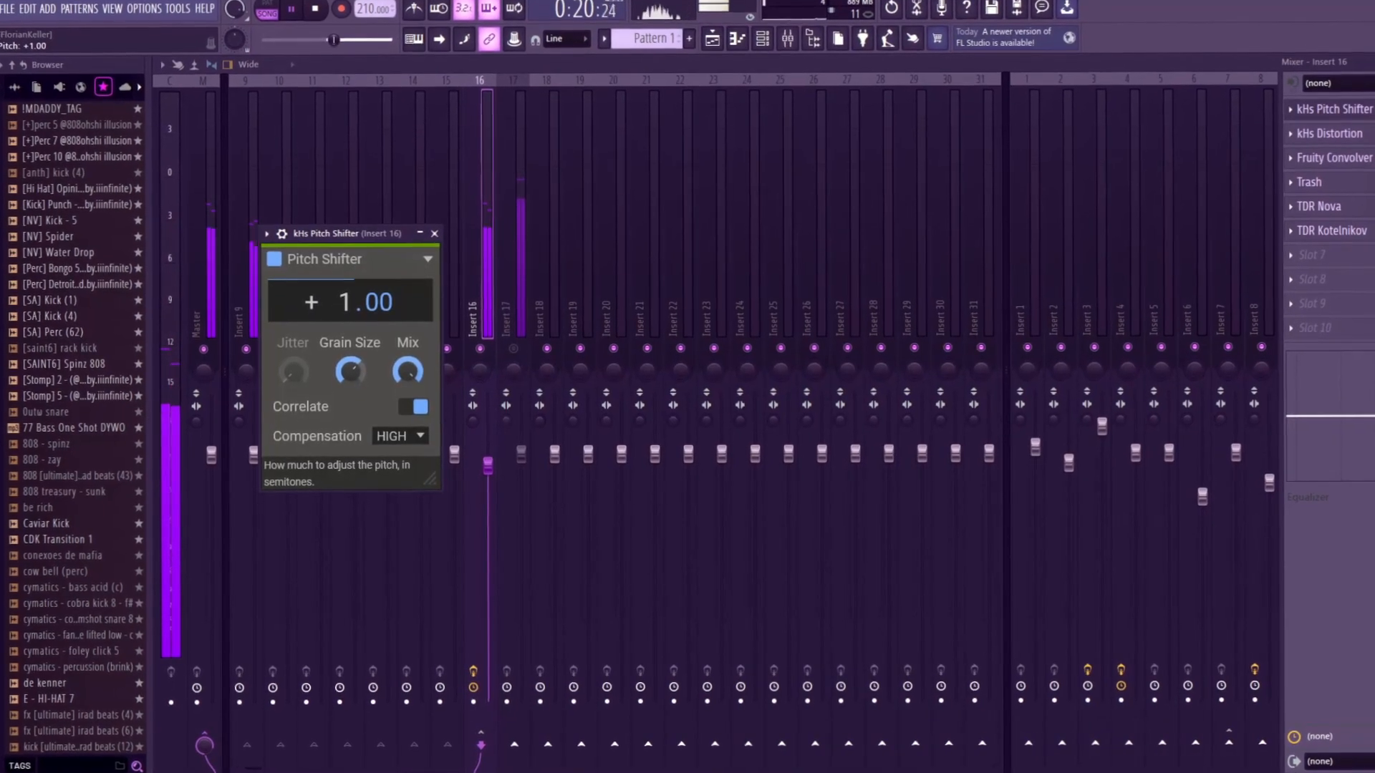
On Insert 16, adjust the Pitch Shifter's pitch and the sine Distortion's Dynamics, Bias and Spread, switching the DC Filter off and back on
drag(338, 306, 338, 318)
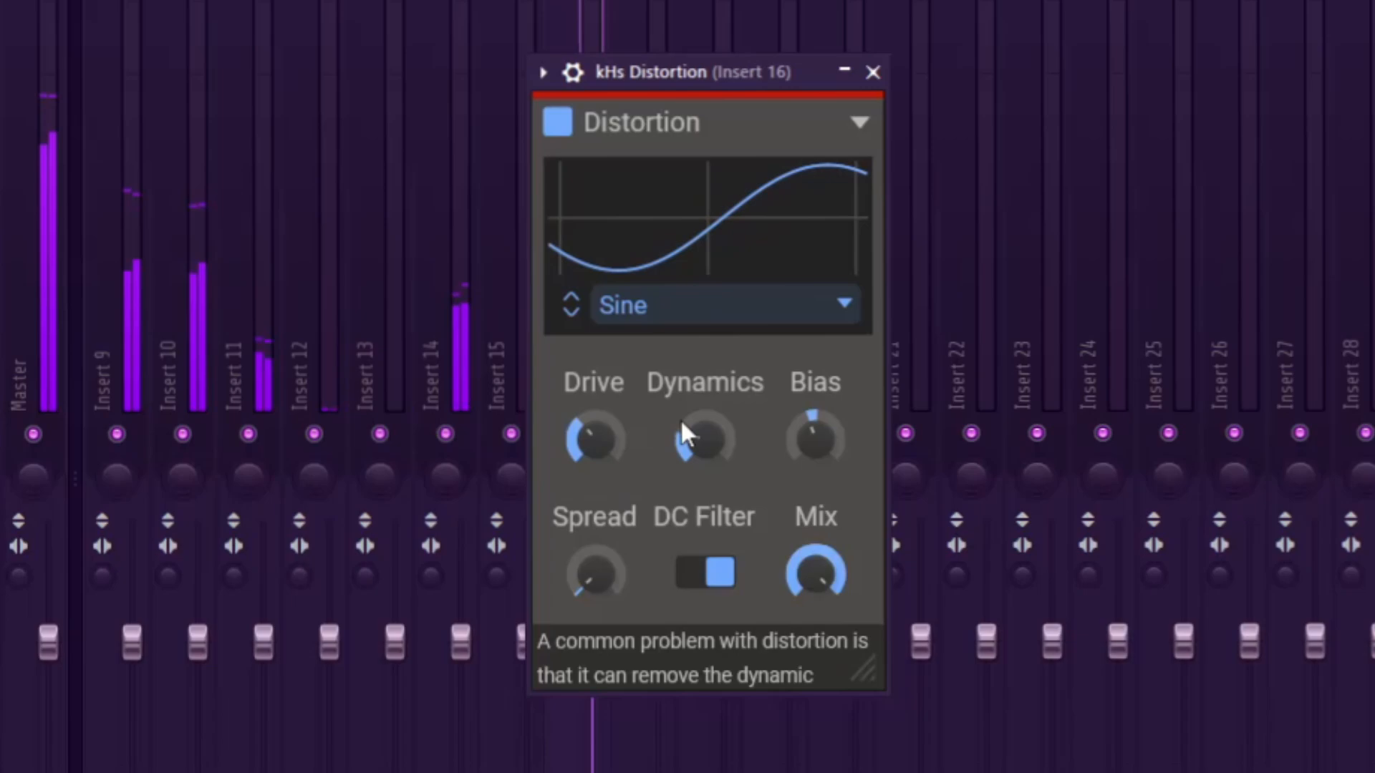
drag(681, 430, 682, 419)
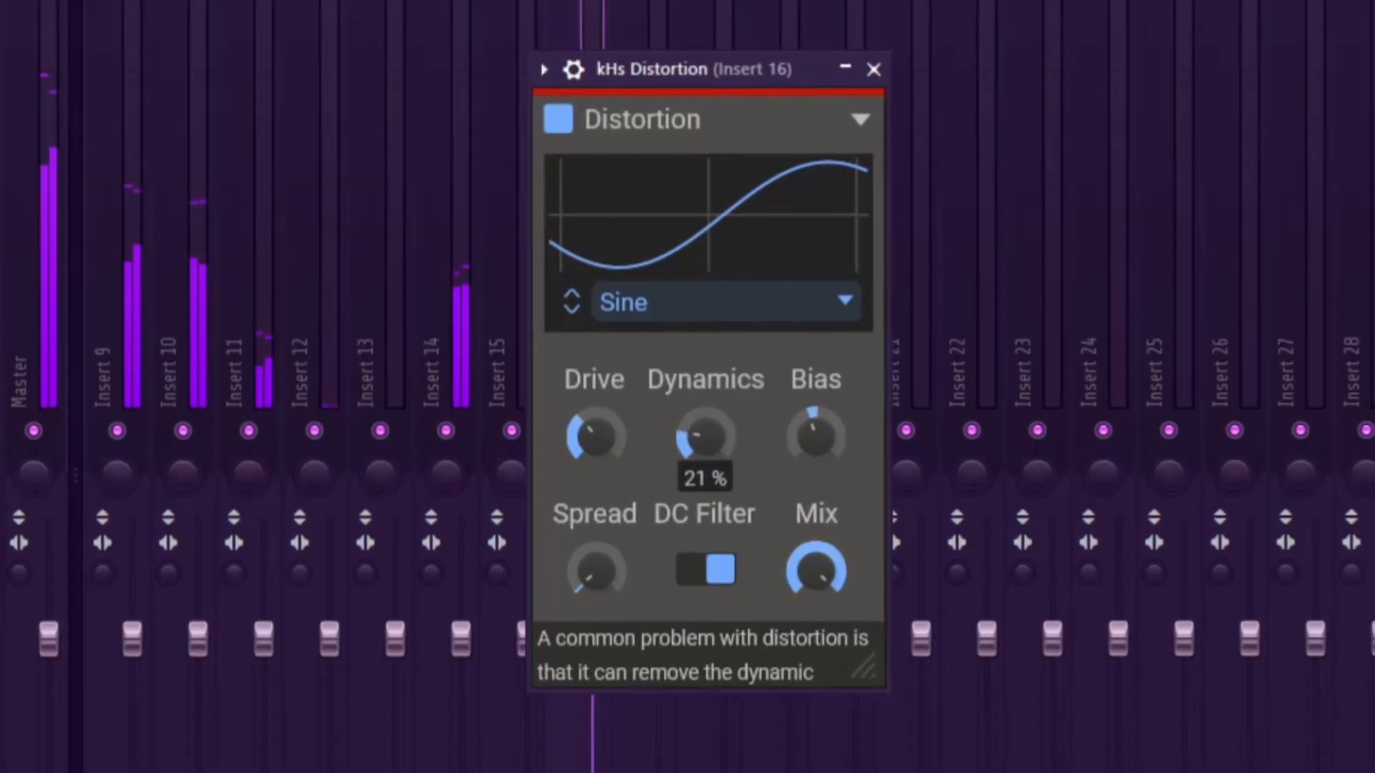
drag(819, 428, 818, 427)
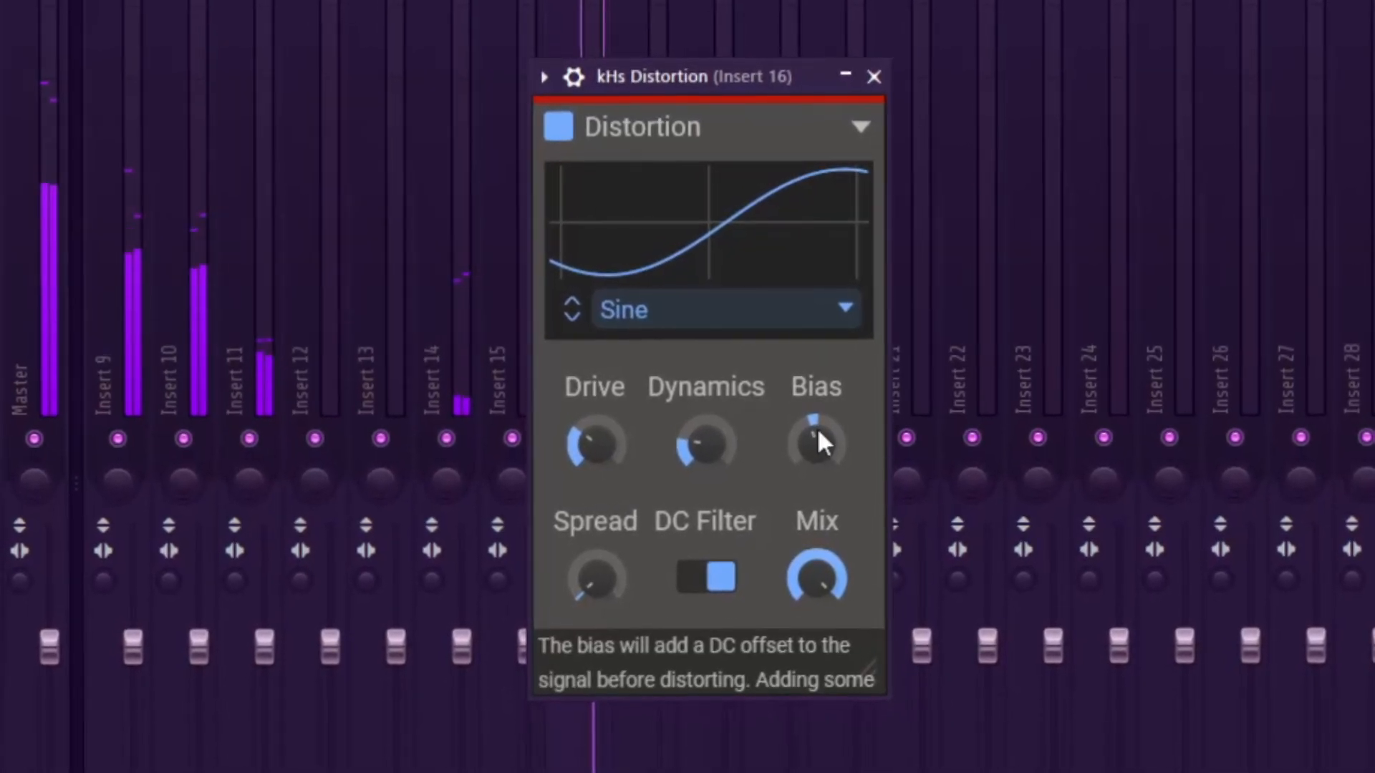
drag(571, 593, 571, 589)
click(706, 573)
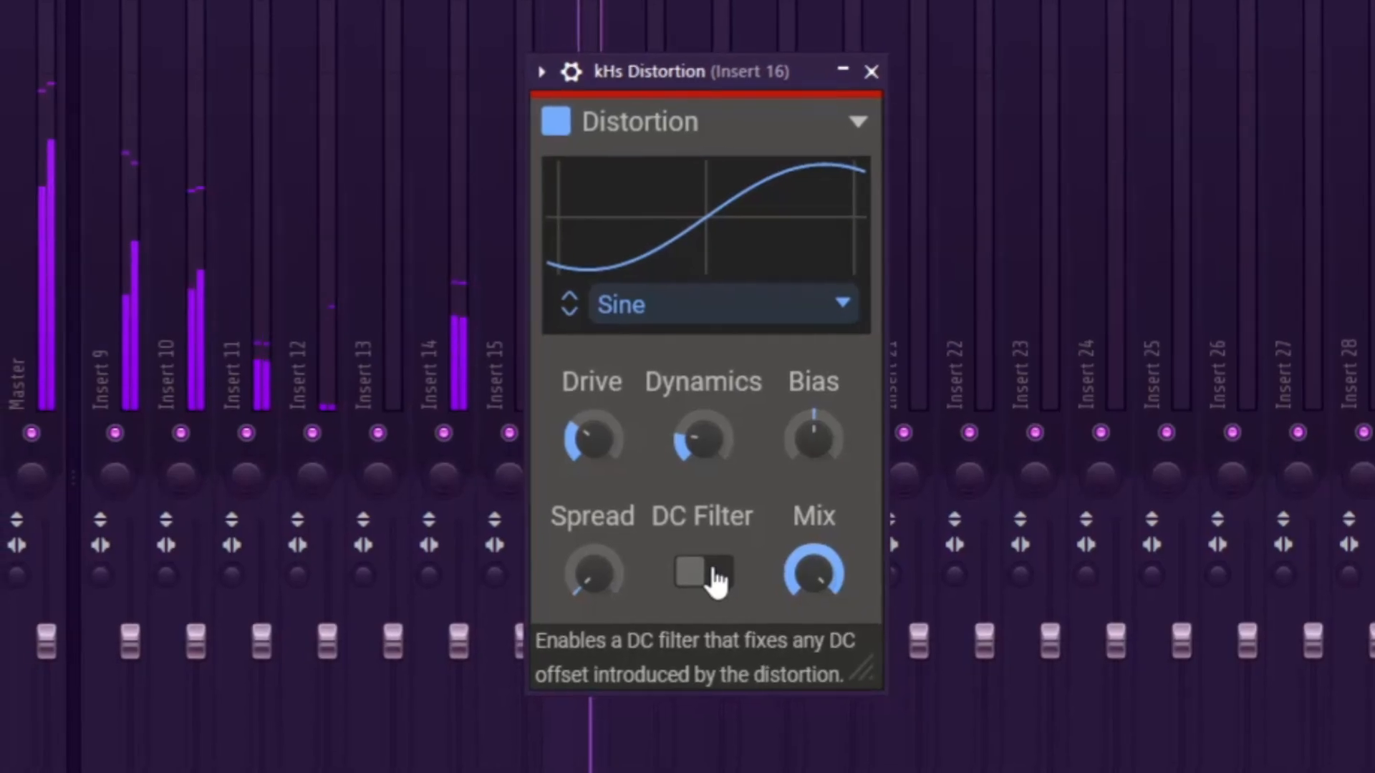
click(705, 580)
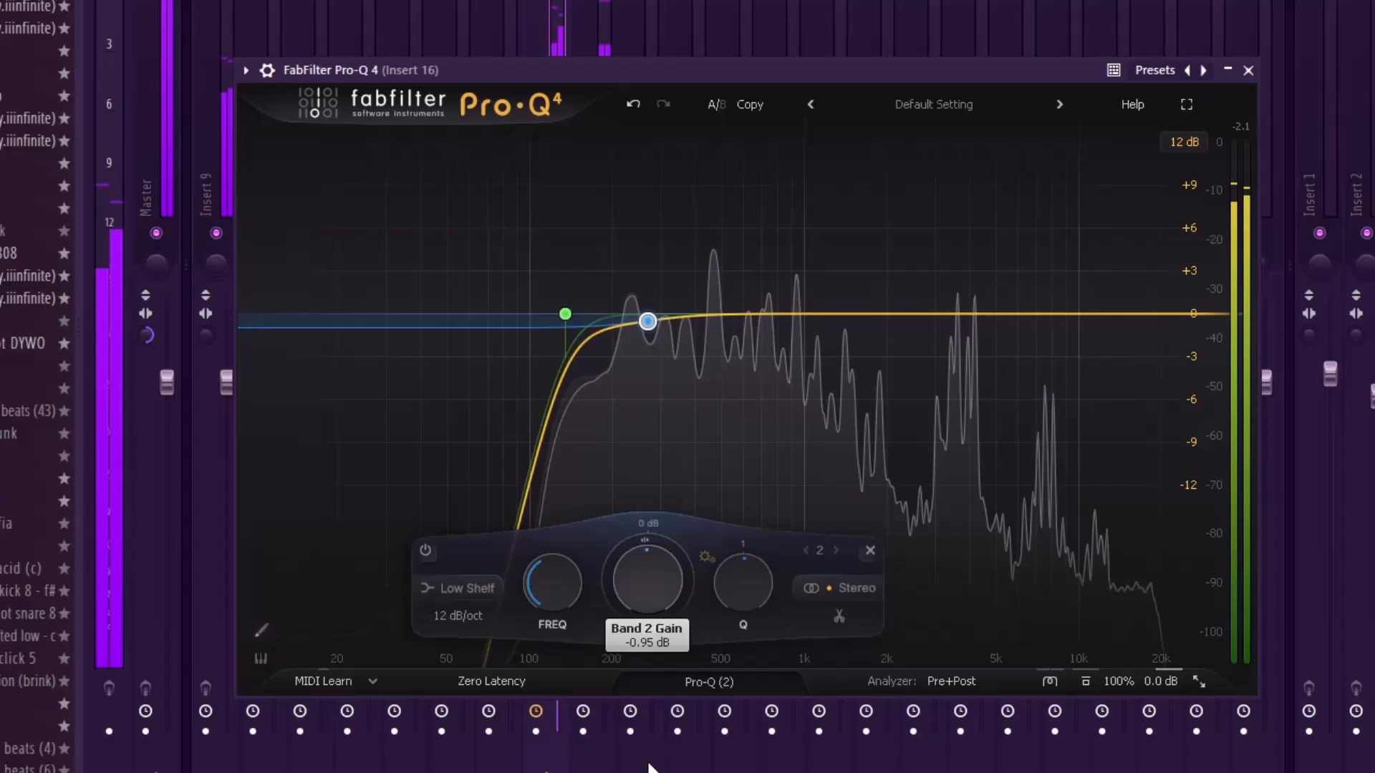
In Insert 16's FabFilter Pro-Q 4, lower the gain of the Band 2 low shelf and the Band 4 bell
drag(651, 767, 650, 772)
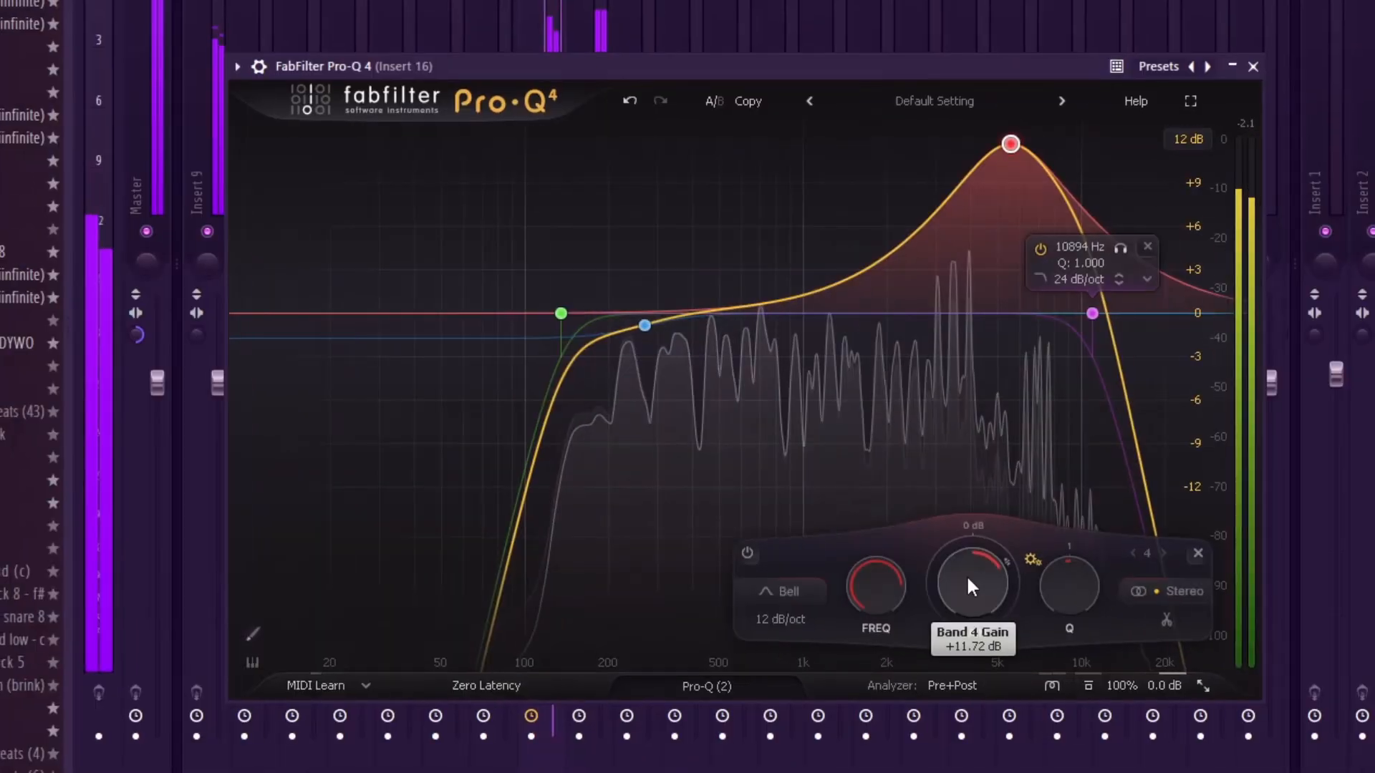
drag(966, 575, 989, 743)
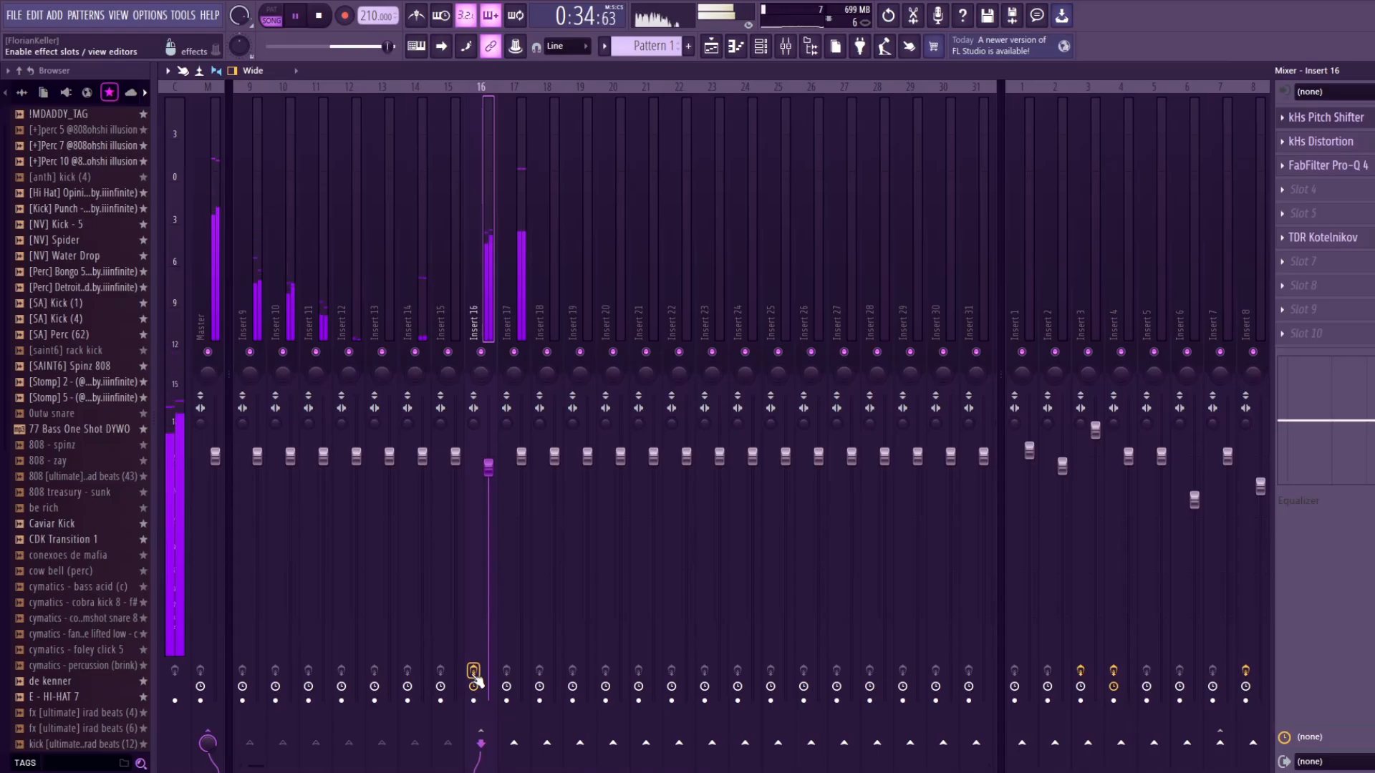
click(515, 345)
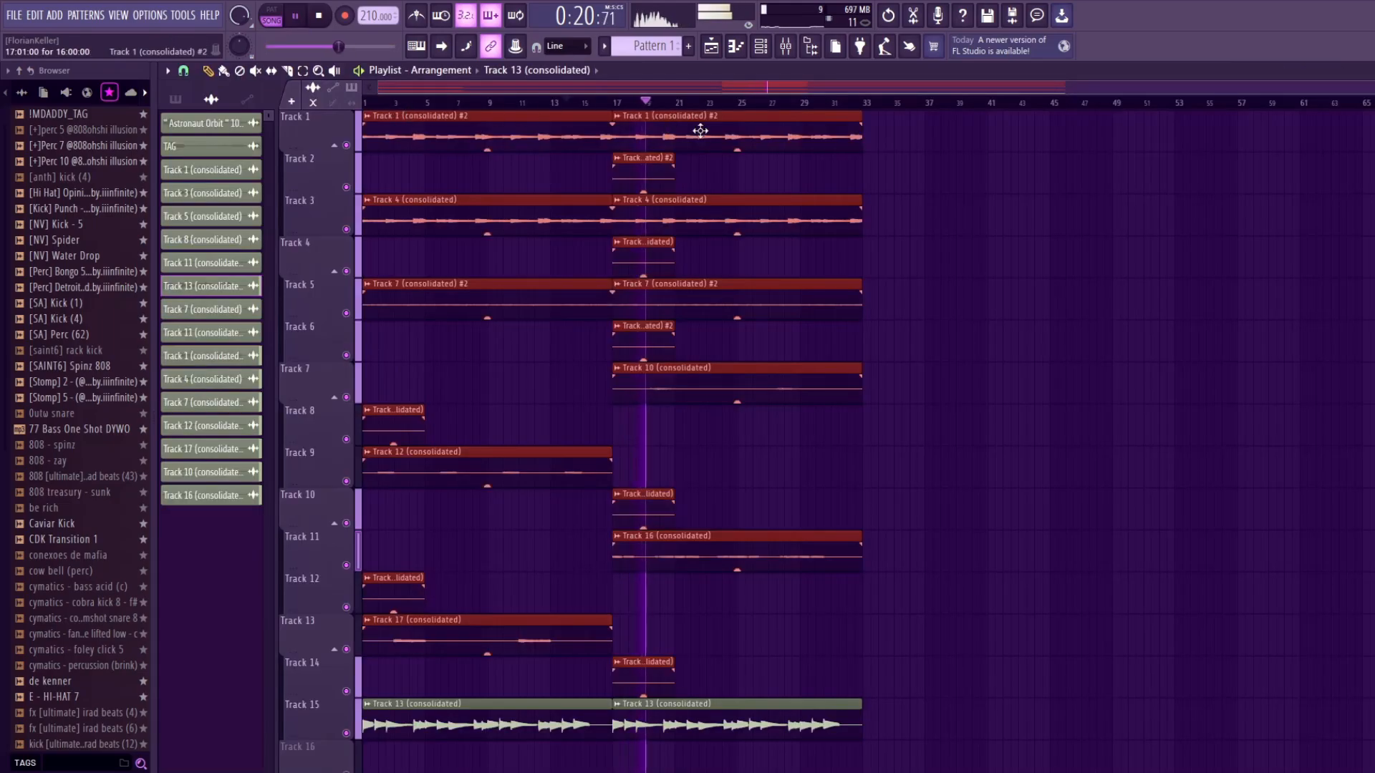
Duplicate the selected clips on Tracks 1 to 14 to bar 33, and place Pattern 1 on Track 16 across bars 33 to 49
key(ctrl+b)
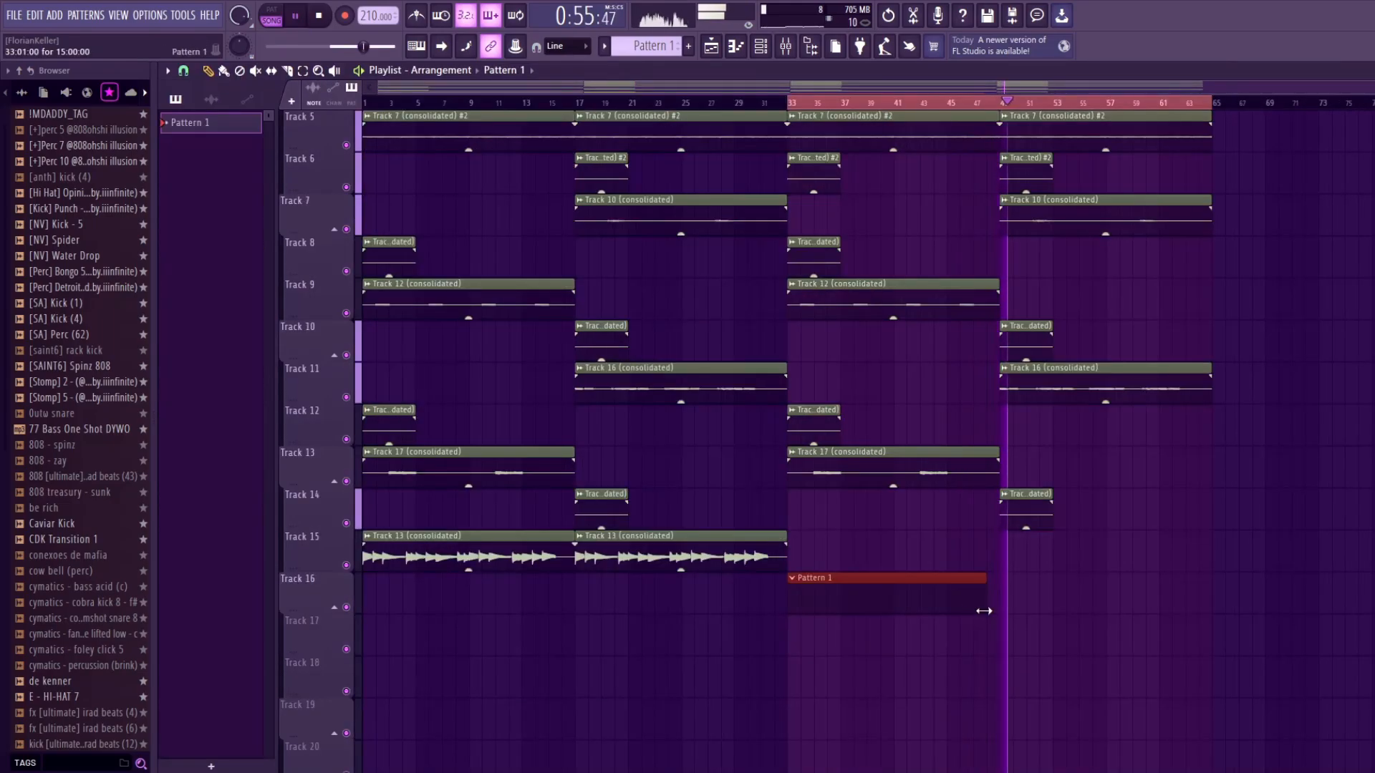
key(space)
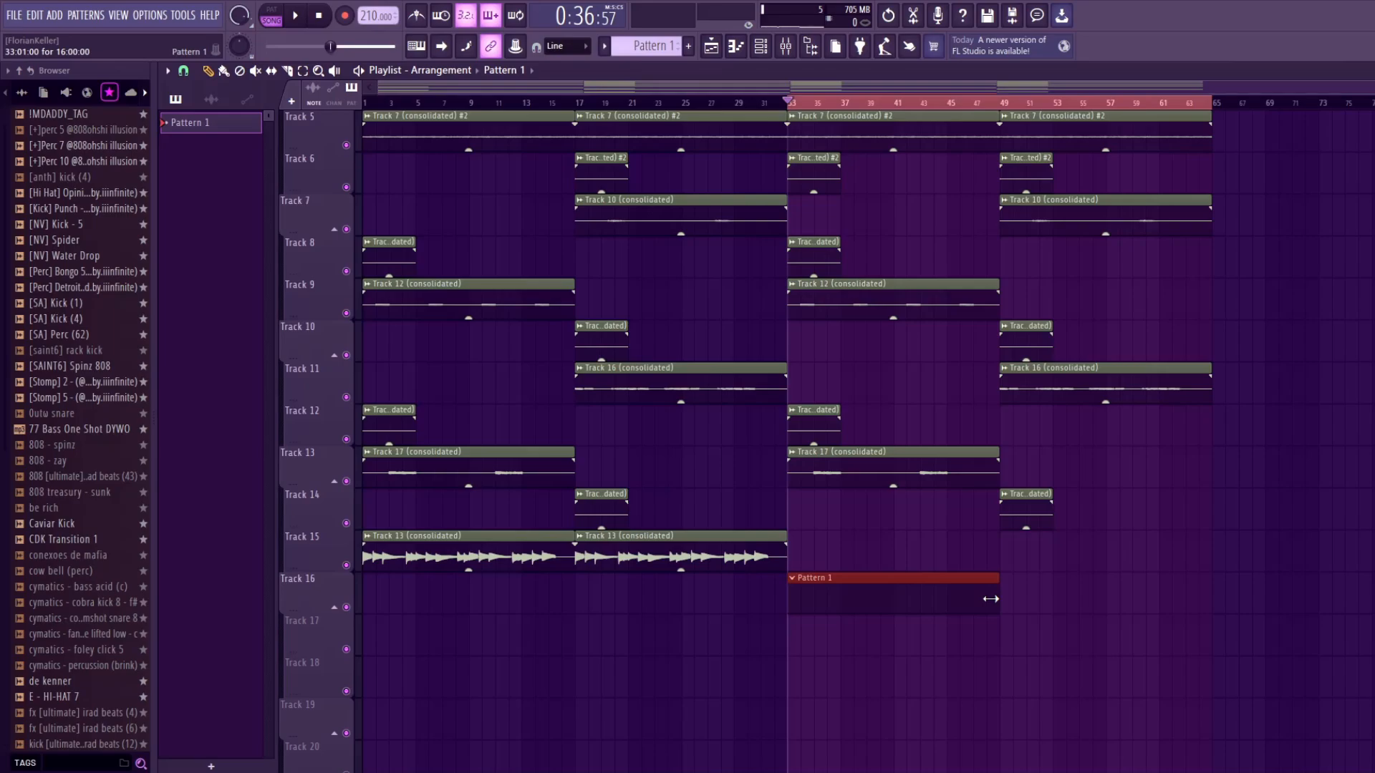
click(943, 589)
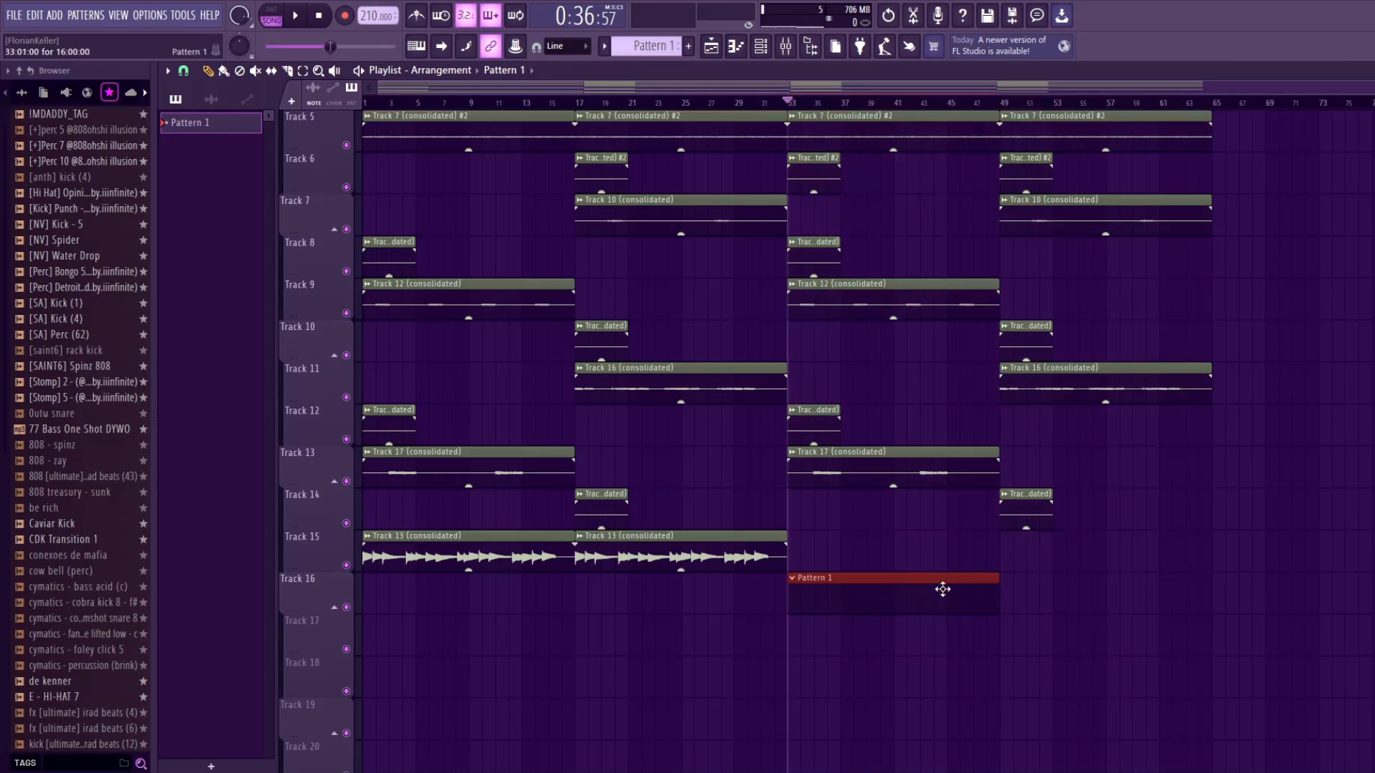
Copy the Pattern 1 clip to bar 49 on Track 16 and shorten both clips to about 8 bars during playback
scroll(1008, 573, up, 3)
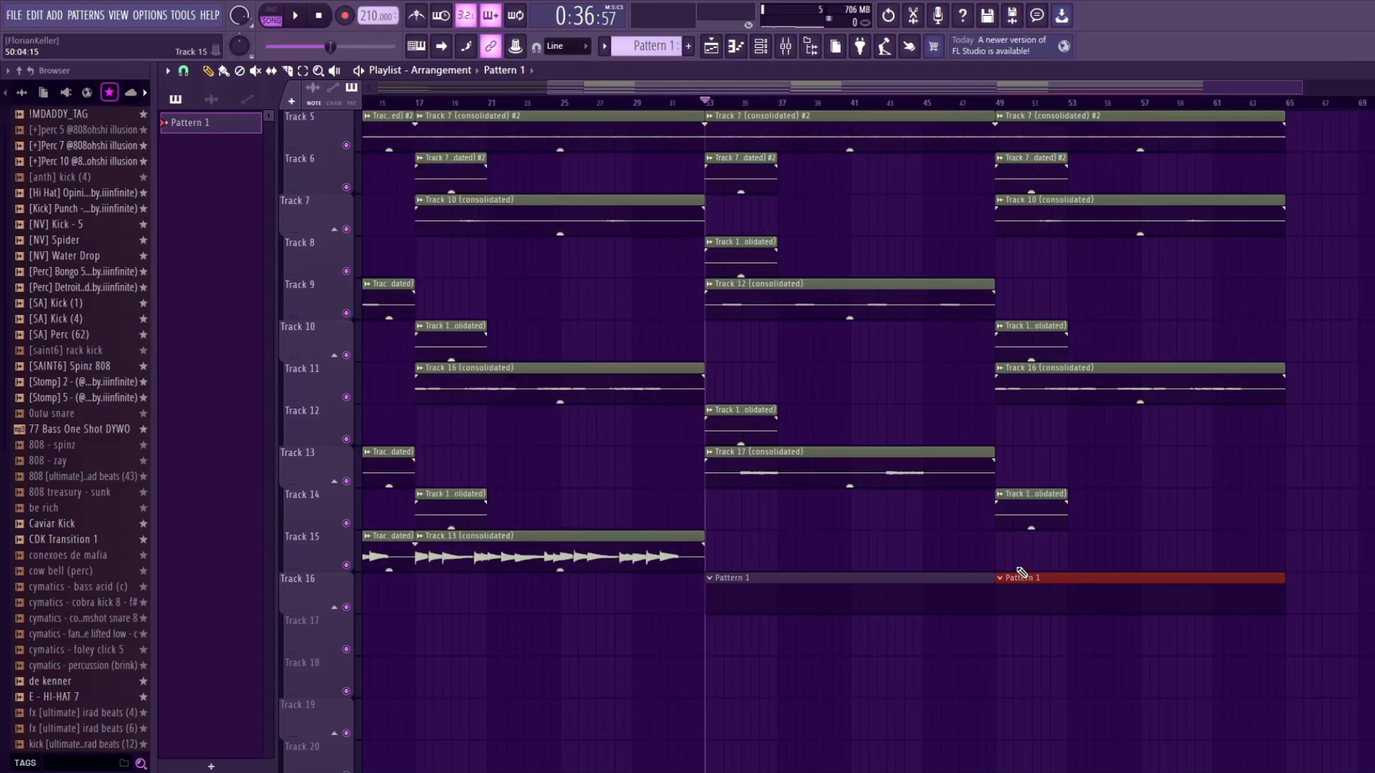
drag(1034, 531, 906, 613)
key(space)
drag(973, 581, 791, 588)
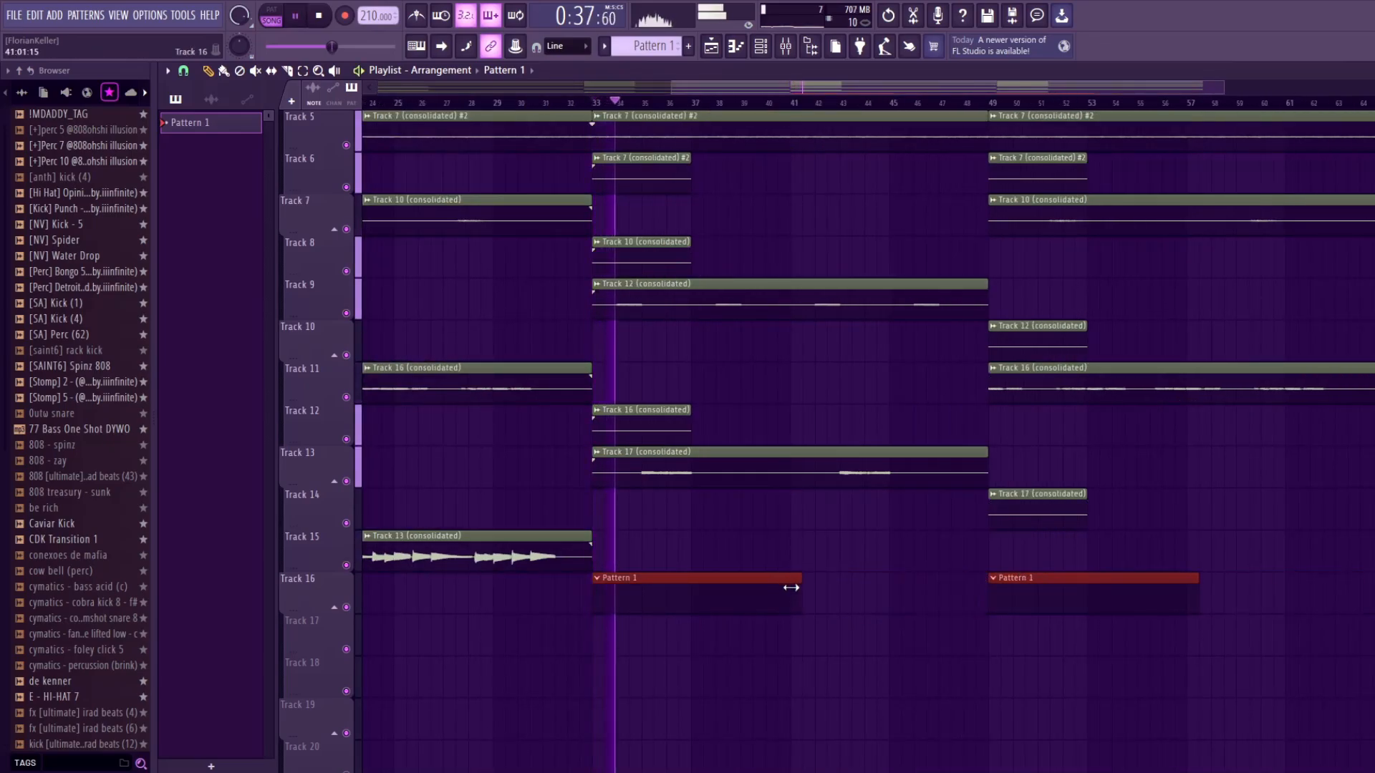
Add the E - METRO CLAP 2 sample to the channel rack and route it to mixer Insert 17
scroll(878, 579, down, 2)
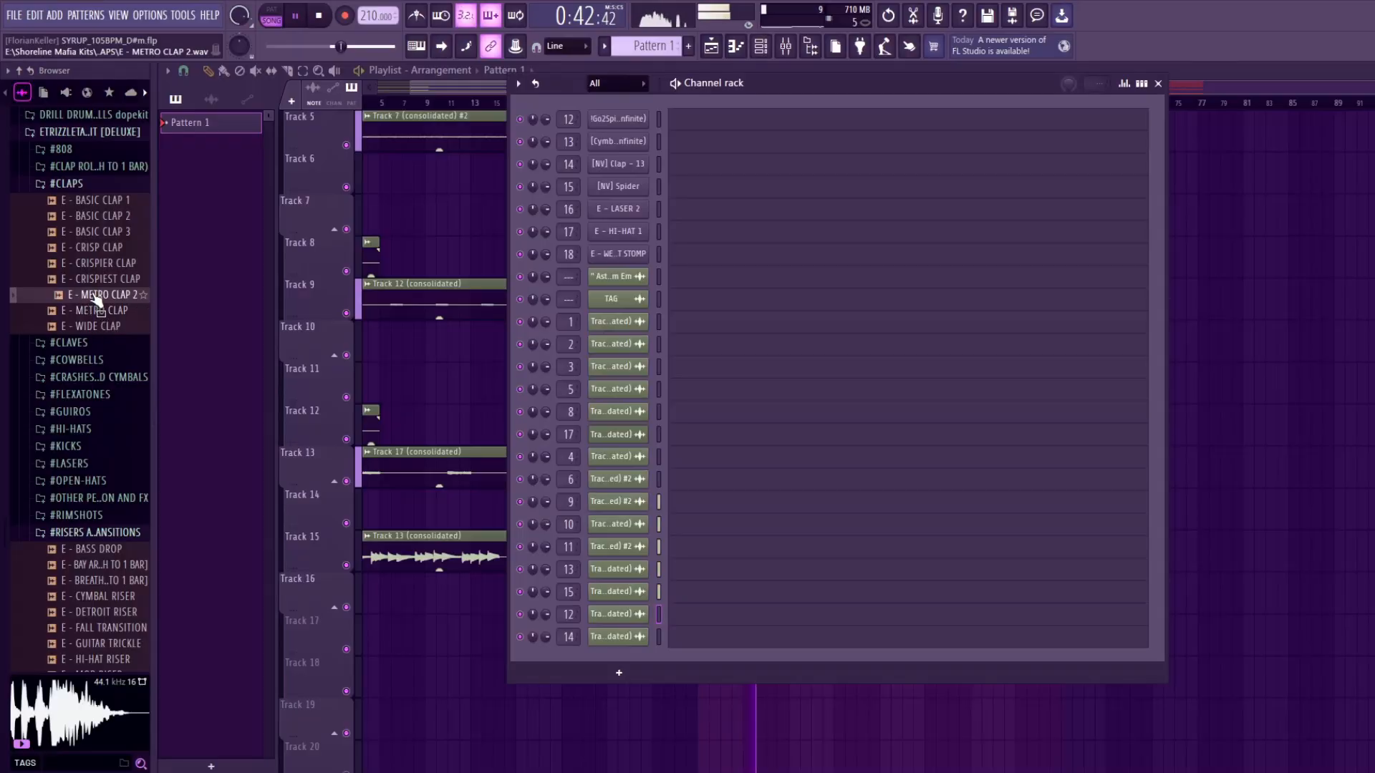
click(787, 46)
click(778, 50)
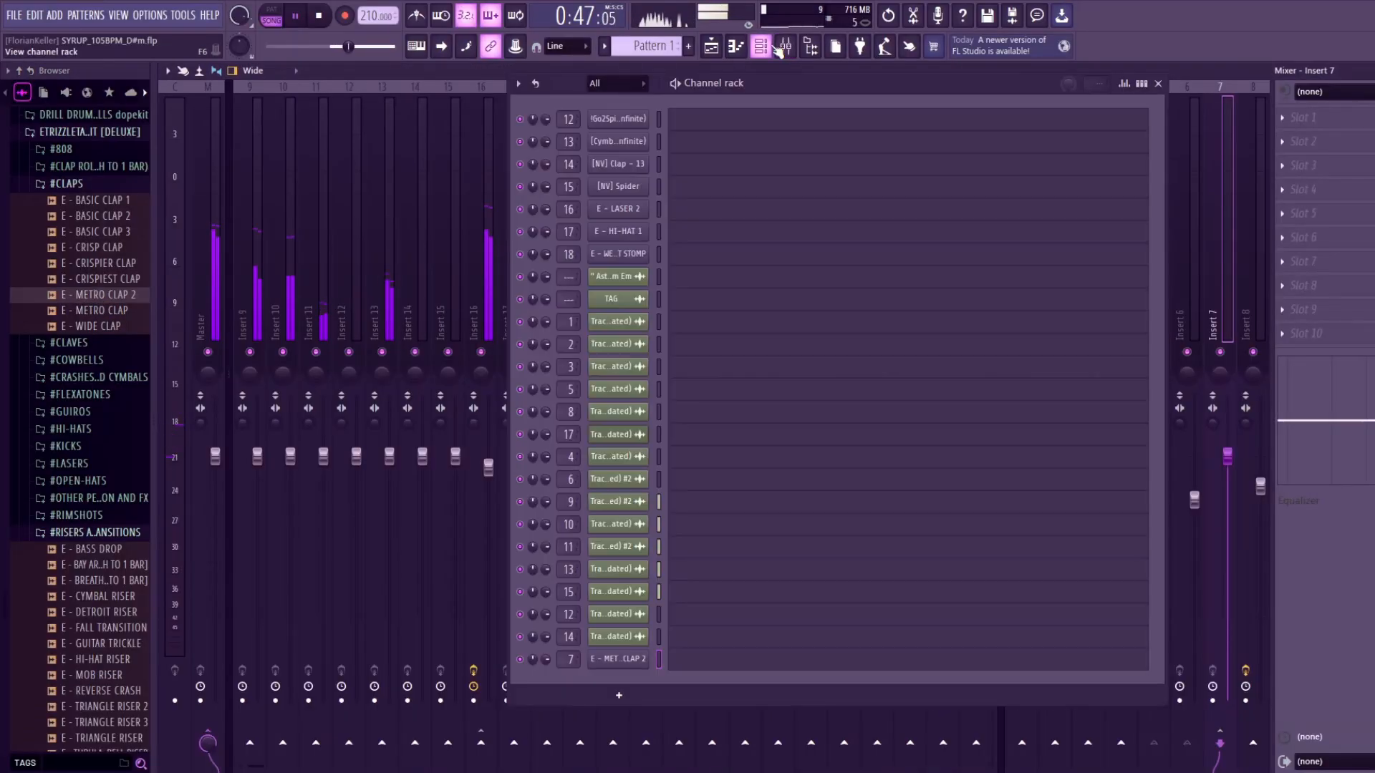
scroll(569, 659, up, 10)
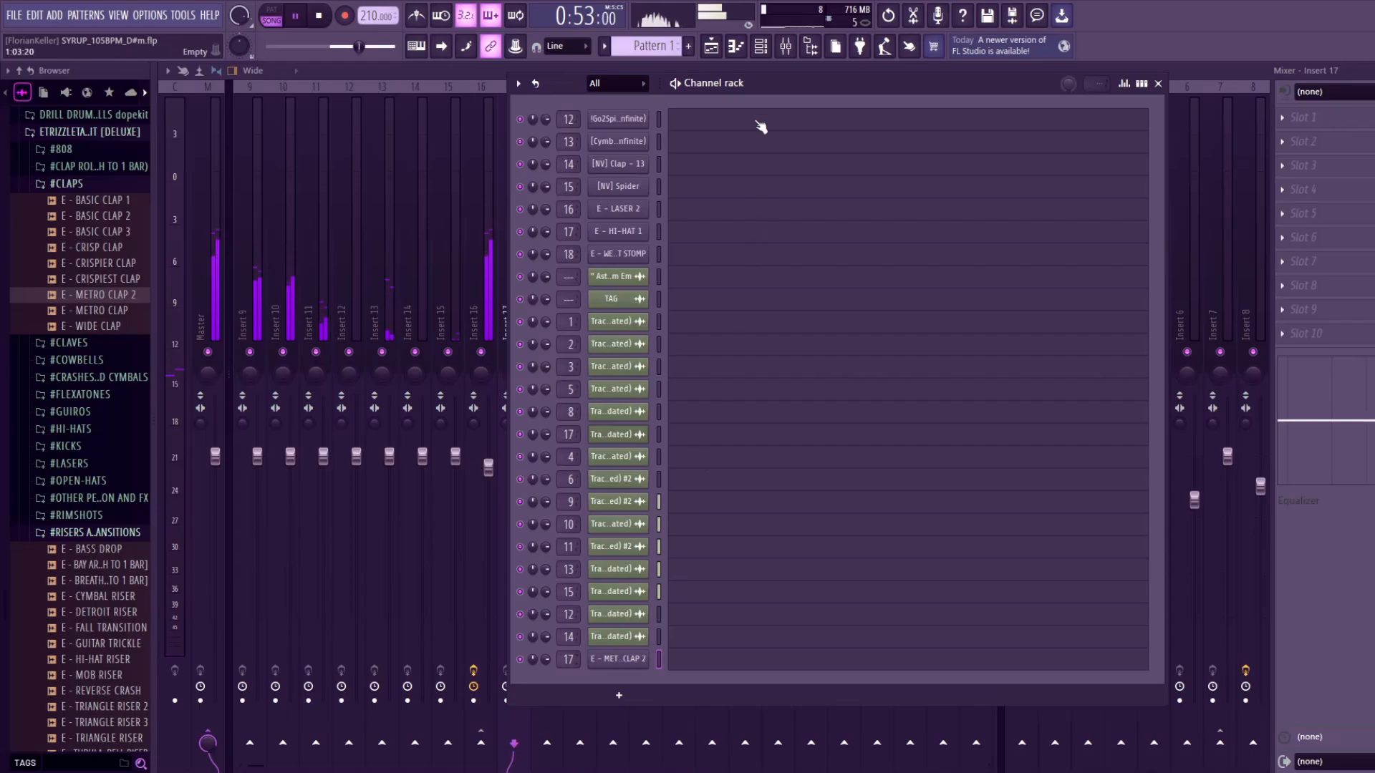
drag(760, 83, 882, 94)
scroll(690, 670, up, 1)
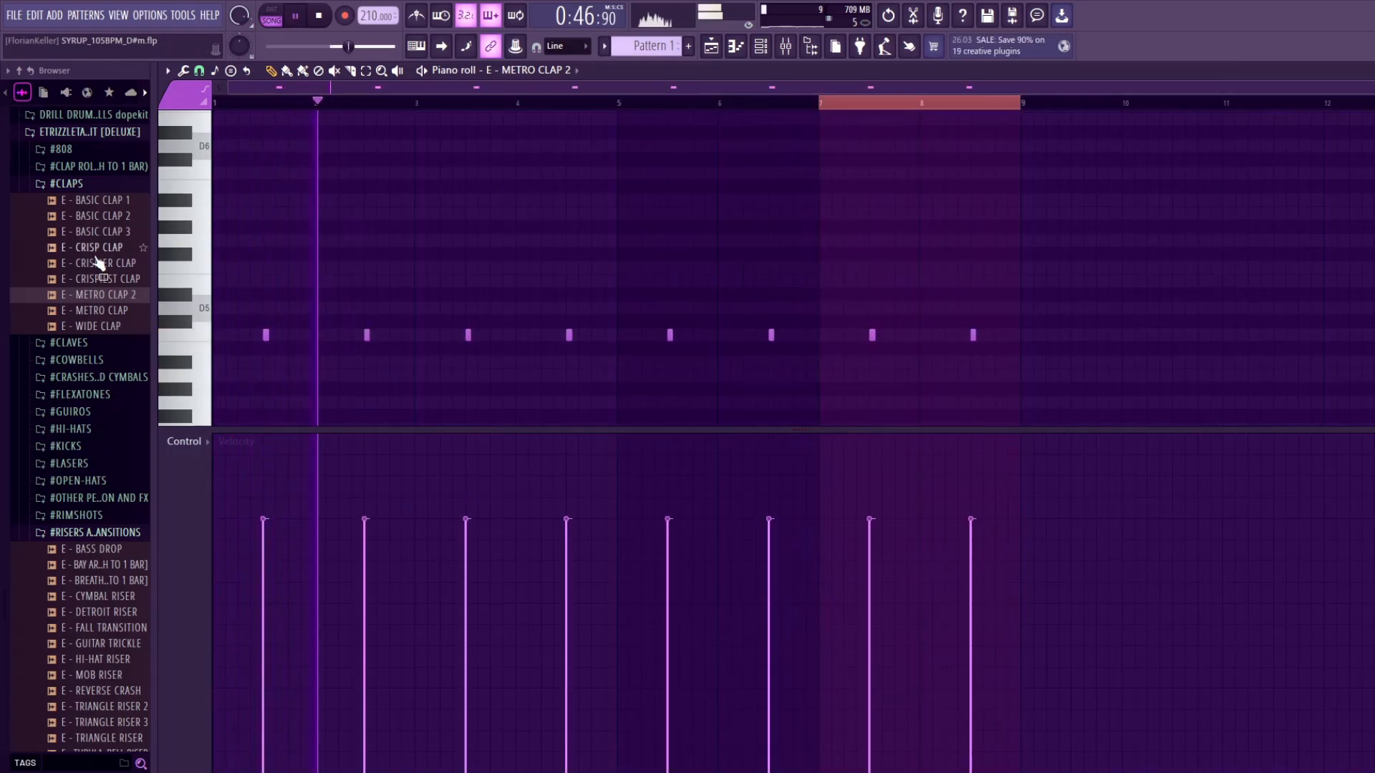
Browse the kit's #HI-HATS folder, and duplicate the first four bars of E - OPEN-HAT 5 notes into bars 5 to 8
scroll(108, 322, down, 3)
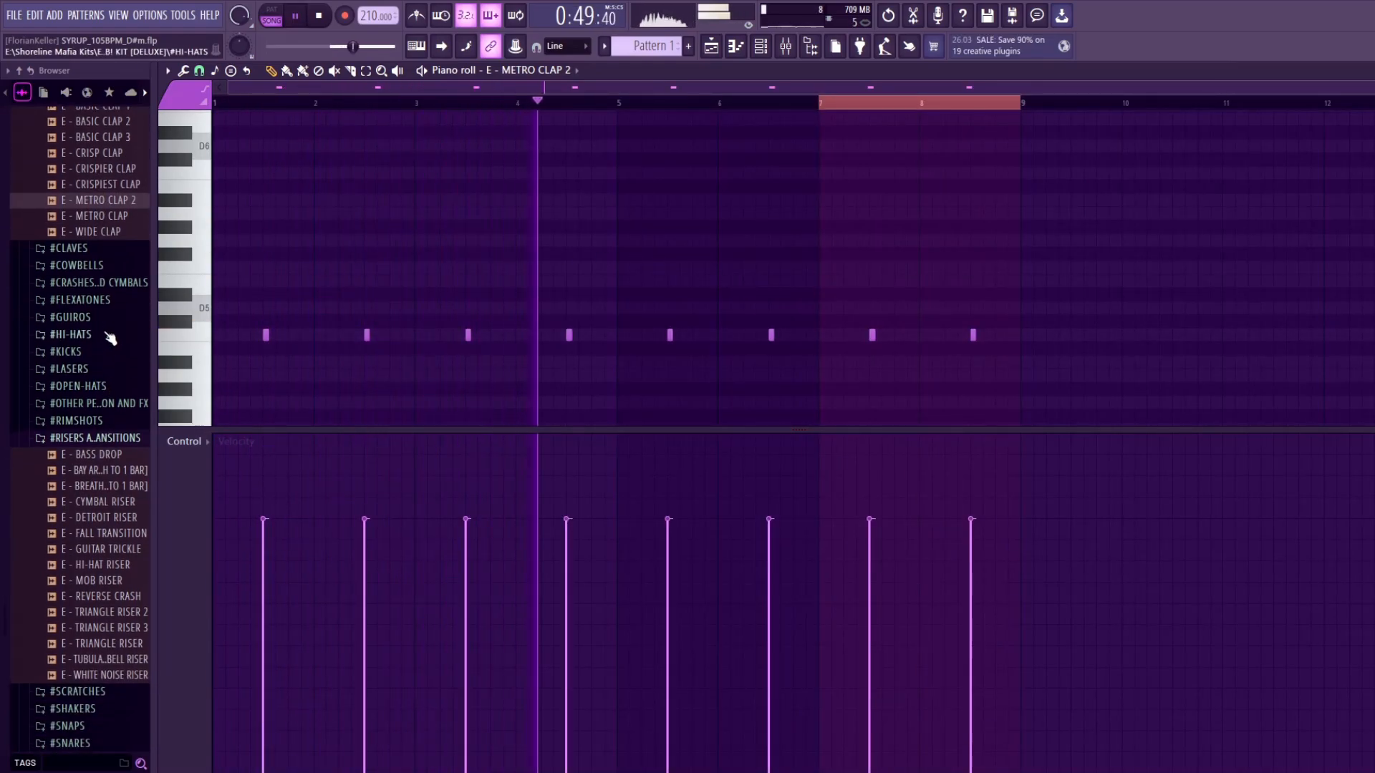
click(110, 338)
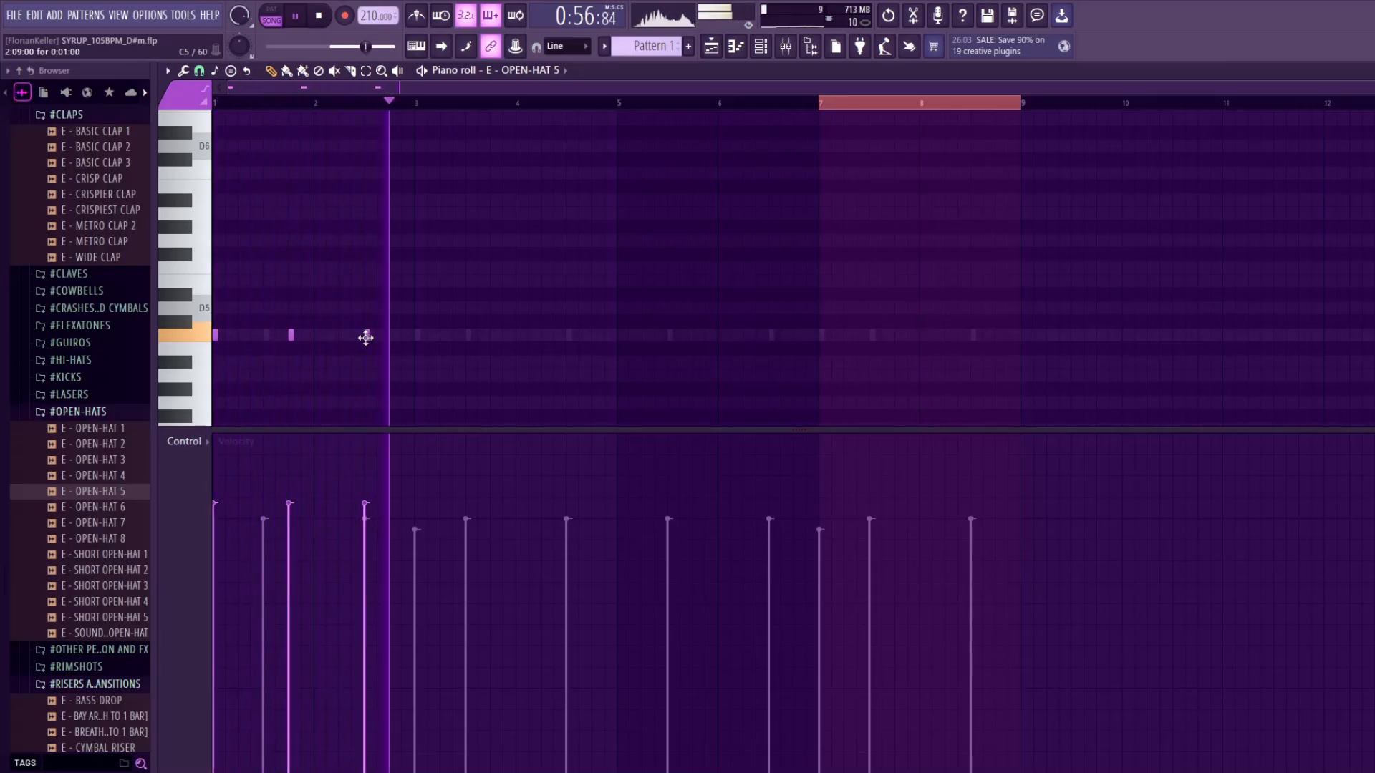
drag(630, 107, 97, 181)
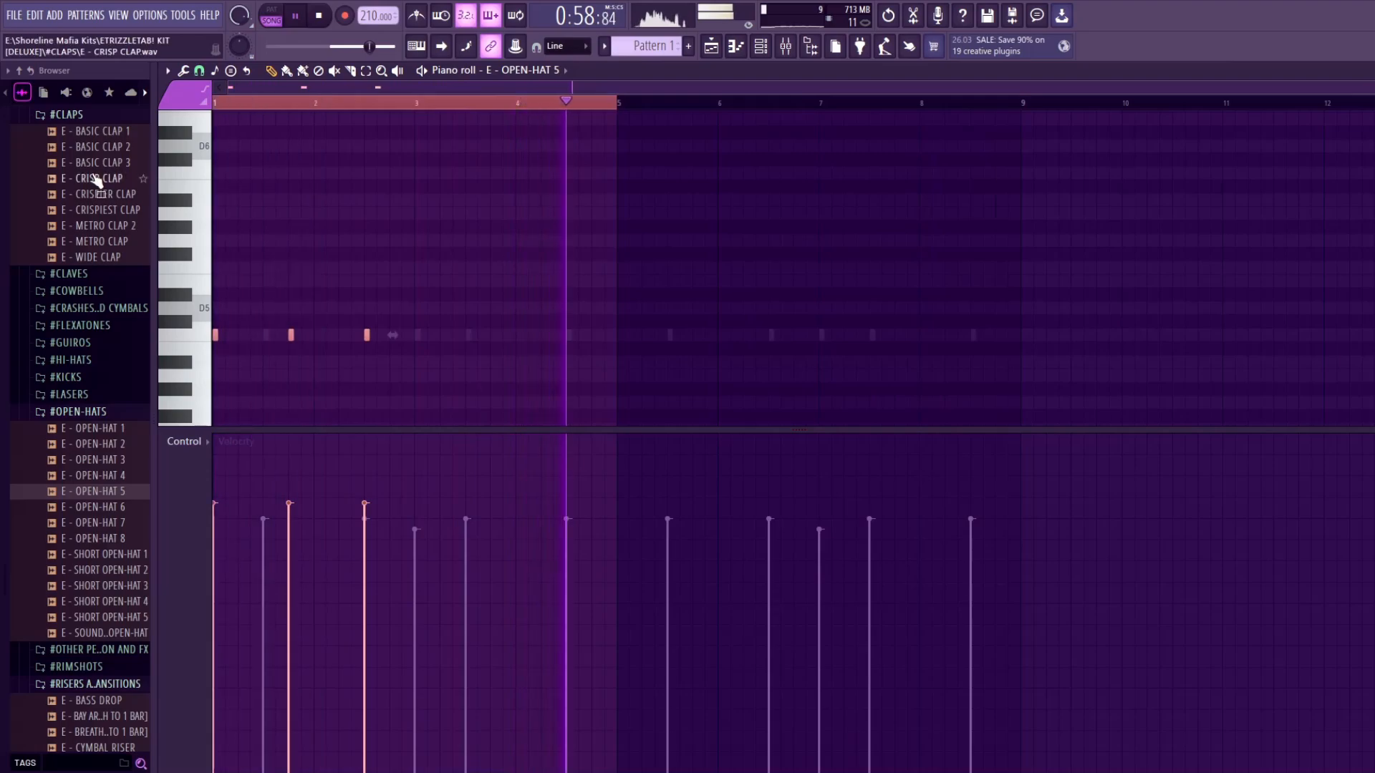
key(ctrl+b)
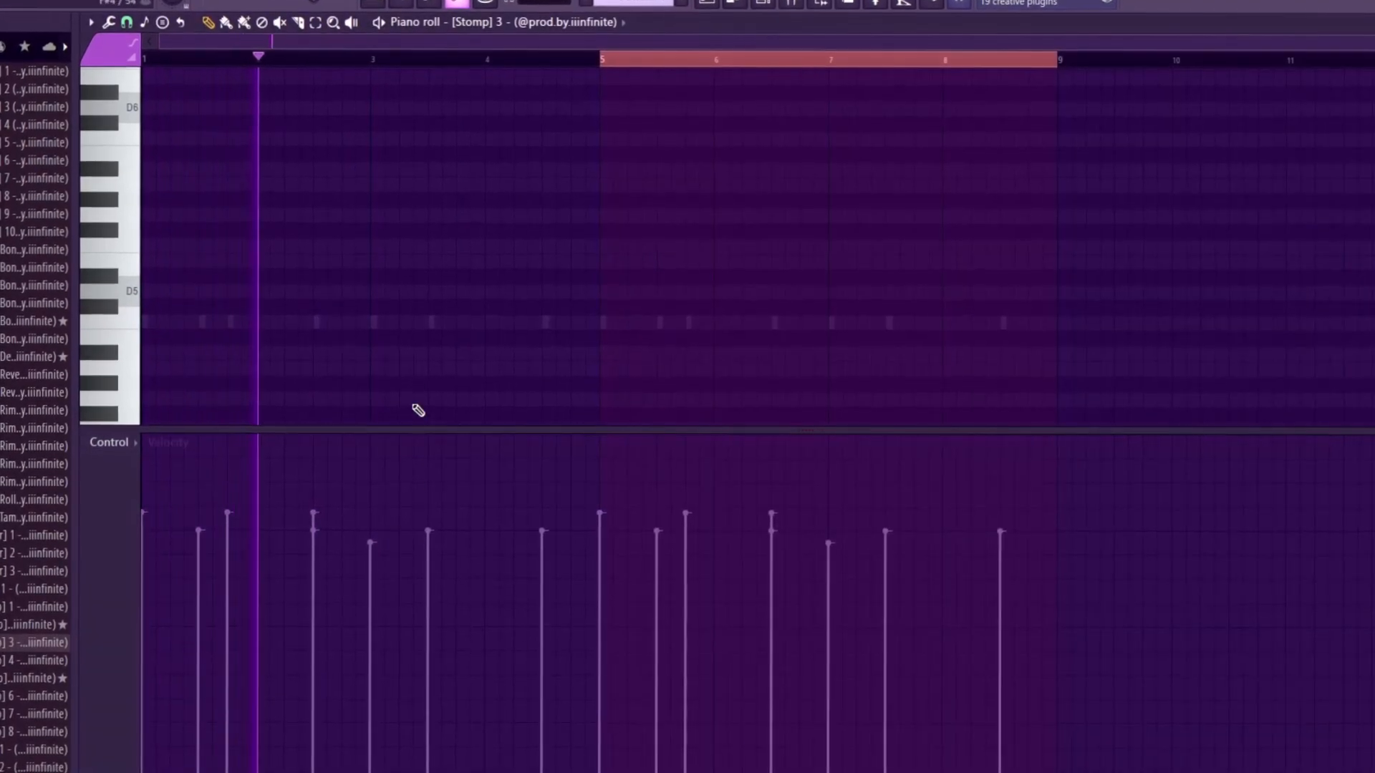
Place two [Stomp] 3 notes at the start and last beat of bar 4, and lower their velocity
click(486, 321)
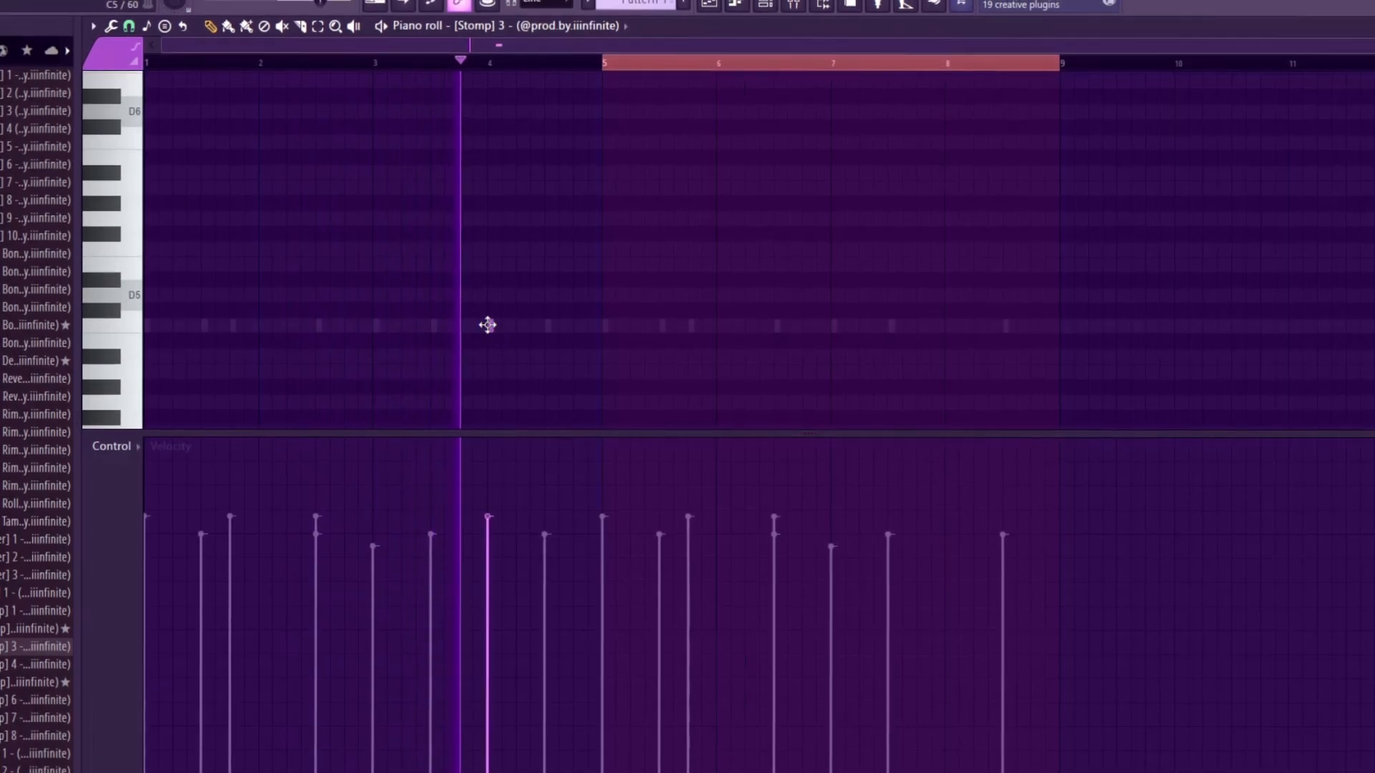
click(576, 327)
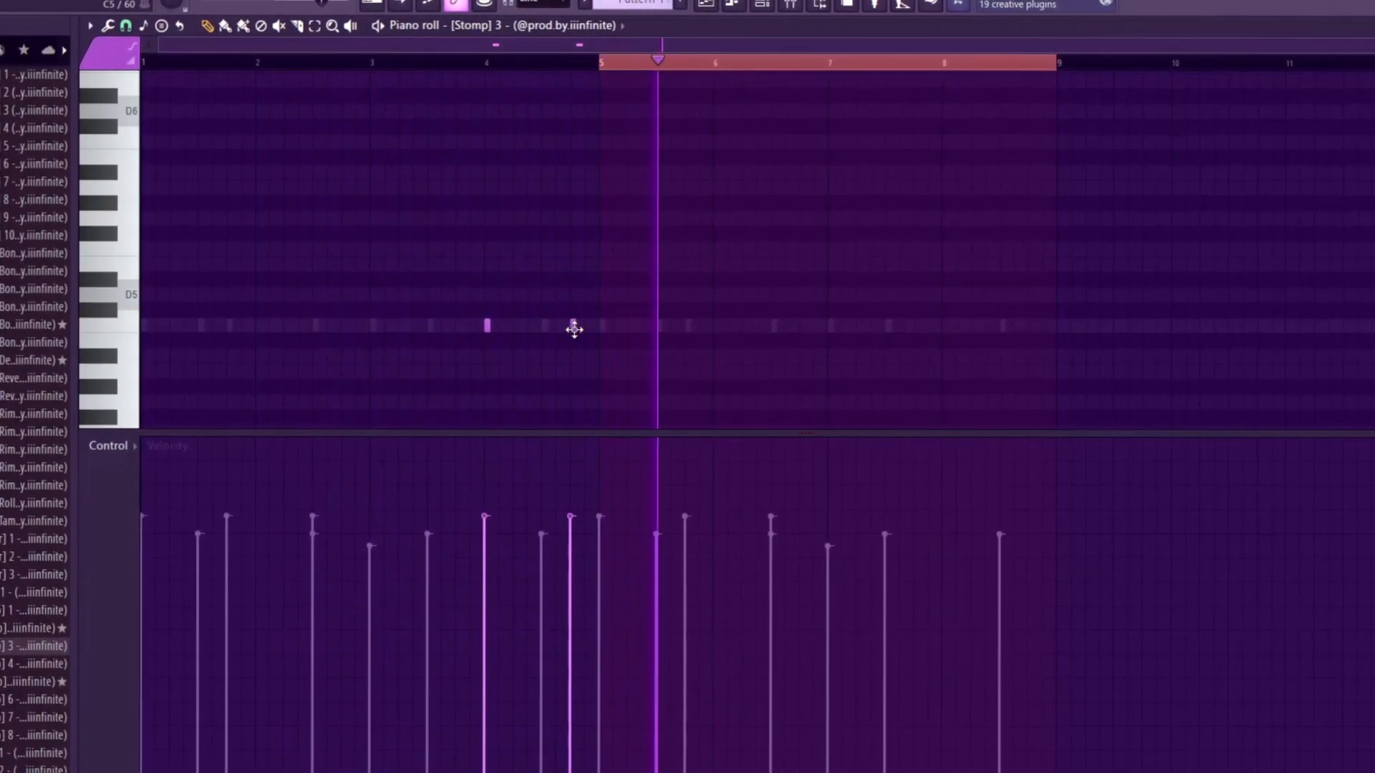
drag(467, 535, 592, 534)
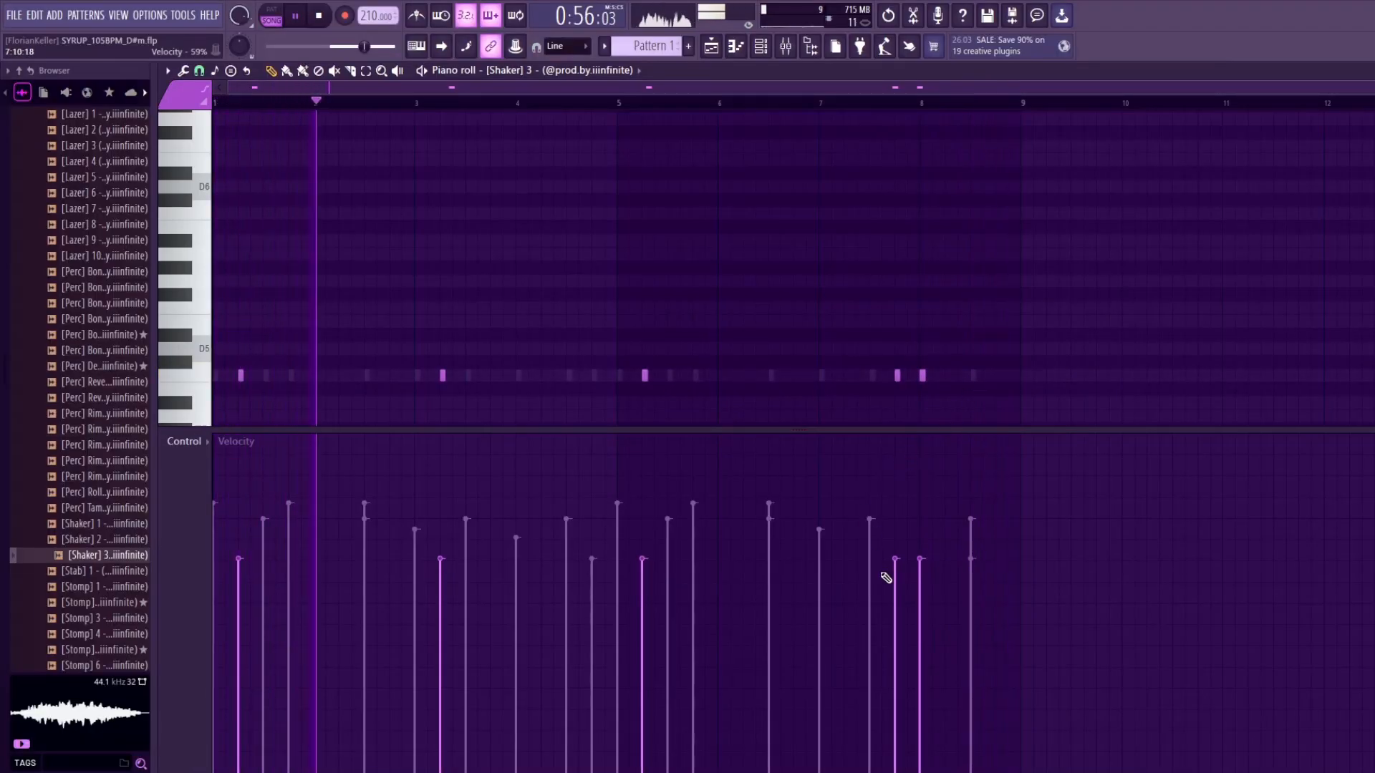
Review the drum channels and their patterns in the channel rack with the [Shaker] 3 channel selected, and hide the rack
click(761, 46)
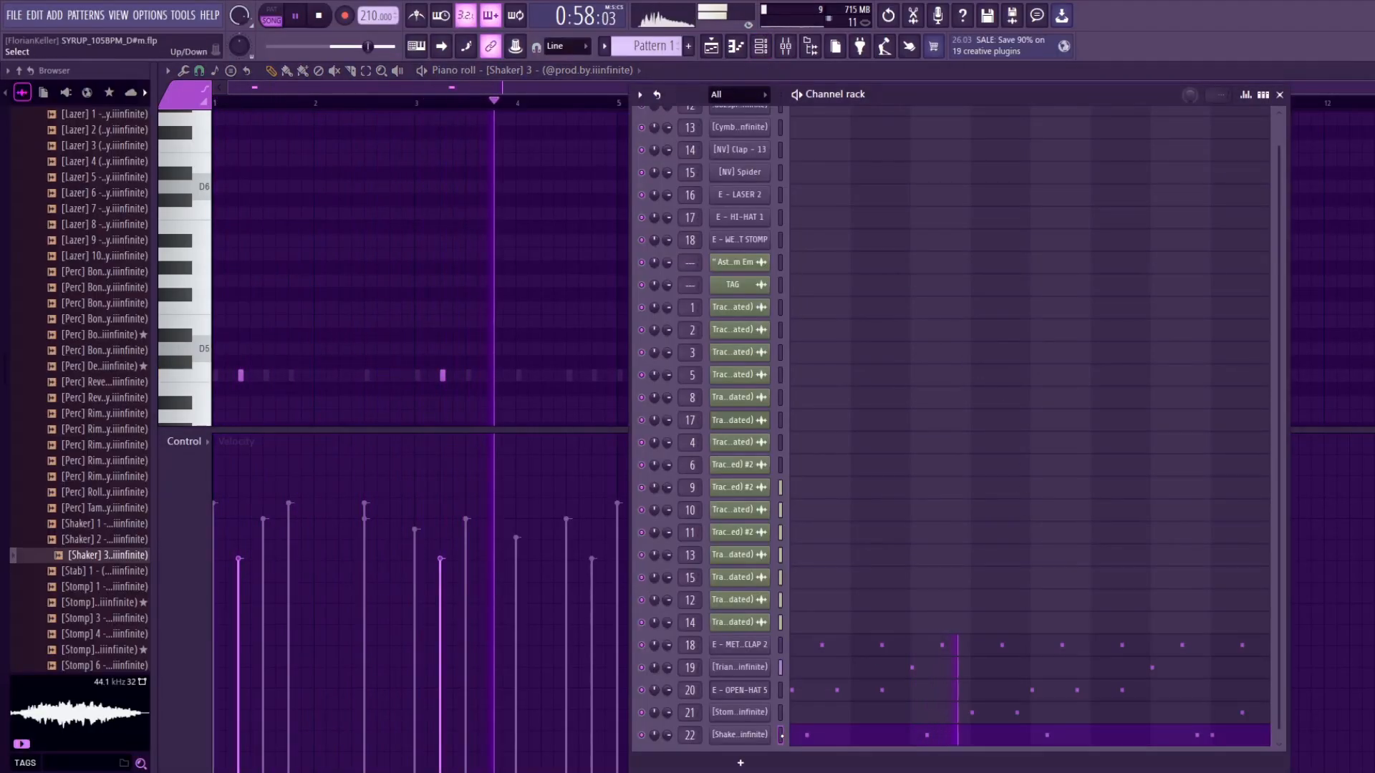
right_click(780, 737)
click(802, 655)
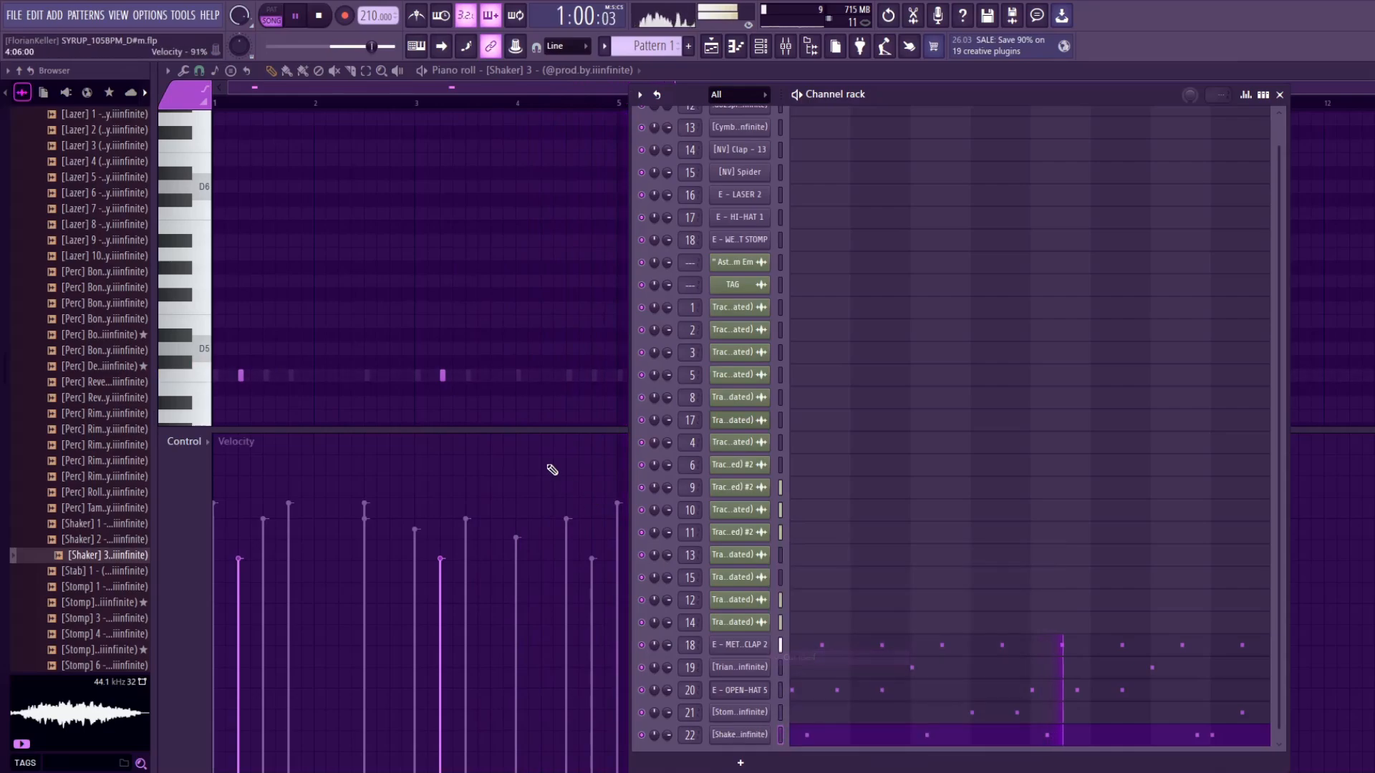
key(F6)
Chop the E - HI-HAT 6 note in bar 7 with the piano roll chopper's opaque 4 pattern
scroll(853, 362, down, 2)
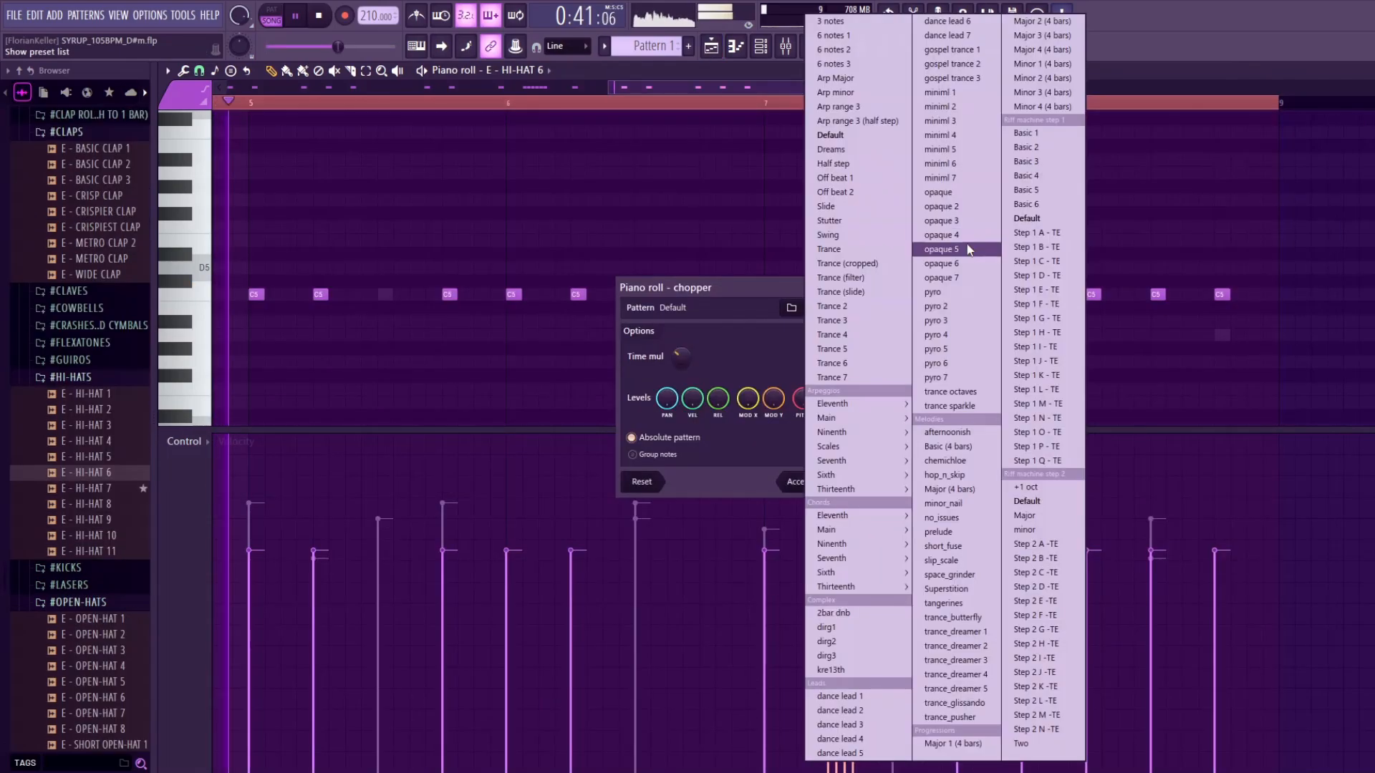
click(924, 243)
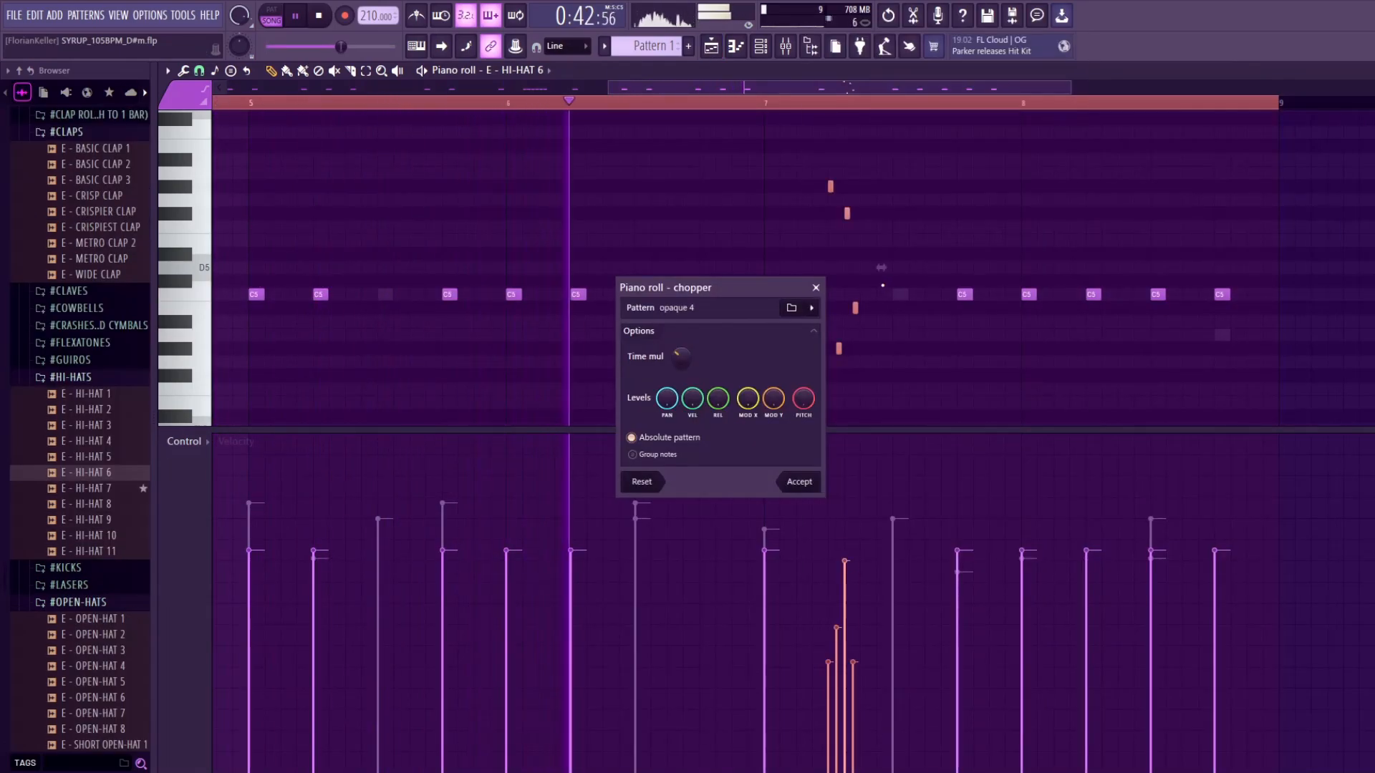
click(799, 481)
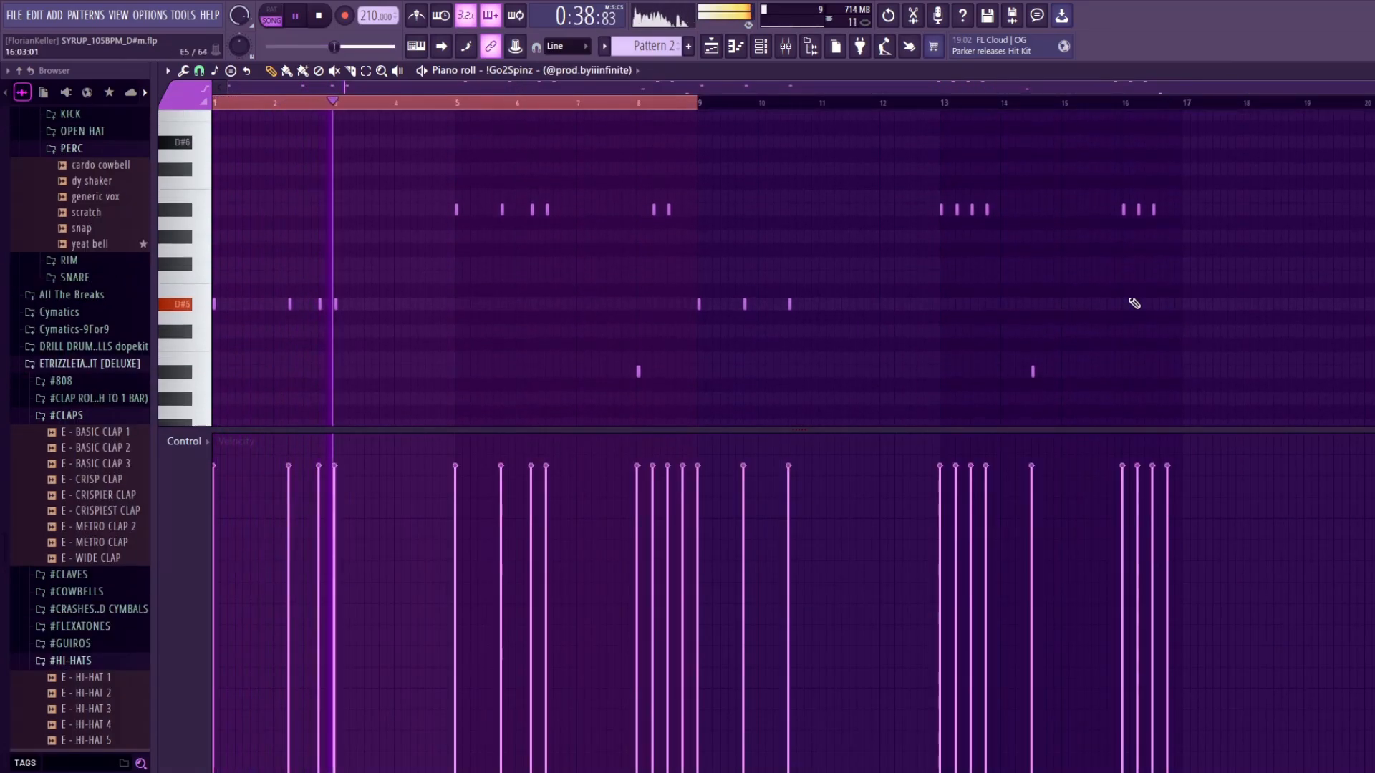
scroll(1102, 297, down, 1)
scroll(1077, 298, up, 2)
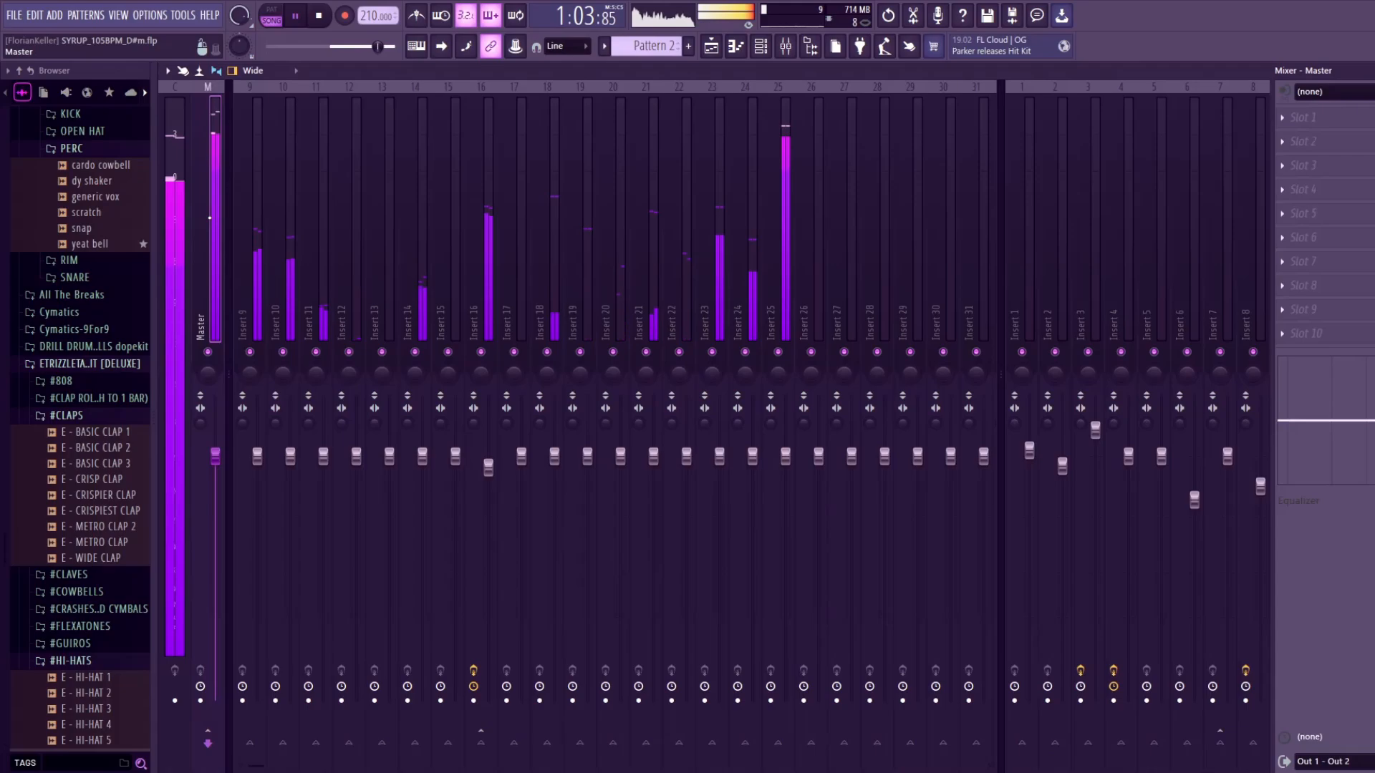
Load a saved mixer track preset on the Master track, adding Fruity Parametric EQ and Fruity Soft Clipper
right_click(215, 94)
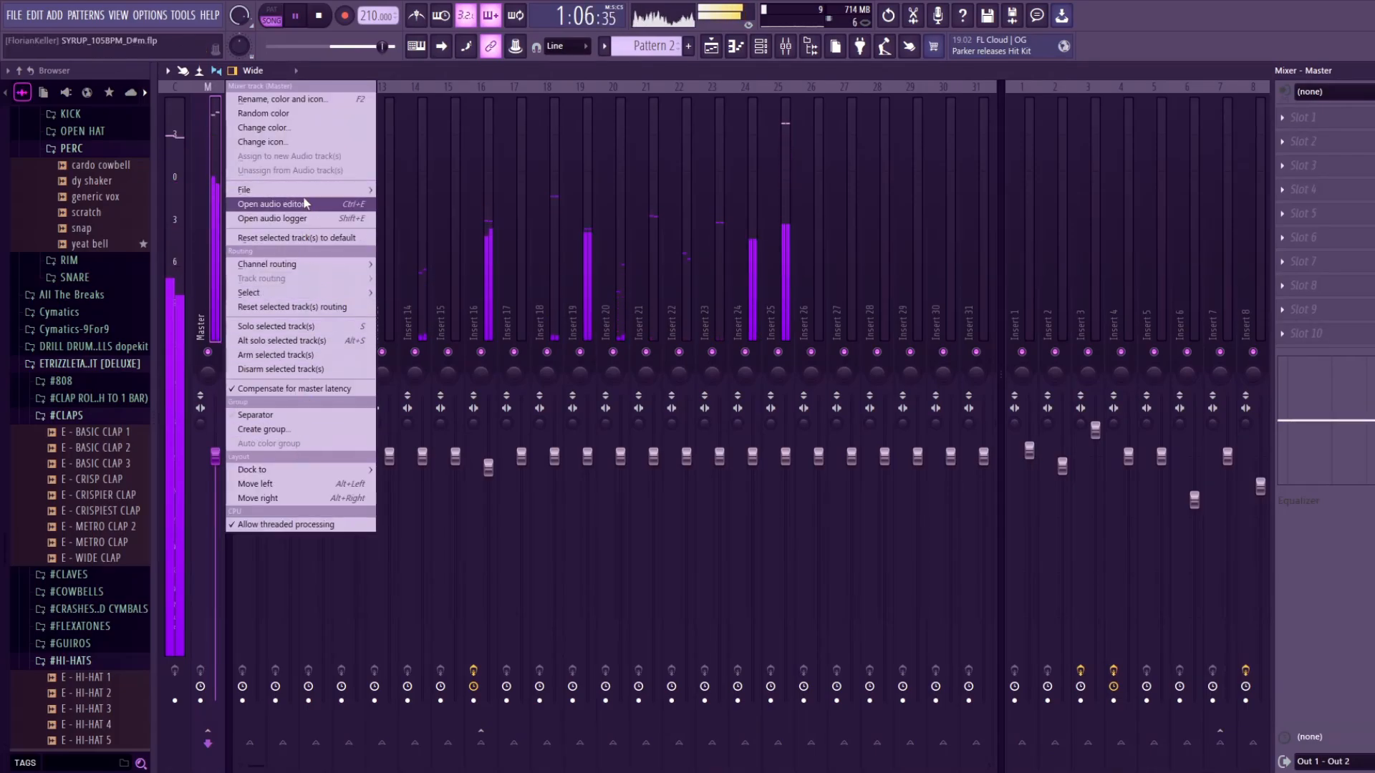
mouse_move(308, 190)
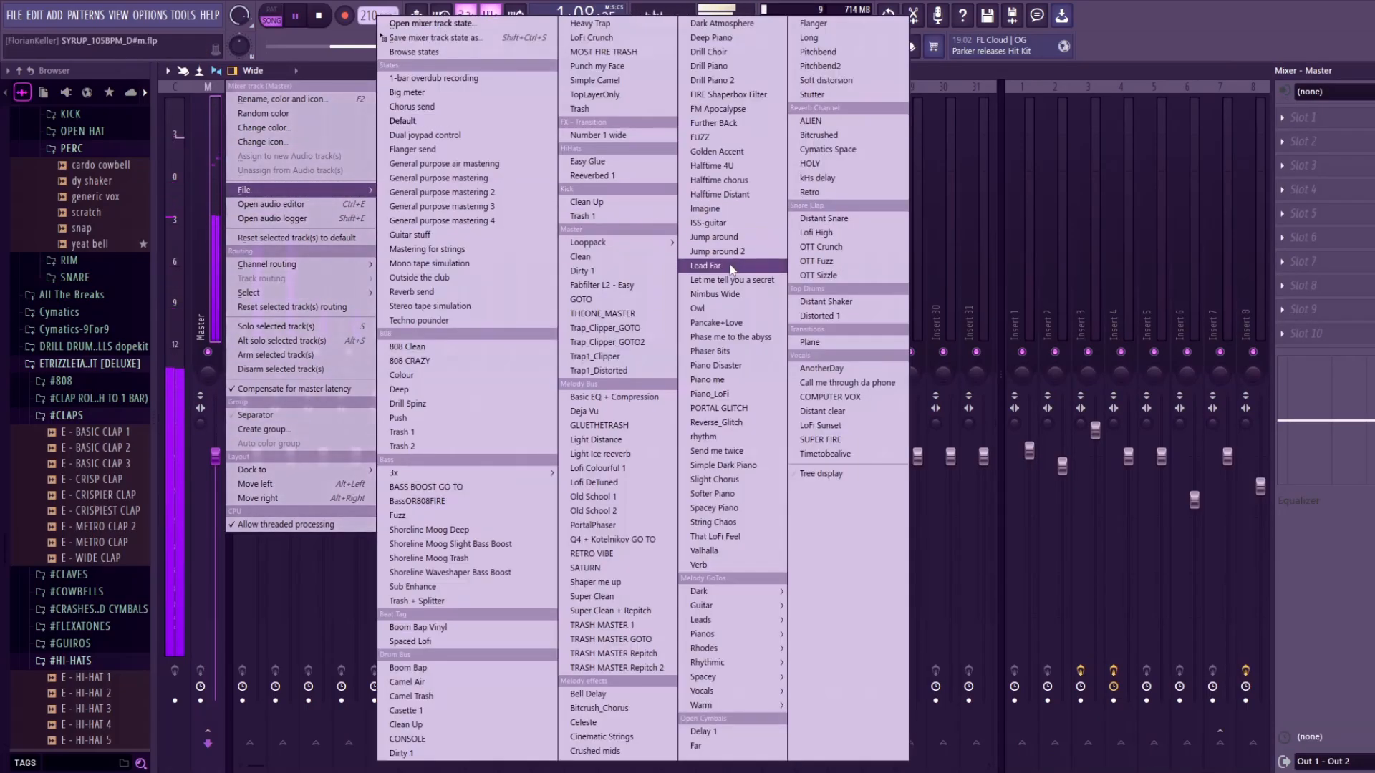
click(639, 318)
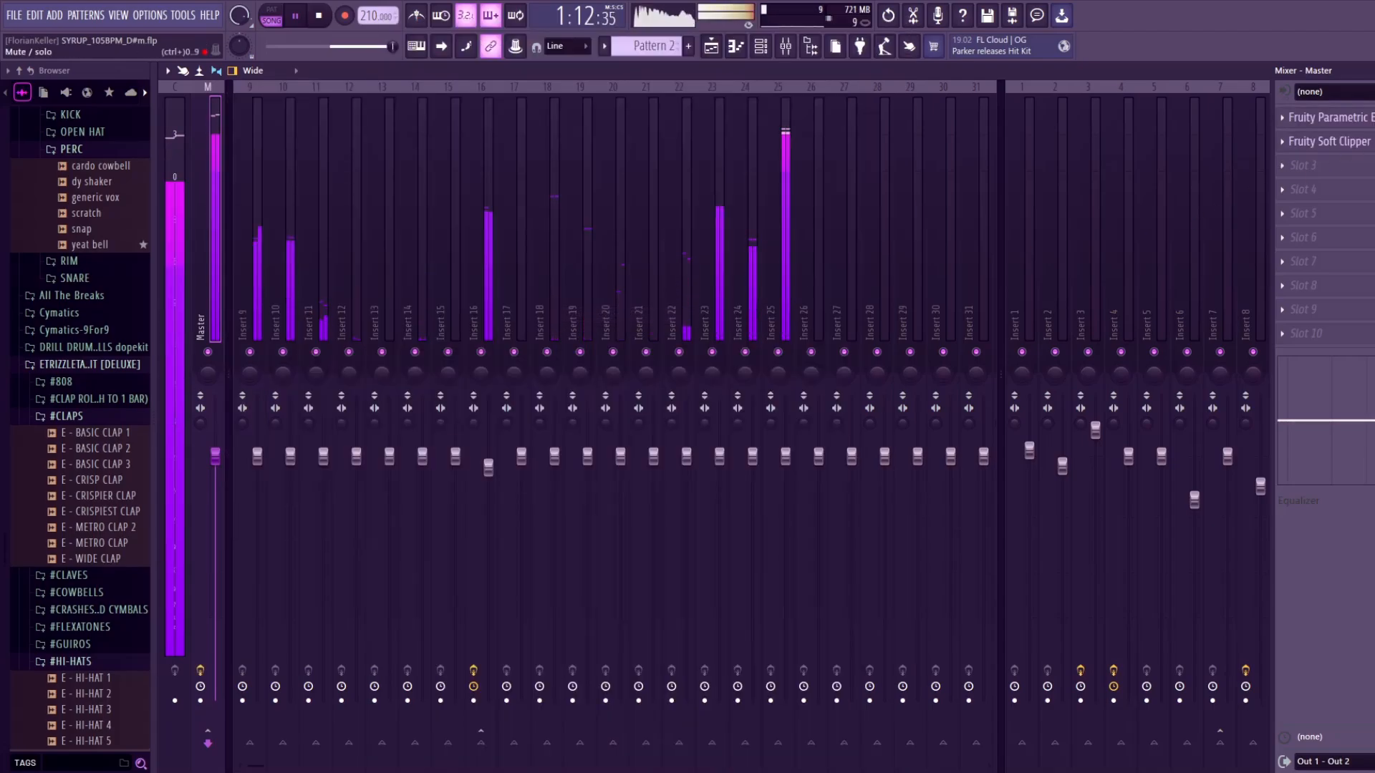
Examine the band settings of the Master's Fruity Parametric EQ with the song playing, and close the plugin
click(1351, 120)
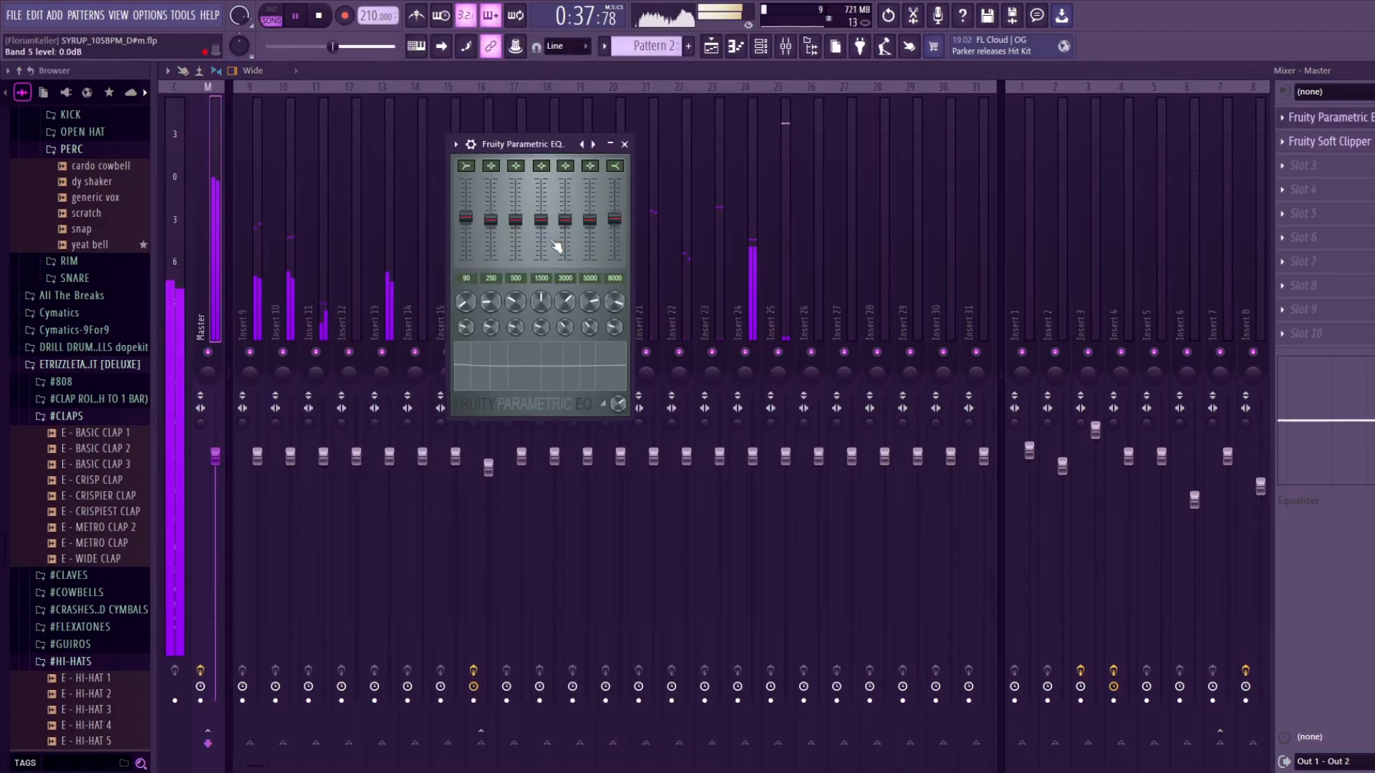
key(Escape)
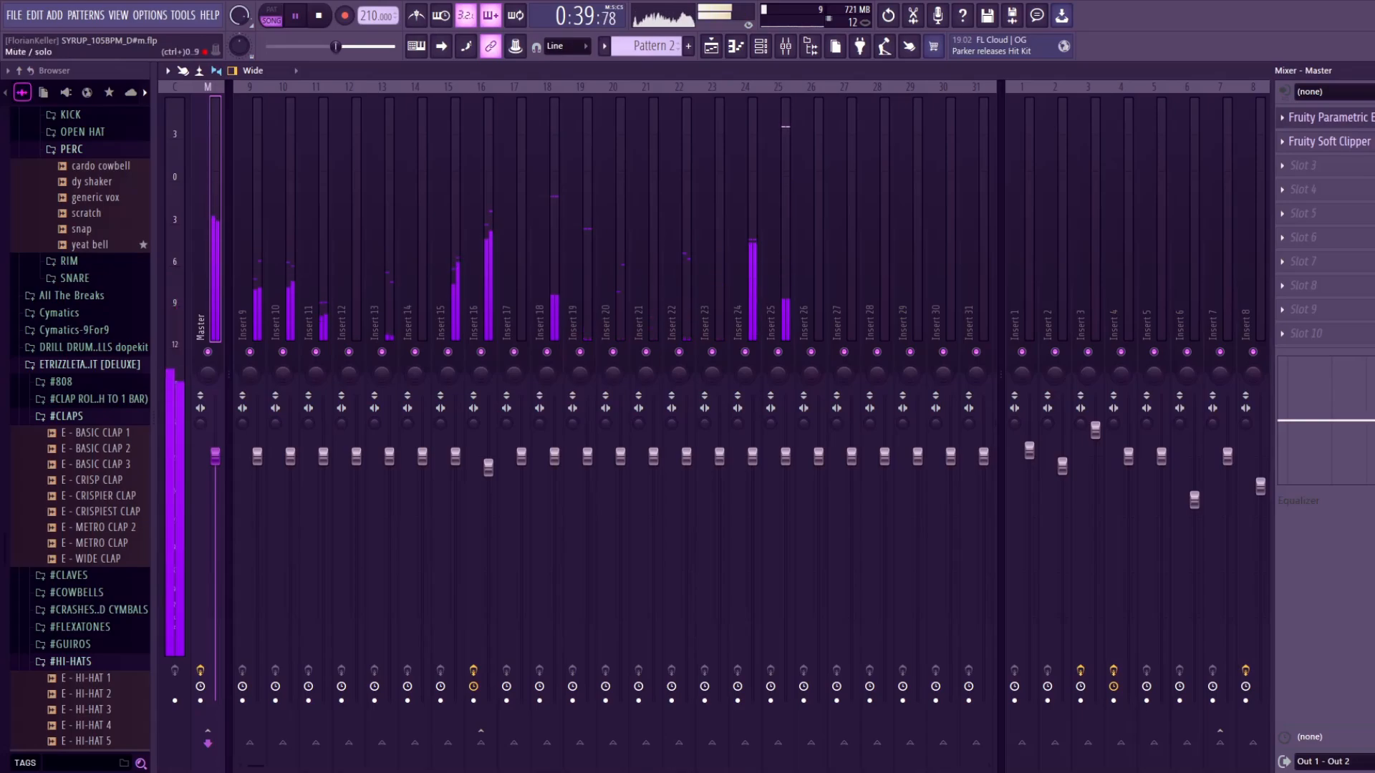
click(1350, 119)
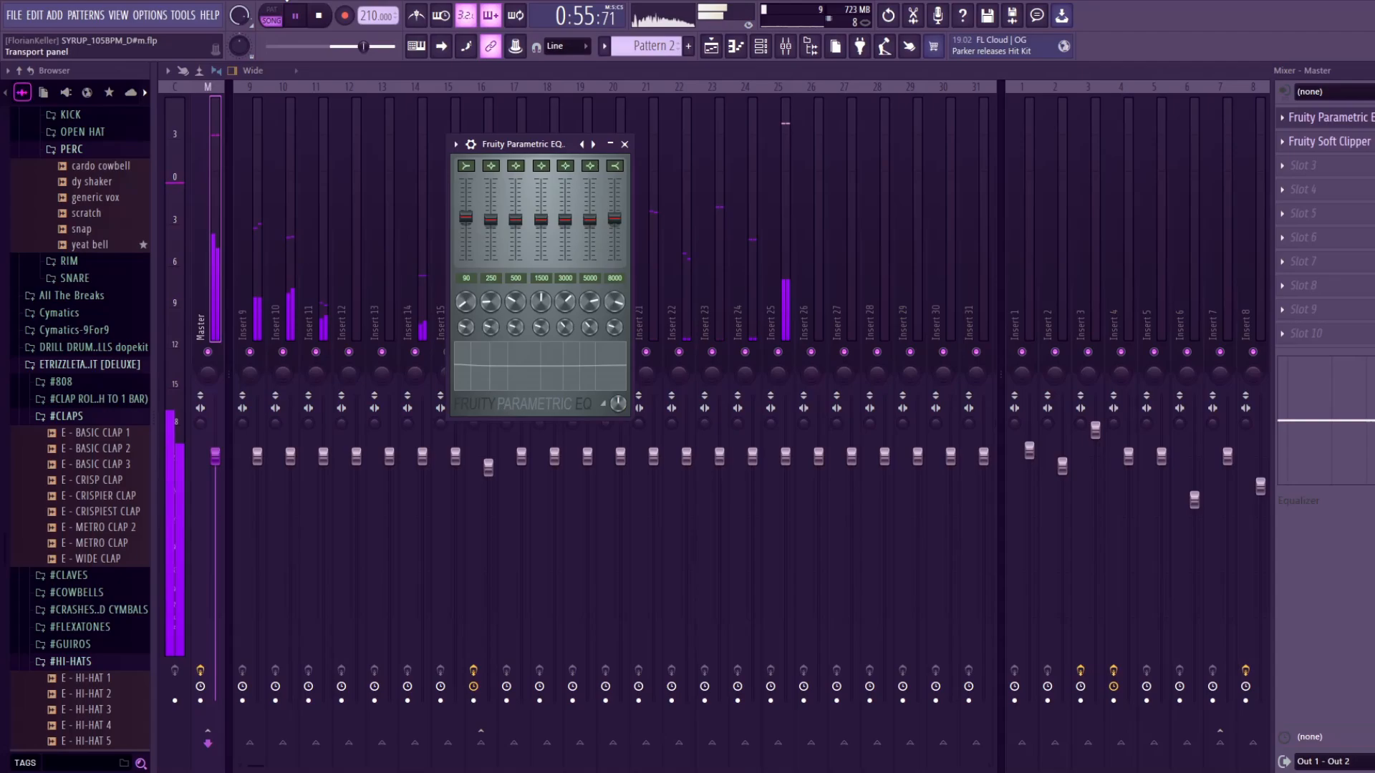
click(297, 16)
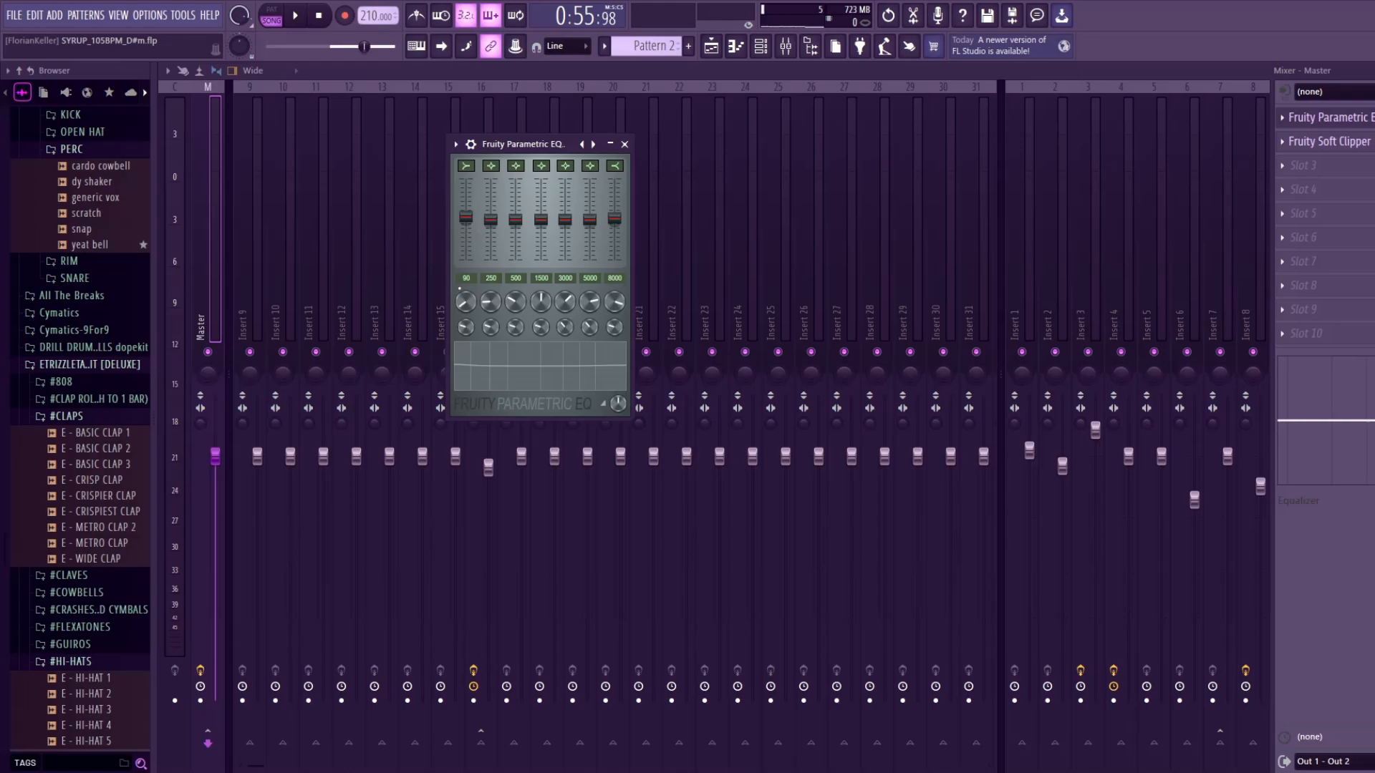
click(301, 15)
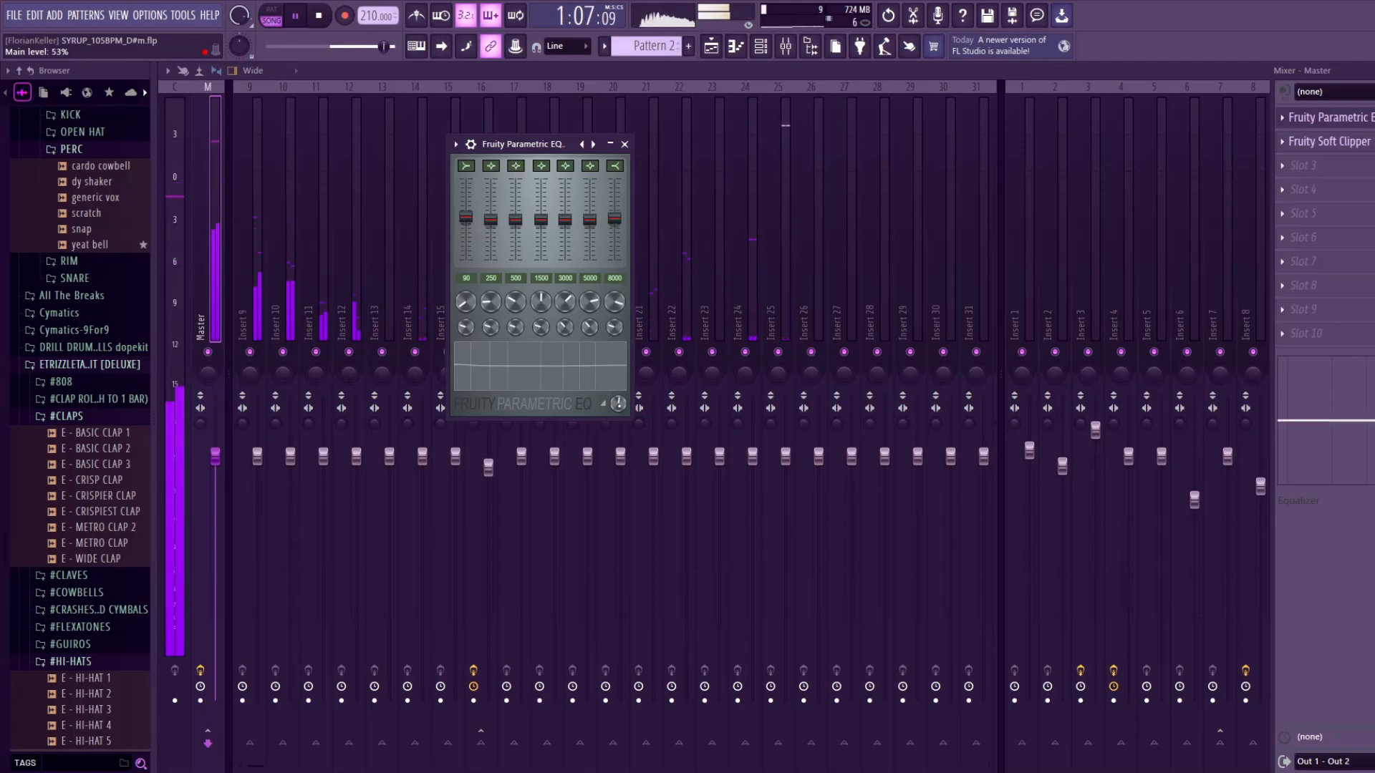
click(624, 144)
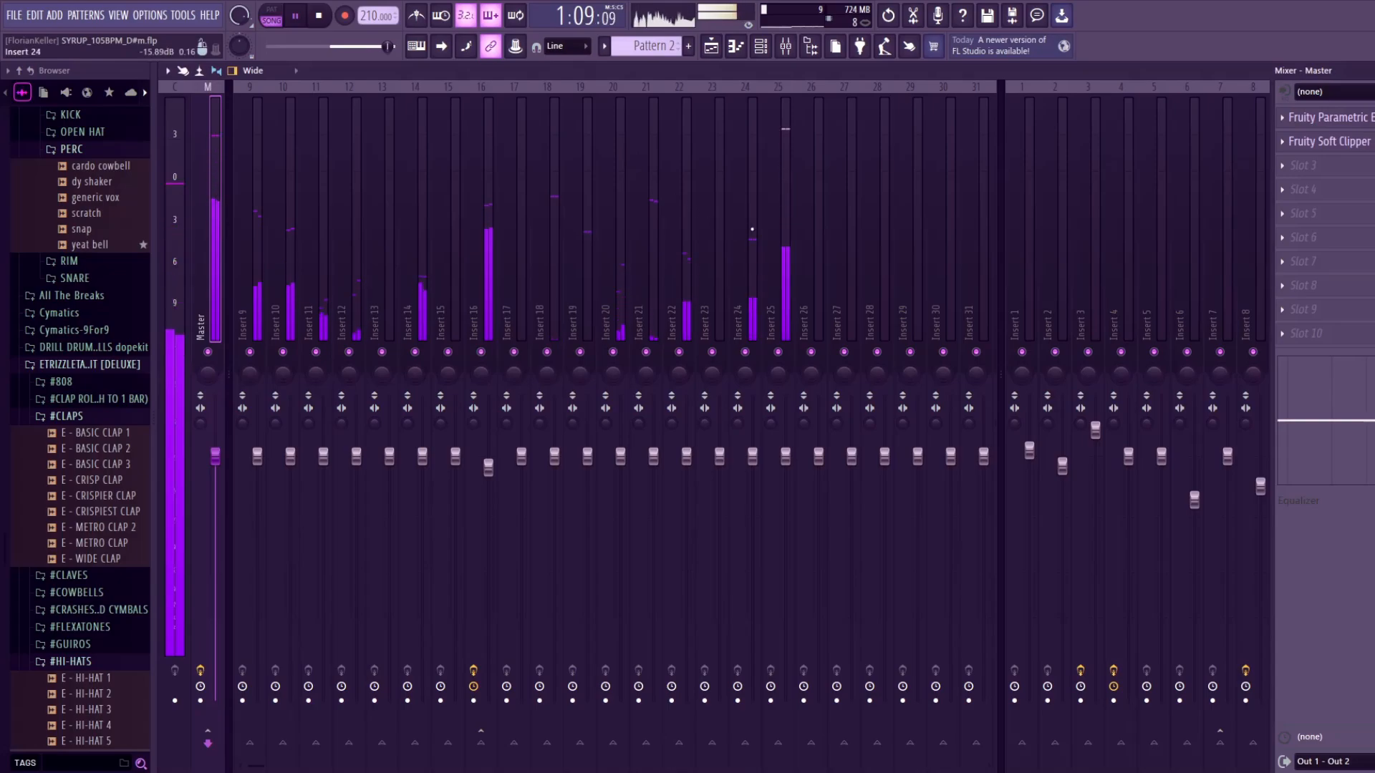
click(680, 251)
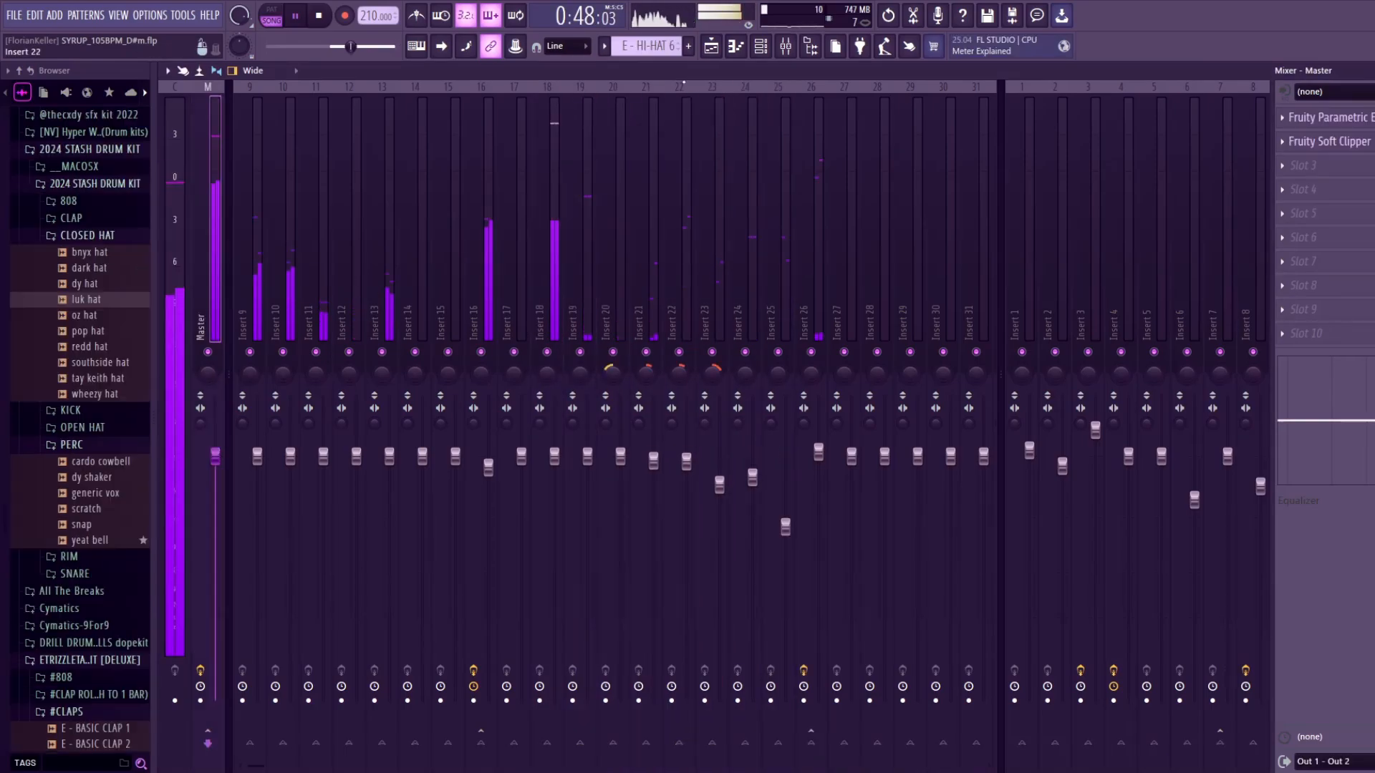
Play through the playlist arrangement and examine the transition from the intro clips to the drum section at bar 33
key(F5)
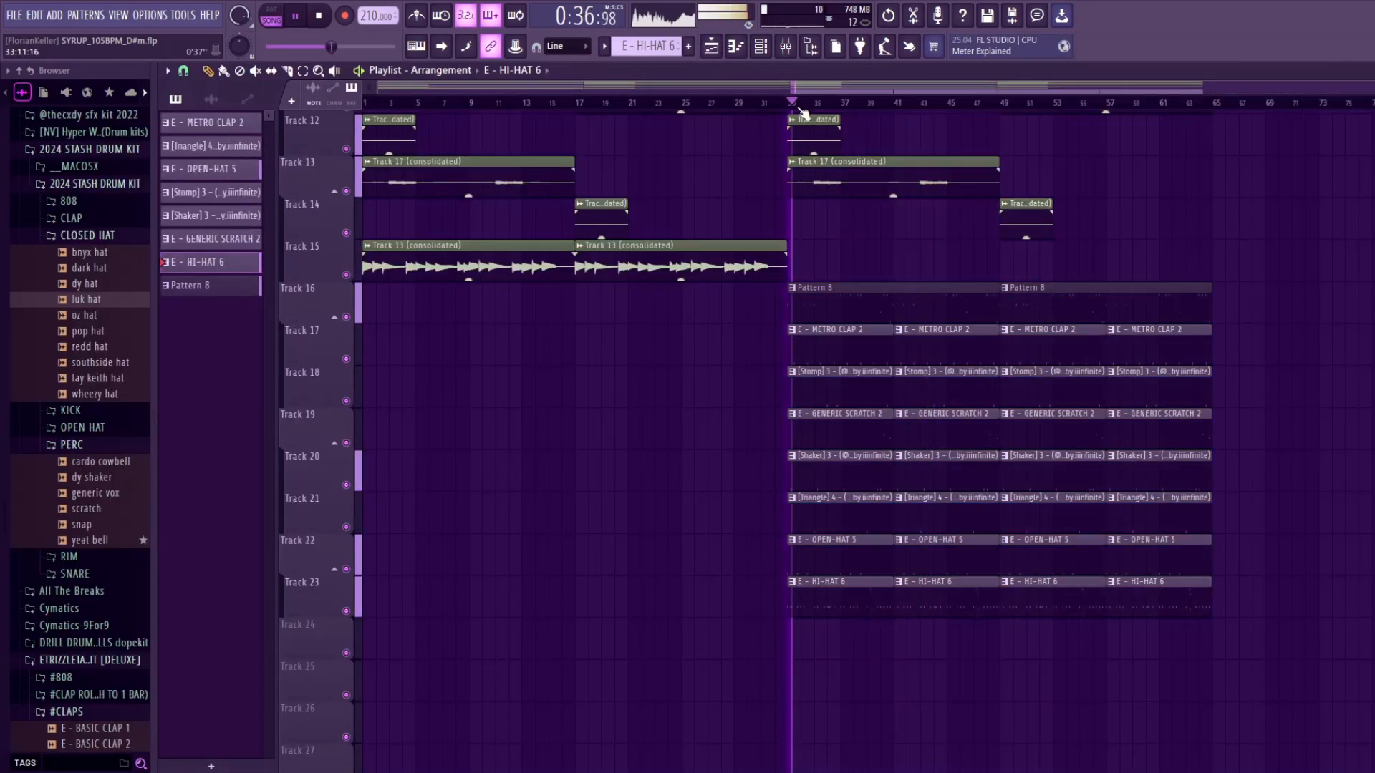
scroll(1074, 266, up, 4)
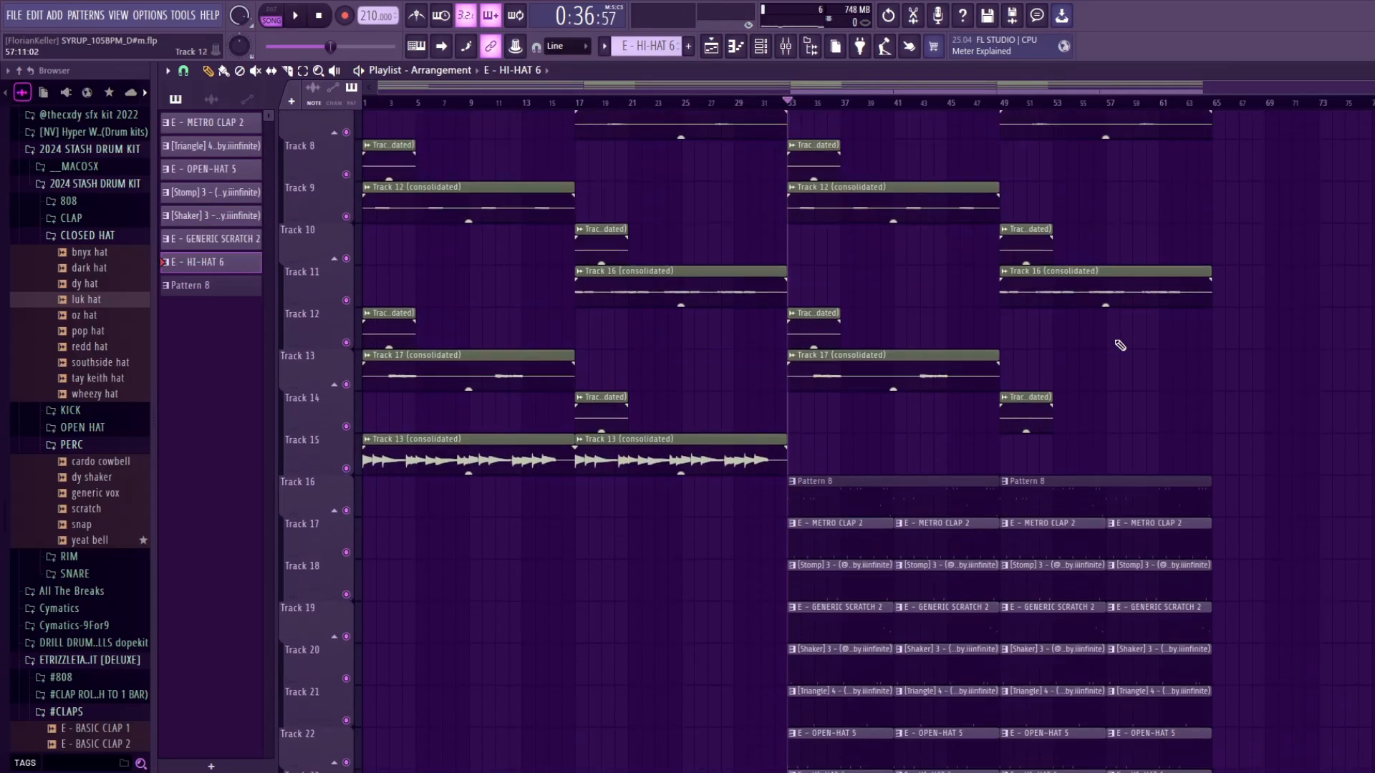
scroll(1121, 345, up, 2)
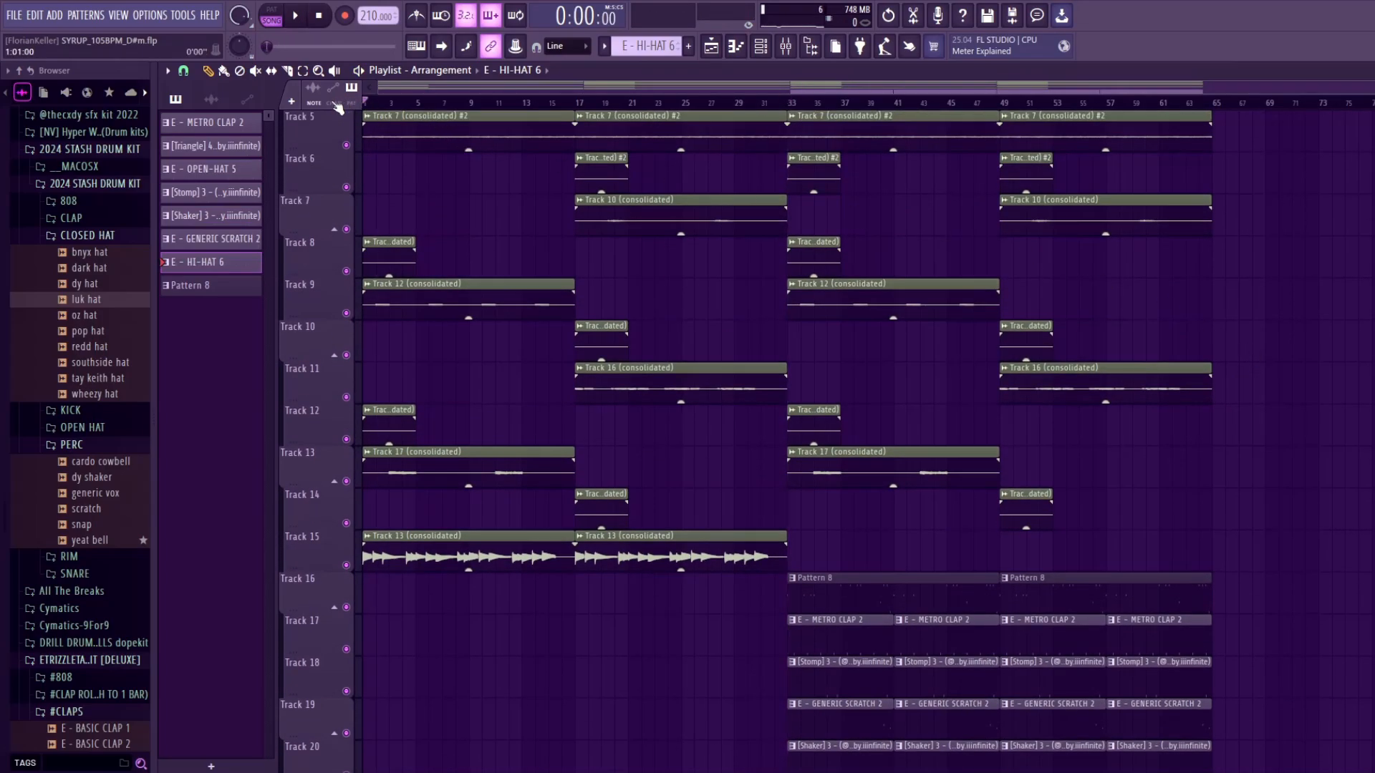
key(space)
scroll(665, 247, down, 1)
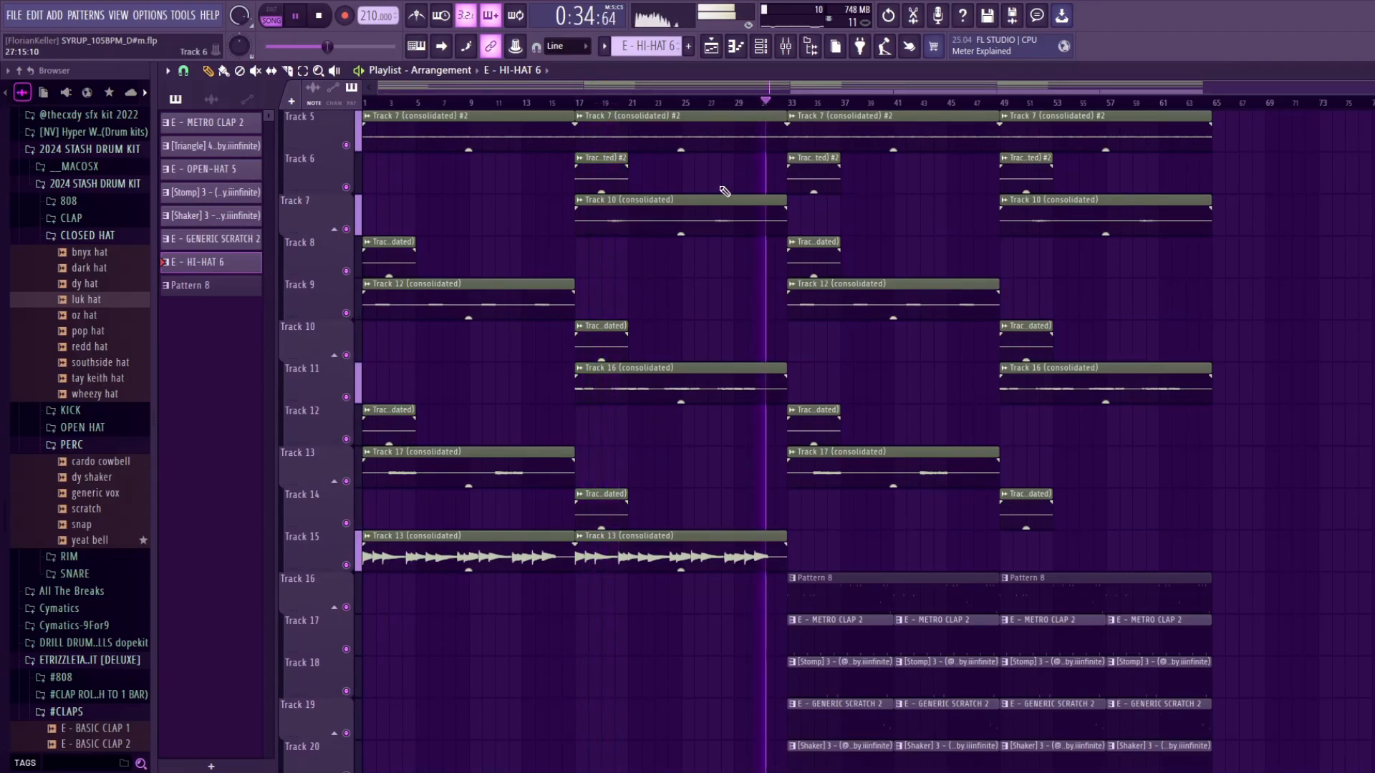
ctrl+scroll(723, 191, up, 2)
key(space)
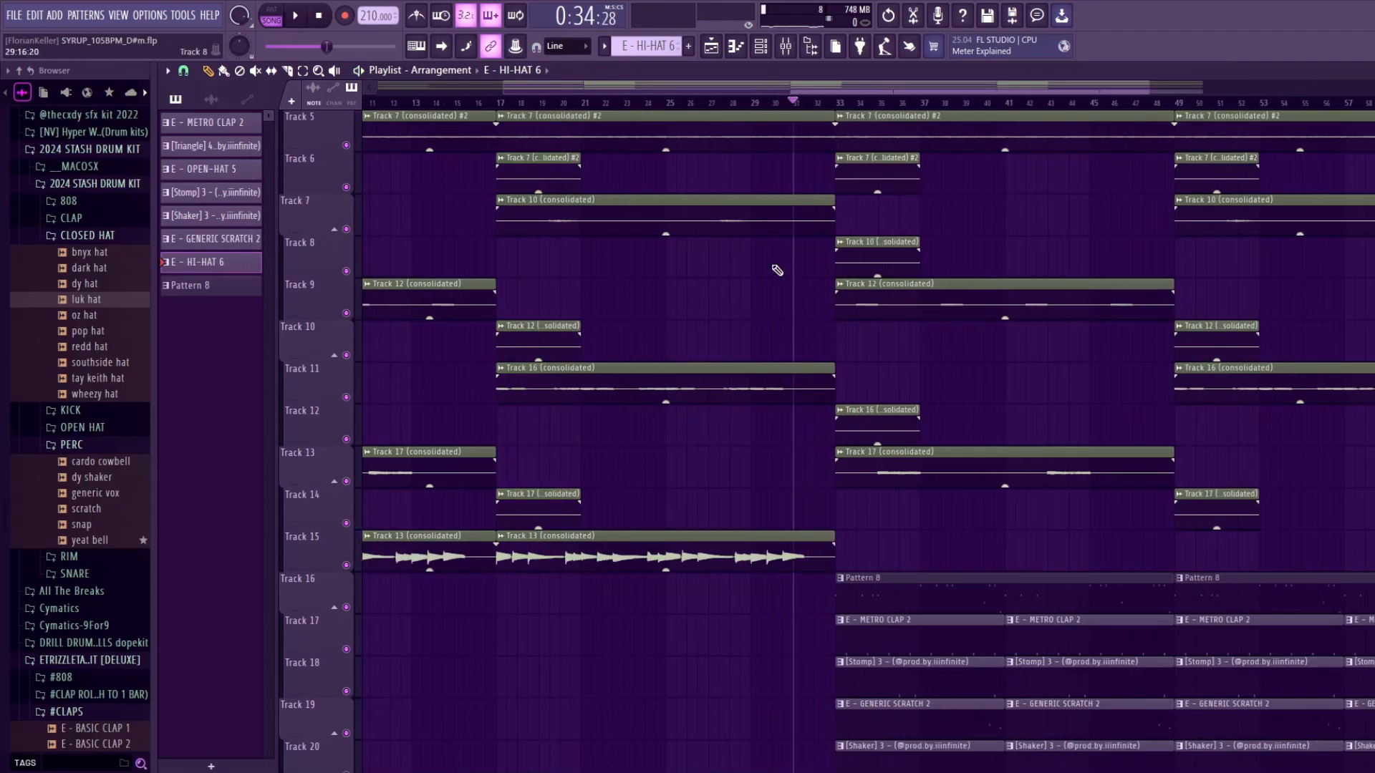
scroll(777, 270, up, 2)
click(858, 106)
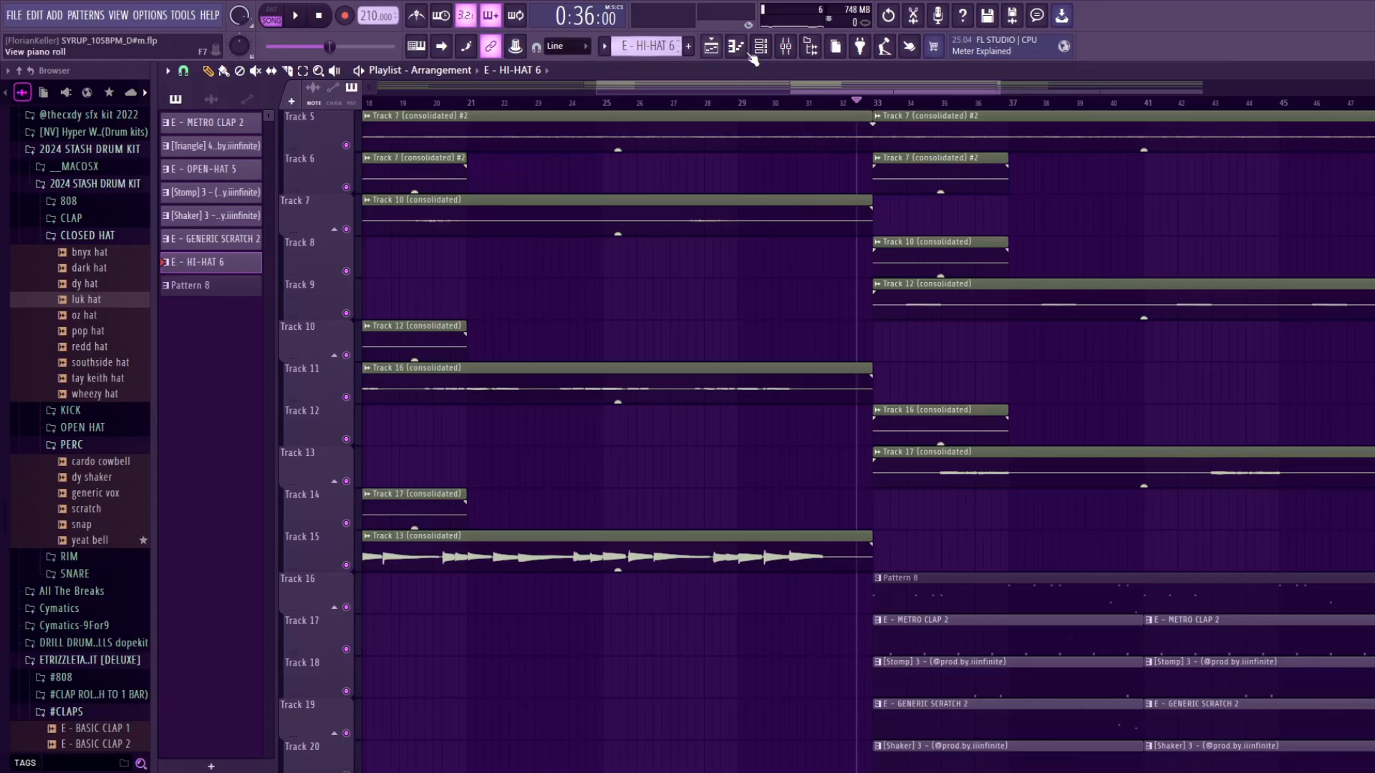
drag(877, 111, 819, 107)
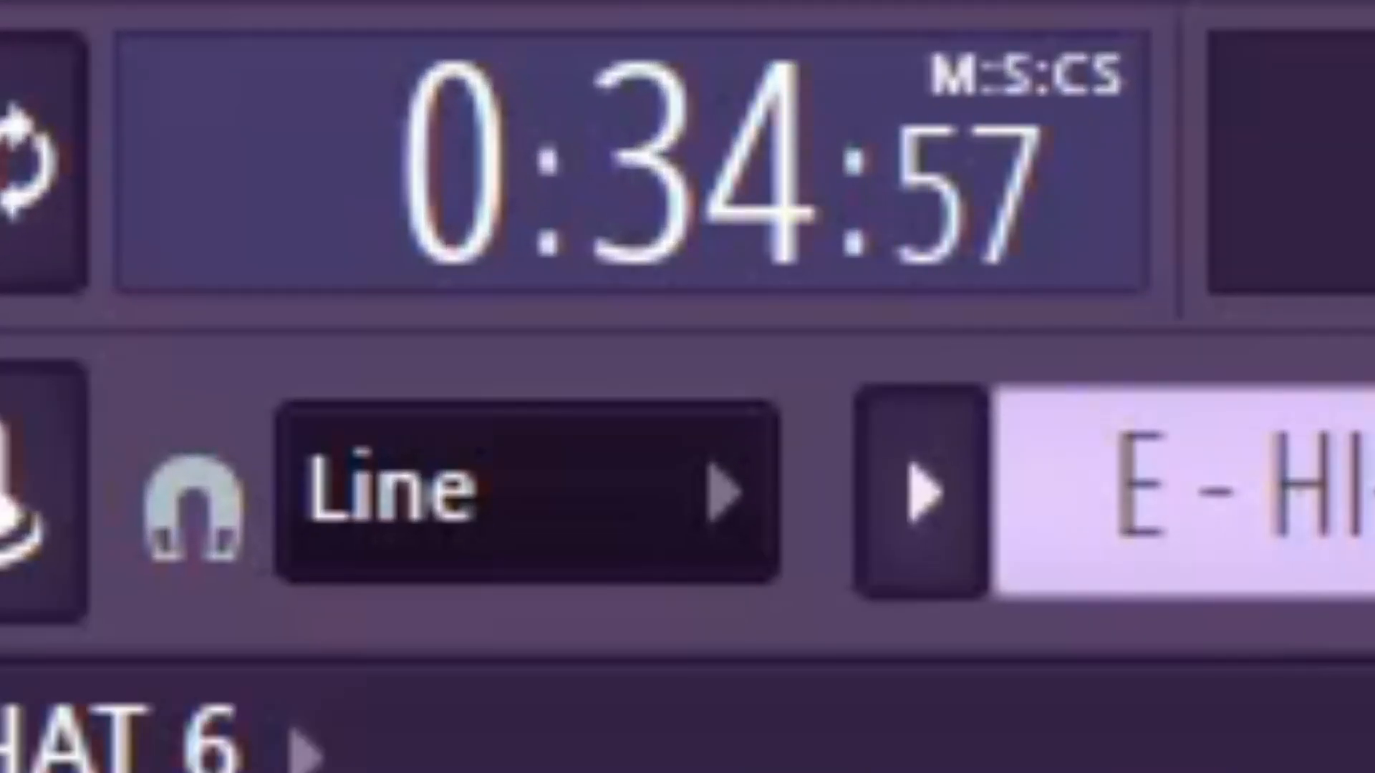
Listen to the drumless intro section from bar 22 and again from the start of the song
click(658, 105)
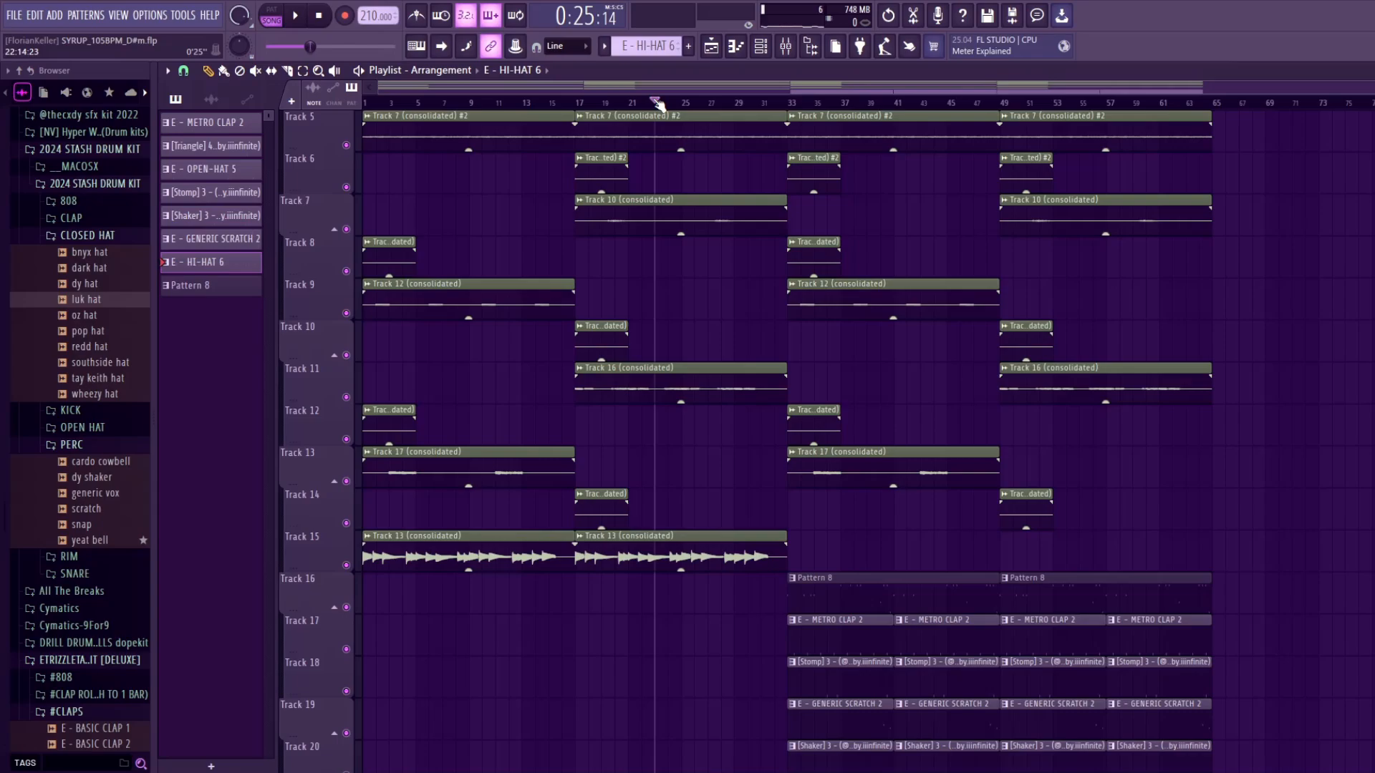
key(space)
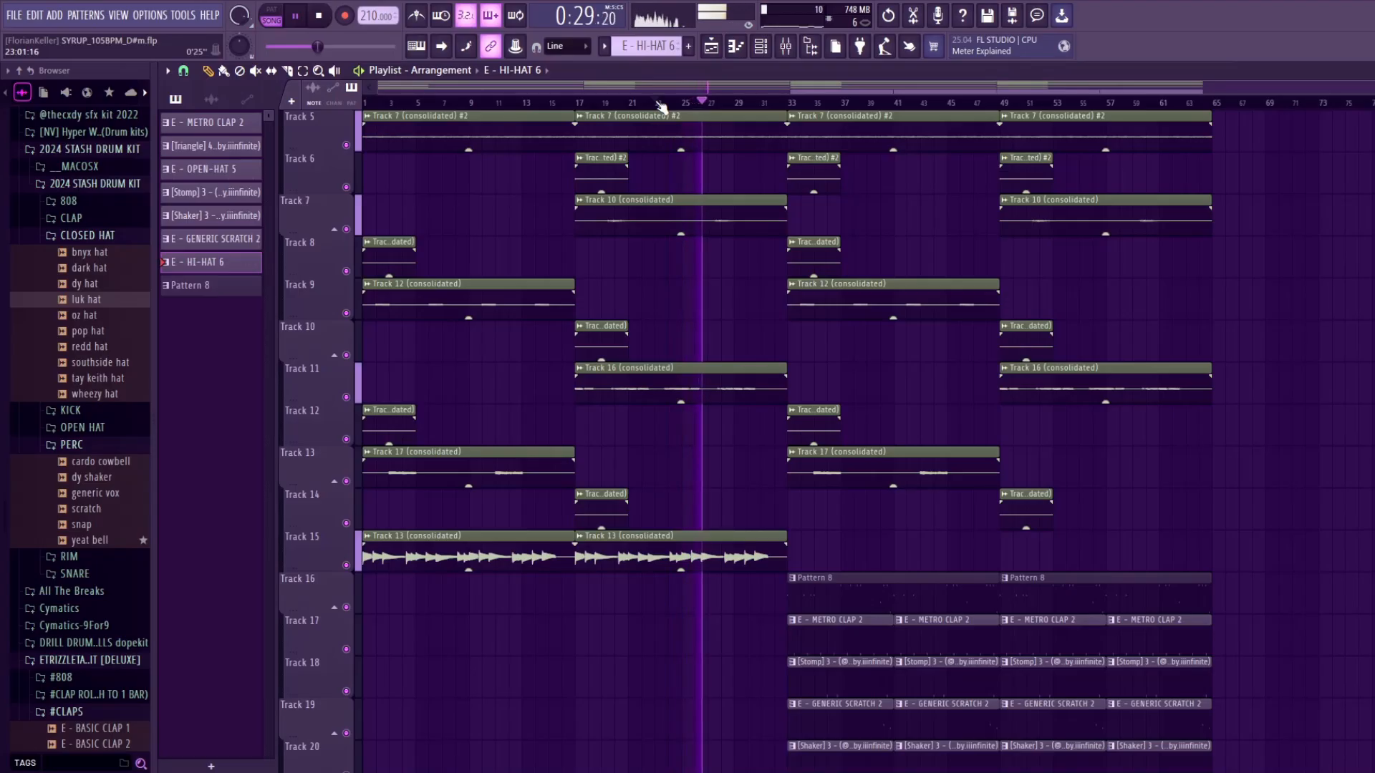
key(space)
key(space)
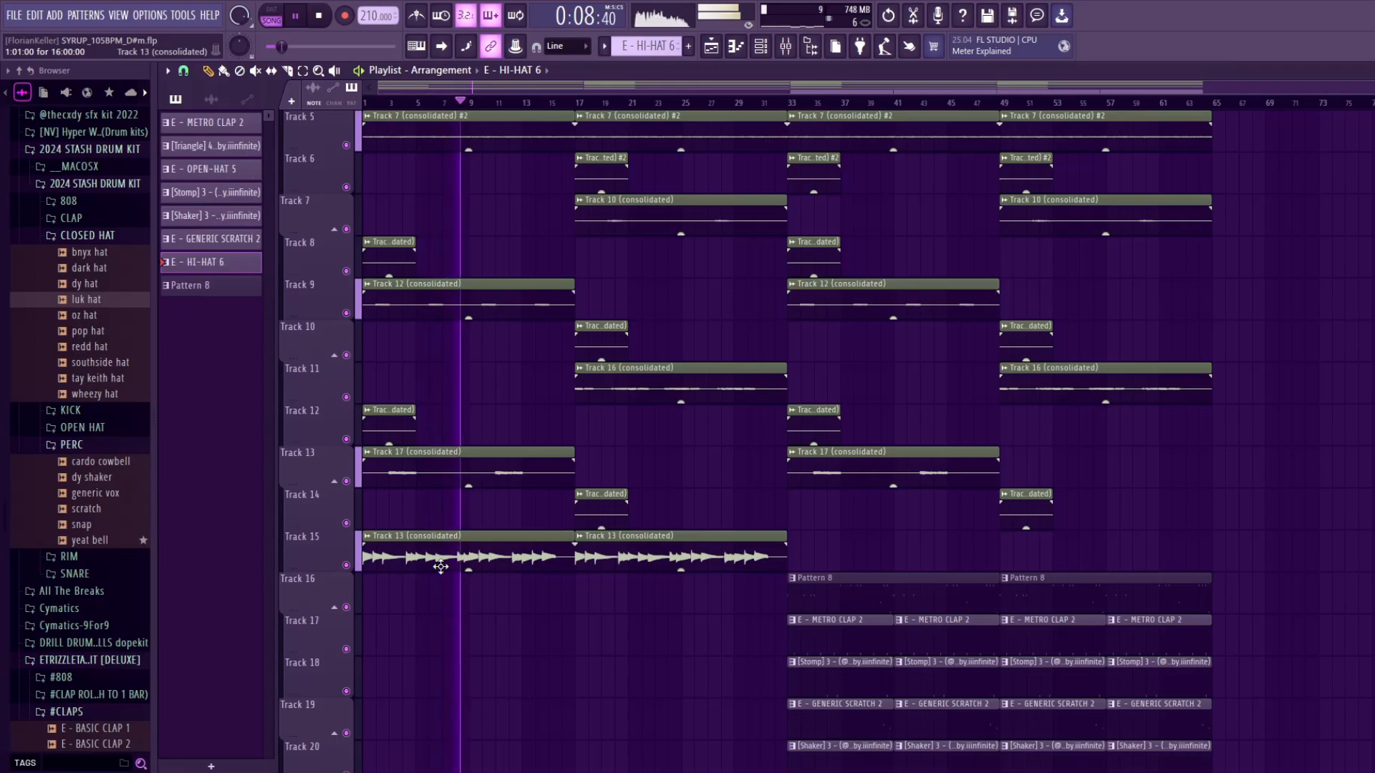
key(space)
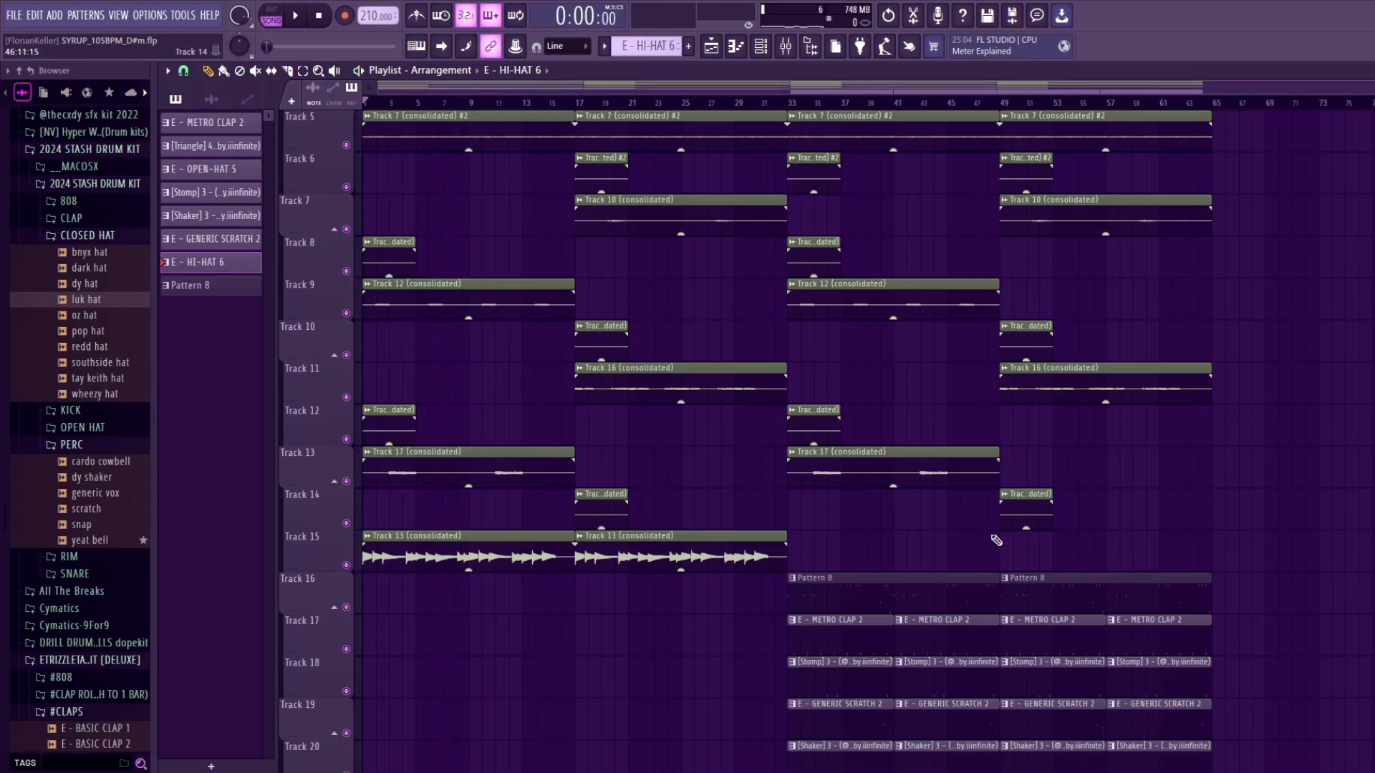
Insert two empty playlist tracks above the Track 13 (consolidated) clips, and delete the short bar 1 clips on Tracks 8 and 12
scroll(996, 540, down, 1)
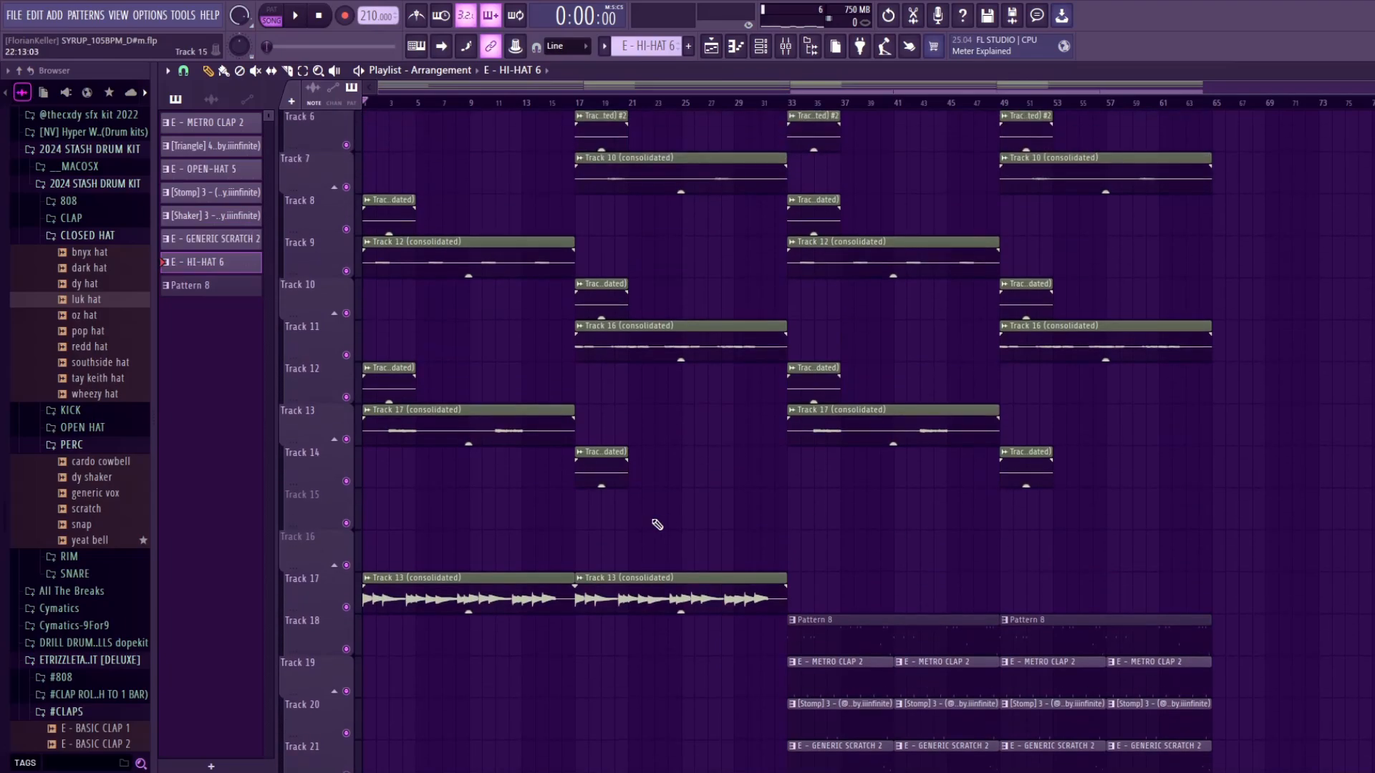
scroll(624, 592, up, 4)
scroll(615, 583, down, 2)
Create a new empty pattern and restart the song's playback from the beginning
key(F4)
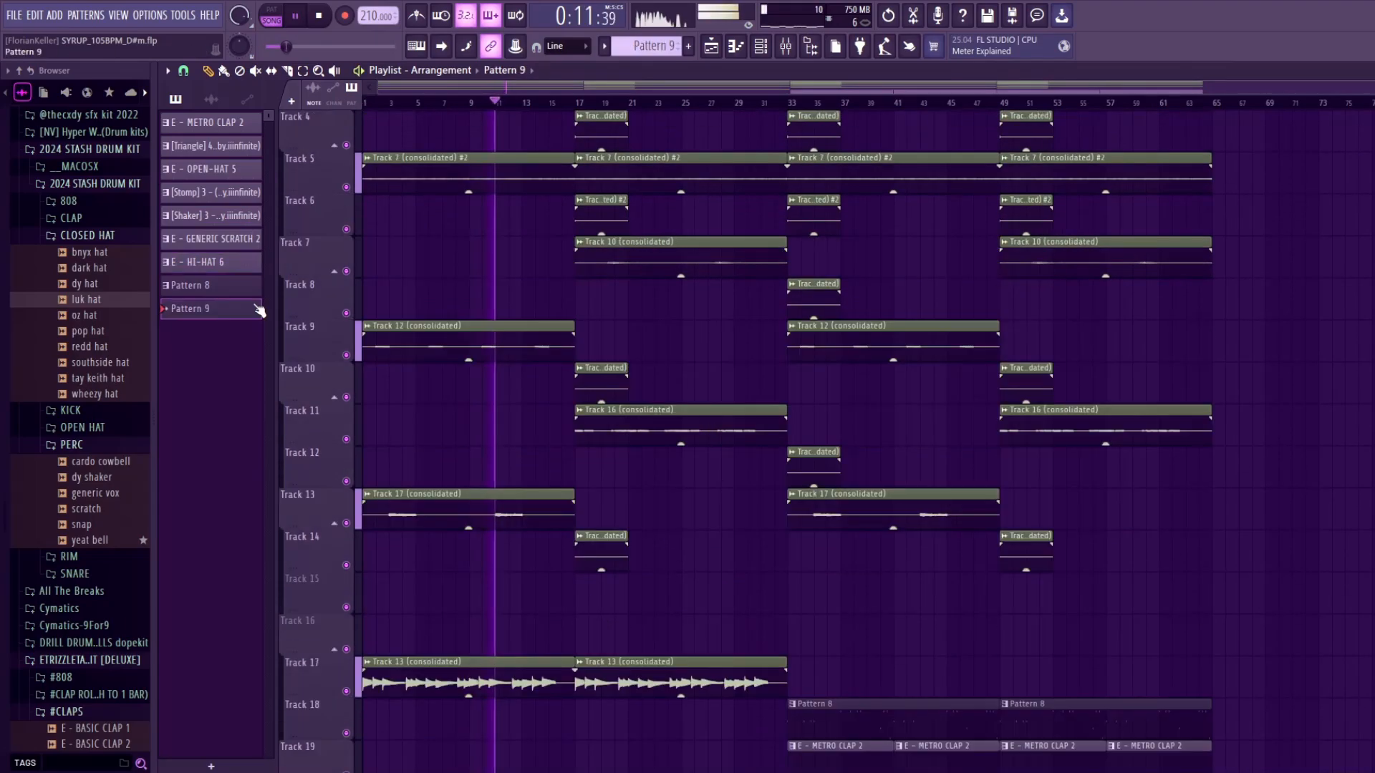
key(space)
drag(260, 308, 485, 601)
scroll(745, 403, down, 3)
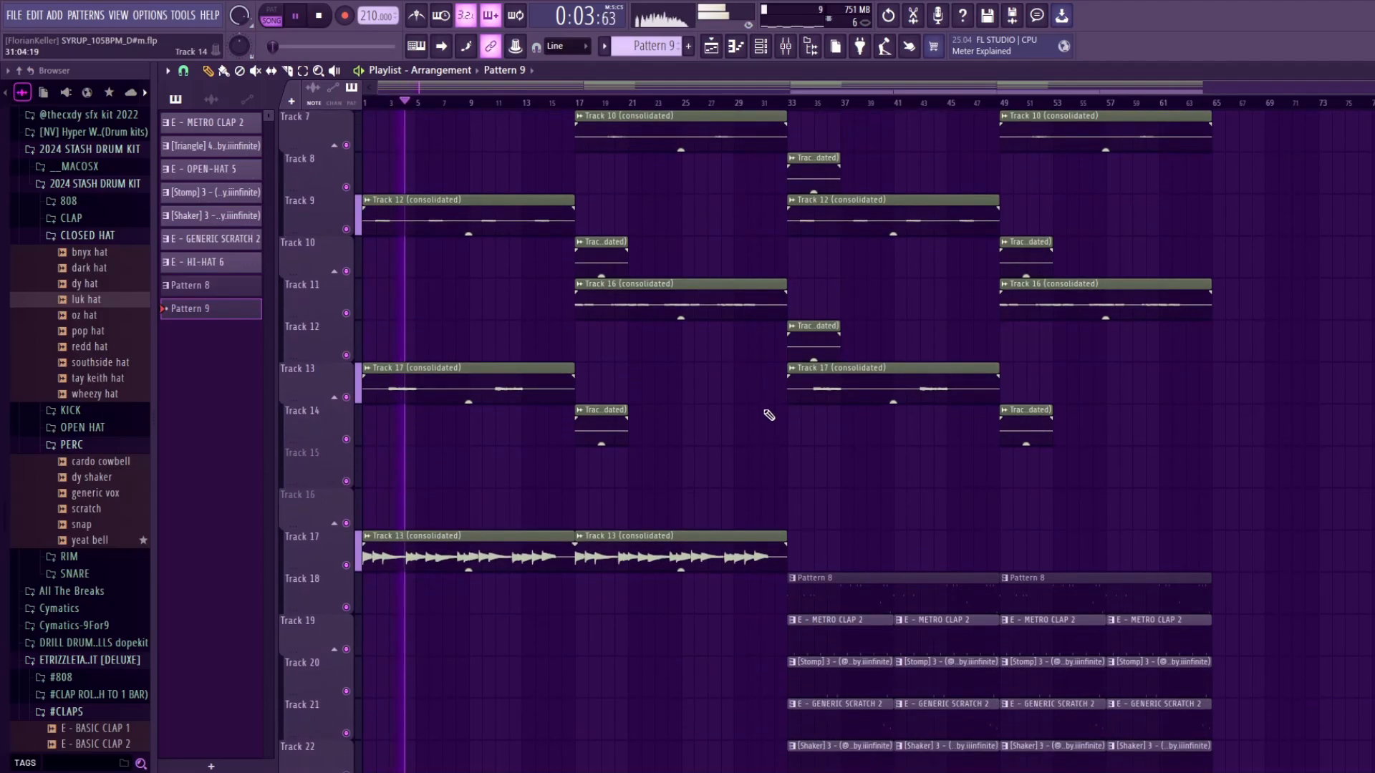
Open the full generator plugin list for a new channel, search it for "vo", and browse all entries
click(763, 53)
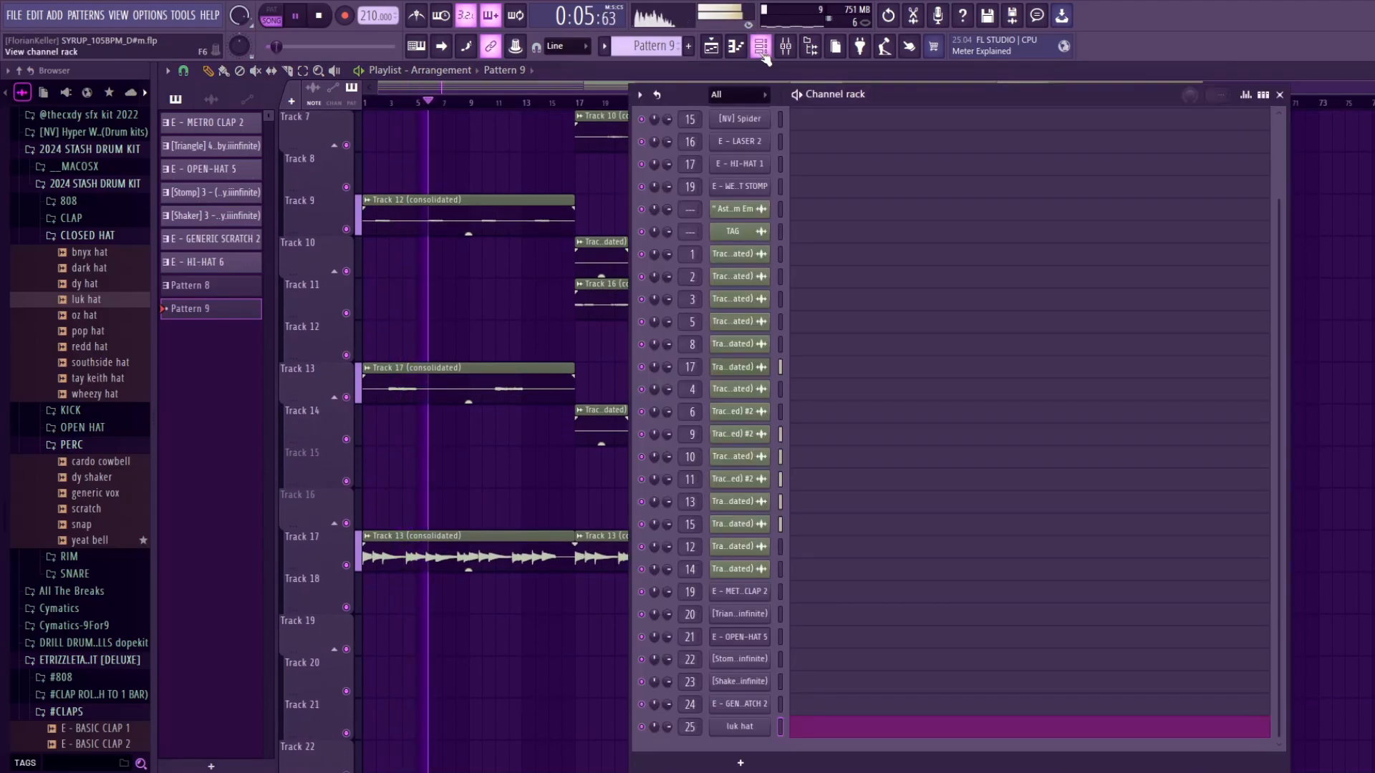
click(739, 763)
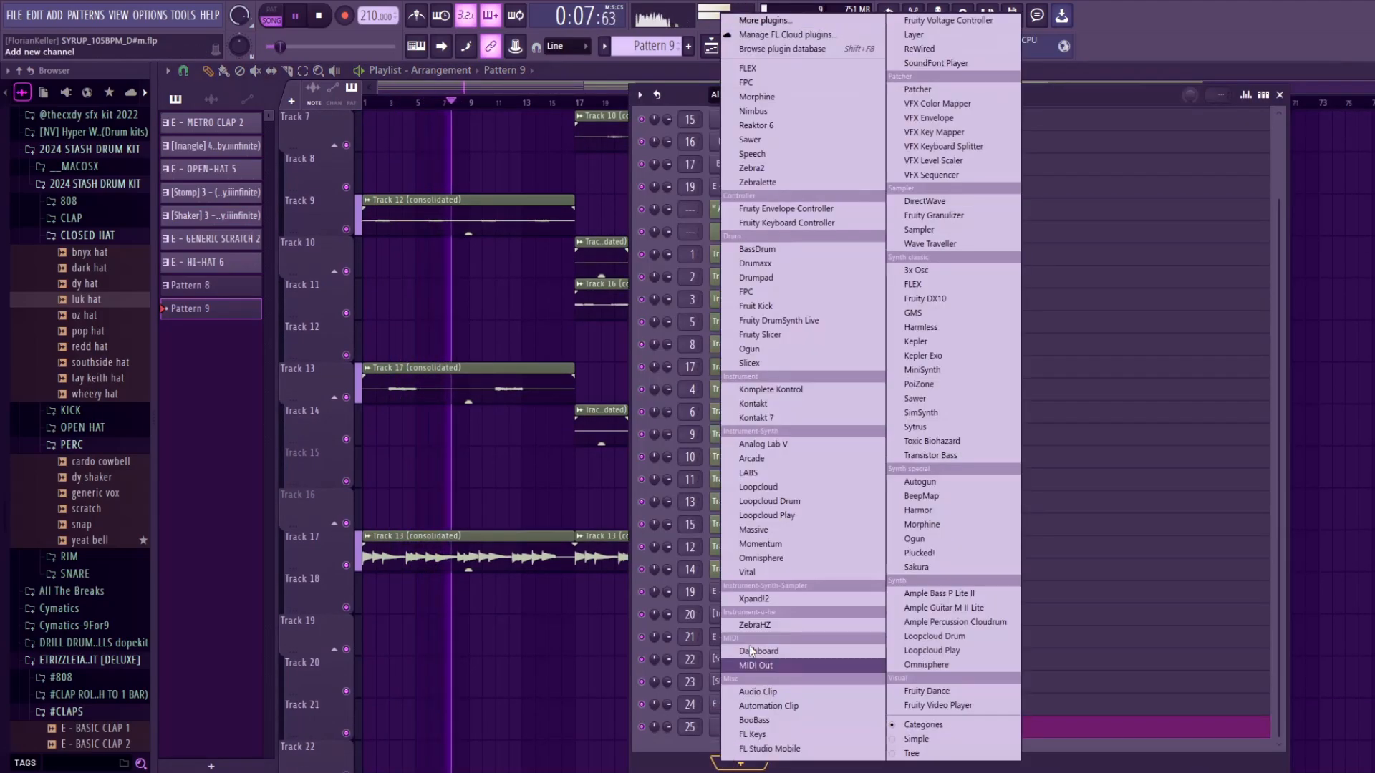
click(670, 19)
text(vo)
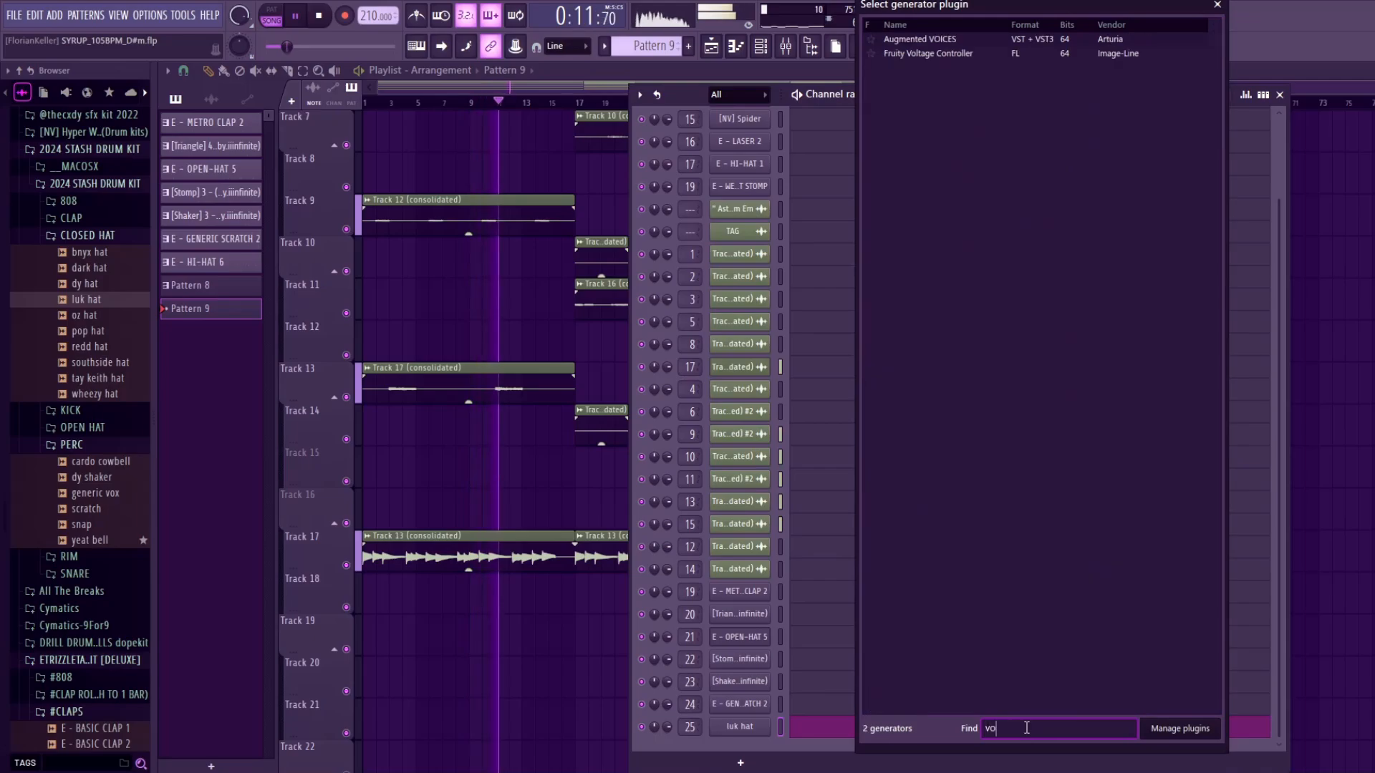
key(BackSpace)
key(BackSpace)
scroll(1010, 633, down, 13)
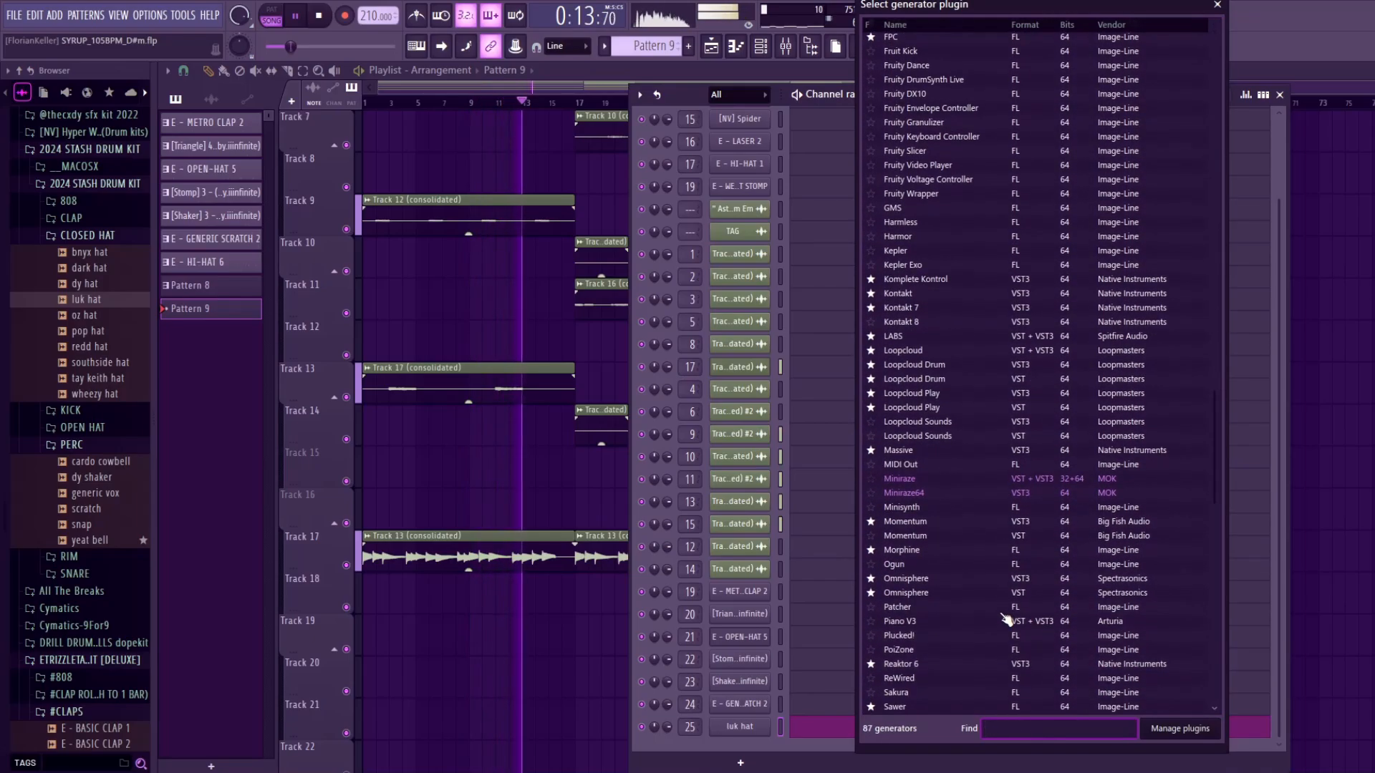
scroll(1016, 636, up, 13)
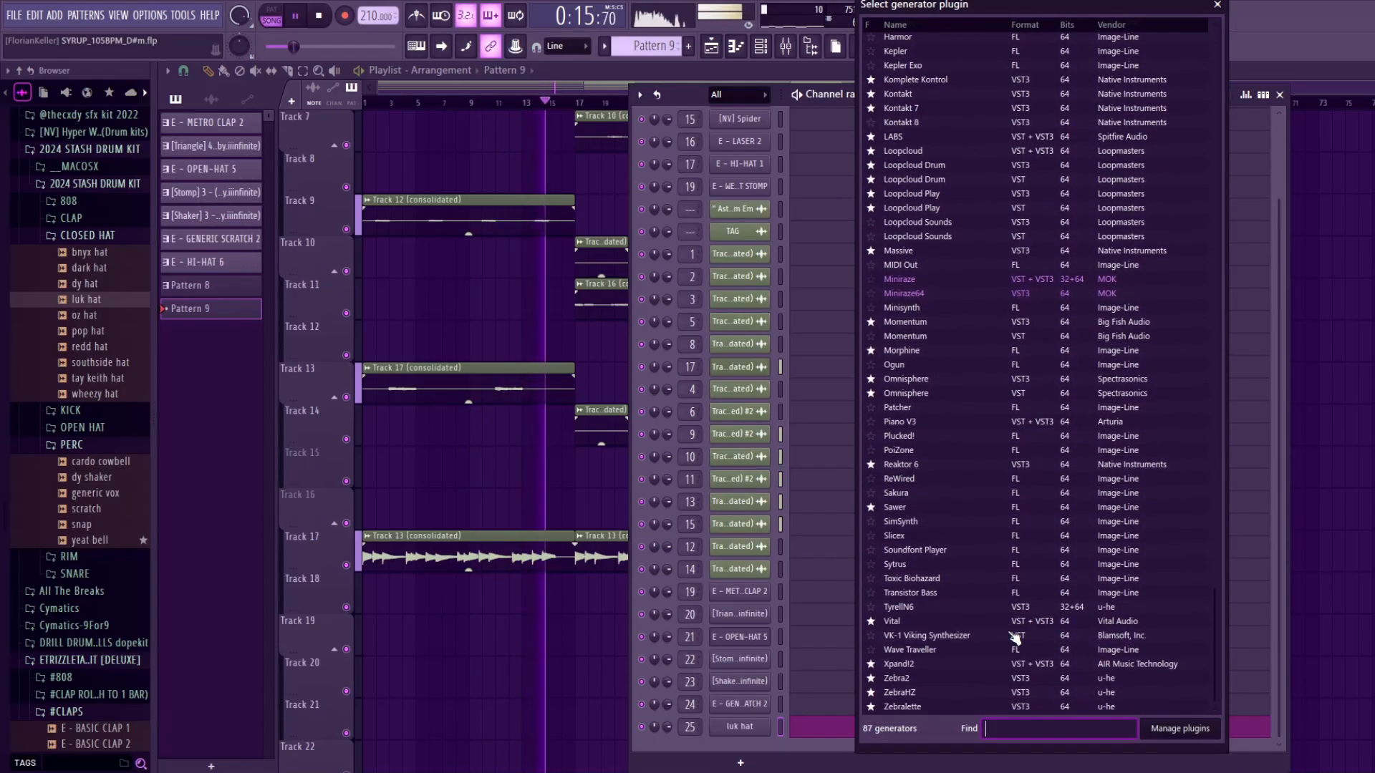
Search the generator plugins for "vo" again and for "loo", and add Loopcloud as a new channel
click(1030, 727)
text(vo)
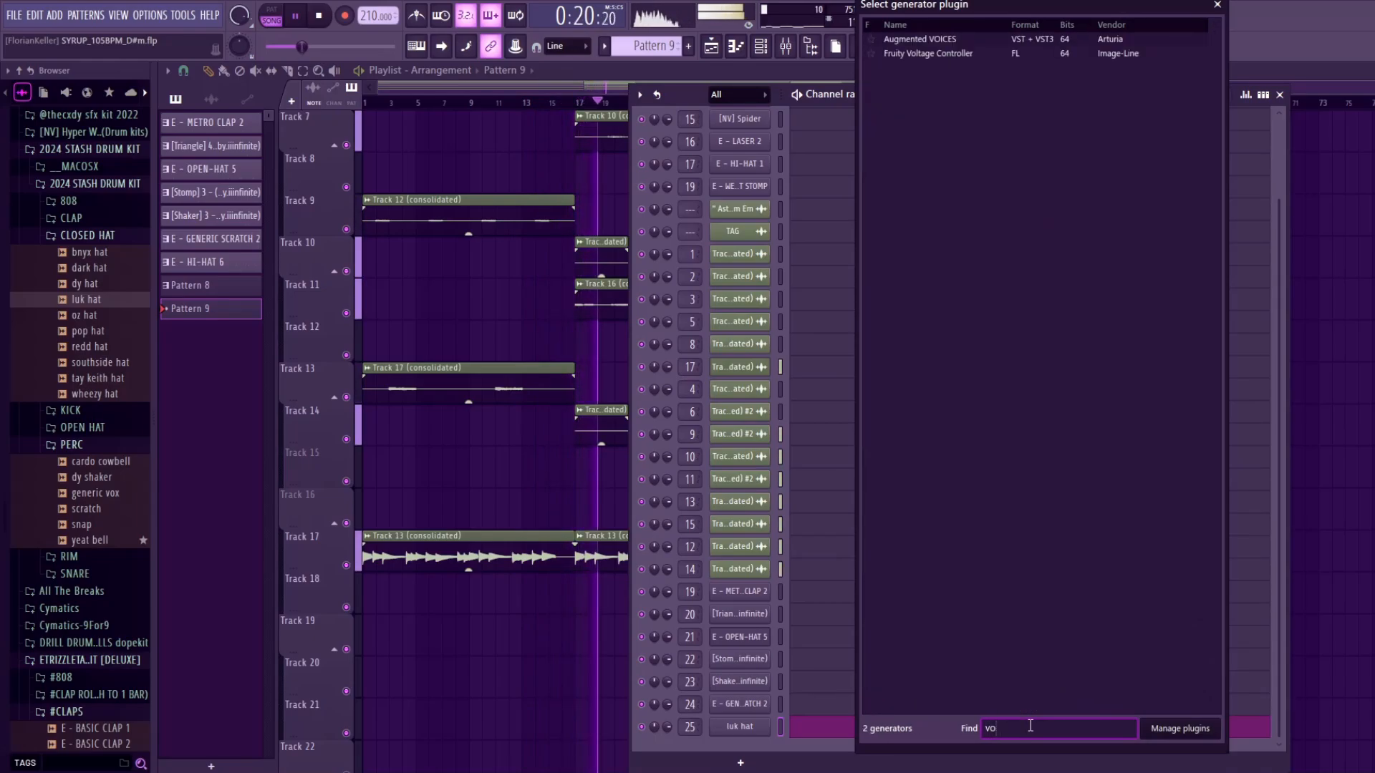
key(BackSpace)
key(BackSpace)
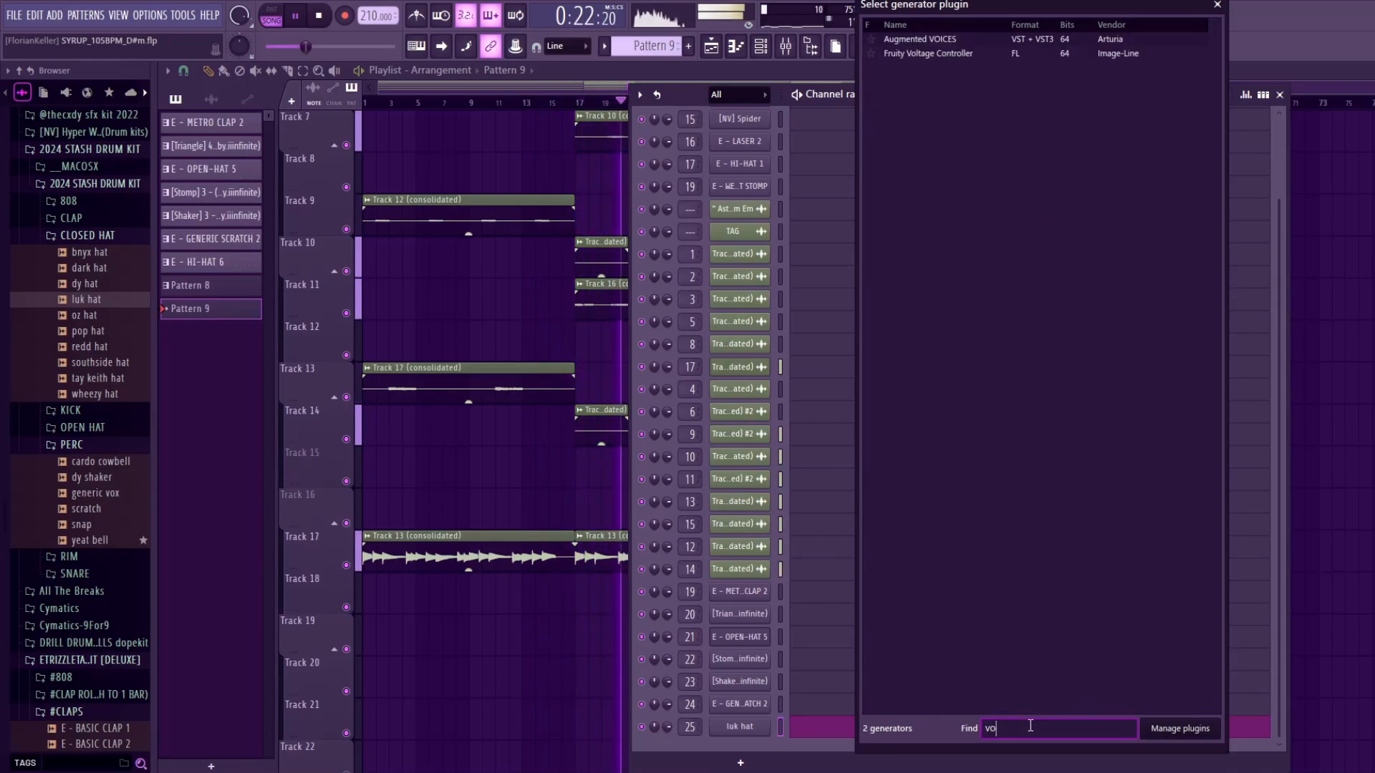
text(loo)
double_click(974, 41)
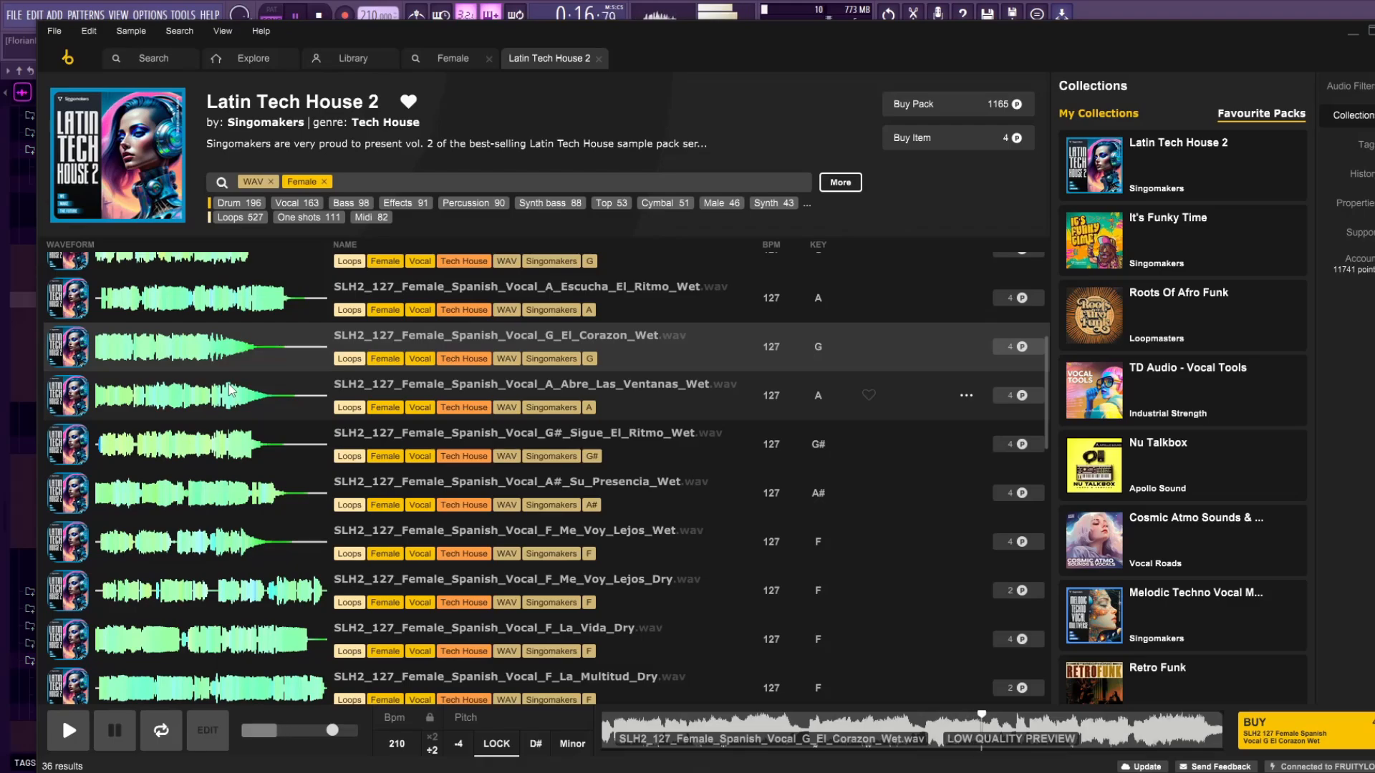
Dismiss the Loopcloud News offer, and bring the SLH2_127_Female_Spanish_Vocal_G_El_Corazon_Wet loop onto playlist Track 16 from bar 17
drag(662, 44, 153, 34)
click(1072, 194)
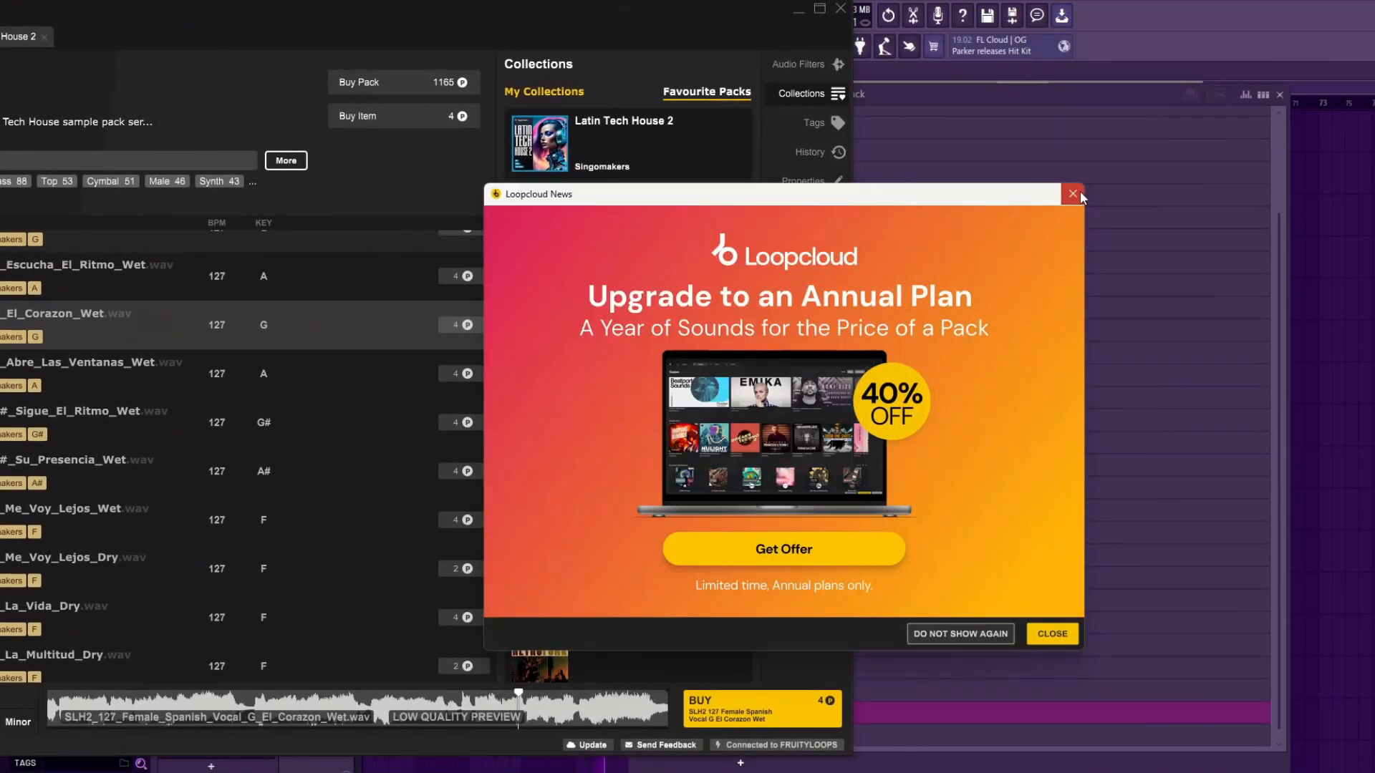
click(1072, 194)
click(725, 696)
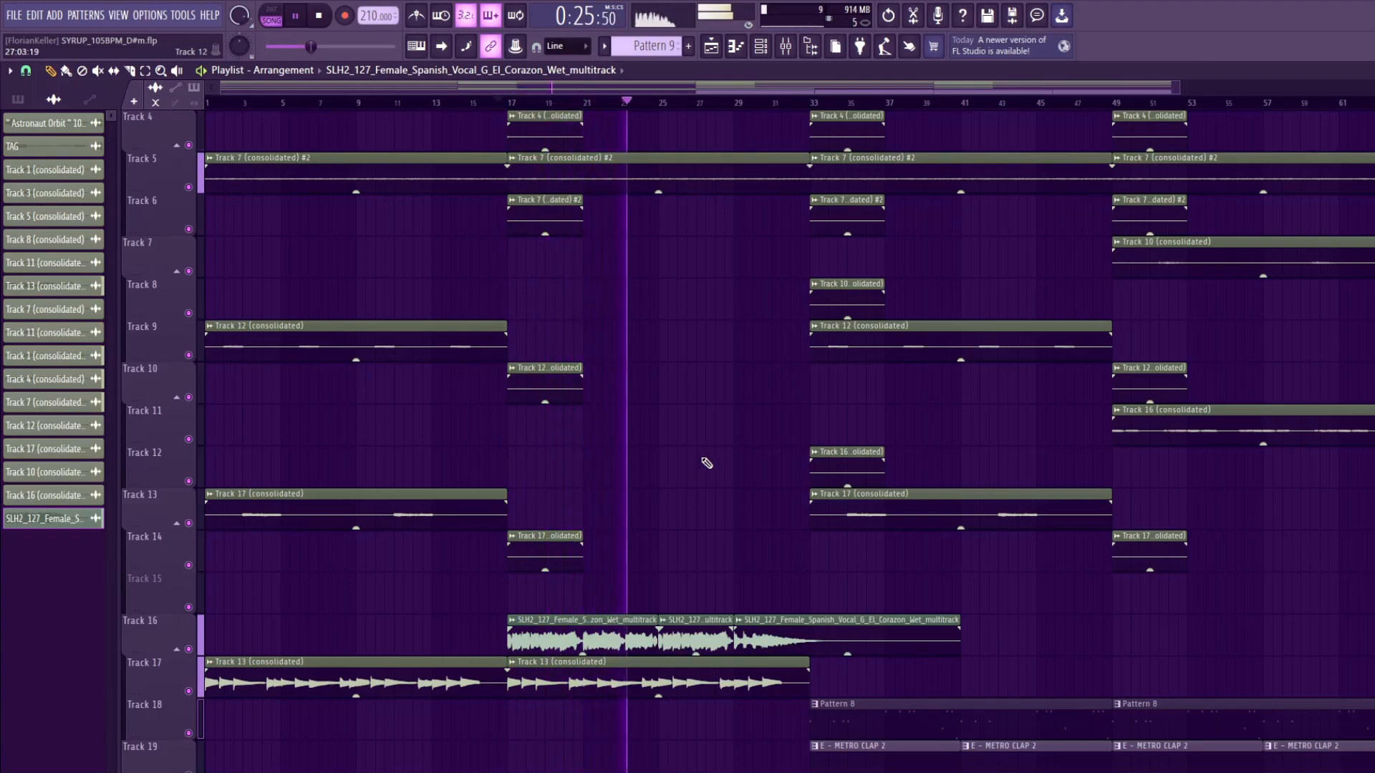
Set the ValhallaVintageVerb reverb mix on mixer Insert 16 to 27.2 %
click(786, 46)
click(1346, 142)
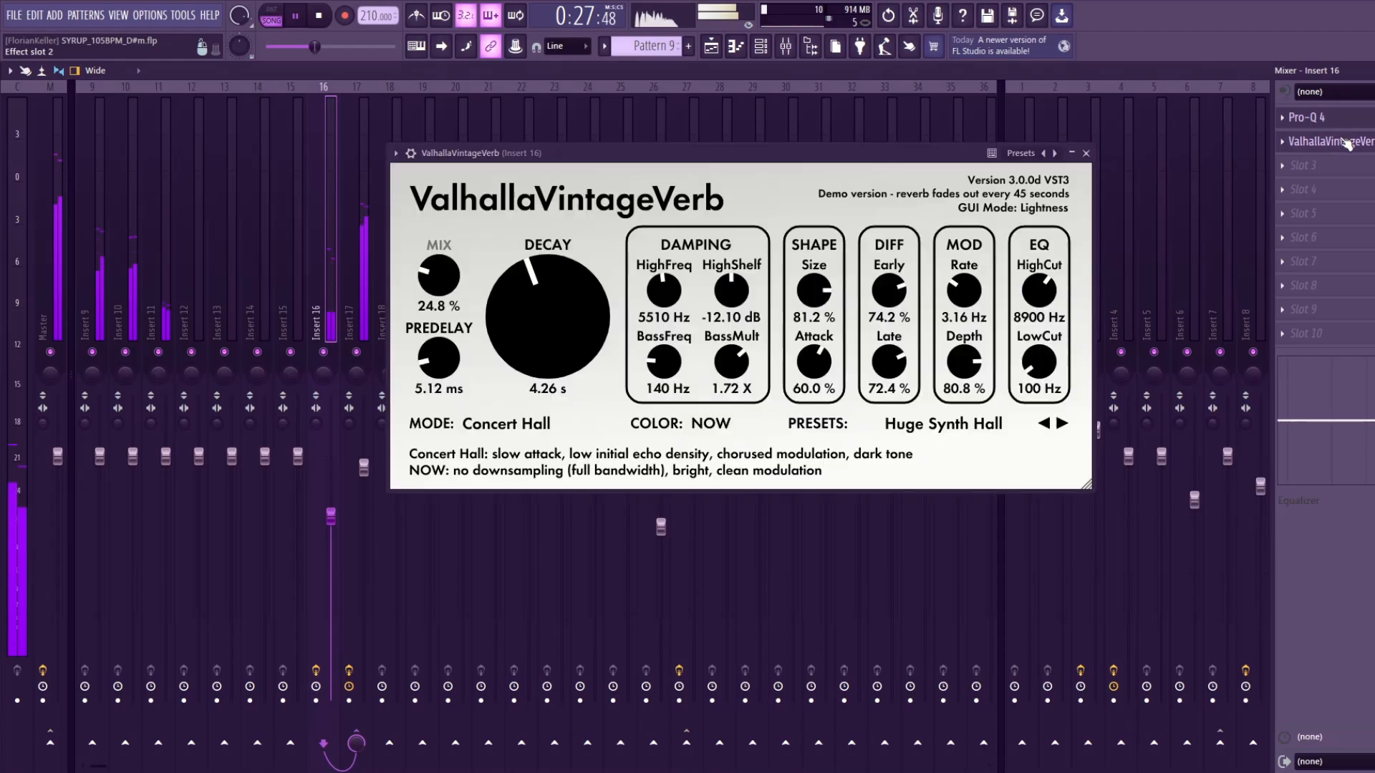
scroll(450, 271, up, 1)
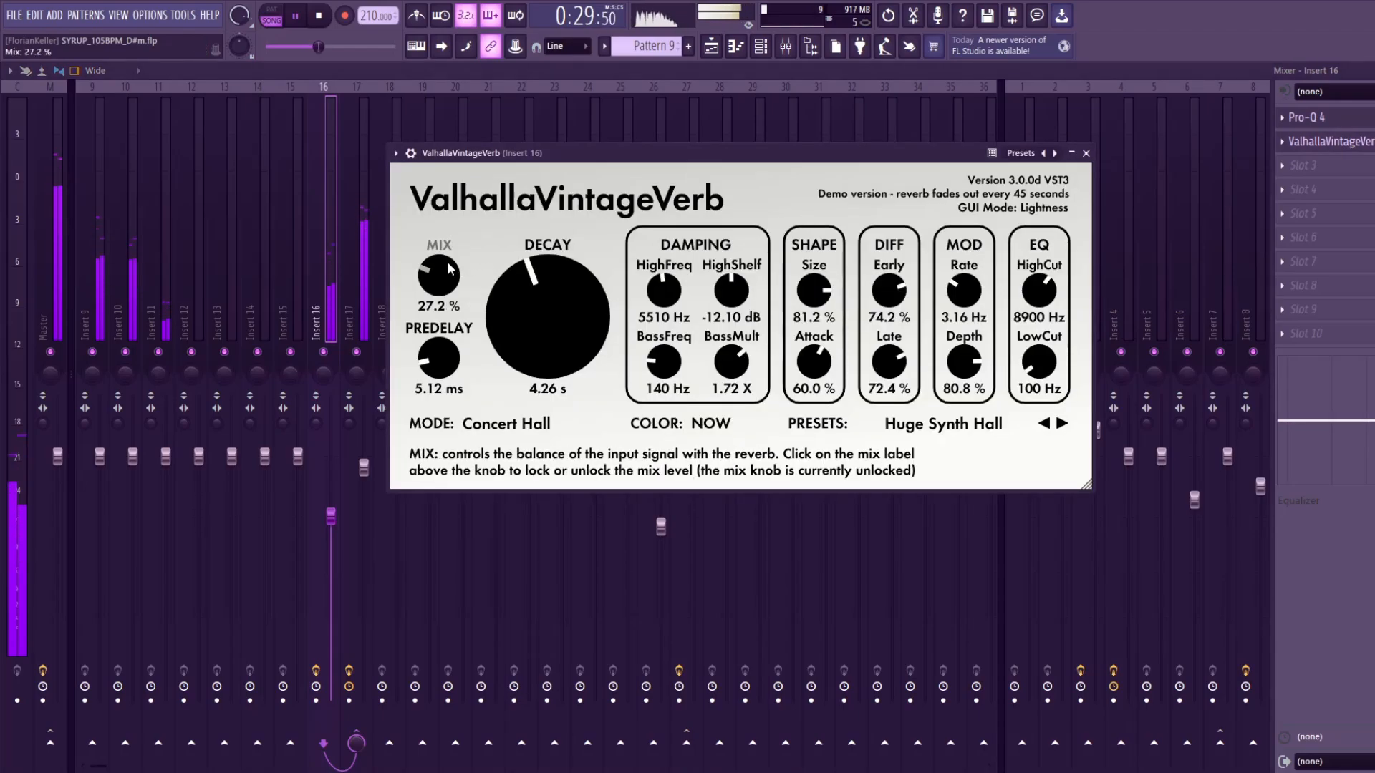
click(1085, 153)
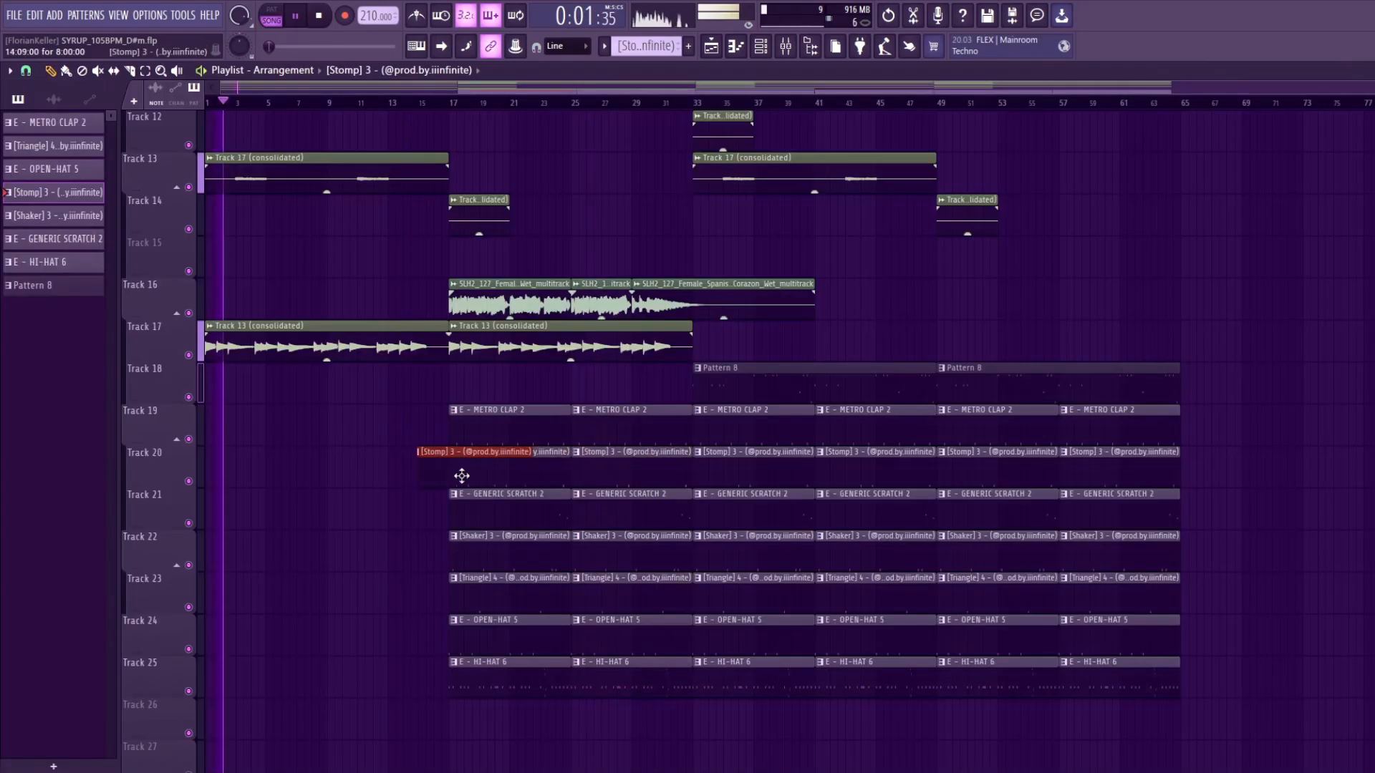
Place a Stomp 3 clip at bar 9 on Track 20, and cut the Track 13 (consolidated) audio on Track 17 back to bars 1–9
drag(461, 475, 362, 476)
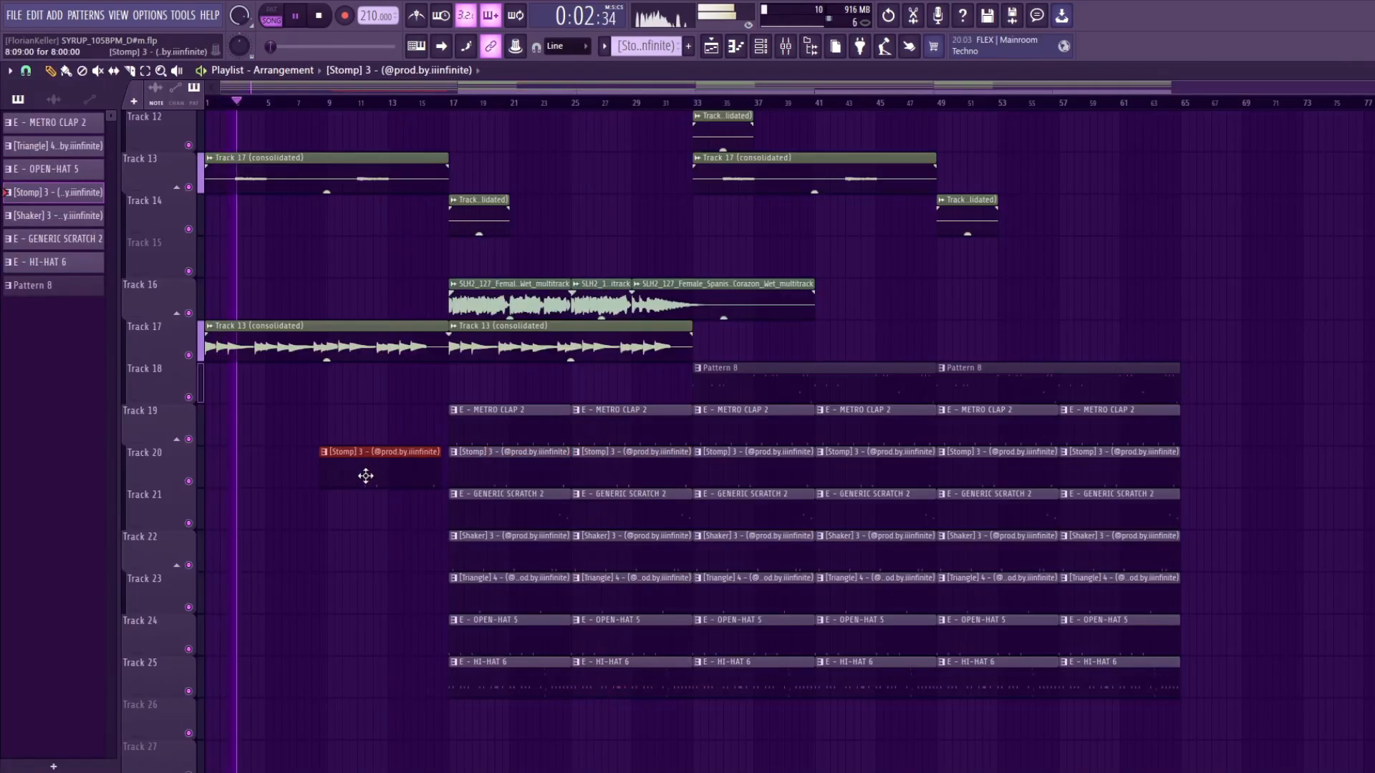
scroll(368, 523, up, 2)
right_click(573, 430)
drag(448, 430, 325, 451)
scroll(358, 473, down, 3)
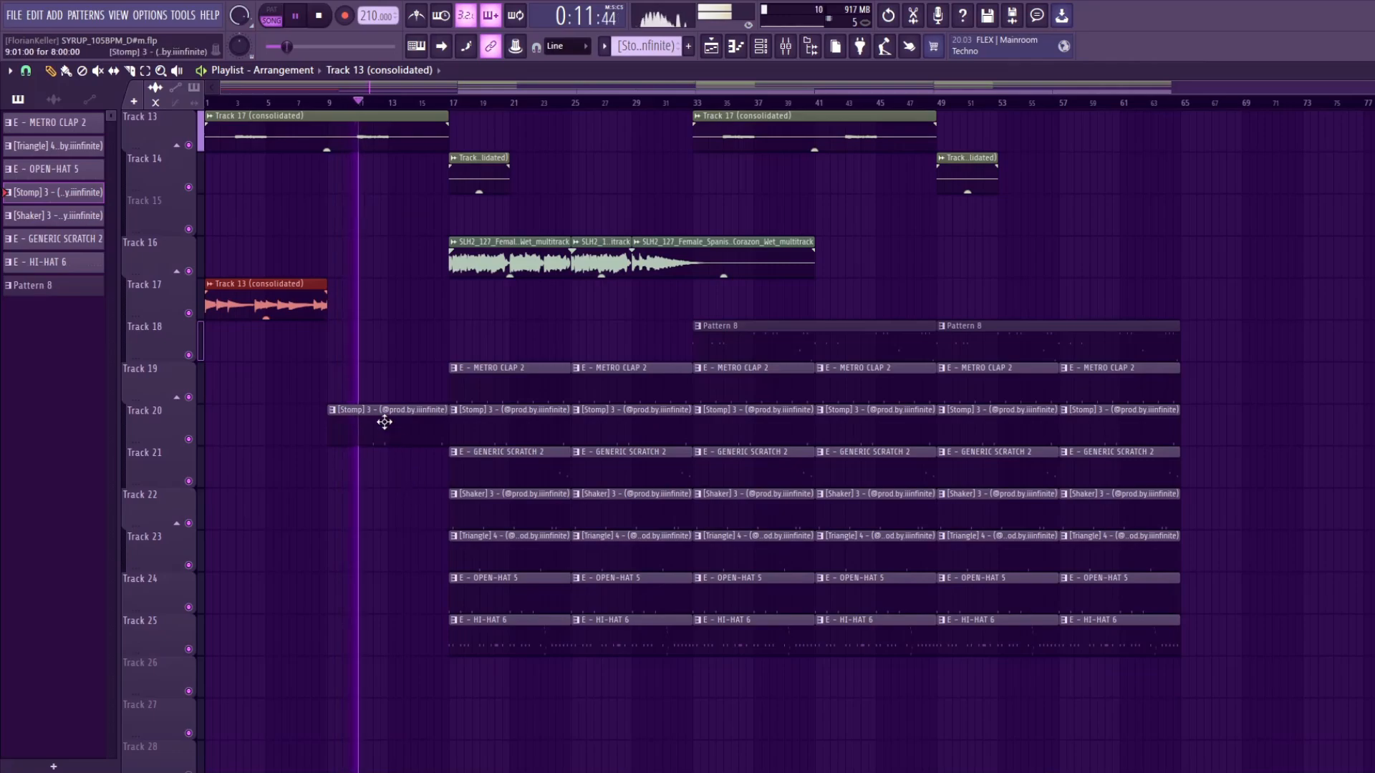
scroll(292, 323, up, 3)
key(space)
key(space)
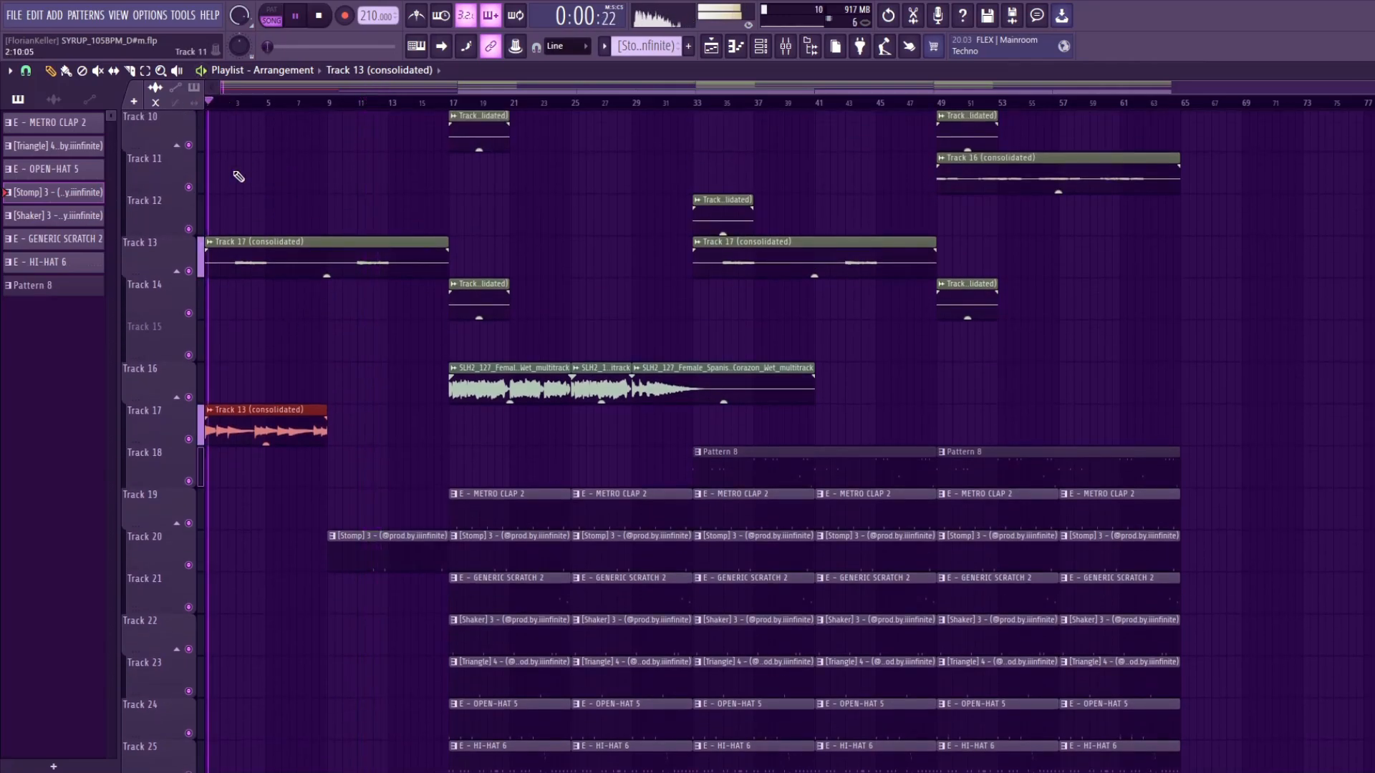
Replace the Stomp 3 clip at bar 9 with copies of the Stomp, Generic Scratch, Shaker, Triangle and Open-Hat clips on Tracks 20–24
scroll(303, 471, up, 7)
scroll(321, 454, down, 7)
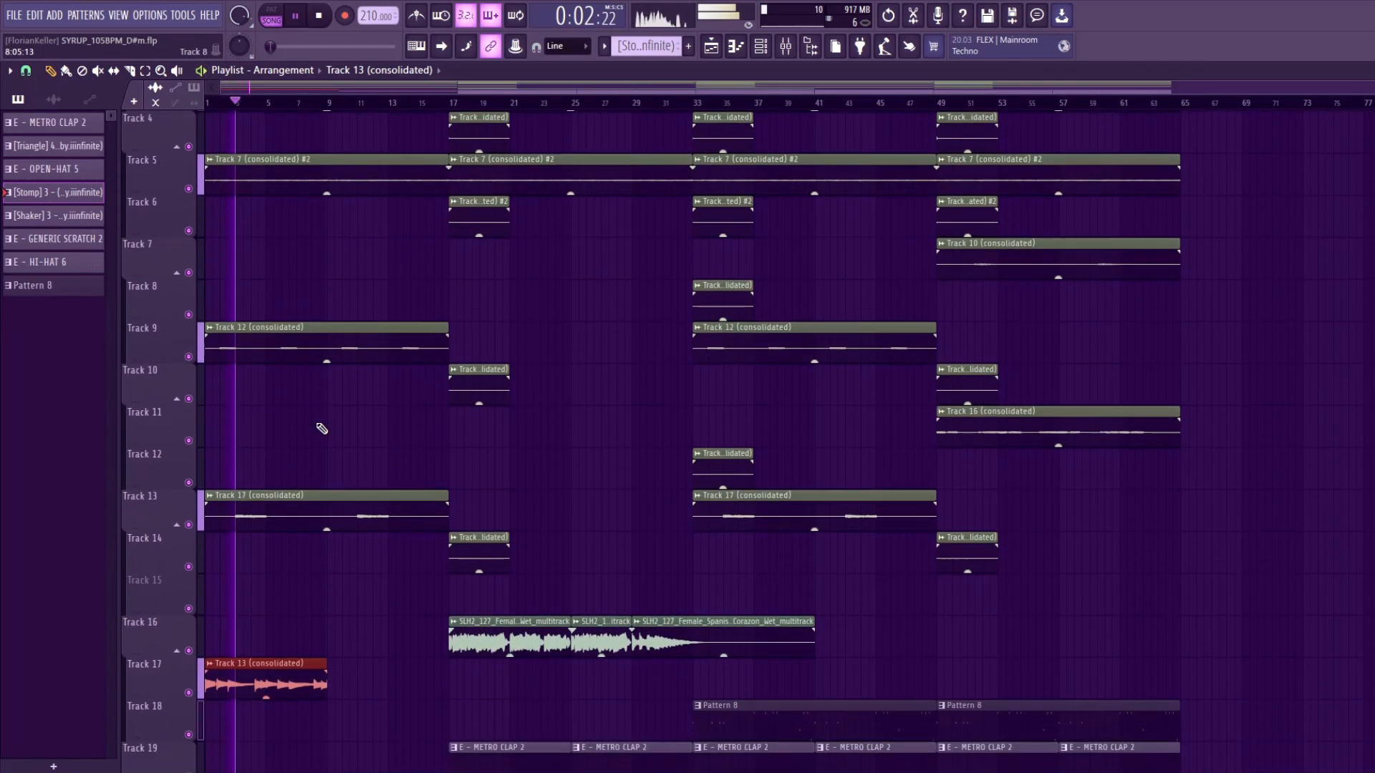
right_click(350, 495)
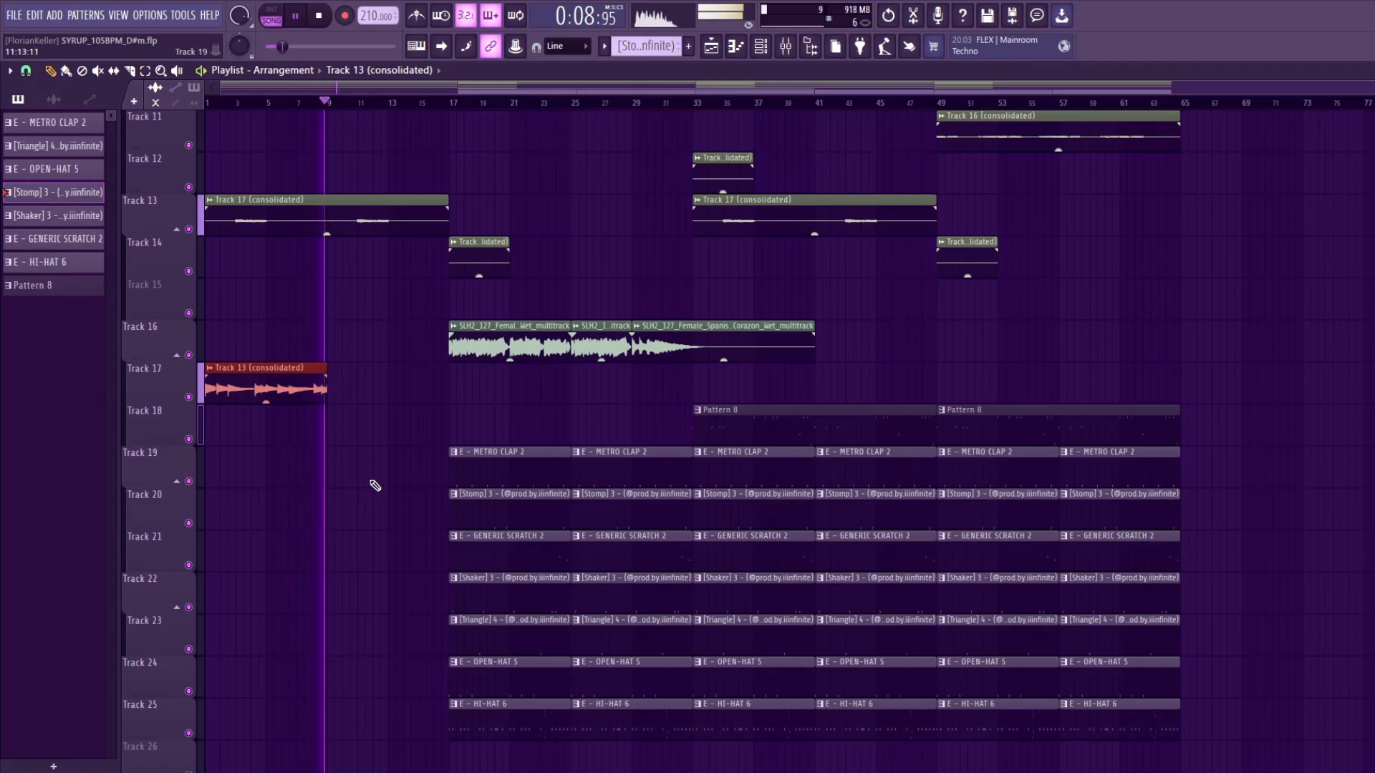
scroll(423, 484, down, 2)
drag(474, 411, 364, 505)
drag(458, 532, 385, 537)
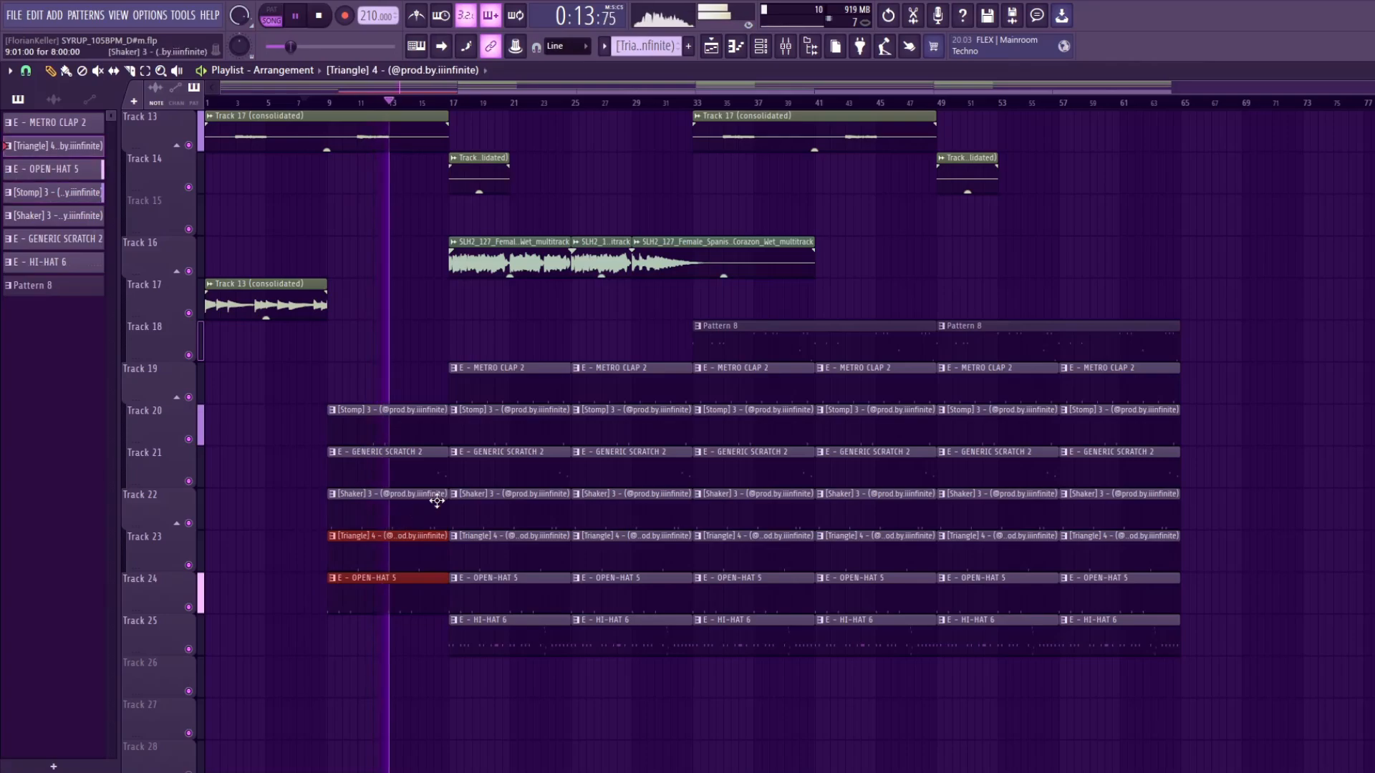
Delete the Shaker, Triangle and Open-Hat clips between bars 17 and 25
right_click(494, 502)
right_click(505, 544)
right_click(512, 584)
scroll(516, 559, up, 1)
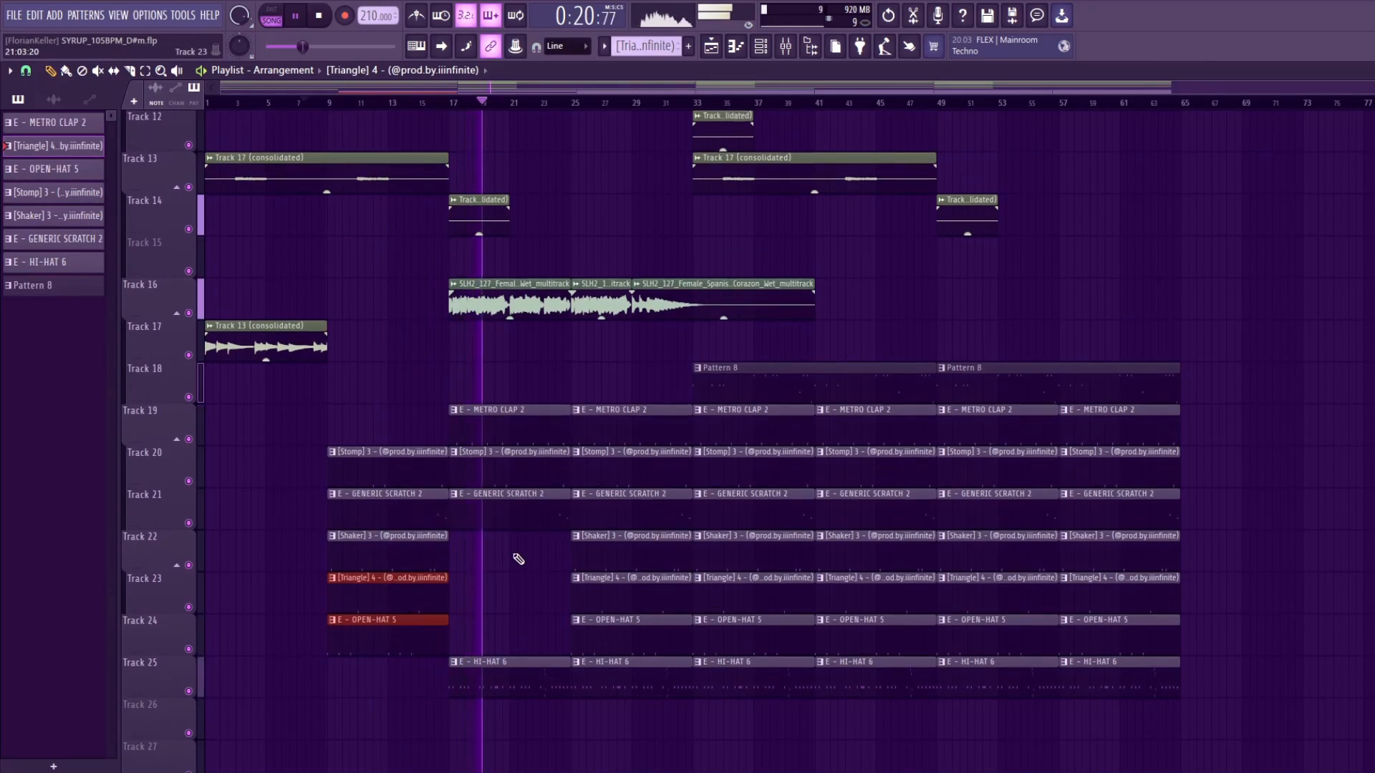
Consolidate the vocal over bars 17–41, and delete the short clips at bar 33 on Tracks 8 and 12
scroll(537, 552, up, 7)
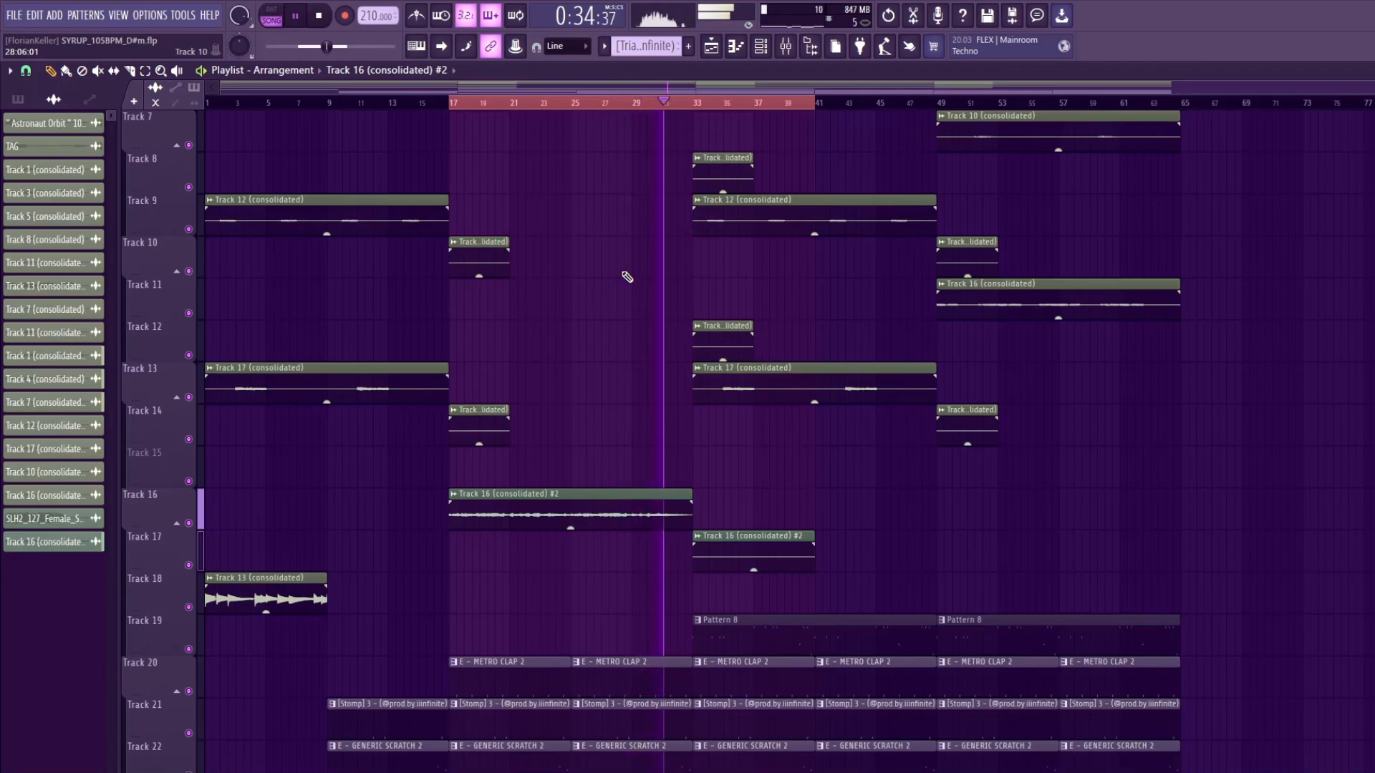
scroll(723, 326, up, 3)
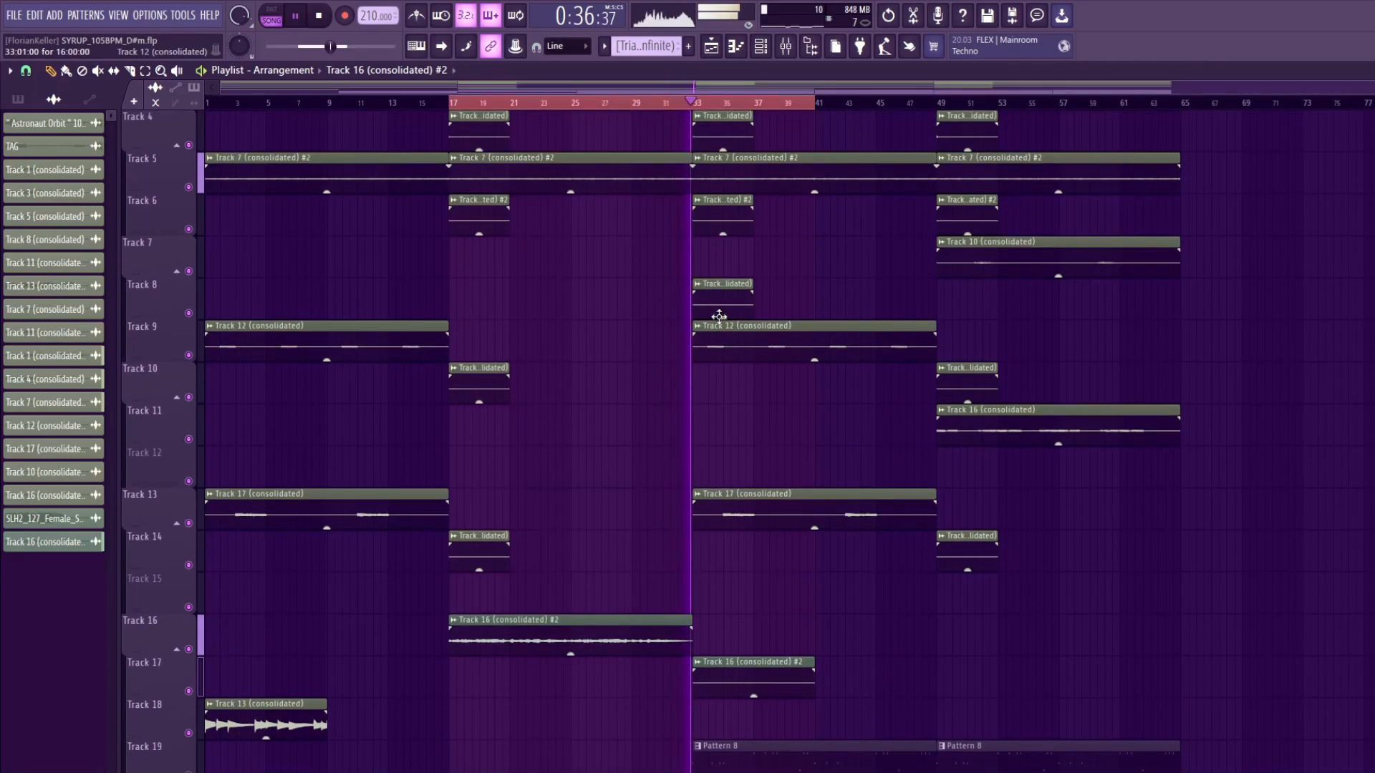
scroll(721, 318, up, 2)
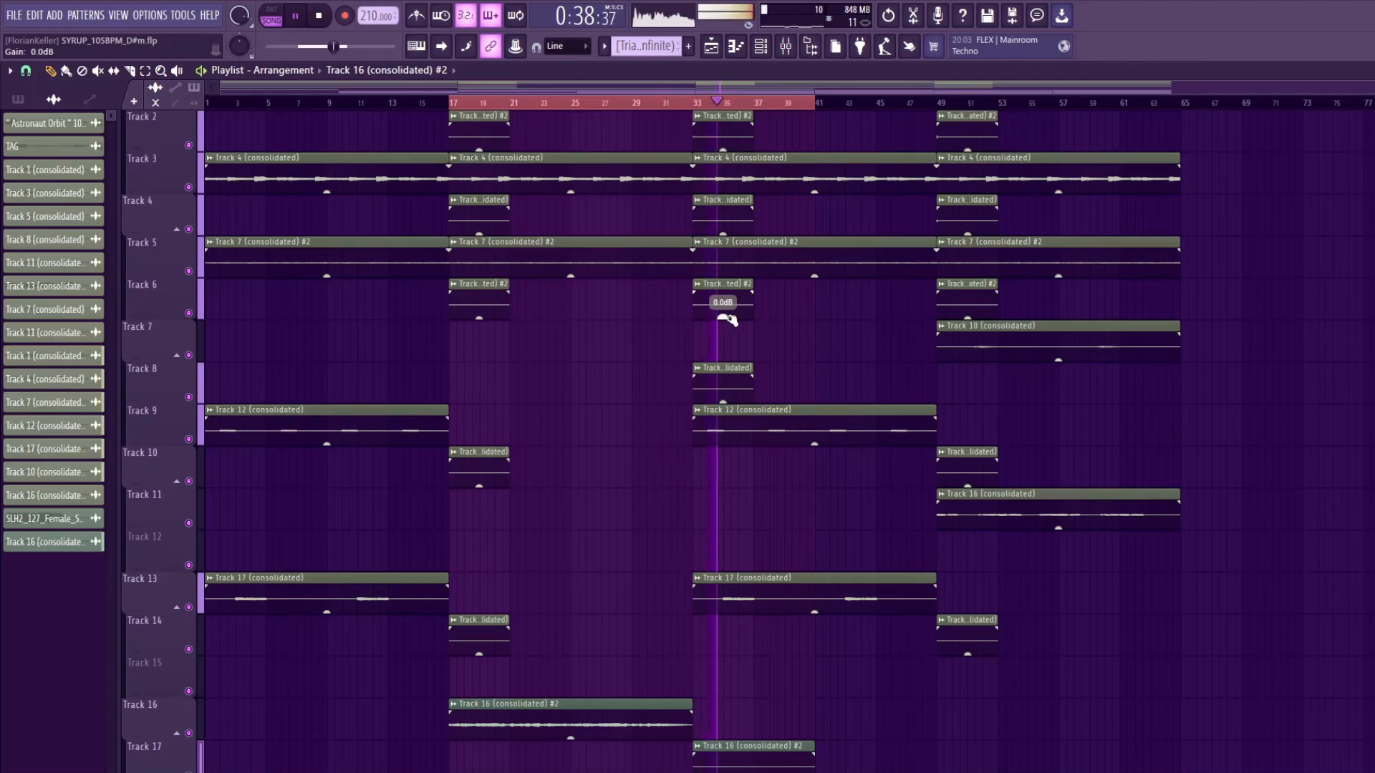
scroll(823, 363, down, 6)
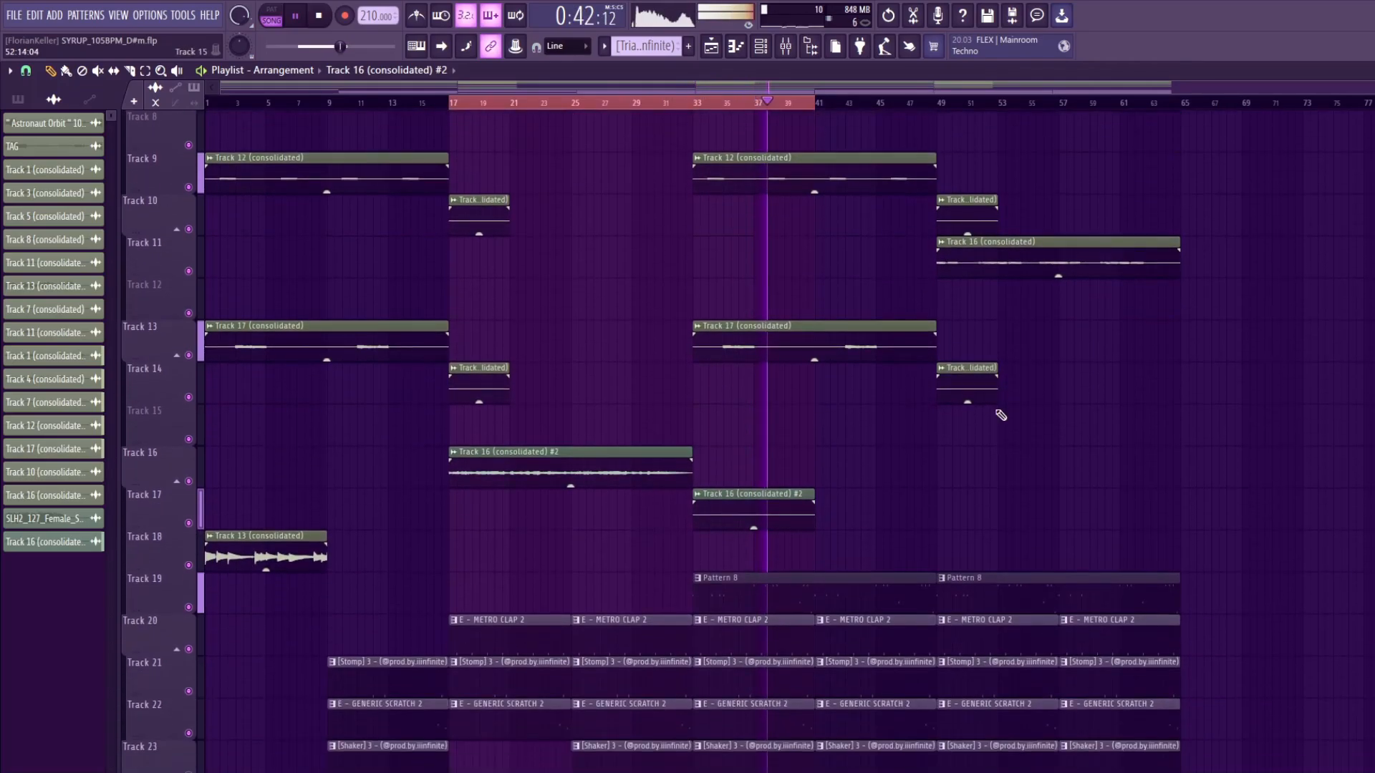
Restore the Track 13 (consolidated) clip over bars 17–33 on Track 18, and clear all drum clips from bars 25–33
scroll(1058, 451, up, 1)
scroll(1080, 479, down, 2)
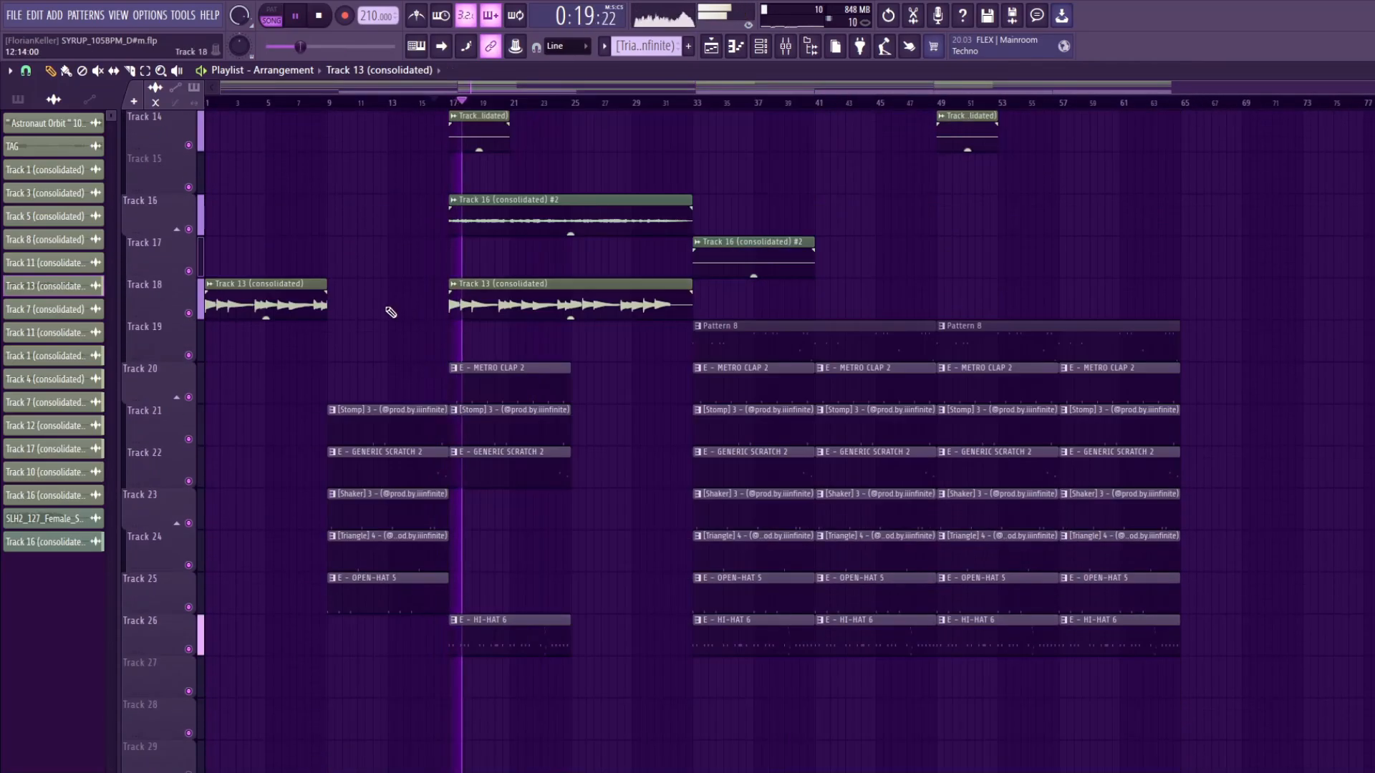
scroll(399, 318, up, 5)
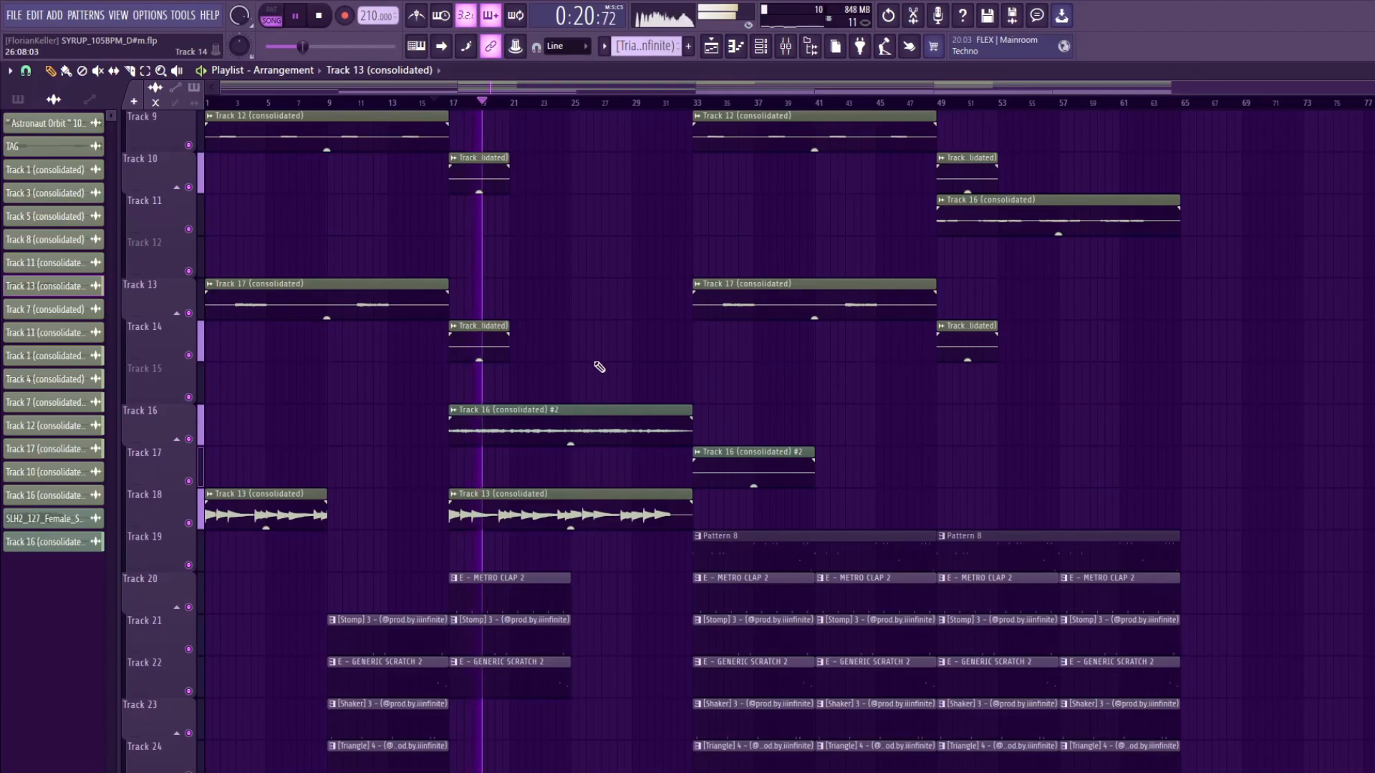
scroll(1171, 455, up, 1)
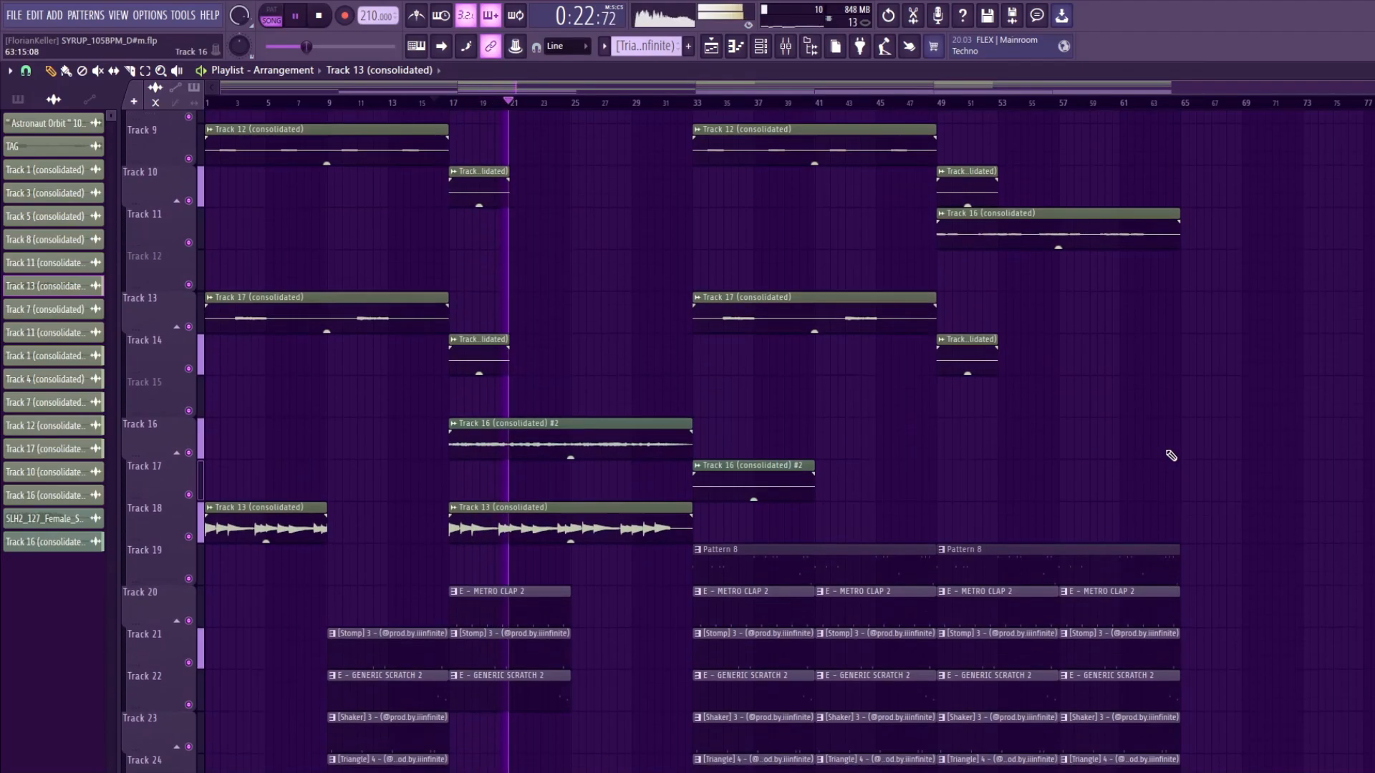
Move all vocal, melody and drum clips on Tracks 16–26 up by one track
scroll(1171, 455, down, 3)
drag(1193, 283, 212, 770)
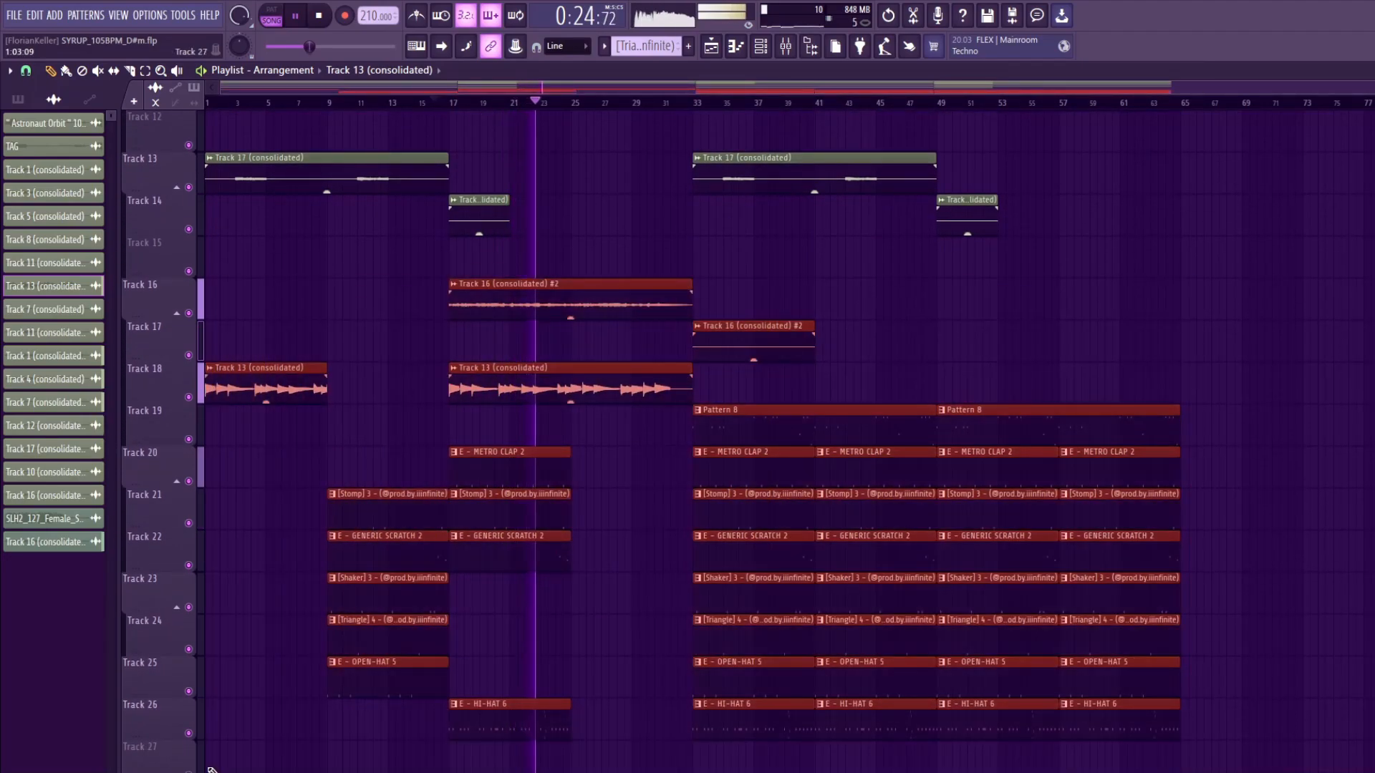
key(shift+Up)
scroll(1087, 377, up, 4)
ctrl+click(1089, 373)
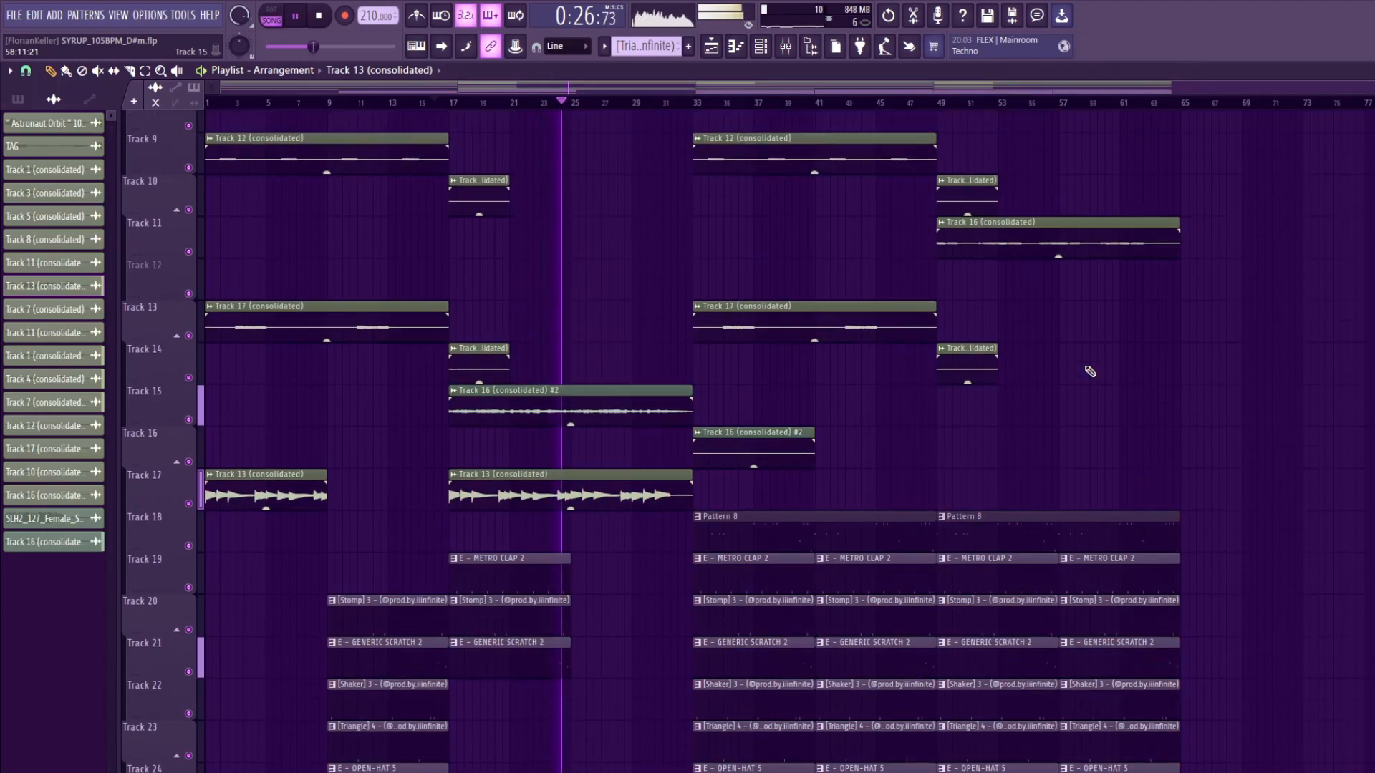
scroll(1090, 371, up, 2)
key(space)
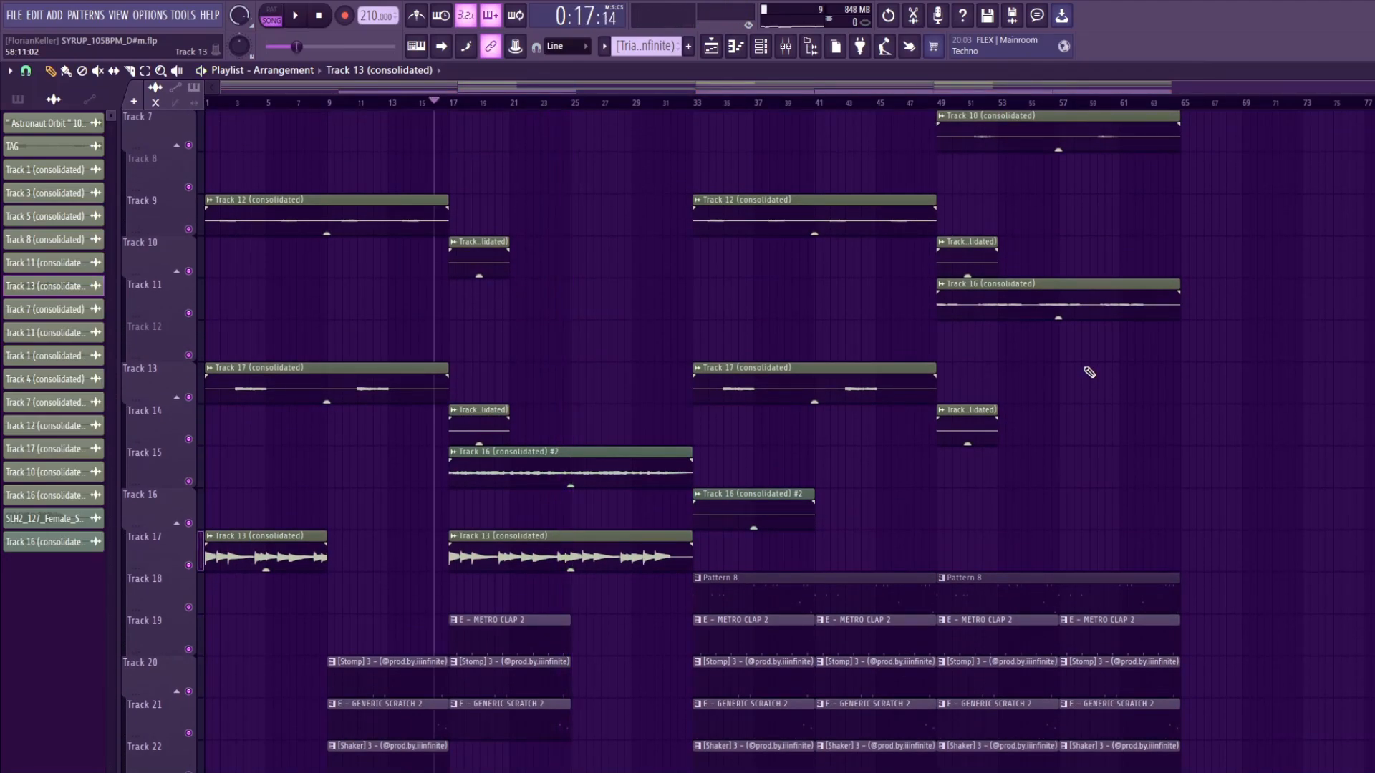
Shorten the E - METRO CLAP 2 clip starting at bar 17 to 7 bars
scroll(1090, 372, down, 2)
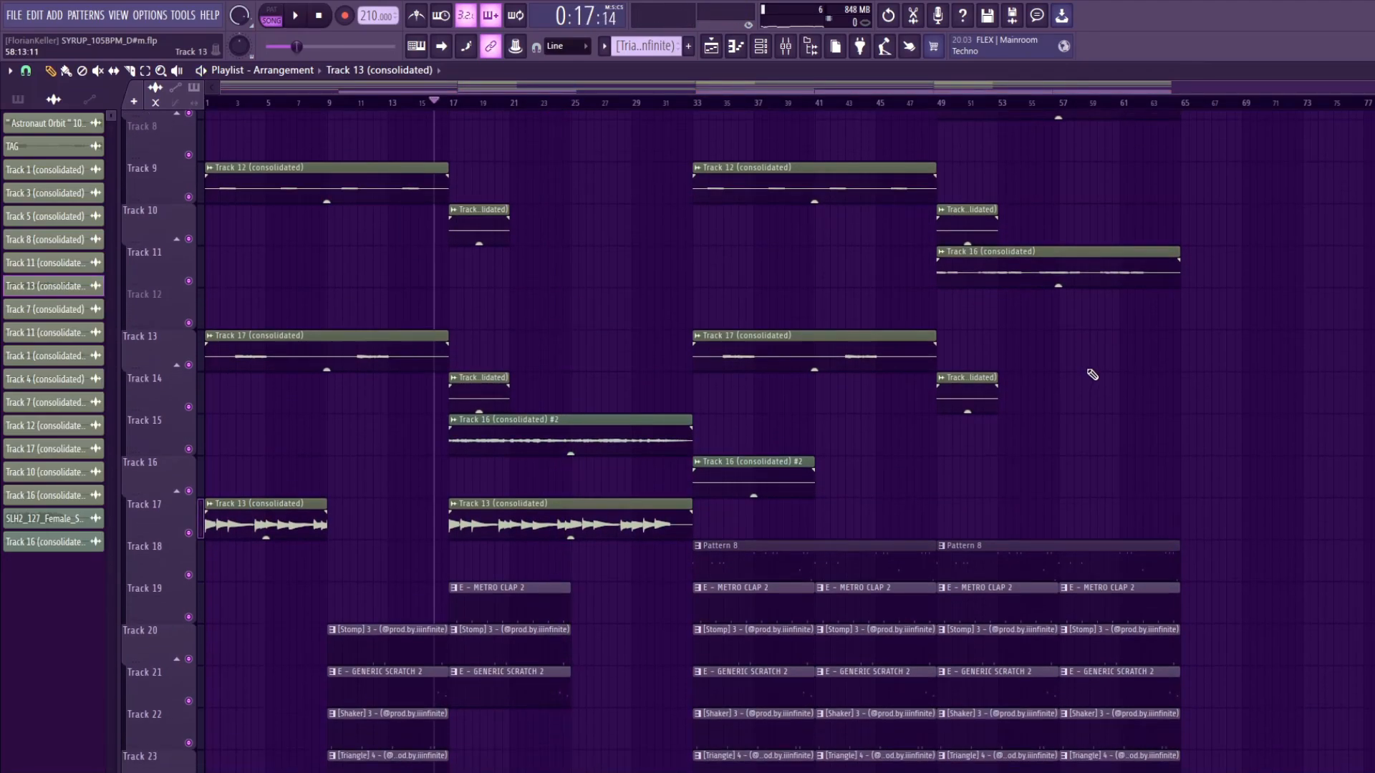
scroll(1117, 432, up, 4)
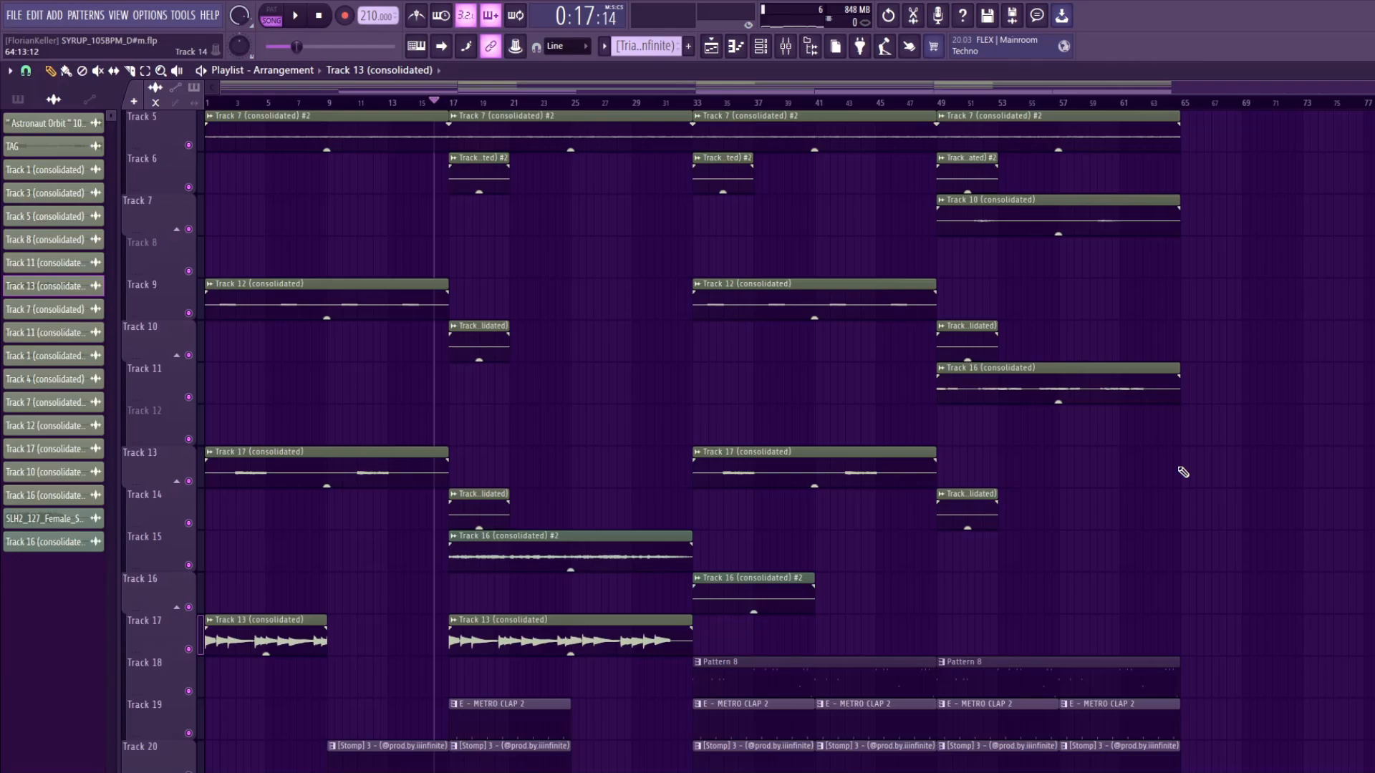
scroll(1117, 480, down, 1)
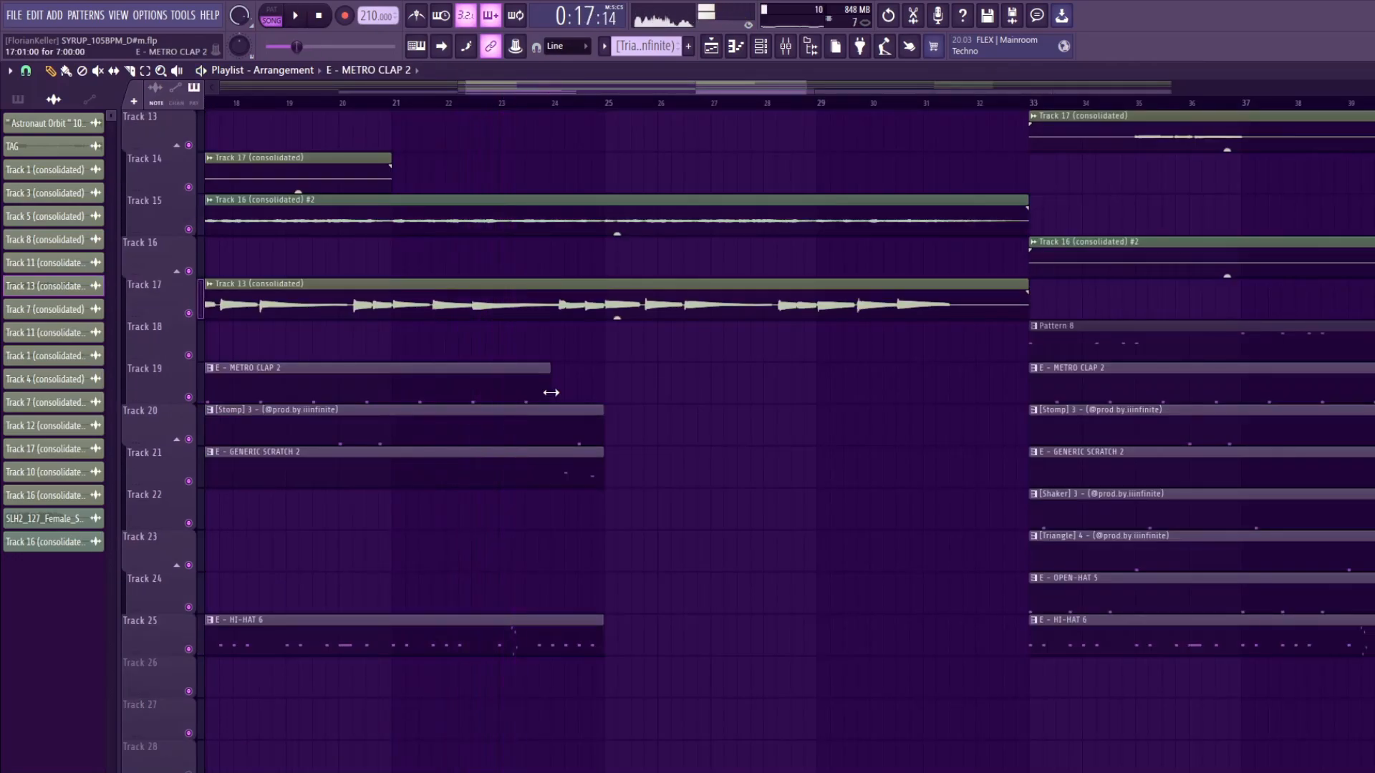
scroll(700, 398, down, 3)
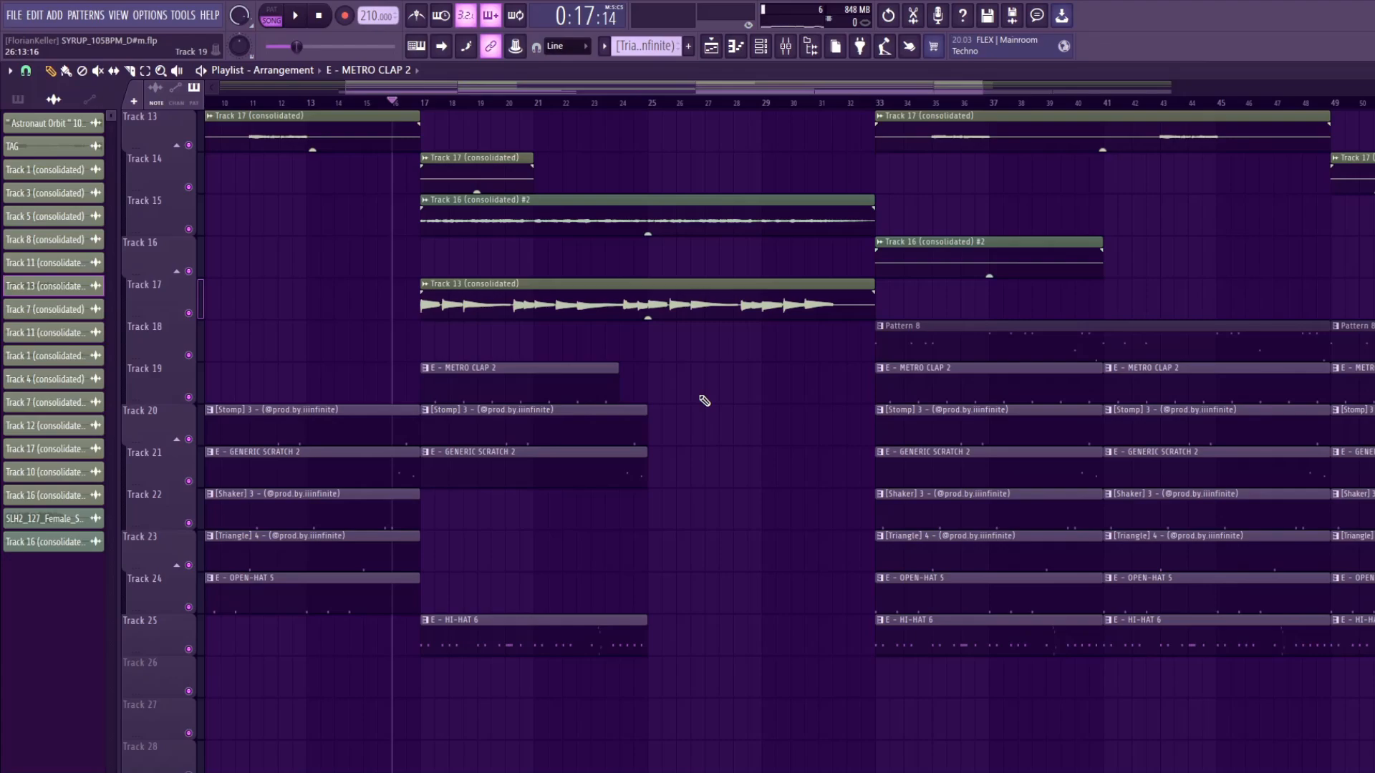
scroll(675, 398, up, 3)
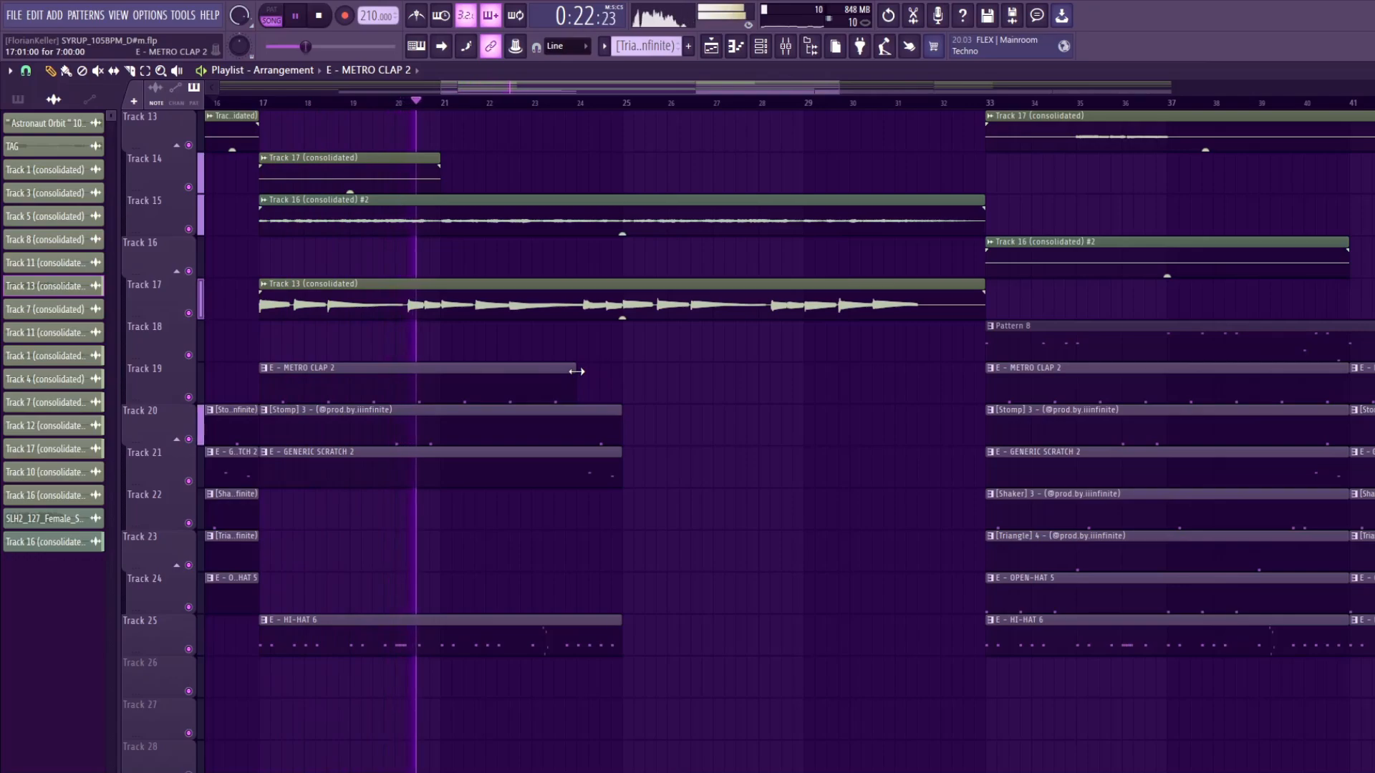
Shorten the E - HI-HAT 6 clip starting at bar 17 to end just before bar 24, and play that transition
key(space)
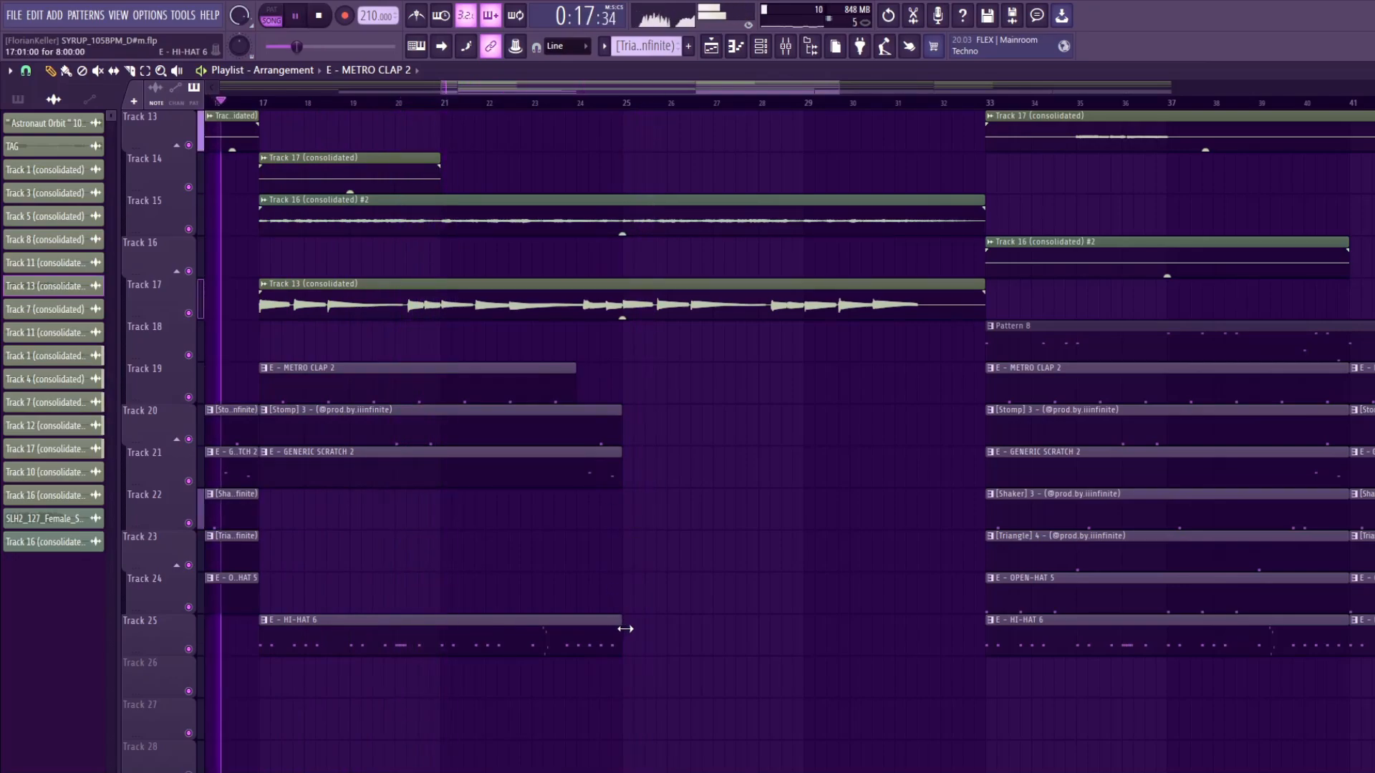
drag(625, 629, 565, 630)
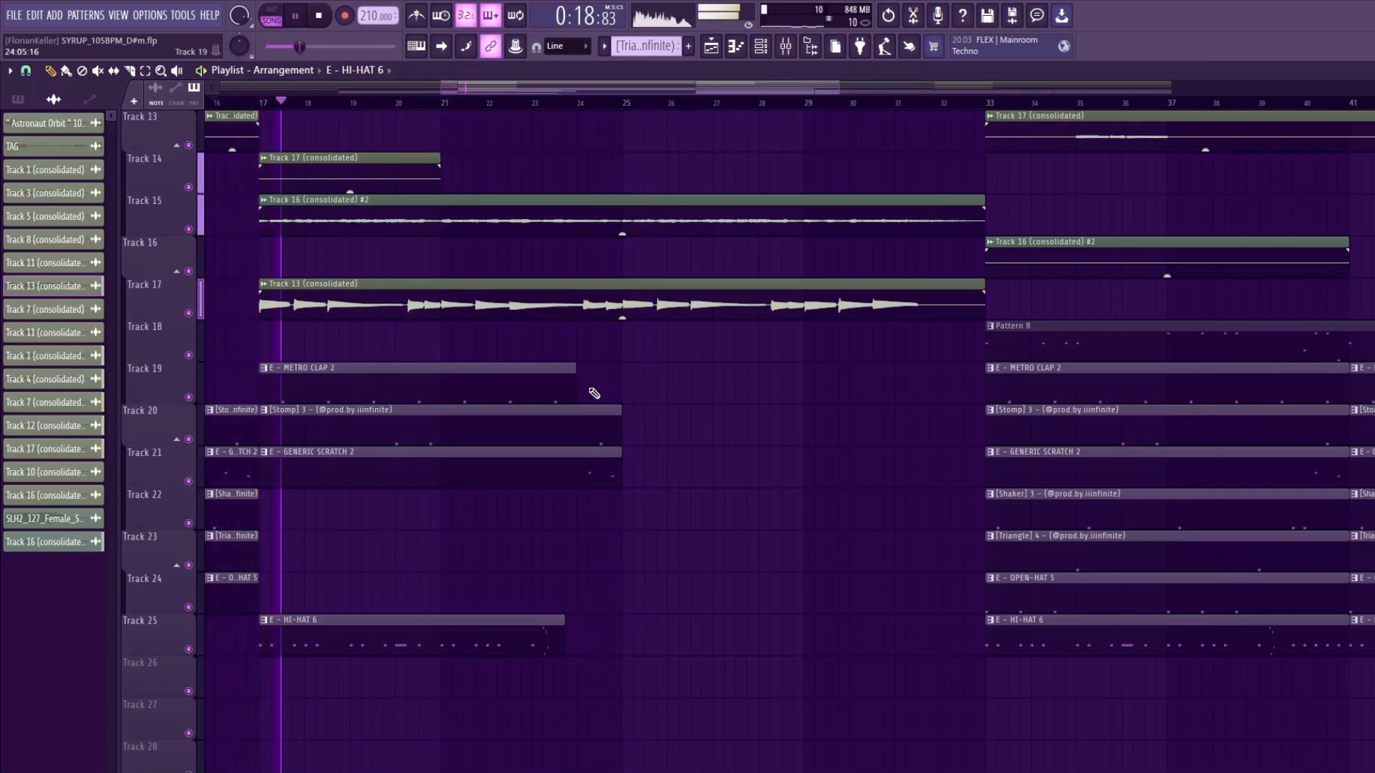
click(525, 104)
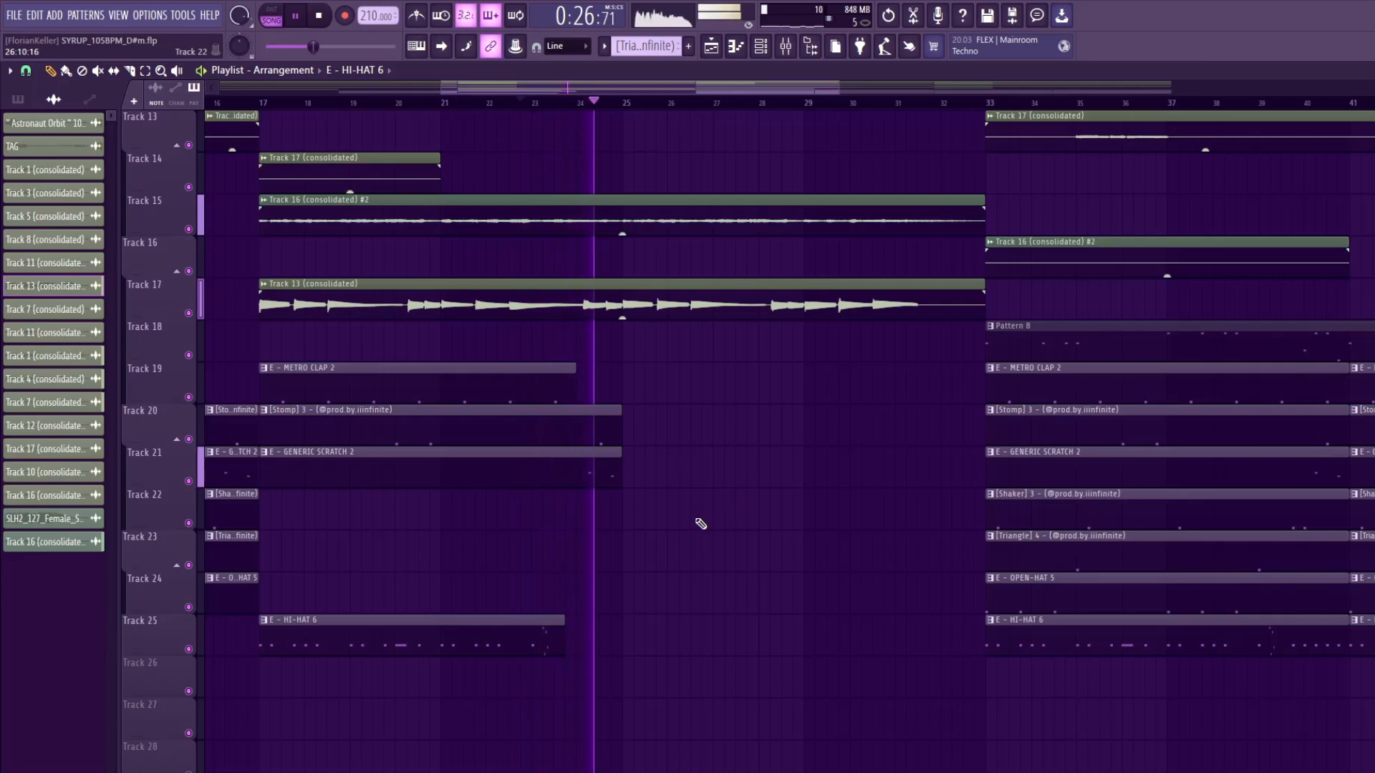
Place the full bars 49–65 section at bar 81, and leave bars 49–65 as a stripped-down break without drums
scroll(702, 437, down, 4)
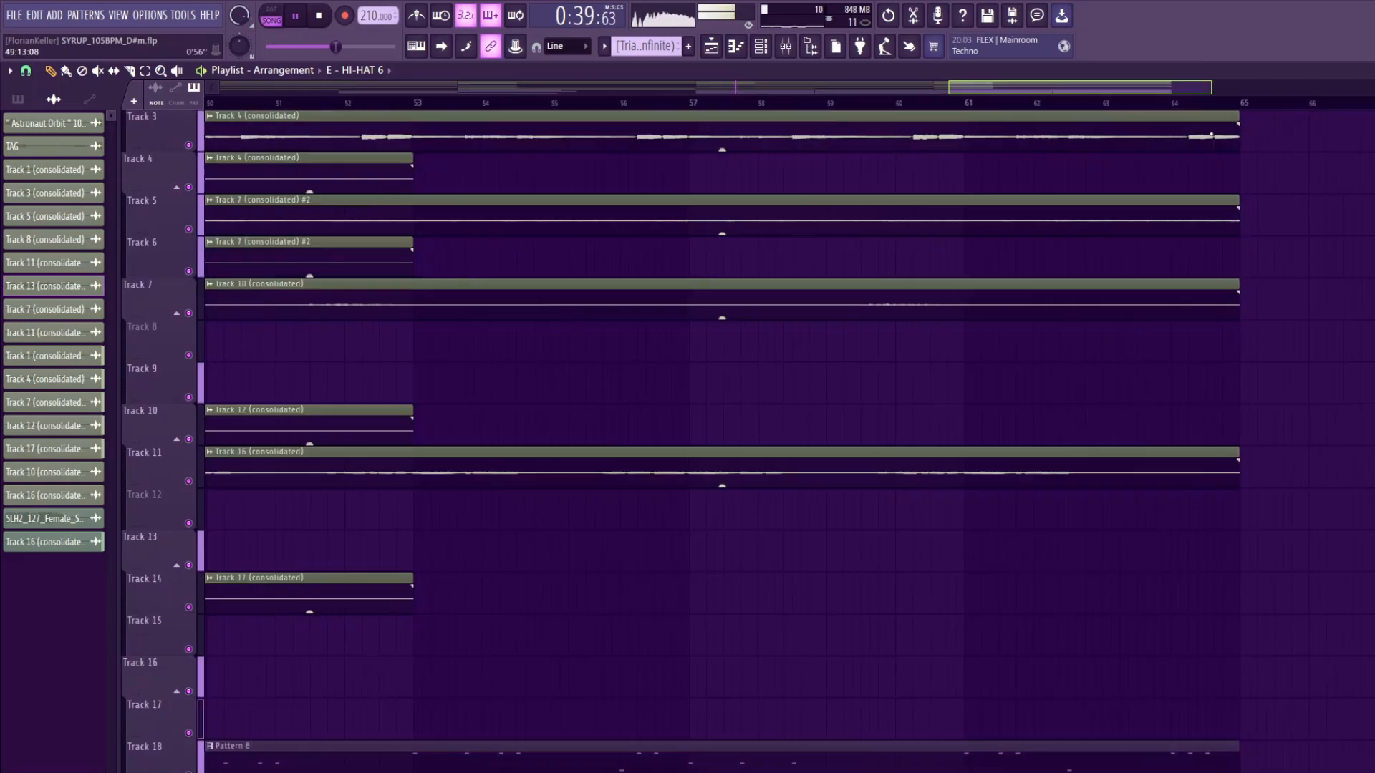
scroll(1164, 228, down, 5)
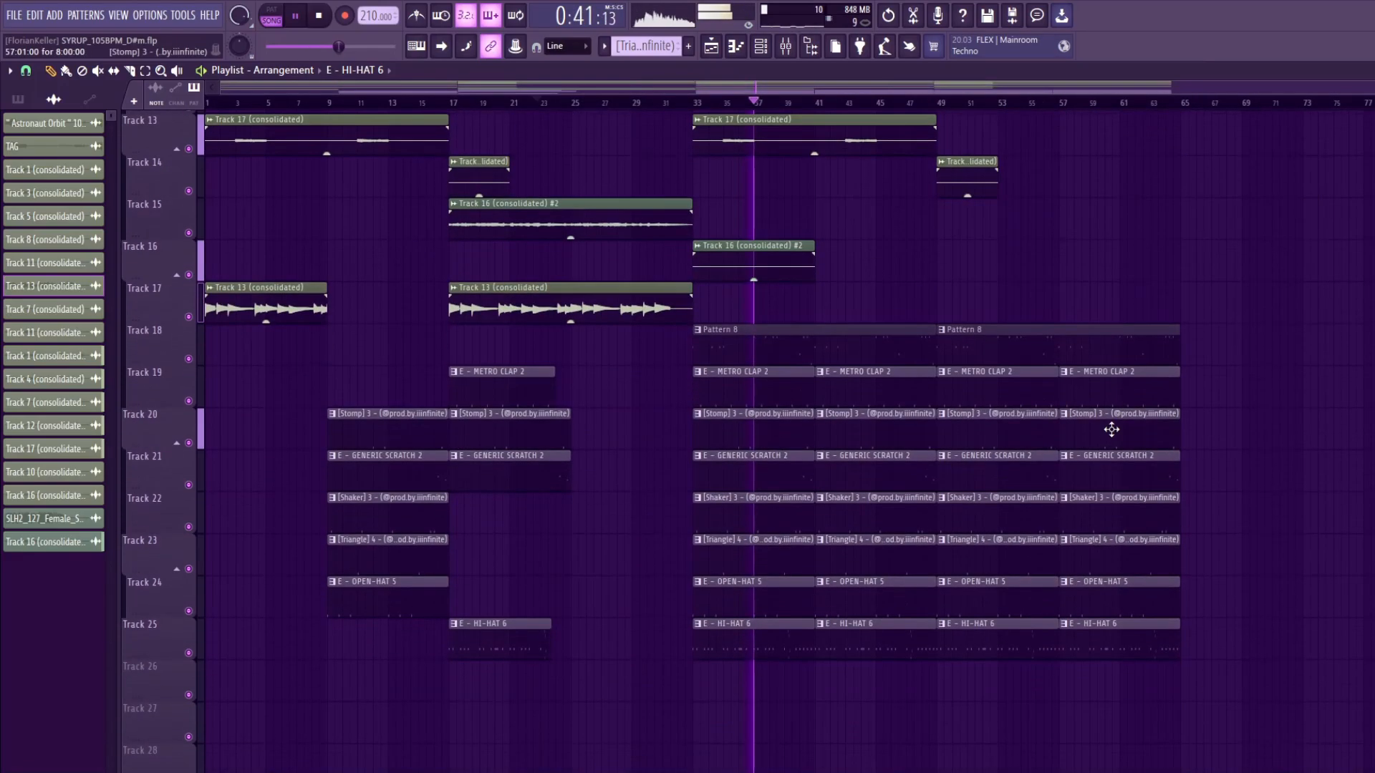
scroll(1074, 440, up, 6)
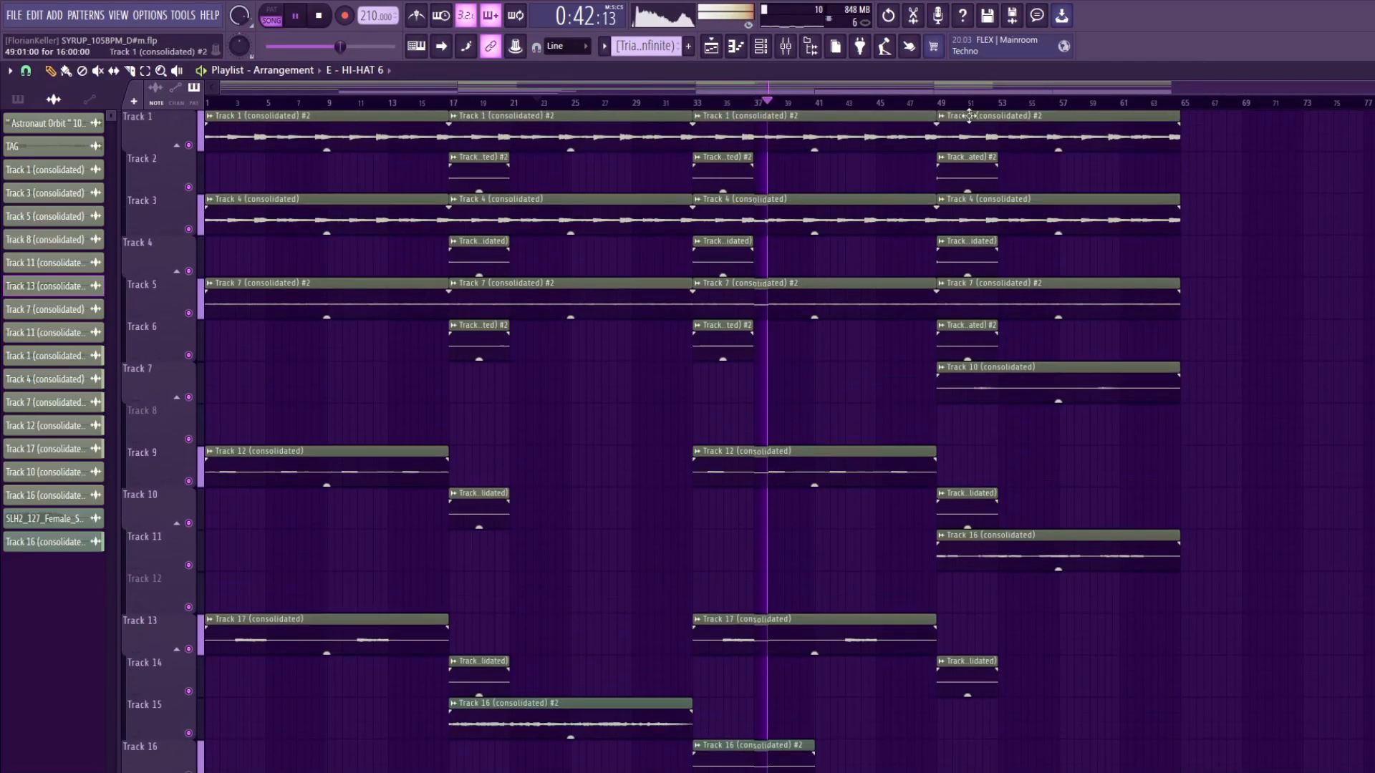
drag(938, 102, 1182, 102)
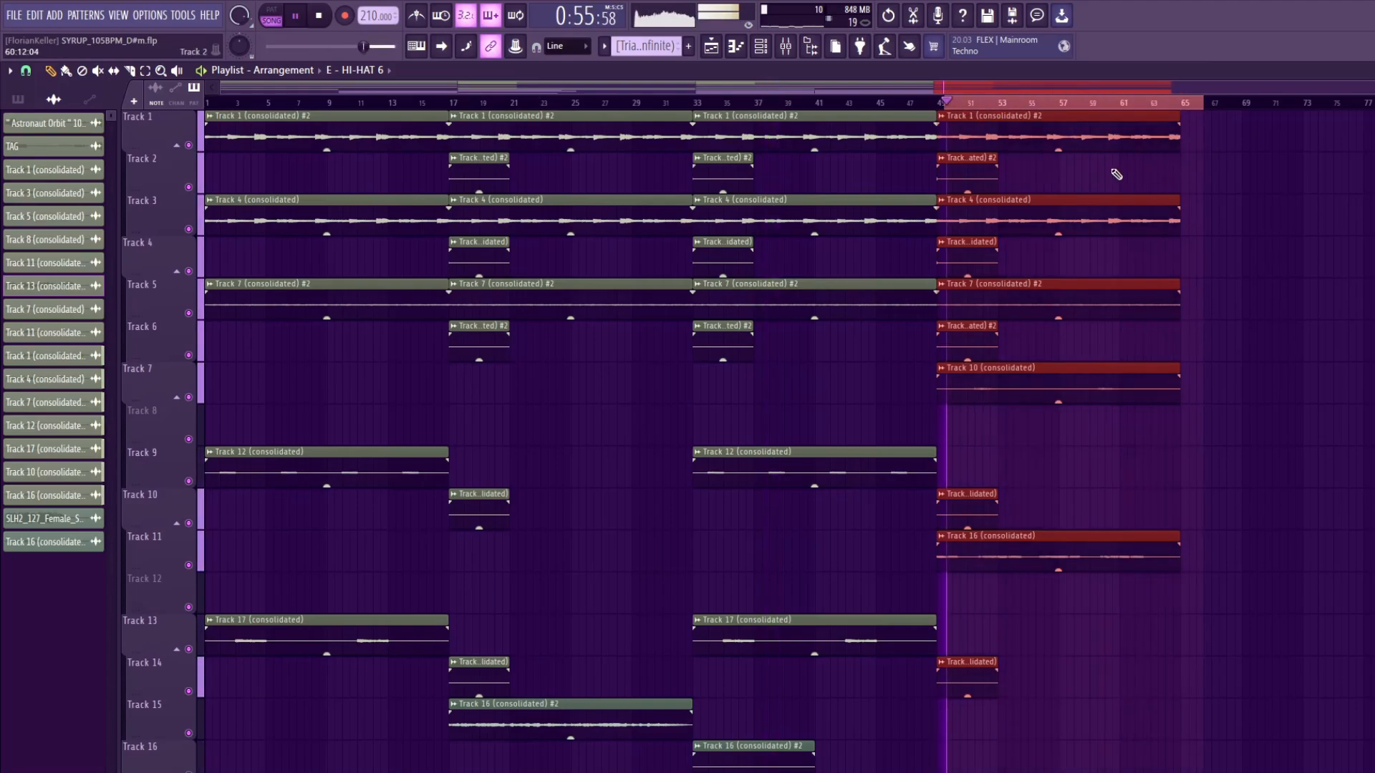
drag(1003, 140, 1170, 113)
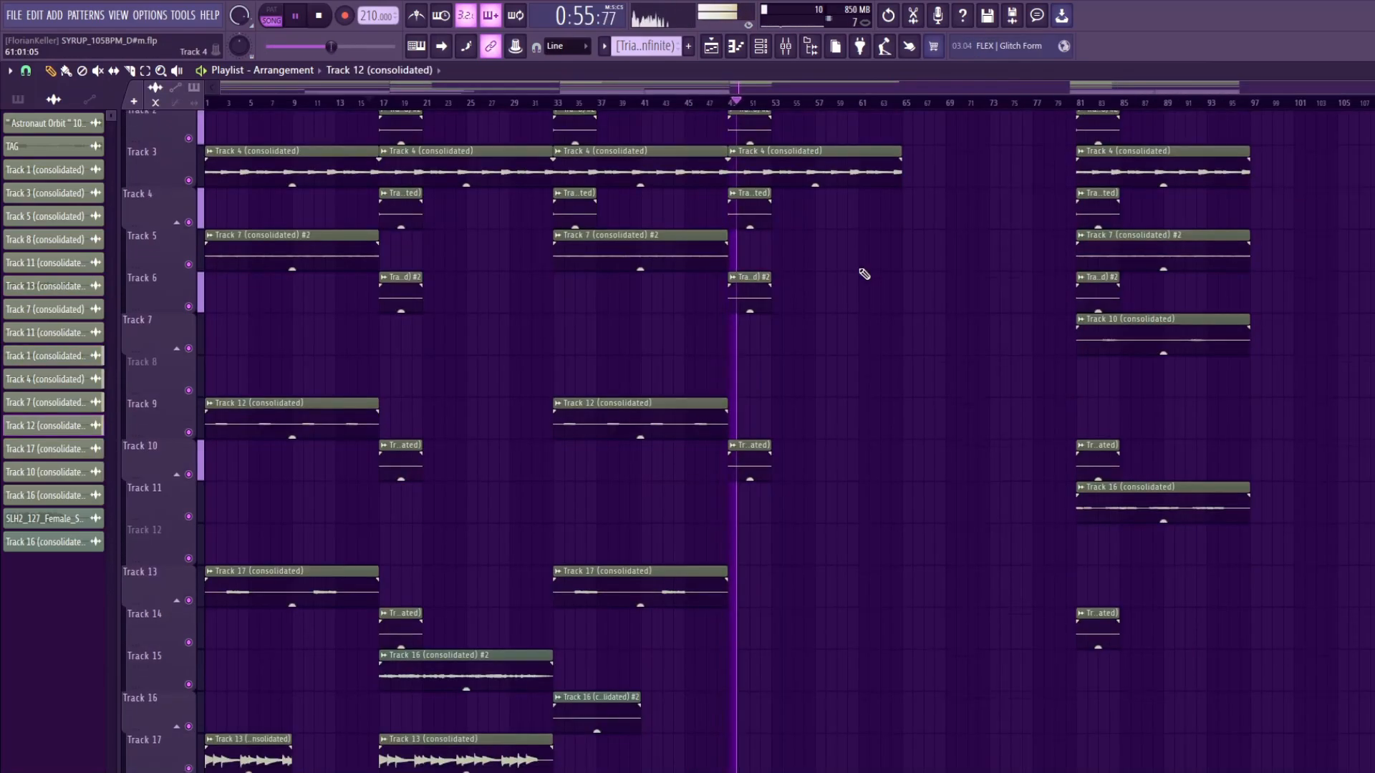
Shorten the drum clips on Tracks 18–25 in the bars 33–49 section to end at bar 48, and play the transition
scroll(856, 281, down, 6)
click(681, 102)
ctrl+scroll(745, 503, up, 2)
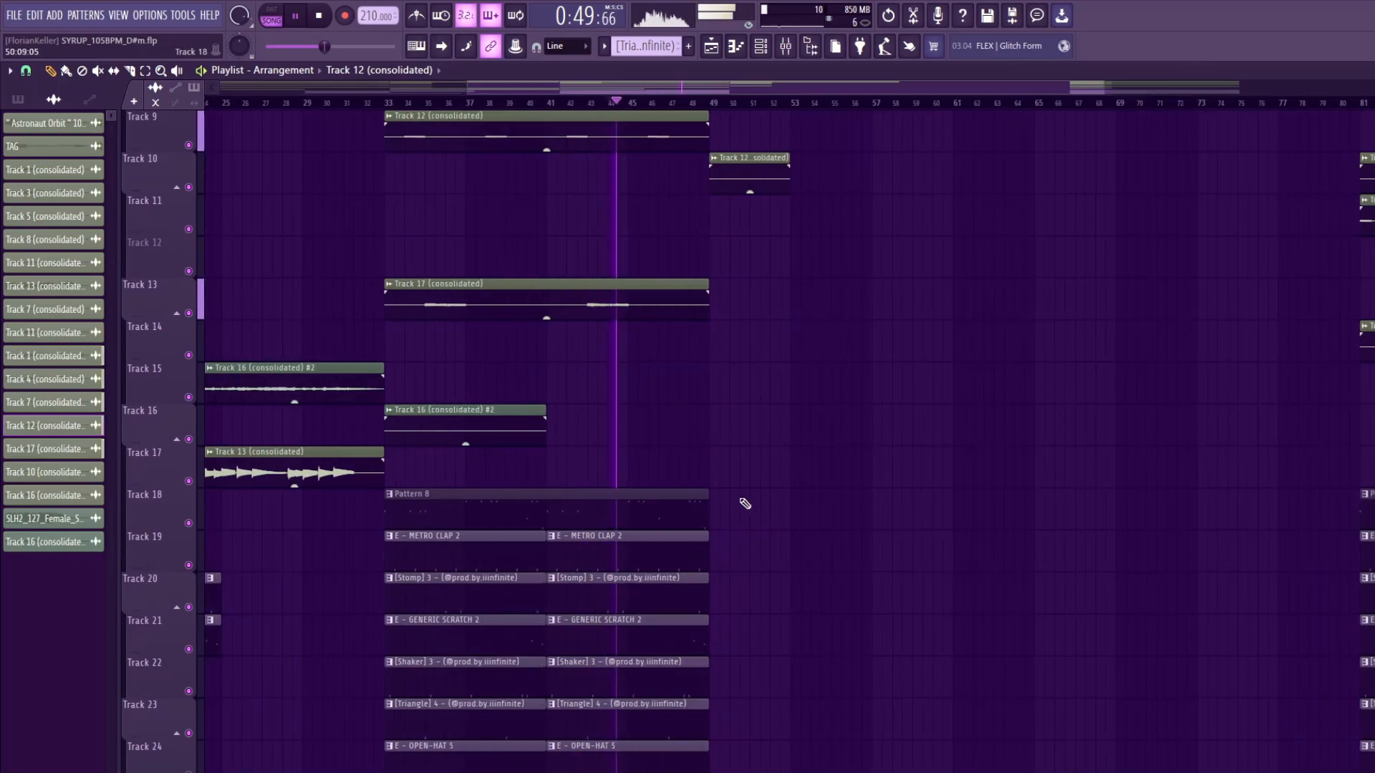
scroll(744, 504, down, 6)
scroll(703, 577, up, 2)
drag(706, 605, 738, 267)
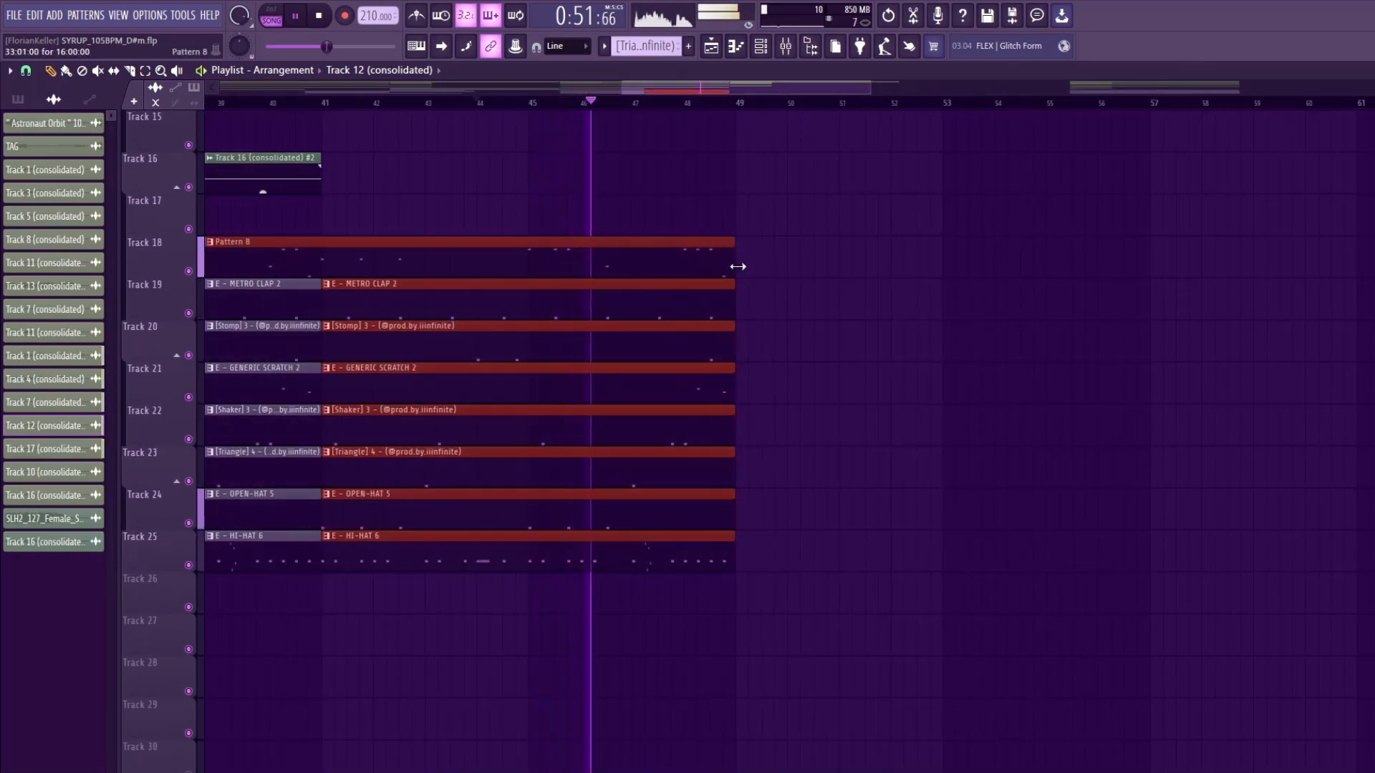
click(801, 286)
scroll(802, 285, down, 3)
scroll(845, 297, up, 9)
key(space)
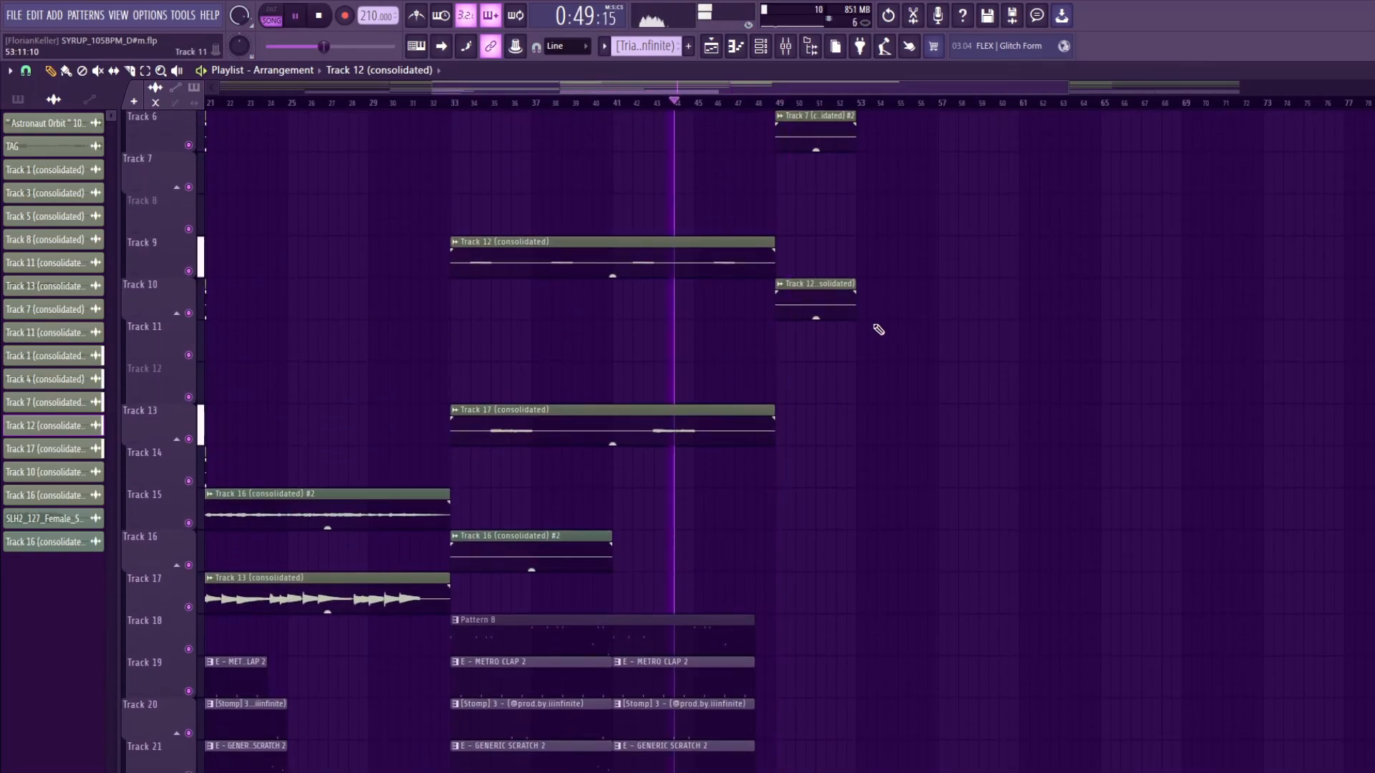
scroll(934, 329, down, 5)
scroll(827, 400, up, 2)
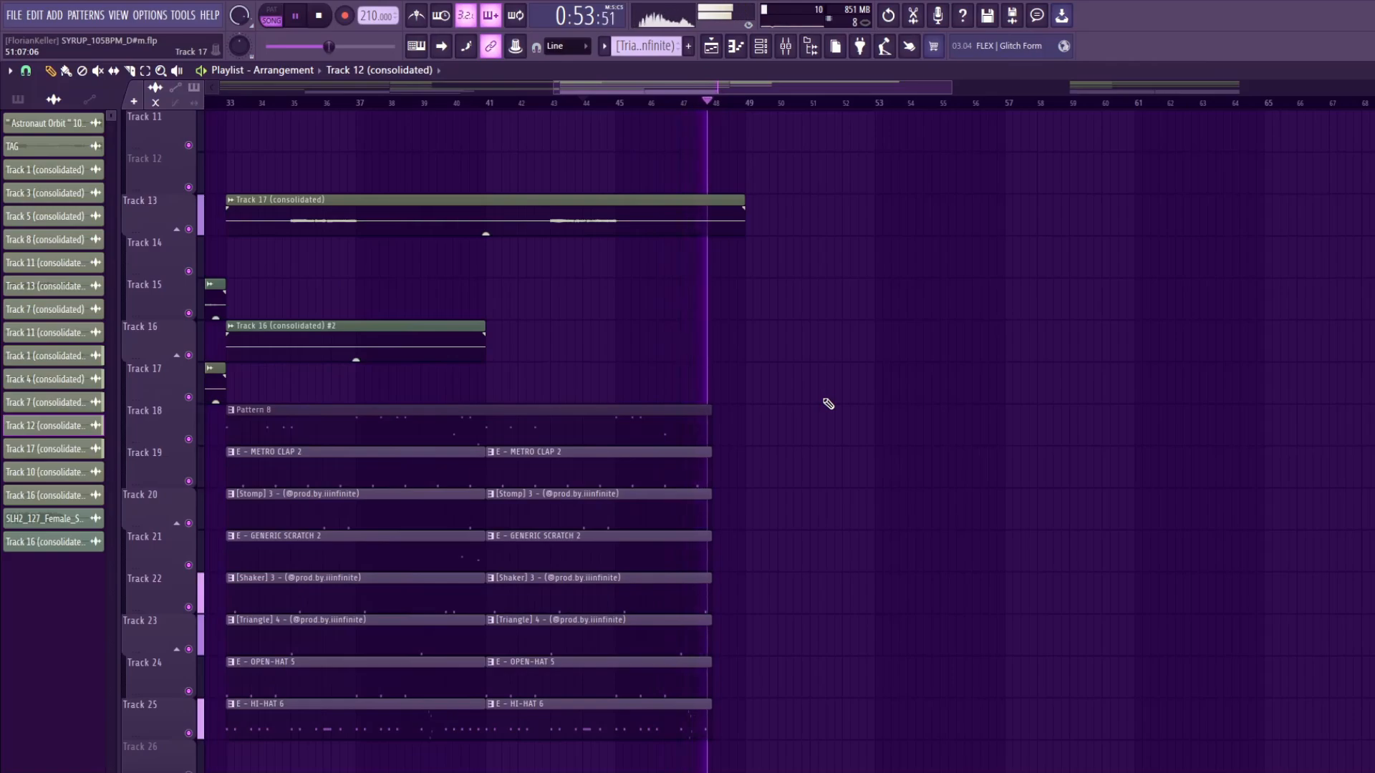
scroll(847, 396, down, 2)
scroll(982, 454, up, 3)
scroll(1038, 368, down, 1)
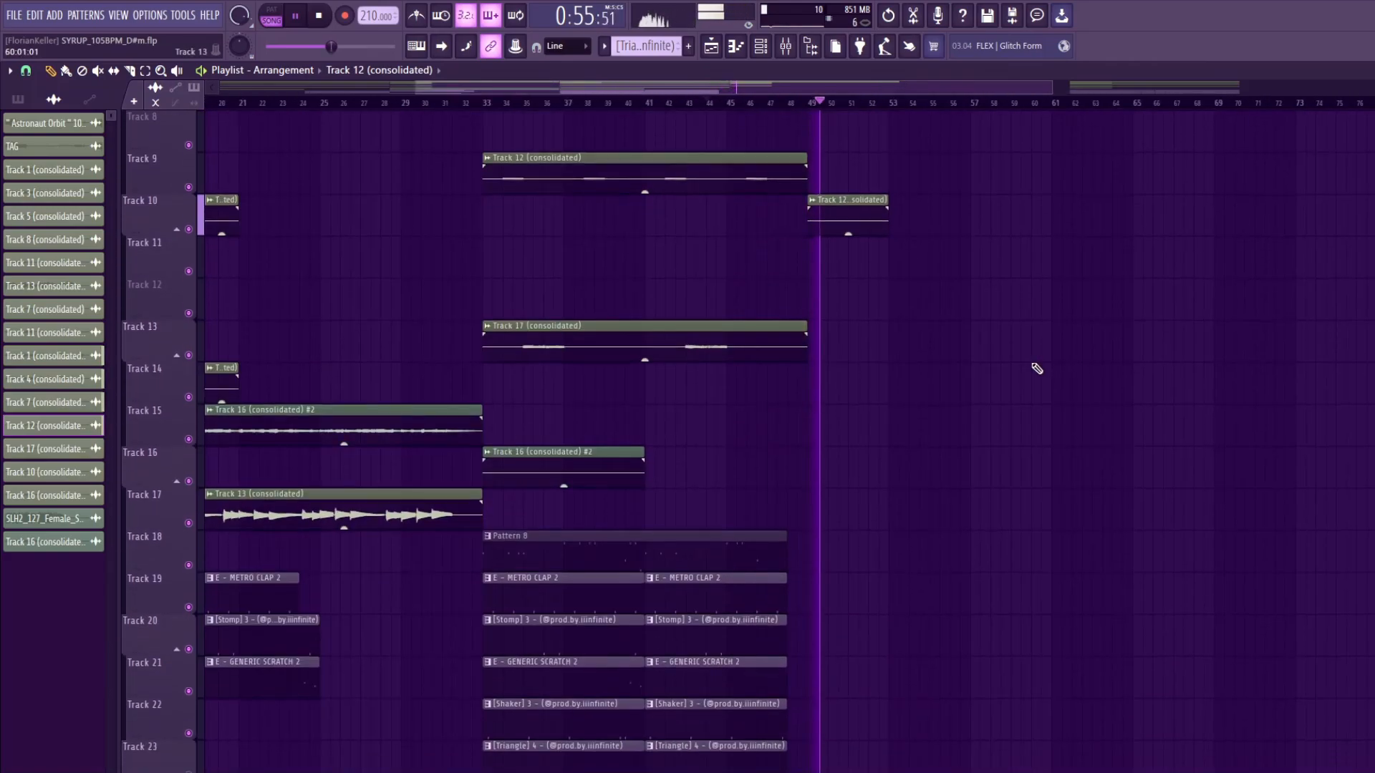
Fill the bars 49–81 break with copied clips: Pattern 8 and E - METRO CLAP 2 from bar 49, Track 16 from bar 57, Track 13 from bar 65
scroll(1037, 368, down, 2)
scroll(835, 445, down, 2)
scroll(707, 452, down, 2)
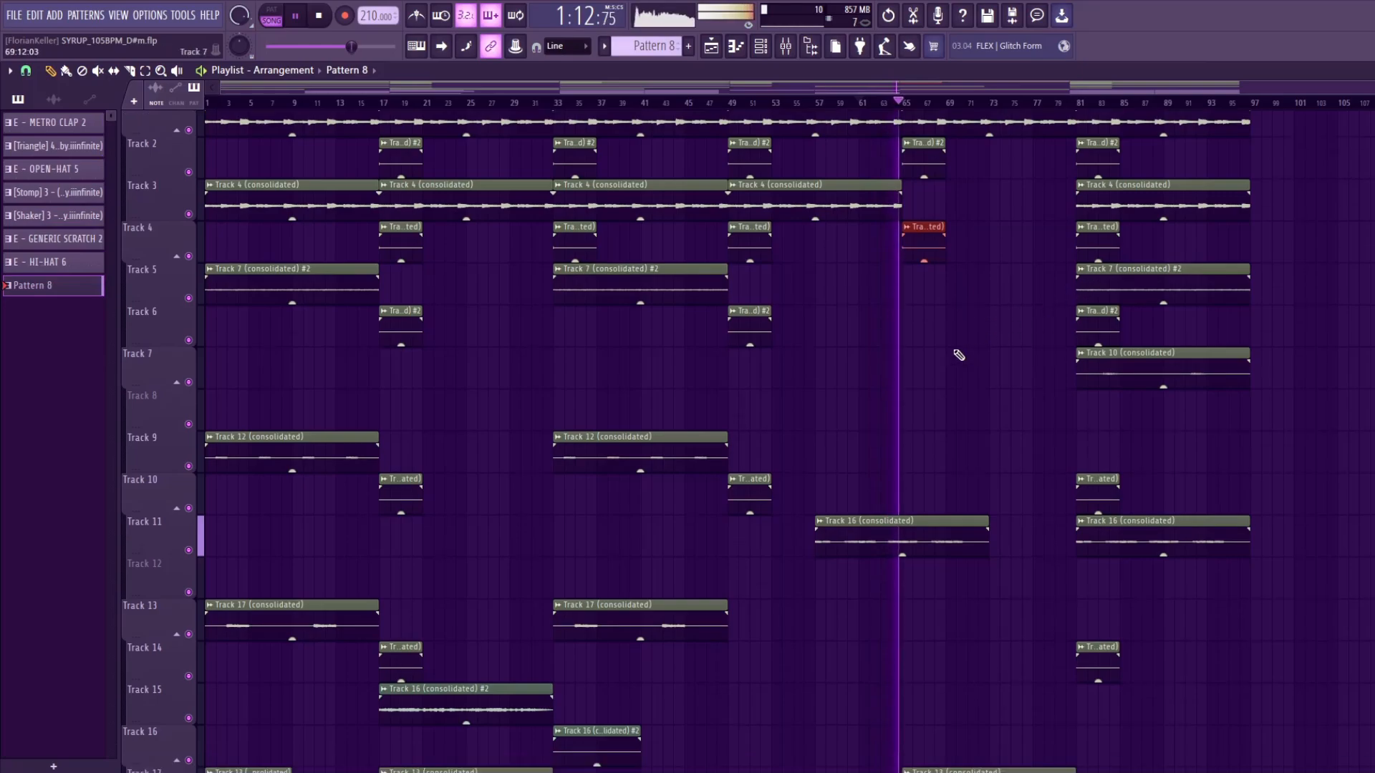
scroll(958, 353, down, 4)
key(space)
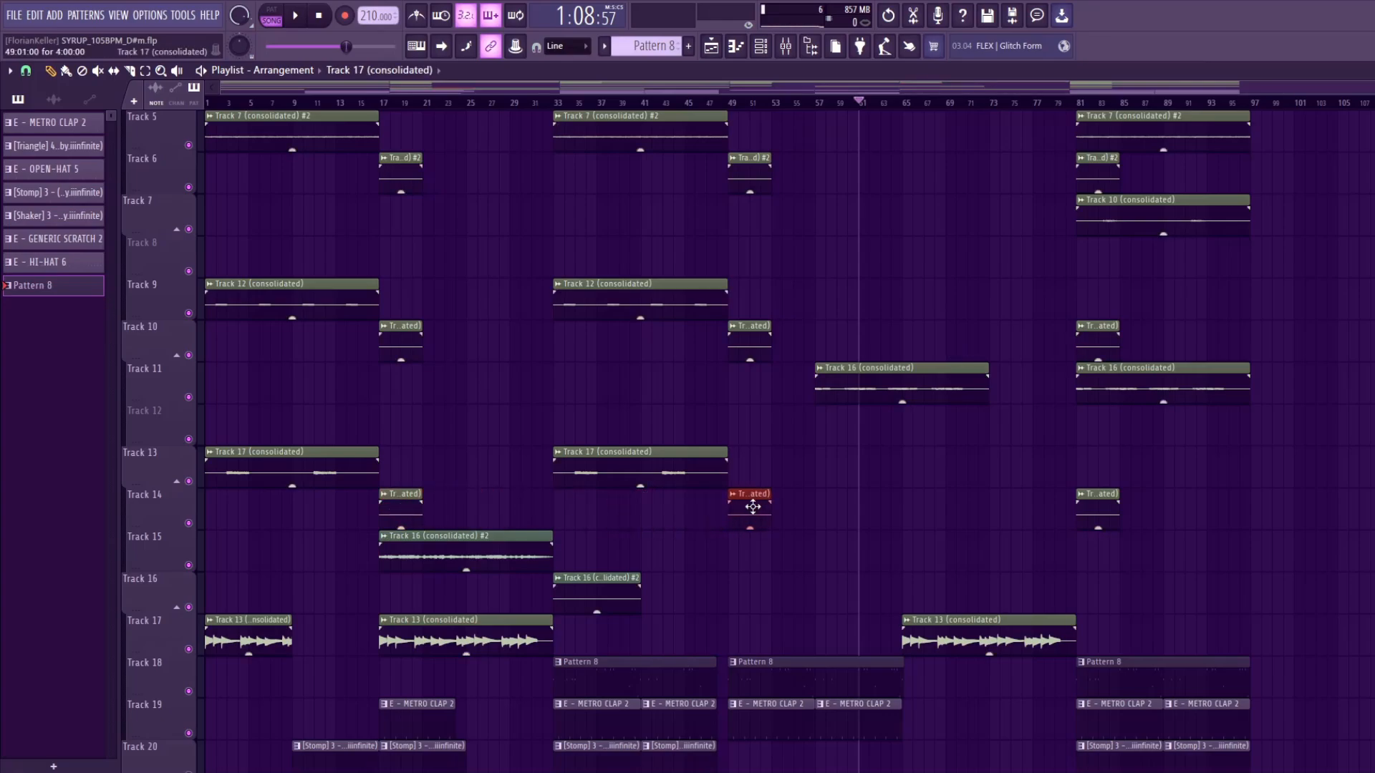
key(space)
Copy the Track 10 (consolidated) clip on Track 7 from bar 81 to bar 65, and play from bar 57
scroll(915, 485, up, 4)
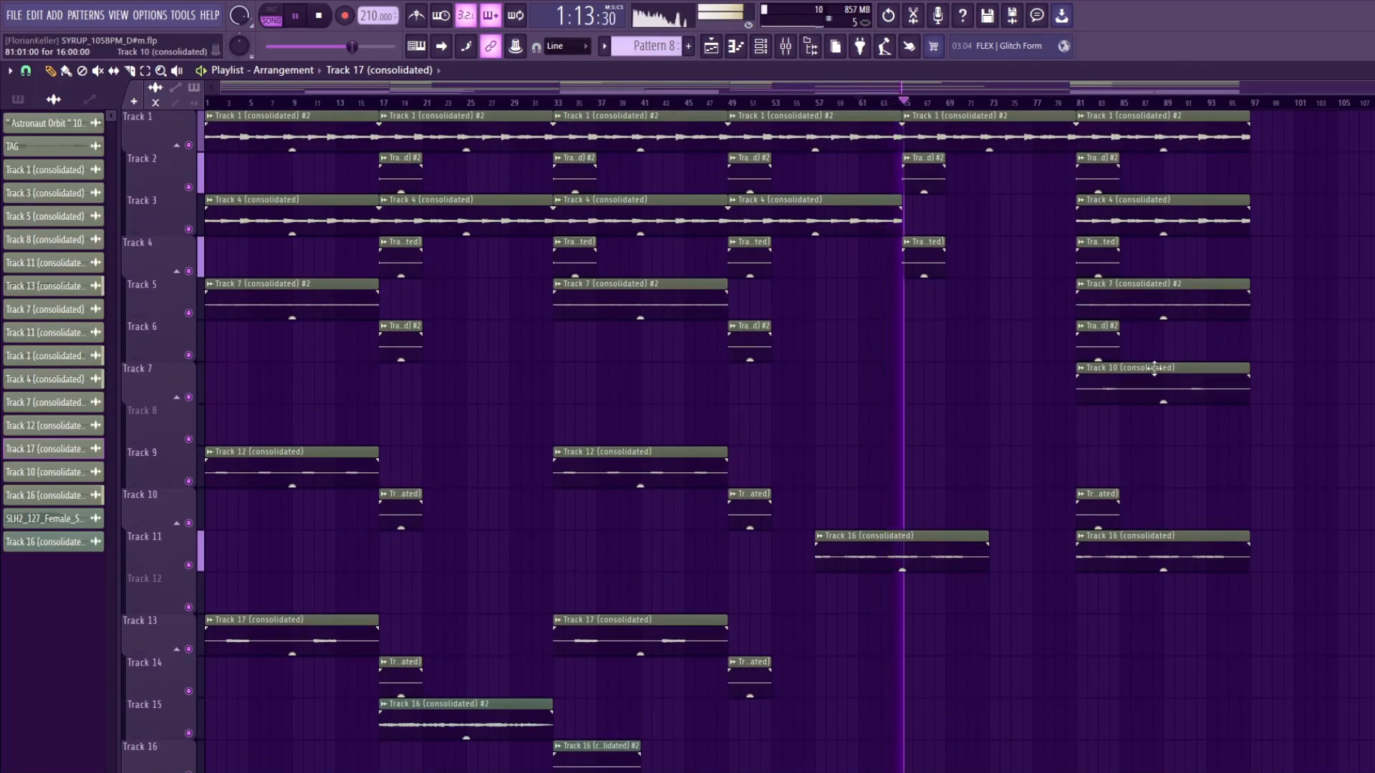
drag(1154, 369, 869, 392)
click(817, 104)
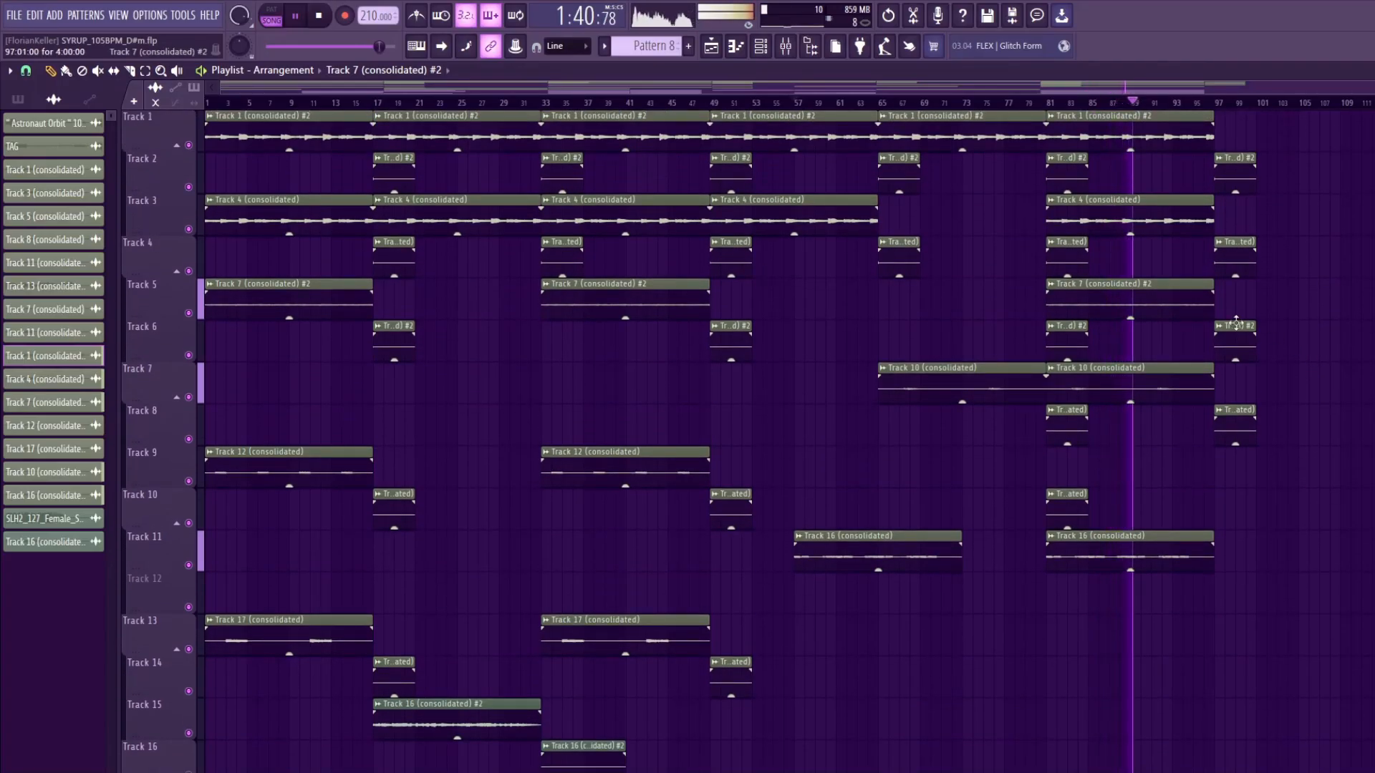
Duplicate the whole bars 49–97 section at bar 97, and delete the Pattern 8 clip at bar 97
drag(715, 108, 1234, 152)
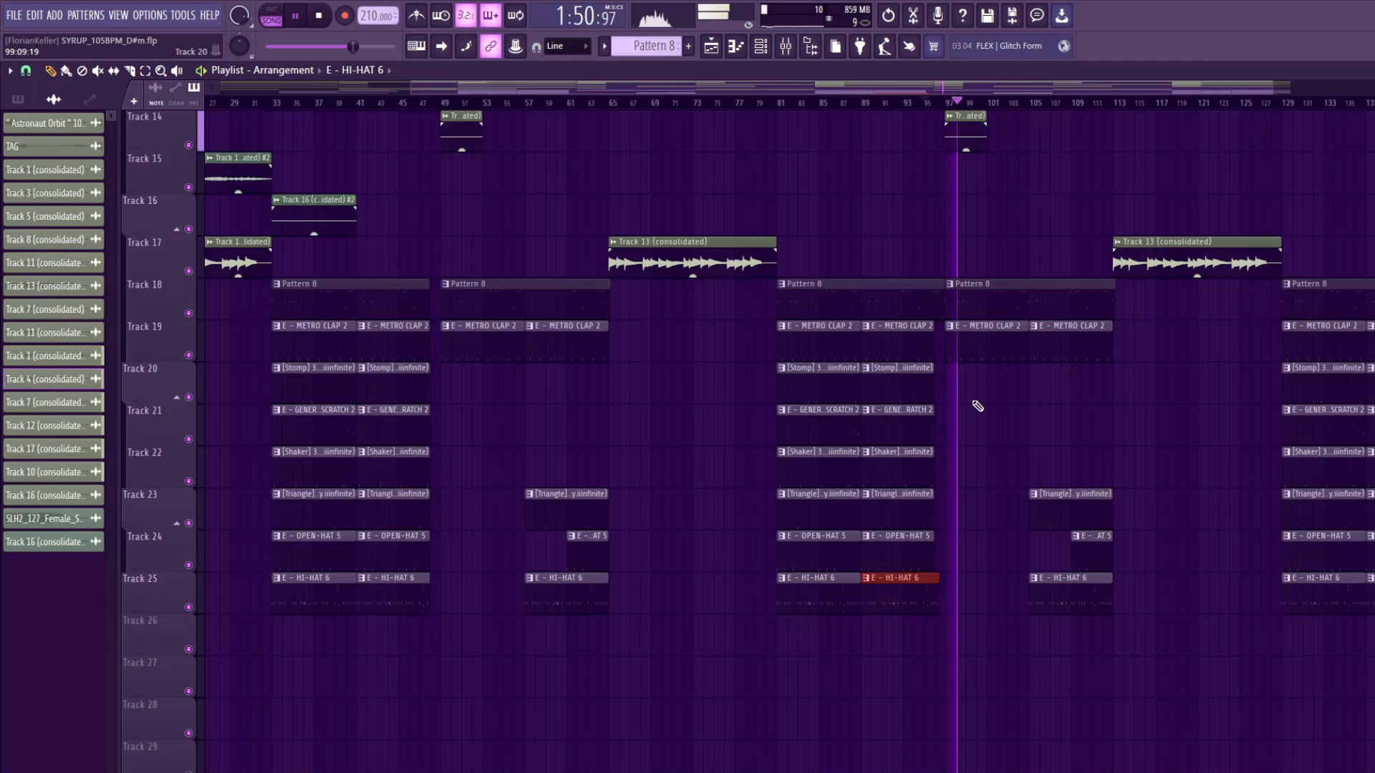
right_click(1000, 309)
key(space)
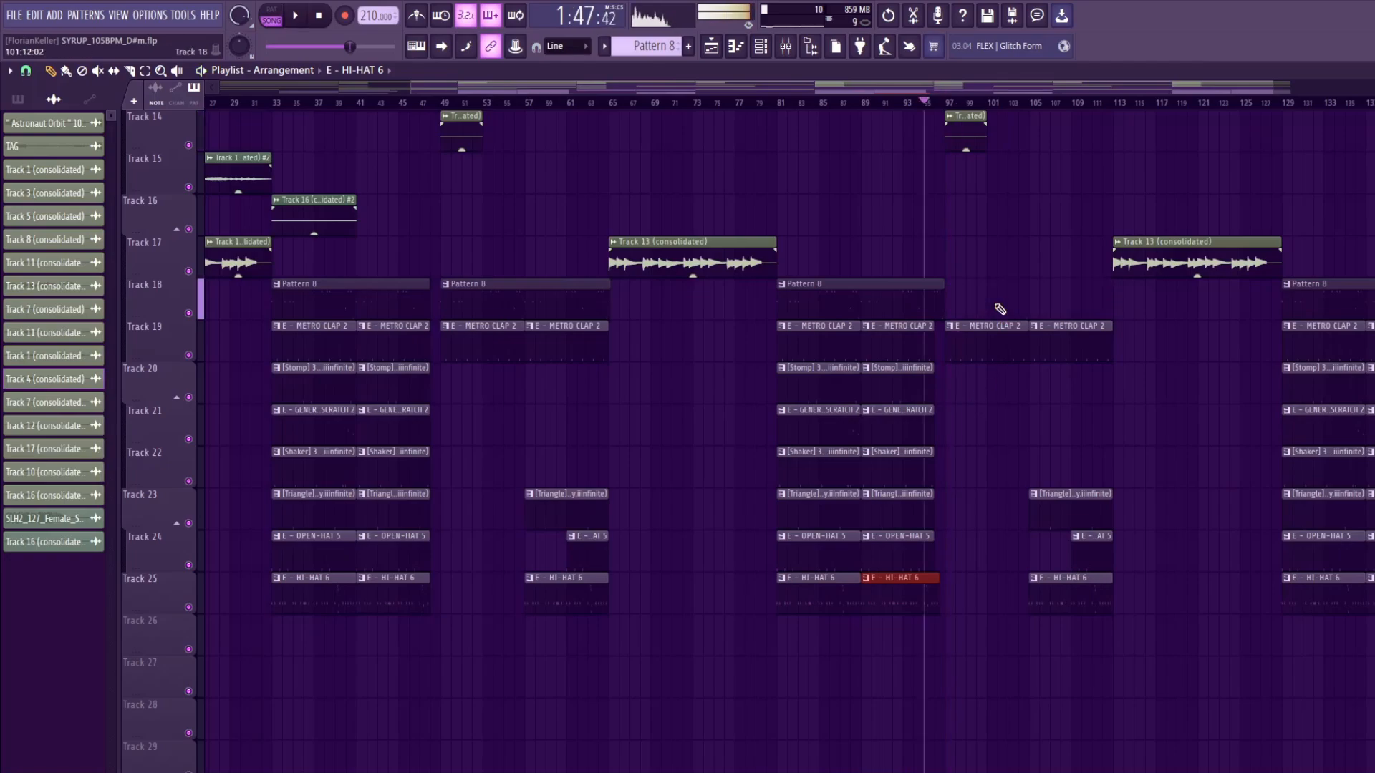
Place Pattern 8 at bar 105 on Track 18, and remove the E - METRO CLAP 2 clip at bar 97 and the Track 13 clip at bar 113
scroll(887, 298, up, 2)
drag(940, 293, 1057, 297)
scroll(1017, 276, down, 3)
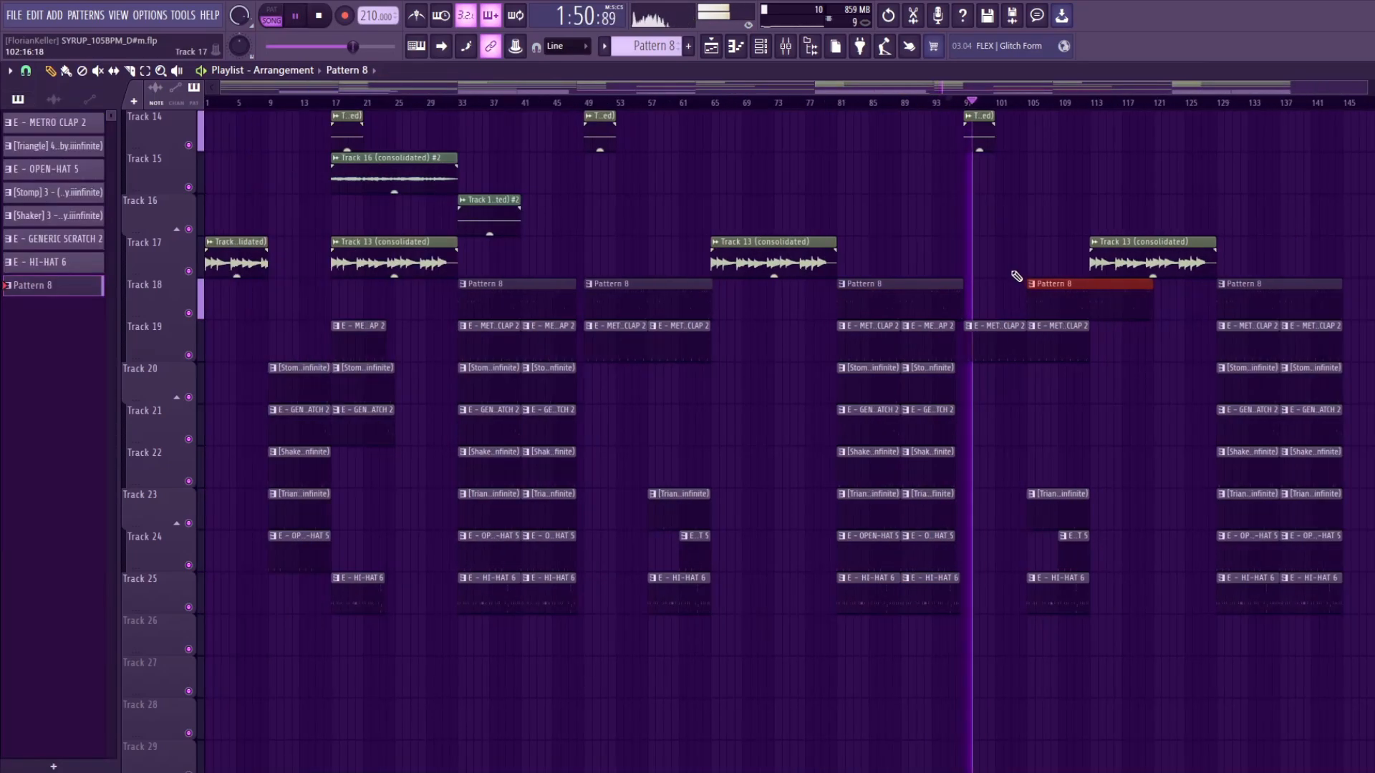
right_click(1139, 260)
scroll(993, 352, up, 3)
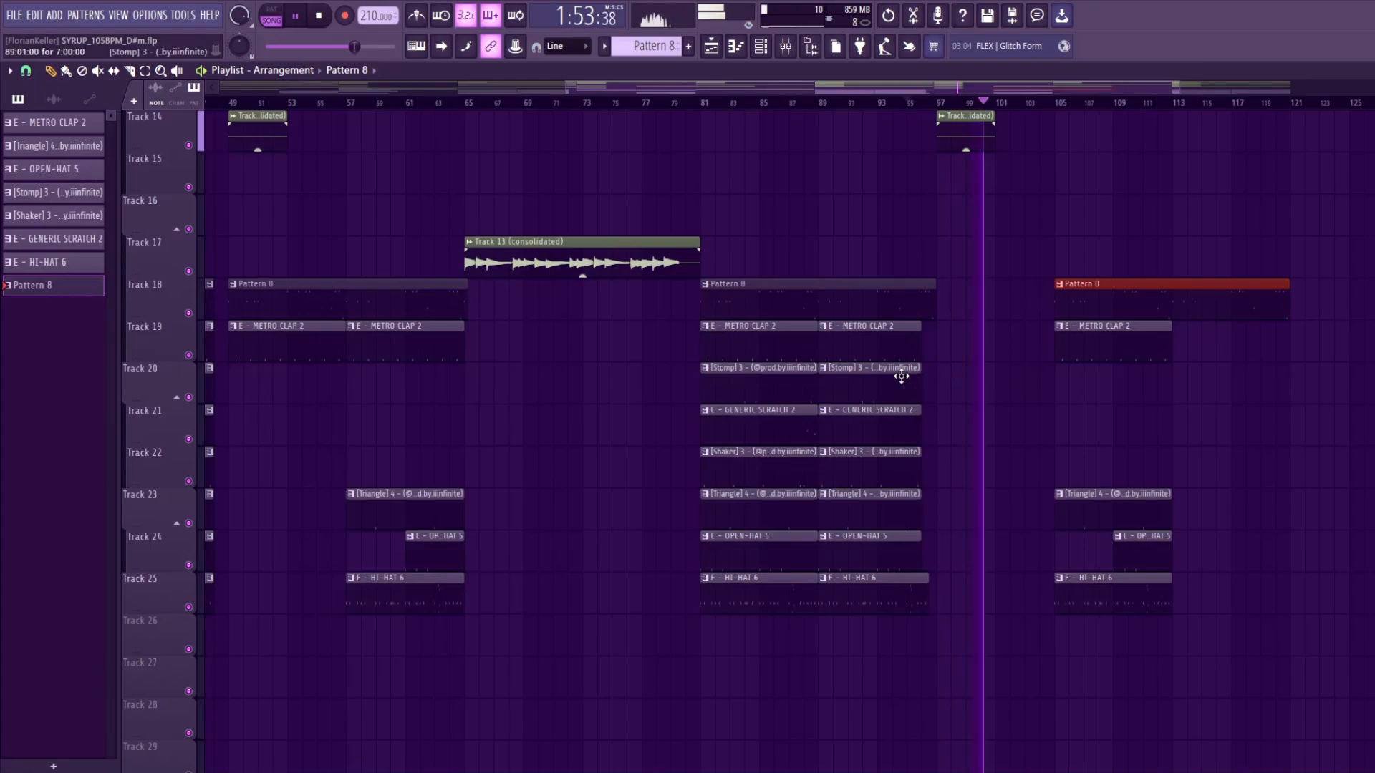
Duplicate the Stomp, Scratch, Shaker, Triangle and Open-Hat clips from bar 89 to bar 97 on Tracks 20–24
drag(901, 378, 904, 544)
key(ctrl+b)
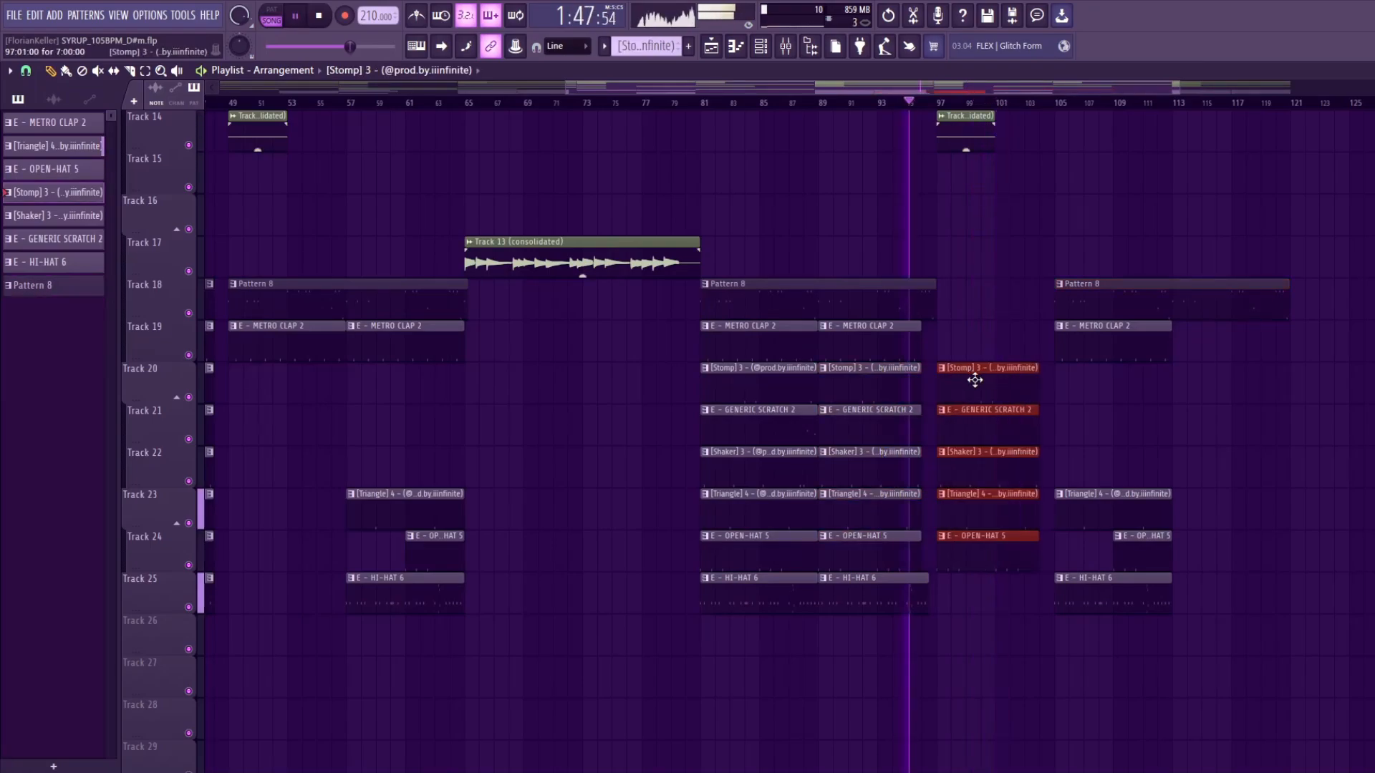
scroll(998, 298, up, 2)
click(988, 316)
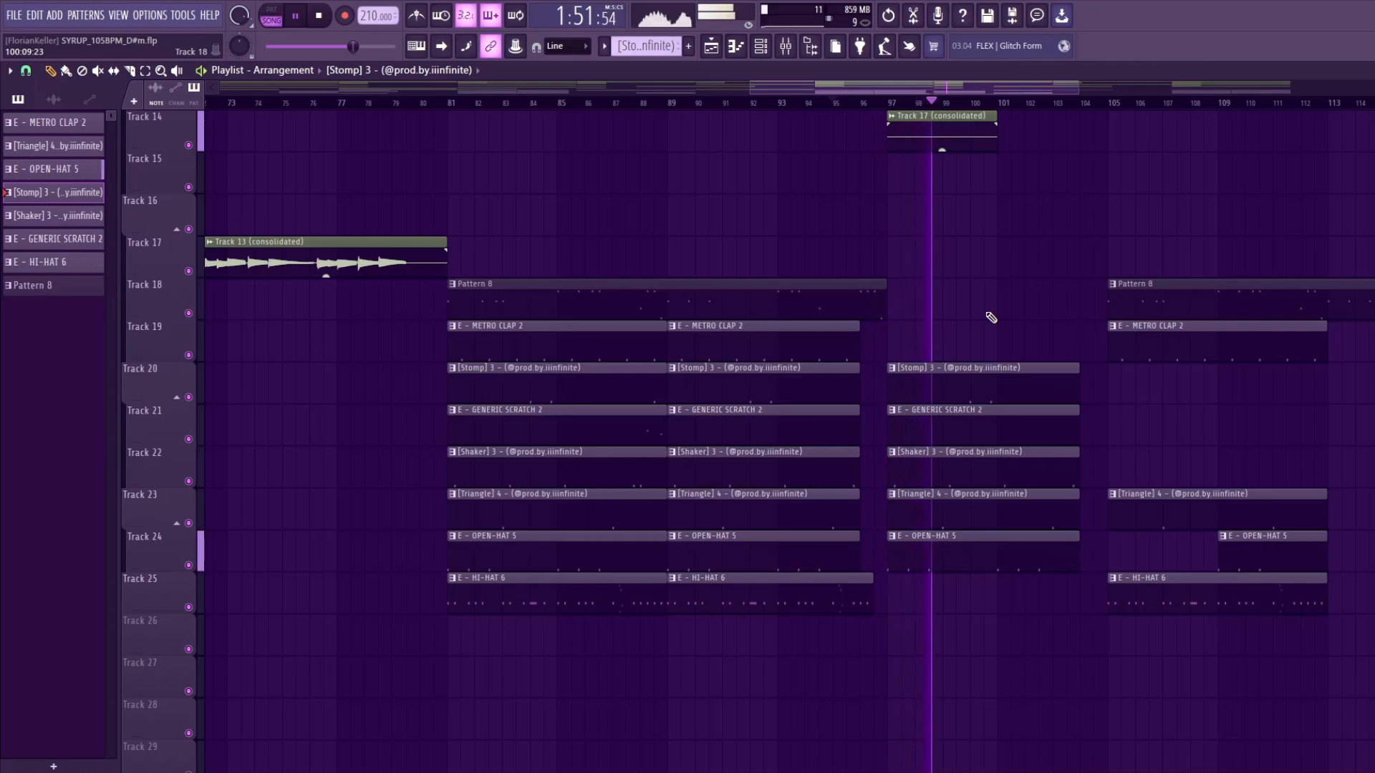
Delete the Shaker and E - GENERIC SCRATCH 2 clips at bar 97
right_click(1004, 453)
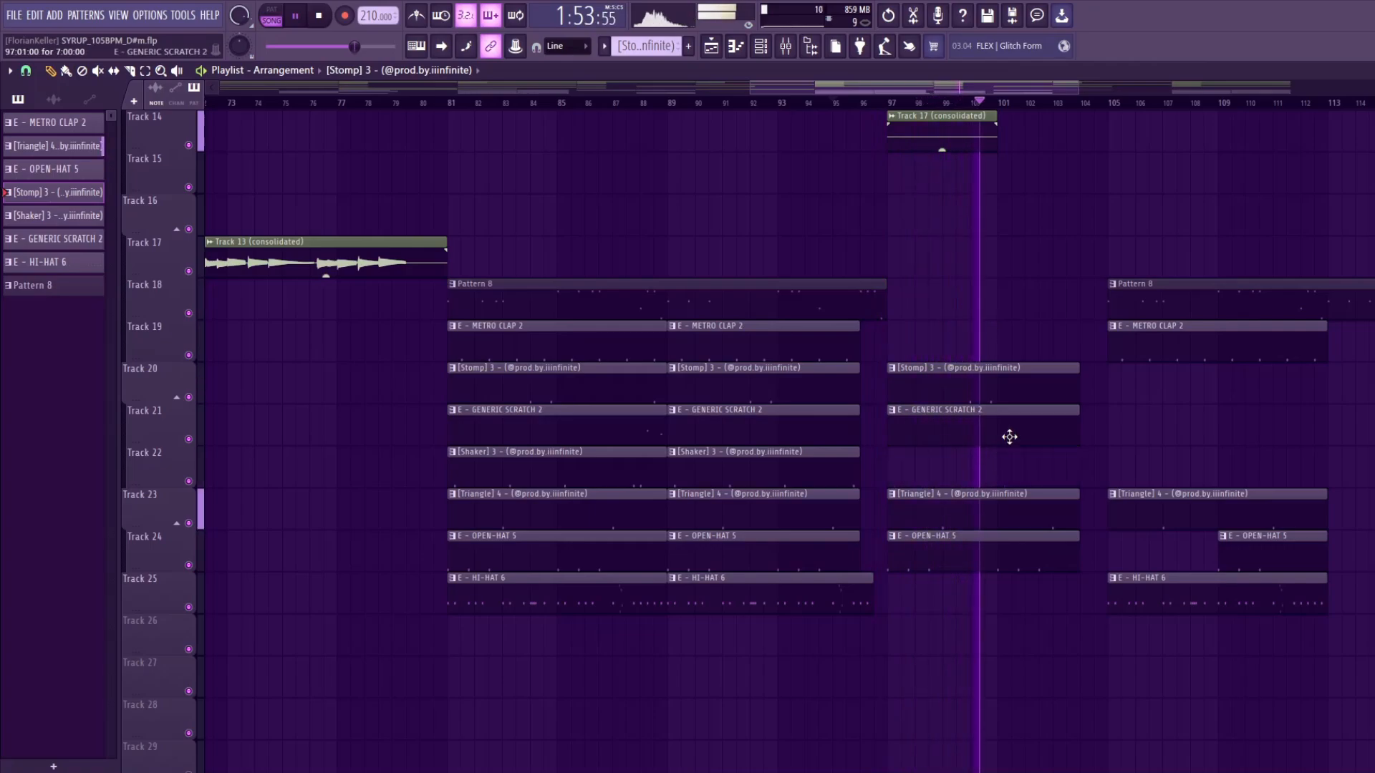
right_click(1046, 423)
scroll(1075, 422, down, 4)
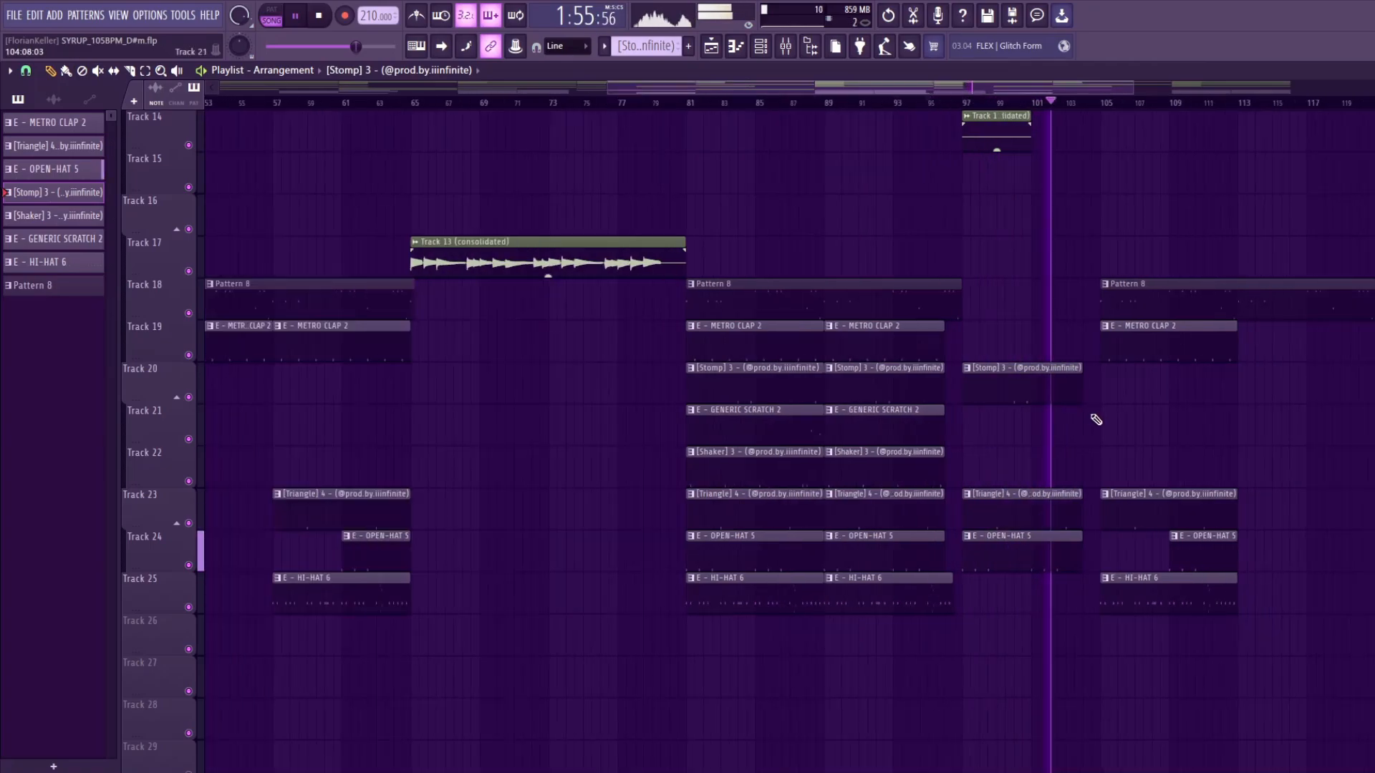
Extend the Stomp, Triangle and Open-Hat clips at bar 97 to 8 bars so they end at bar 105
scroll(1074, 423, up, 2)
ctrl+click(1071, 387)
ctrl+click(1060, 501)
ctrl+click(1060, 537)
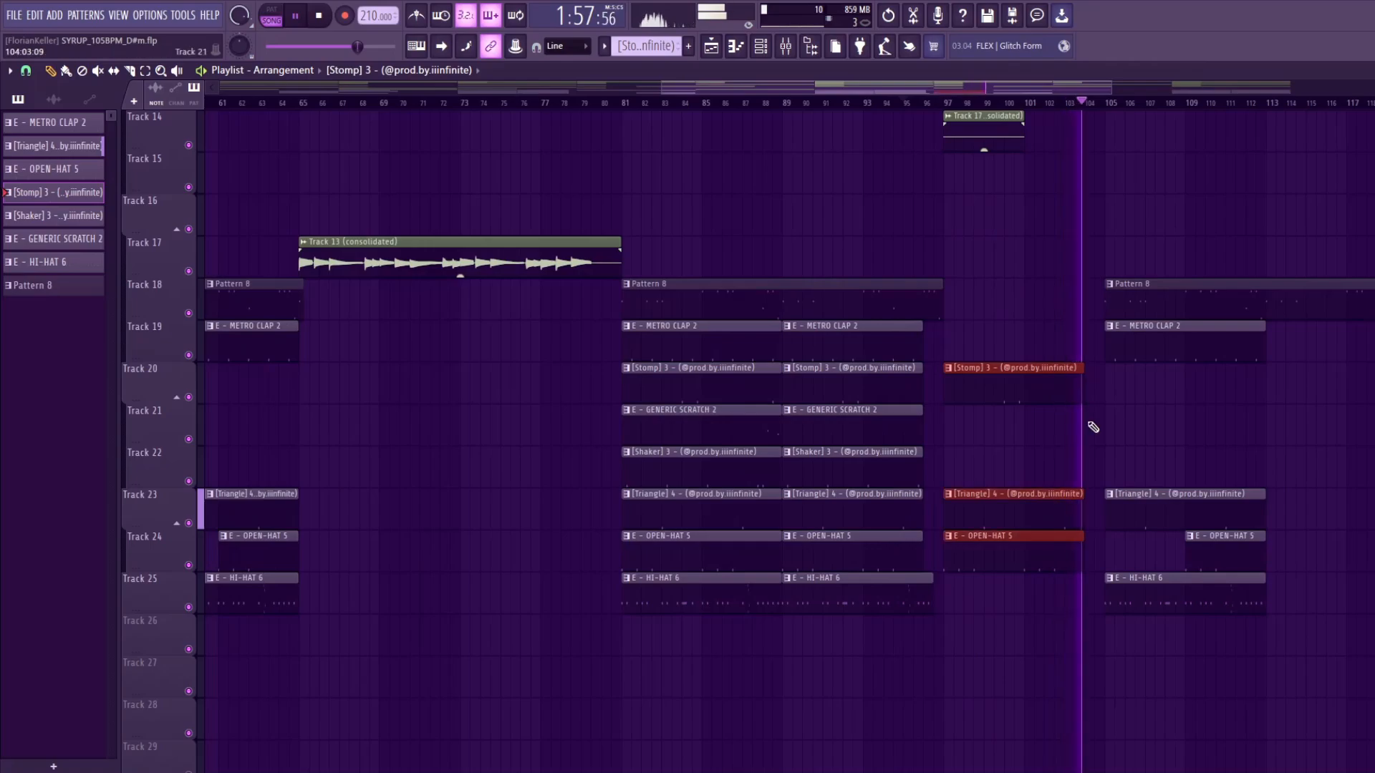
scroll(1110, 412, down, 3)
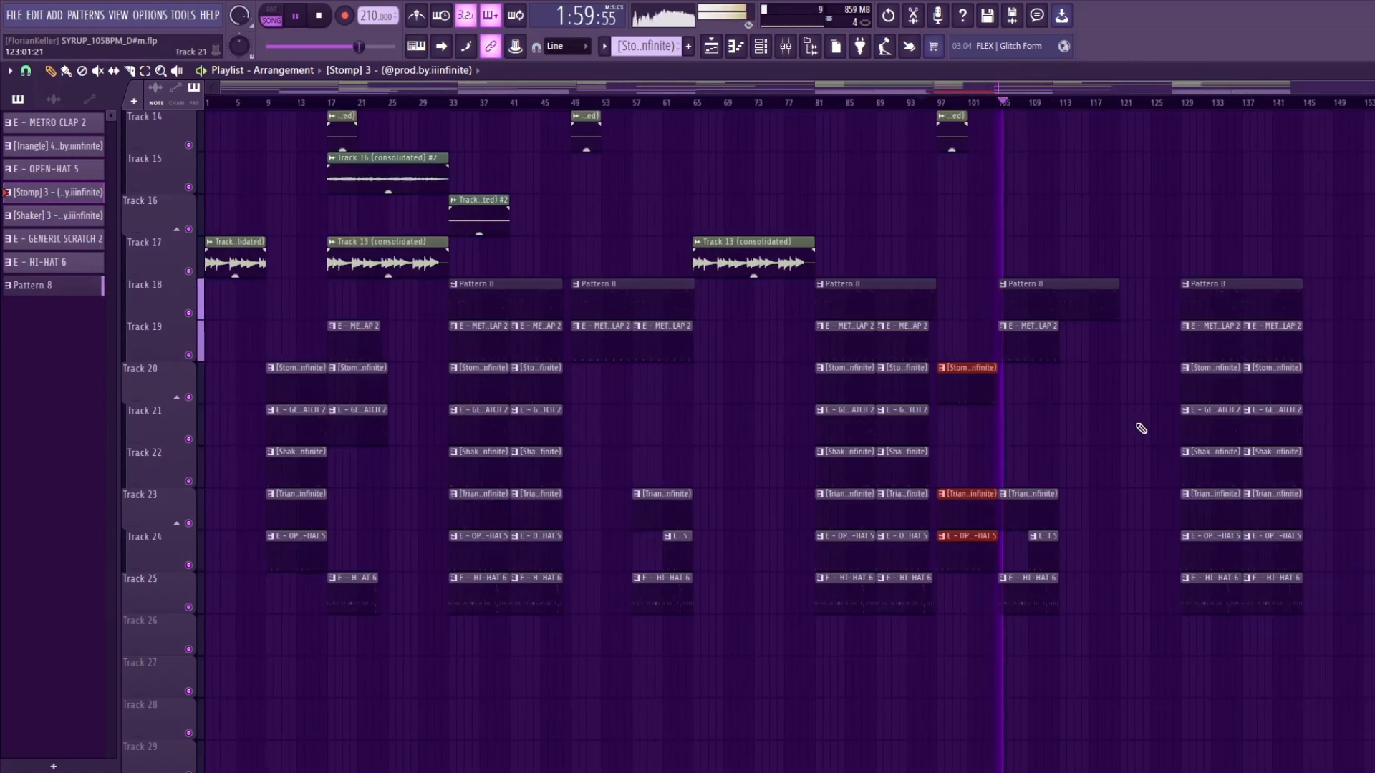
Shorten the Track 16 (consolidated) clip at bar 105 on Track 11 to end at bar 113
scroll(1141, 427, up, 3)
scroll(1046, 405, down, 4)
scroll(1053, 415, up, 4)
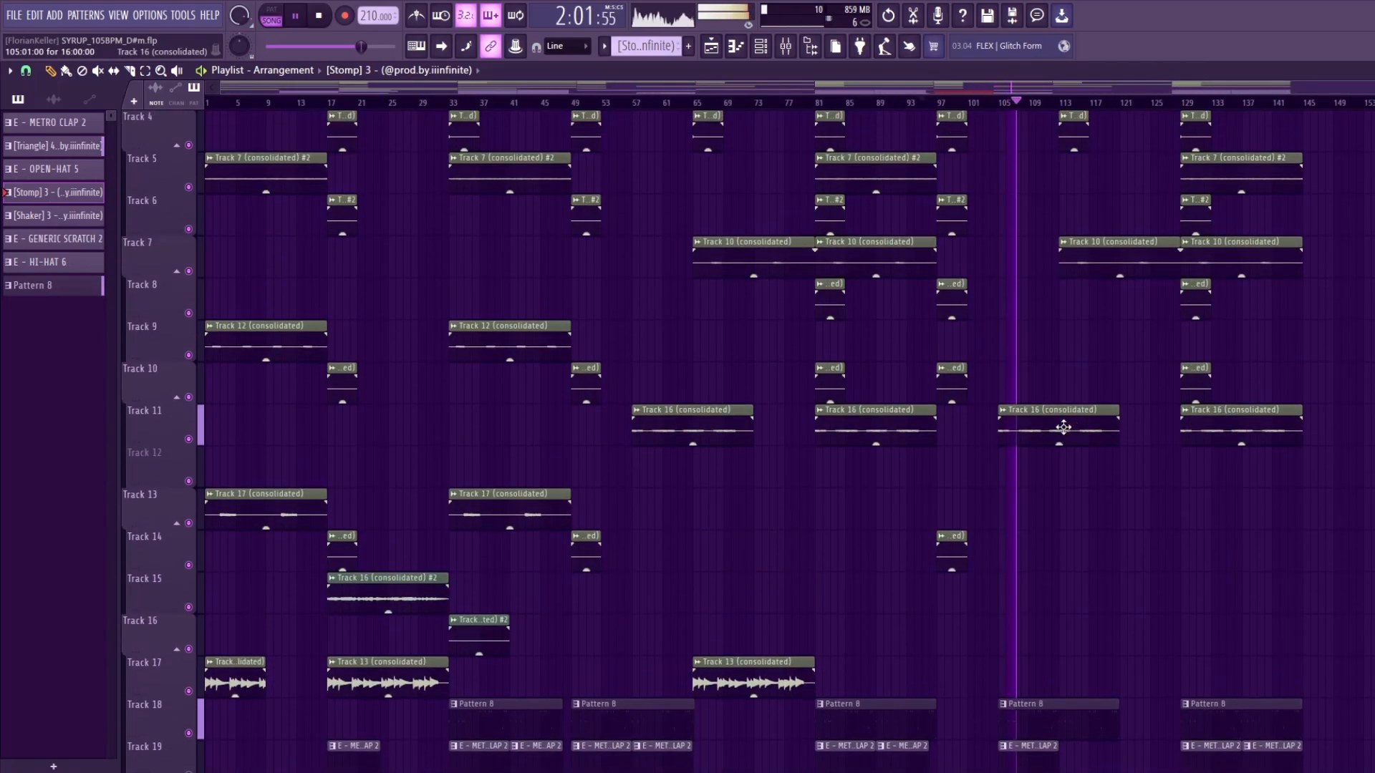
scroll(1066, 429, up, 2)
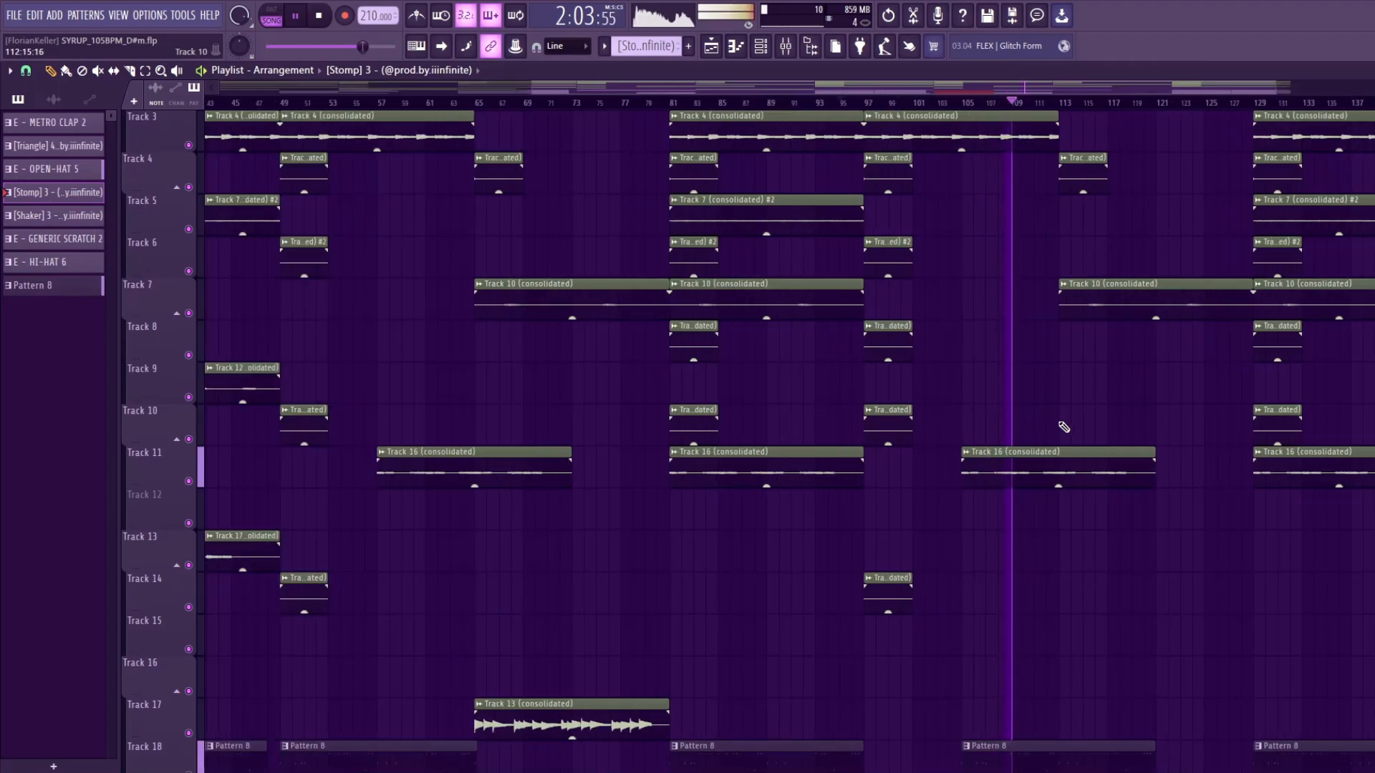
scroll(1063, 427, up, 1)
drag(1142, 452, 1047, 454)
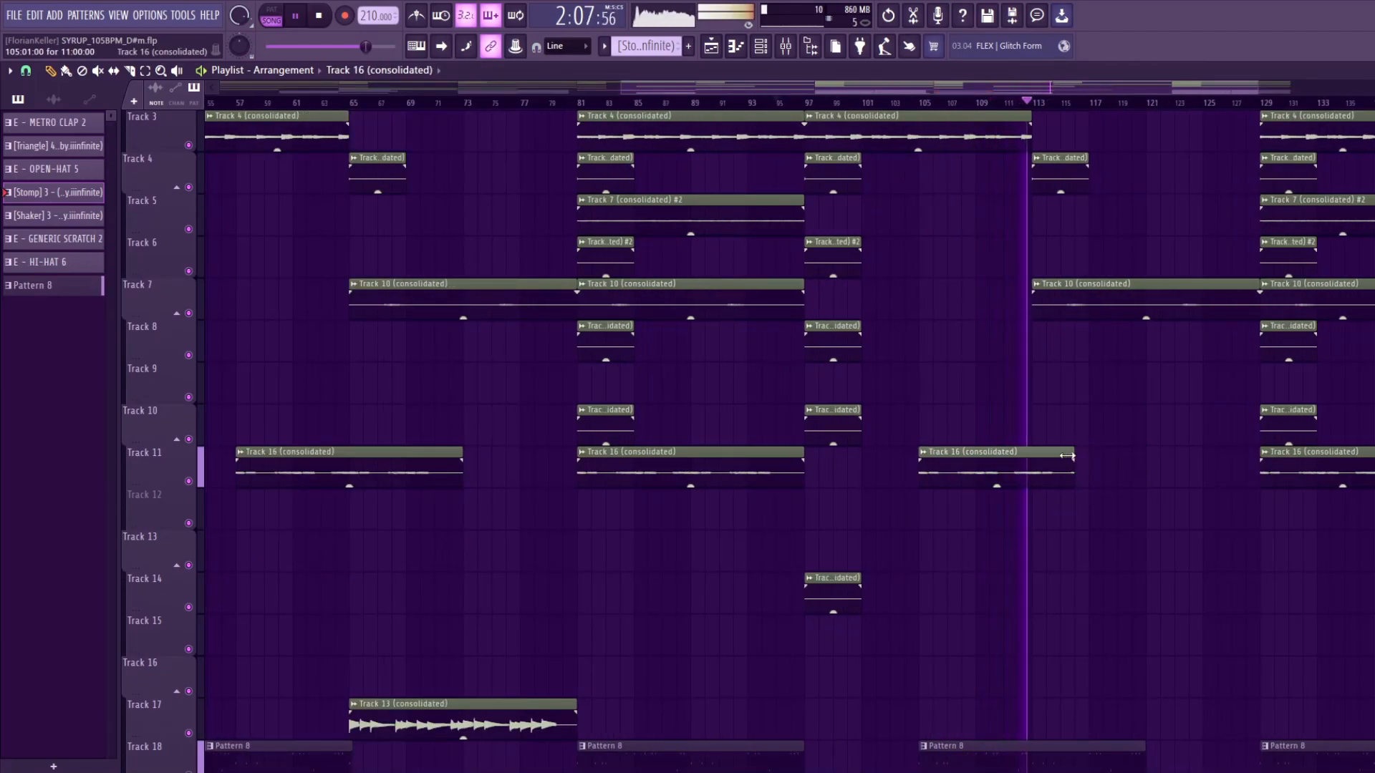
scroll(1067, 456, up, 5)
drag(1088, 454, 952, 456)
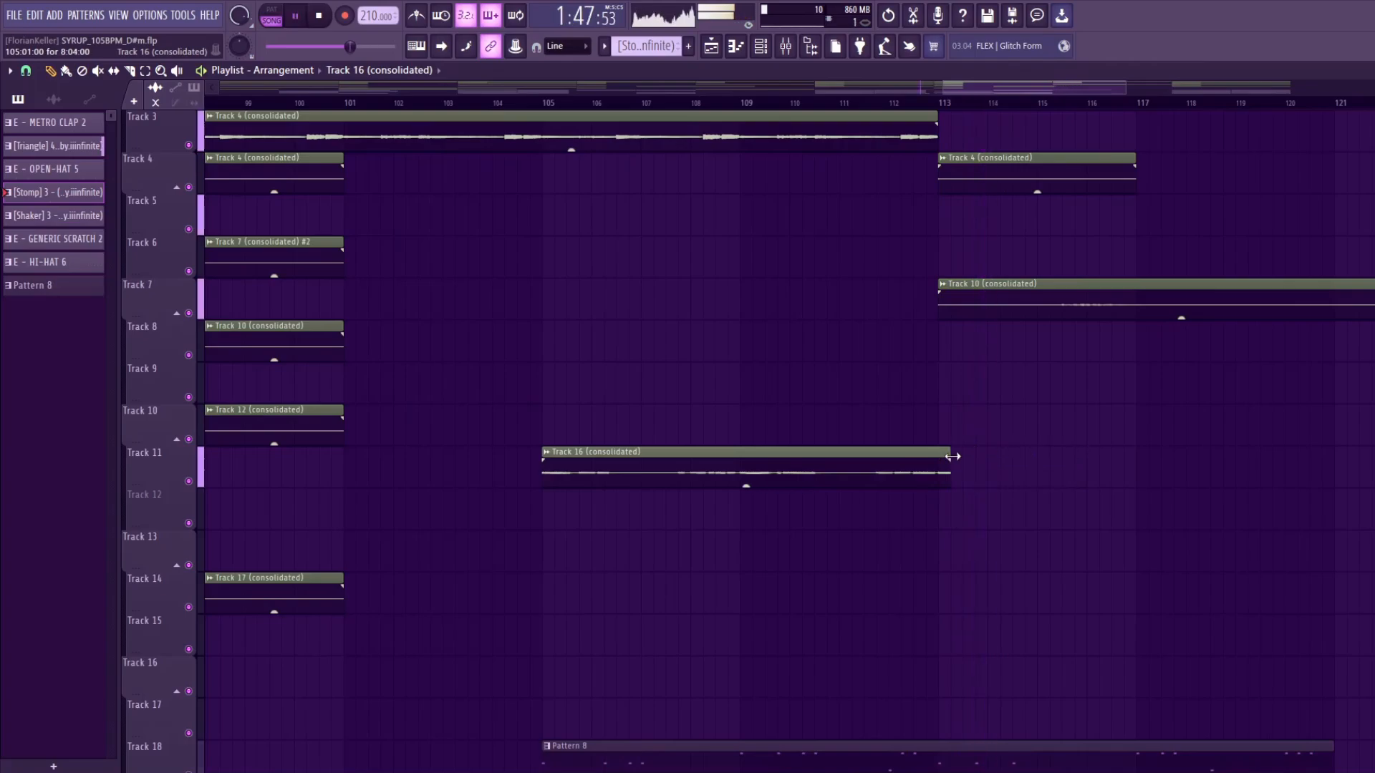
Place a copy of the 16-bar Track 17 (consolidated) clip at bar 113 on Track 13, and play that section
scroll(951, 394, down, 5)
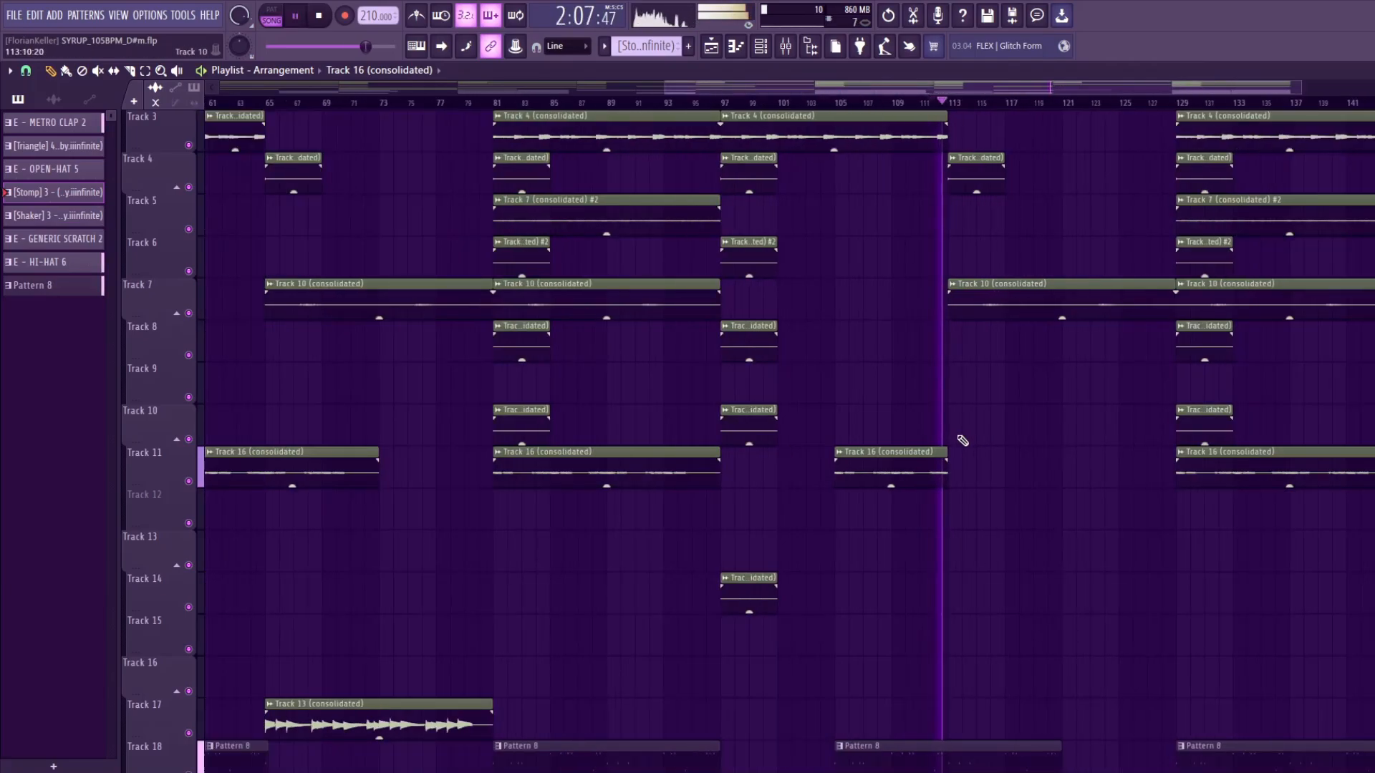
scroll(975, 434, down, 3)
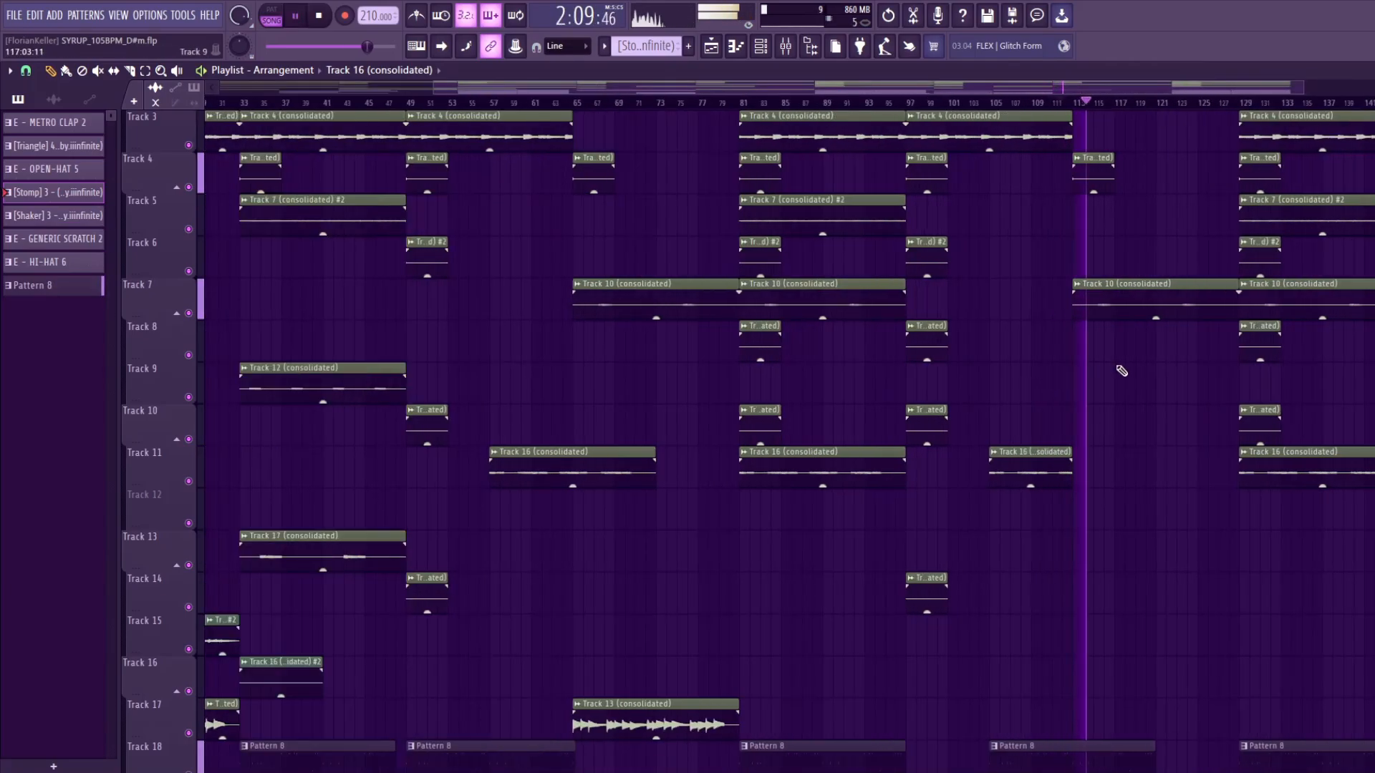
scroll(1121, 372, up, 1)
scroll(1136, 340, down, 1)
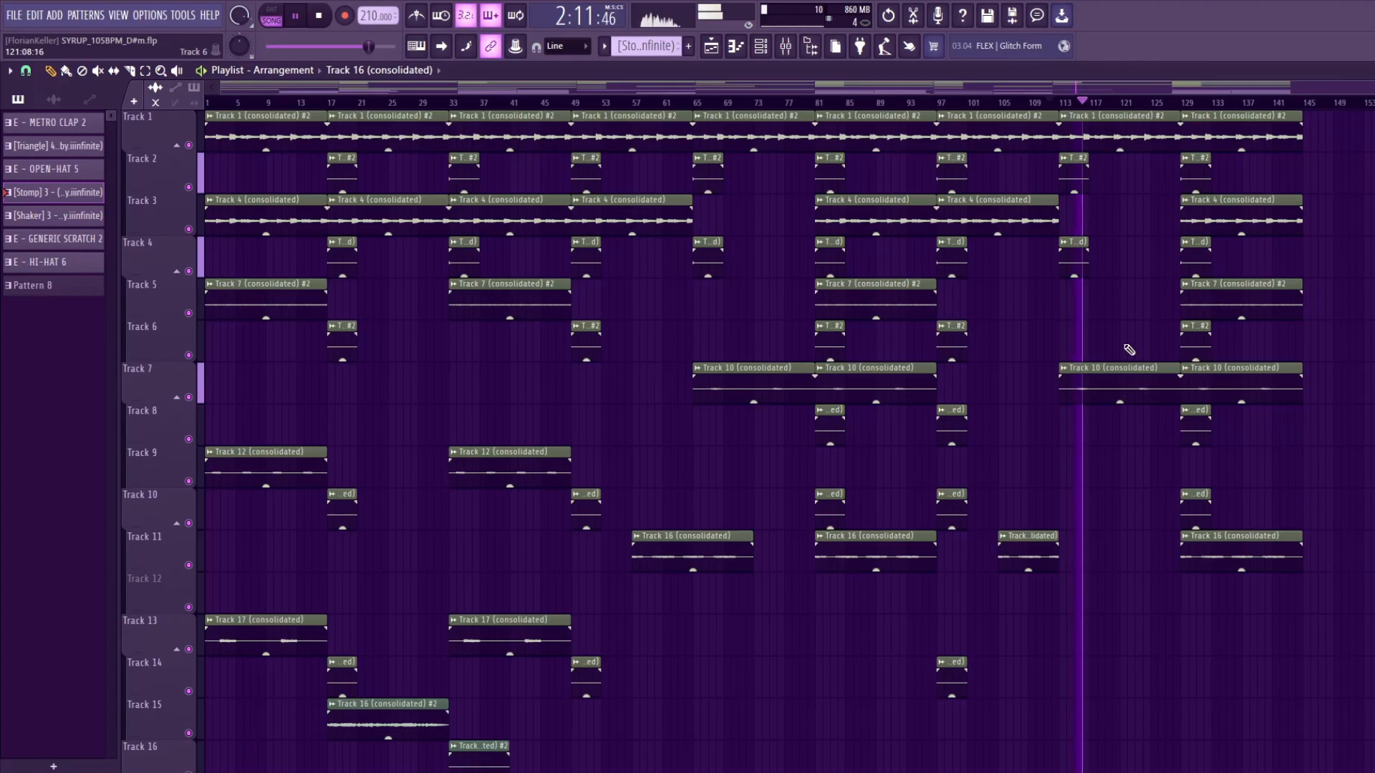
scroll(1130, 361, up, 1)
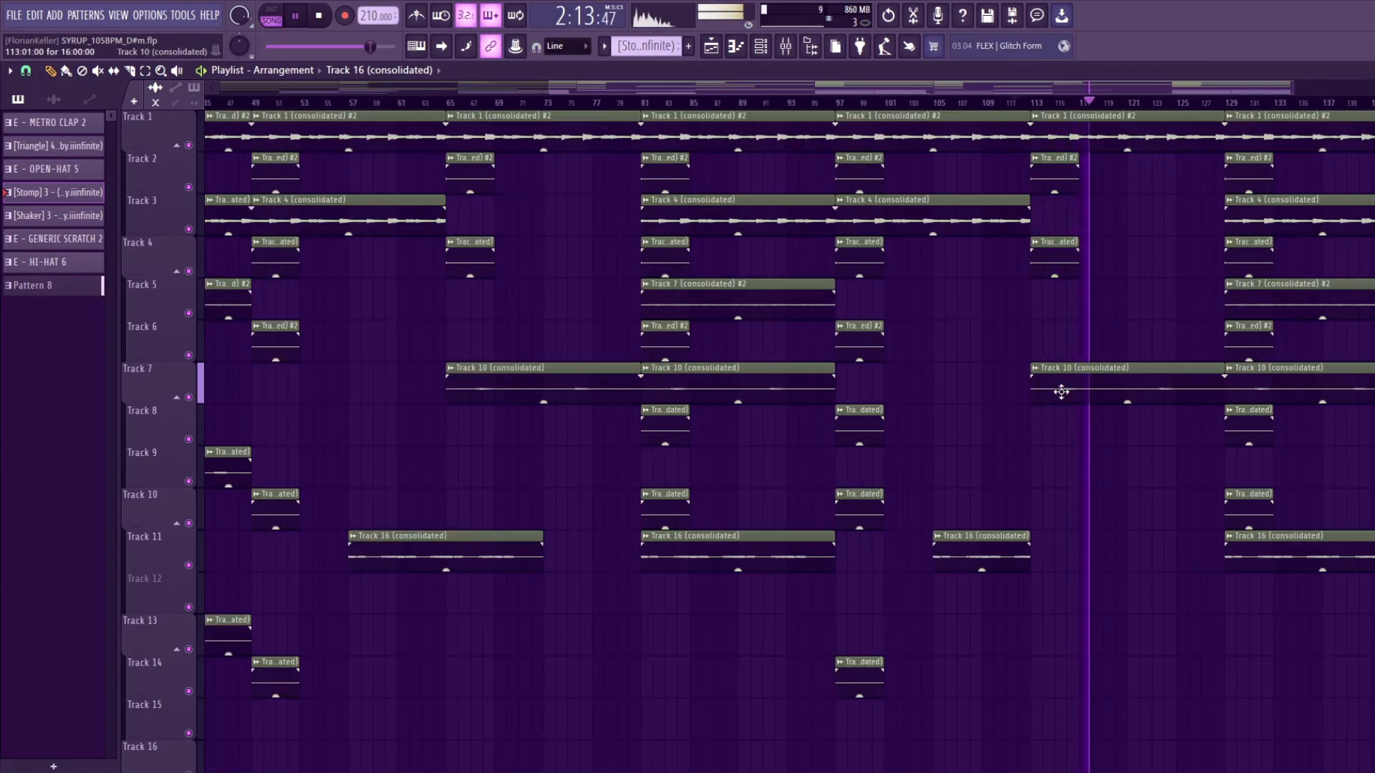
scroll(1072, 449, down, 1)
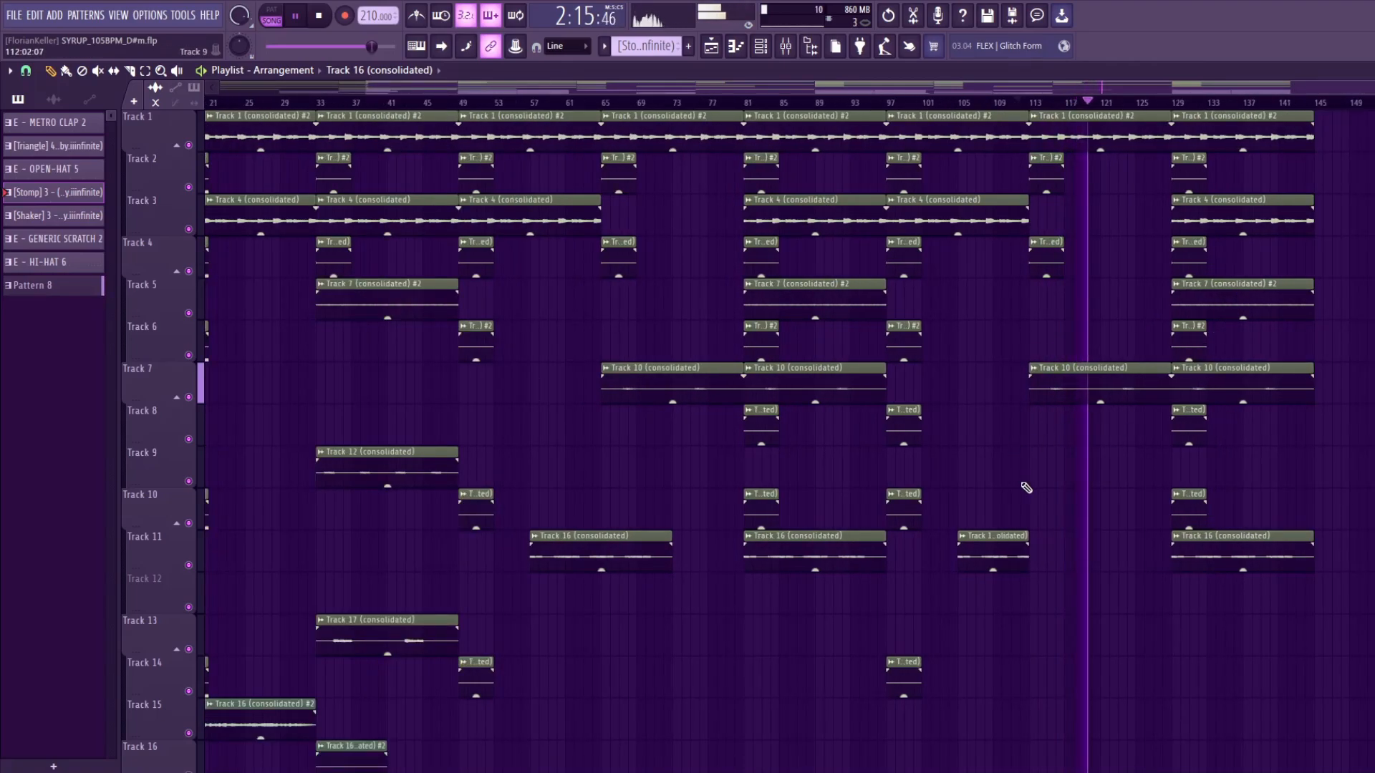
scroll(1026, 488, down, 1)
drag(621, 629, 1050, 629)
scroll(1103, 620, up, 2)
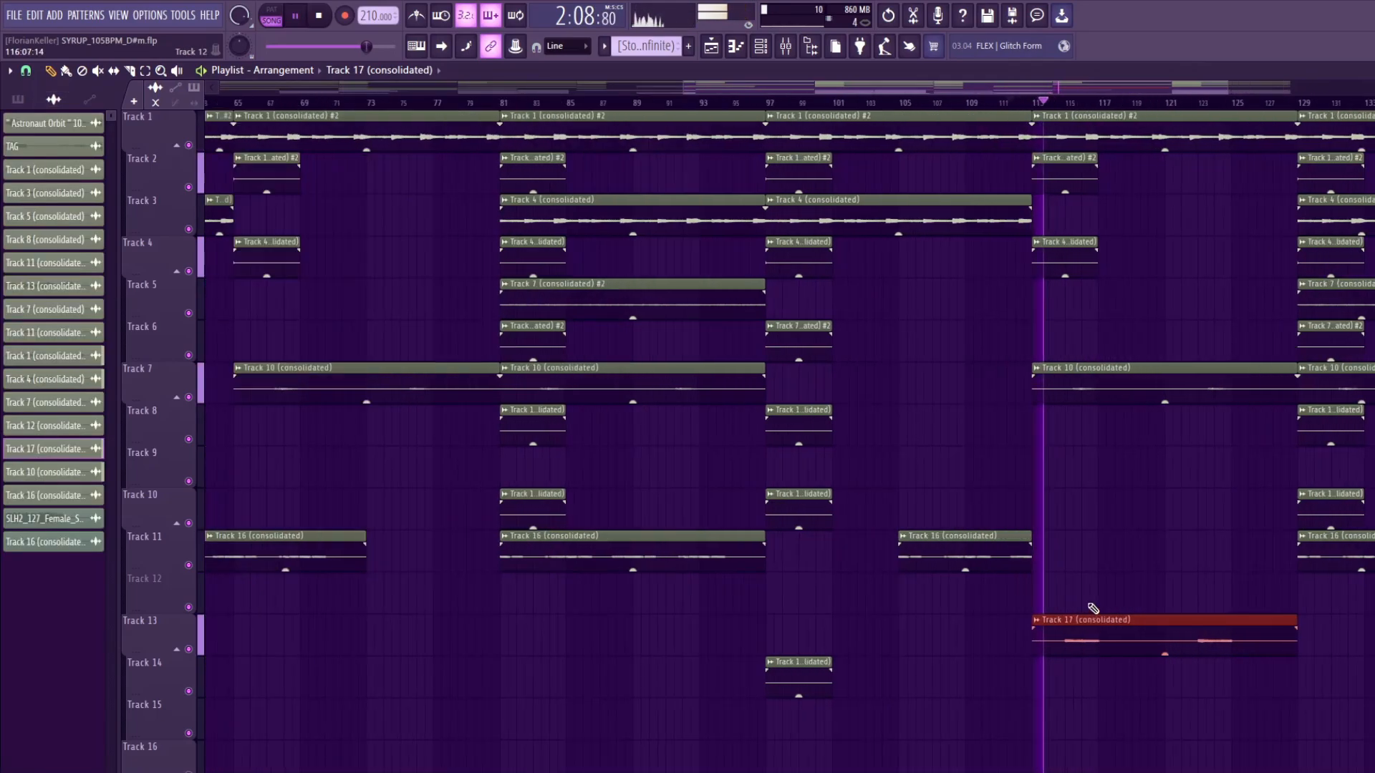
scroll(1093, 609, down, 1)
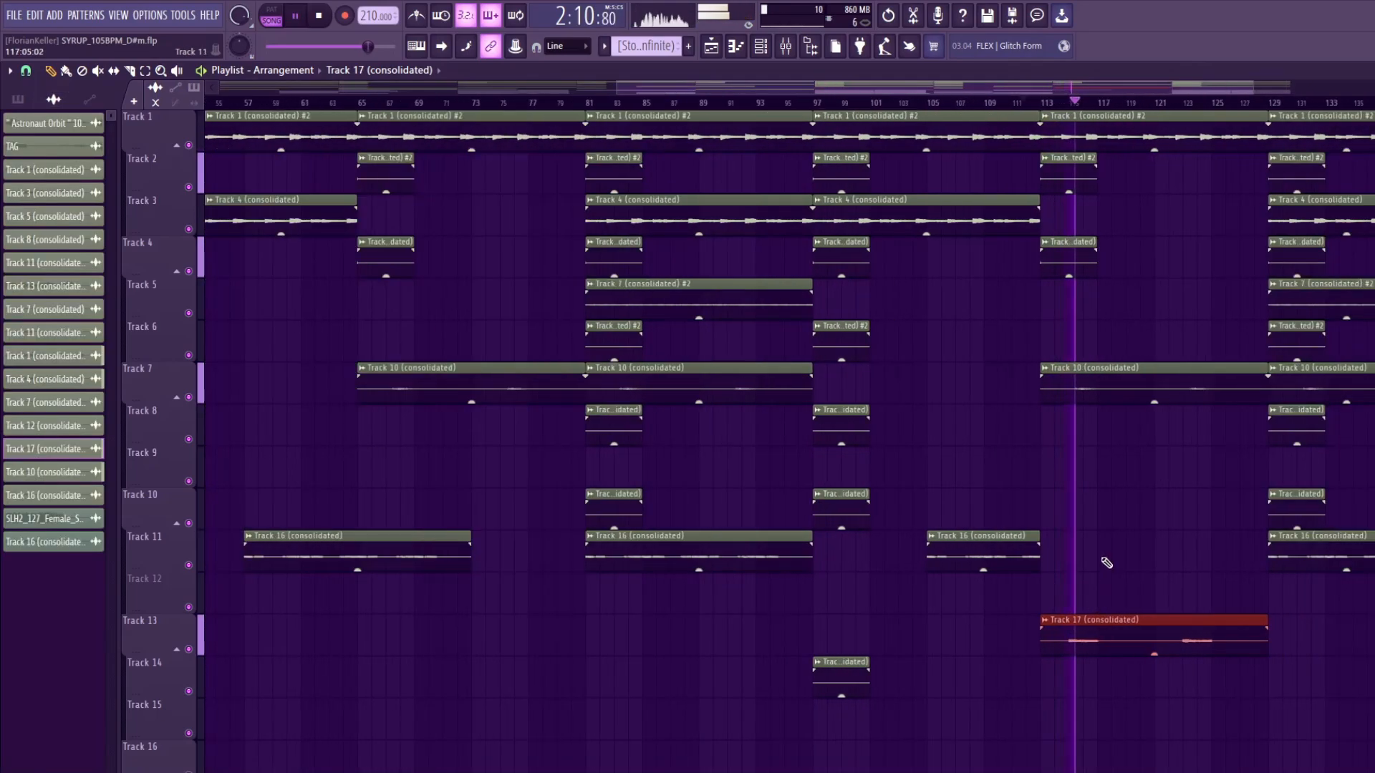
Extend the Track 16 (consolidated) clip starting at bar 105 on Track 11 to end at bar 125
key(space)
drag(1034, 532, 1207, 544)
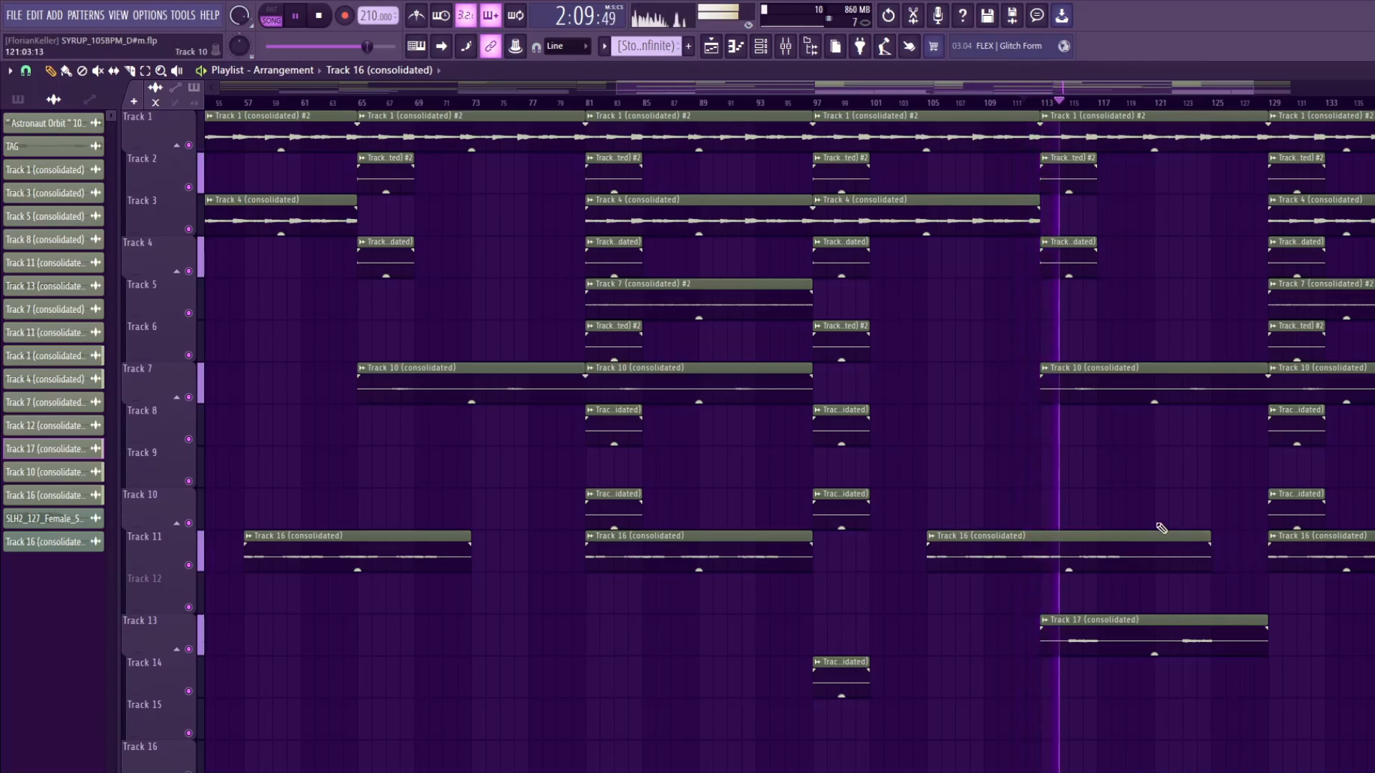
scroll(1117, 503, down, 3)
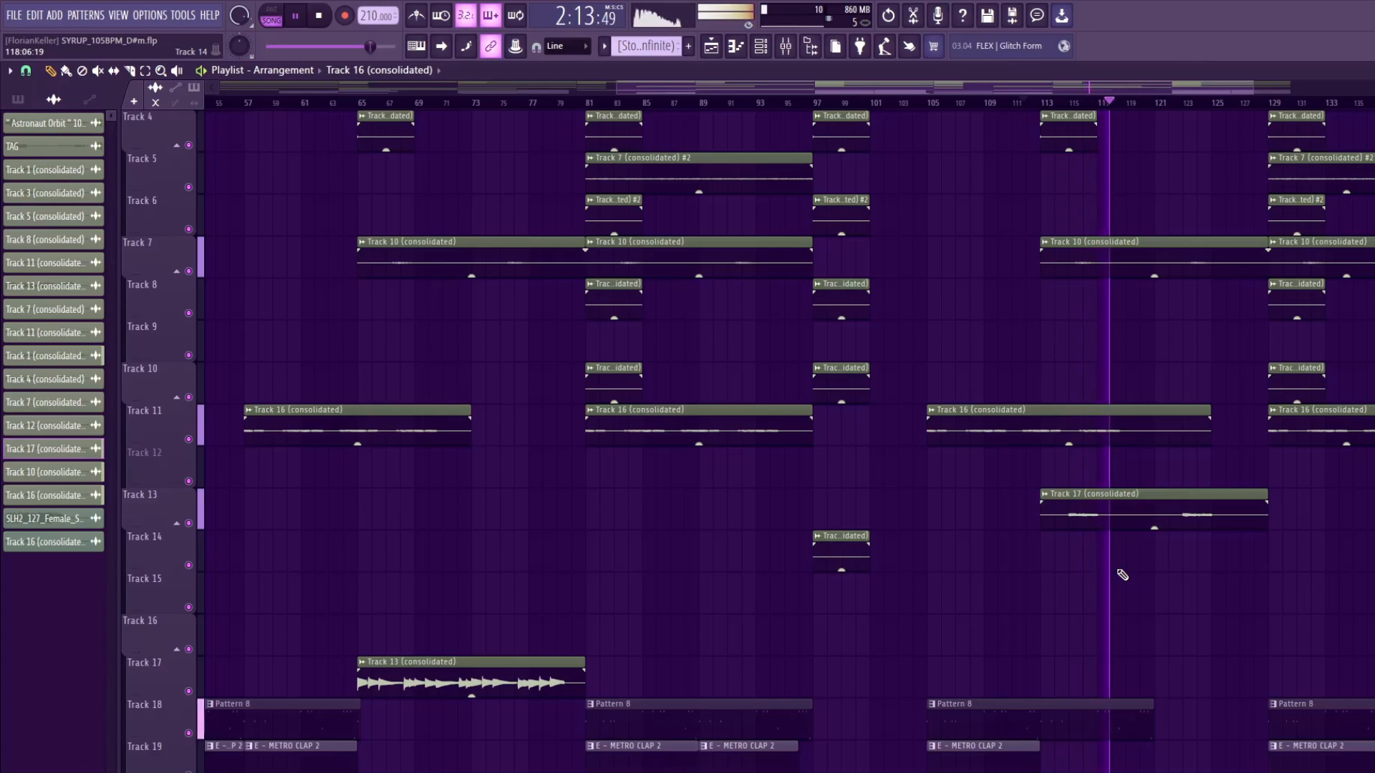
Duplicate the Metro Clap, Triangle, Open-Hat and Hi-Hat clips of bars 105–113 at bar 113, and play the transition
ctrl+scroll(1168, 574, down, 3)
scroll(1160, 576, down, 10)
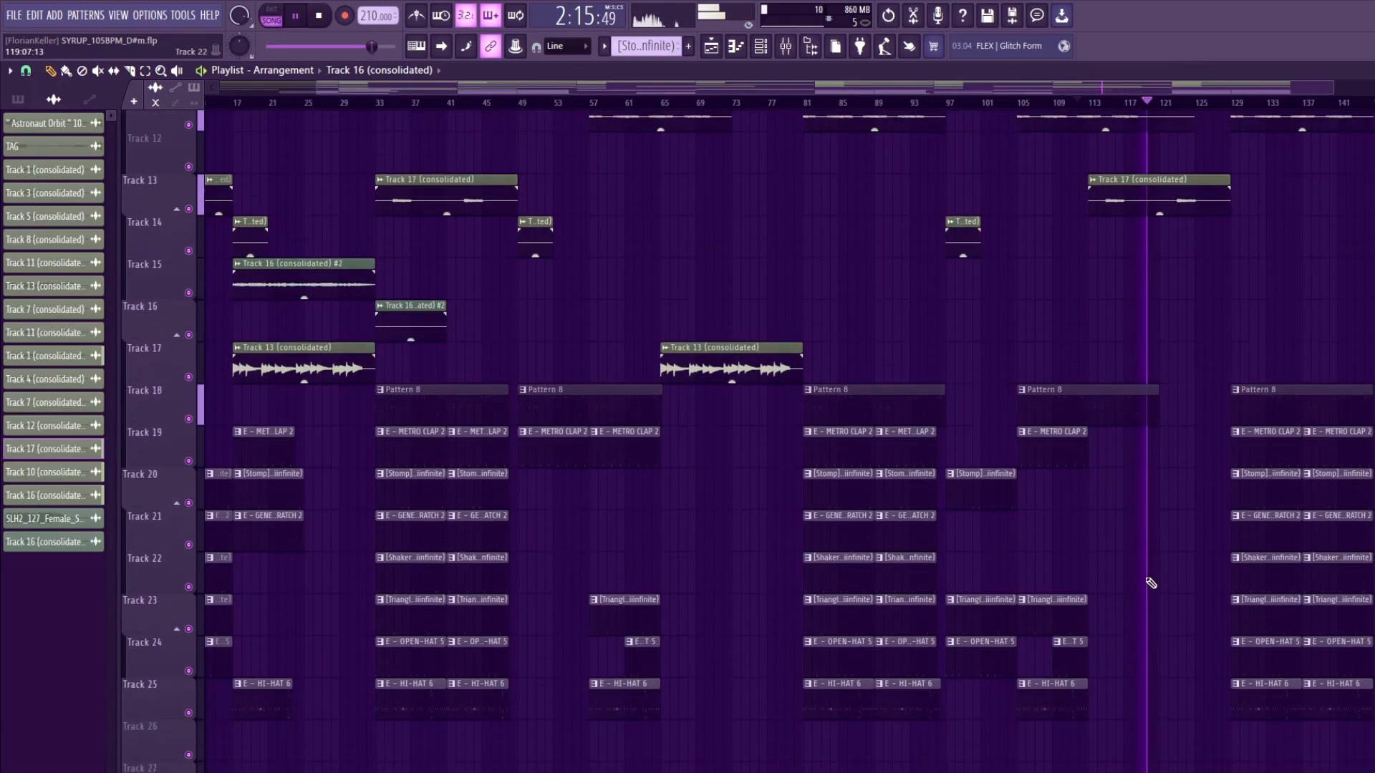
drag(1110, 320, 1059, 614)
key(ctrl+b)
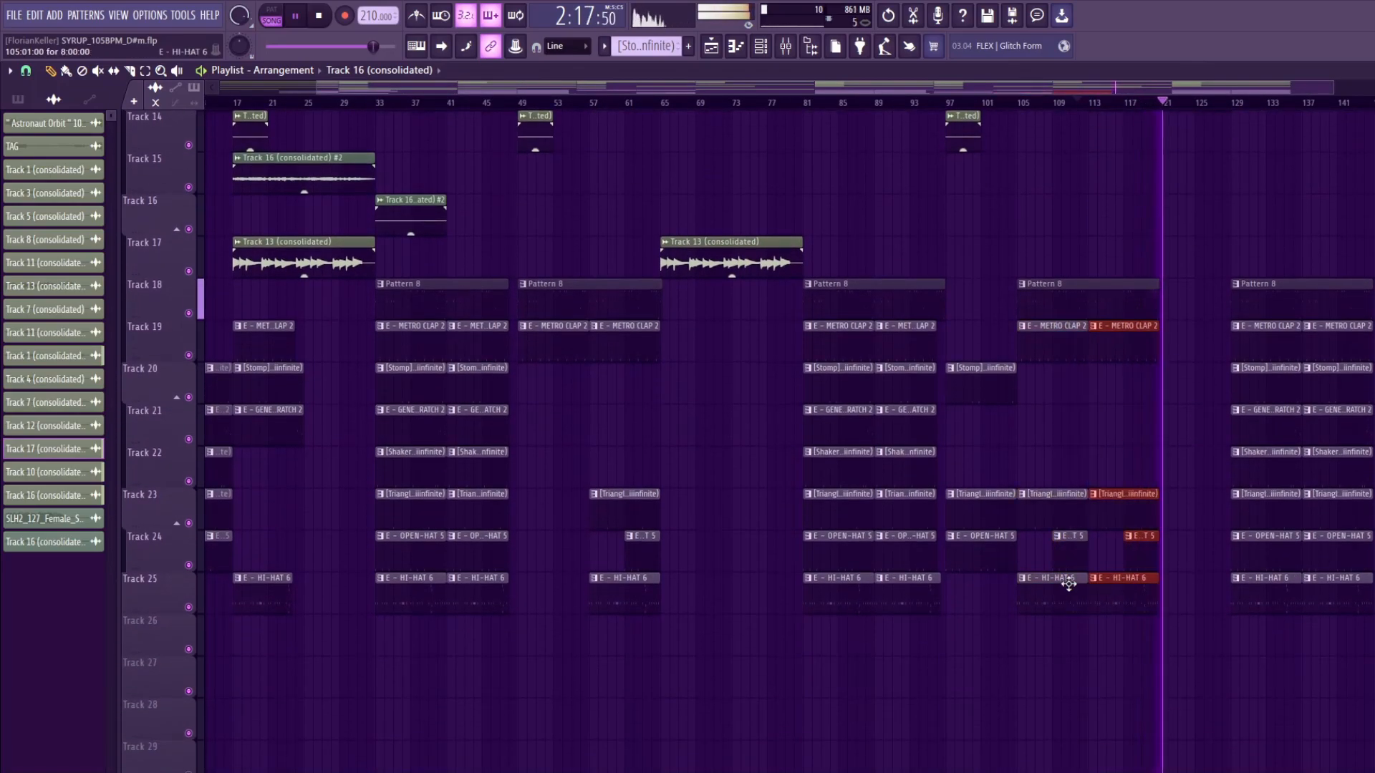
scroll(1065, 577, up, 2)
click(971, 103)
ctrl+click(977, 123)
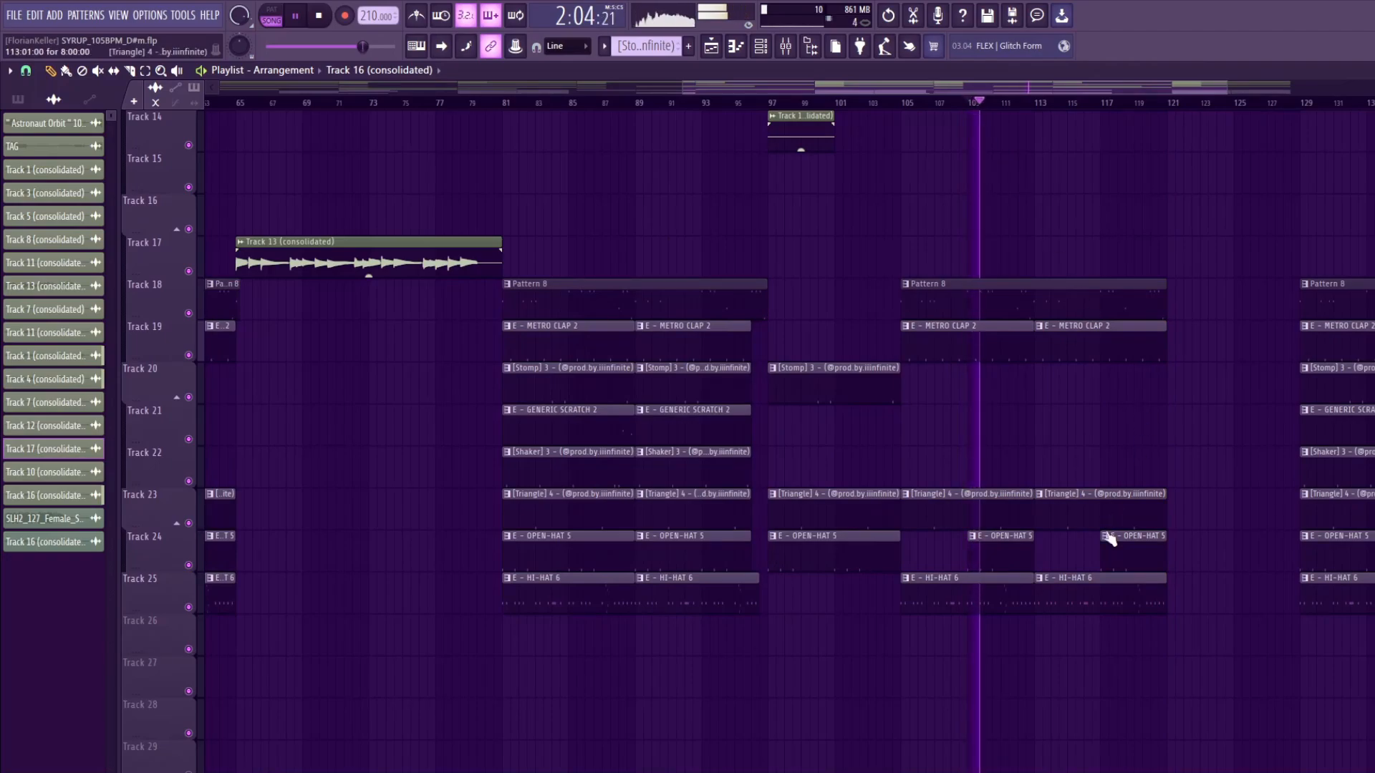
Shorten the Metro Clap clip at bar 105 on Track 19 to end half a bar before bar 113
ctrl+scroll(1105, 502, up, 2)
drag(993, 360, 981, 365)
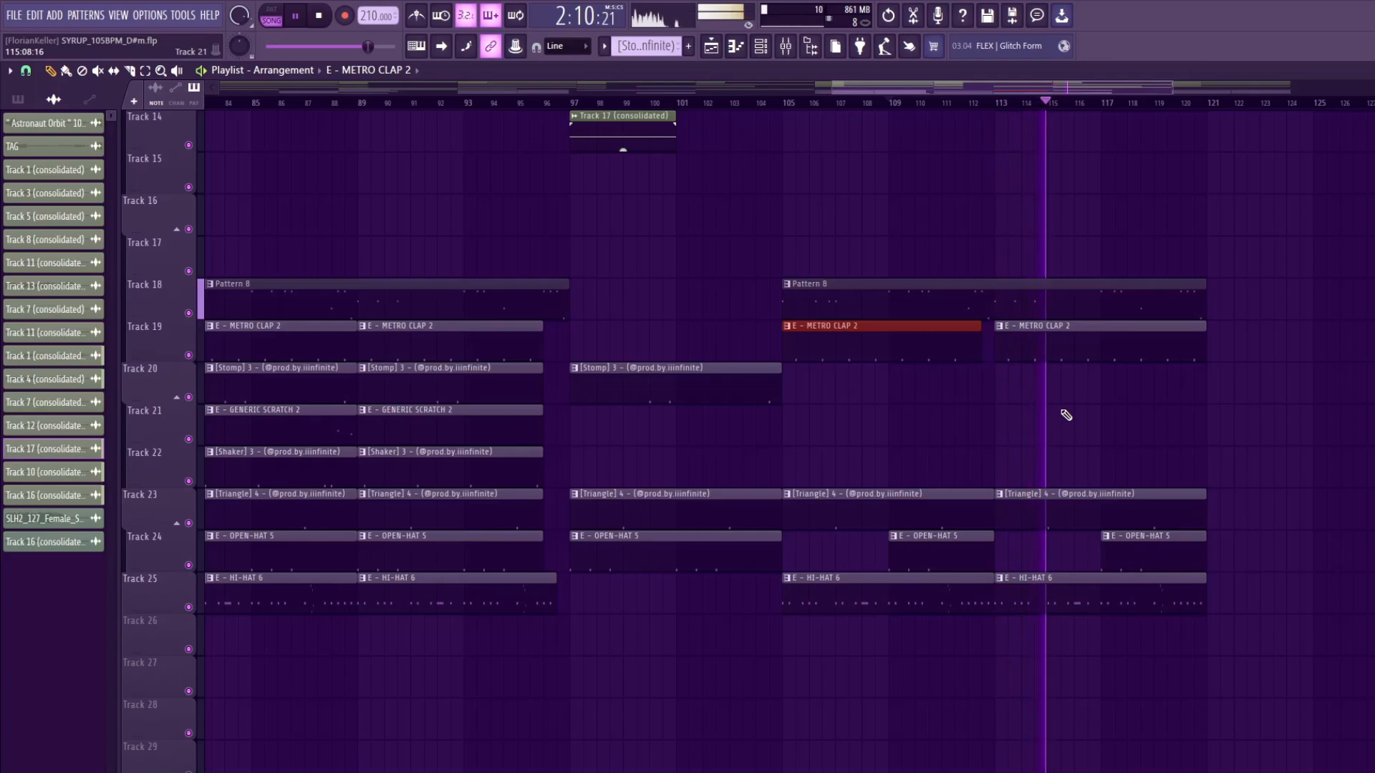
scroll(1146, 544, up, 3)
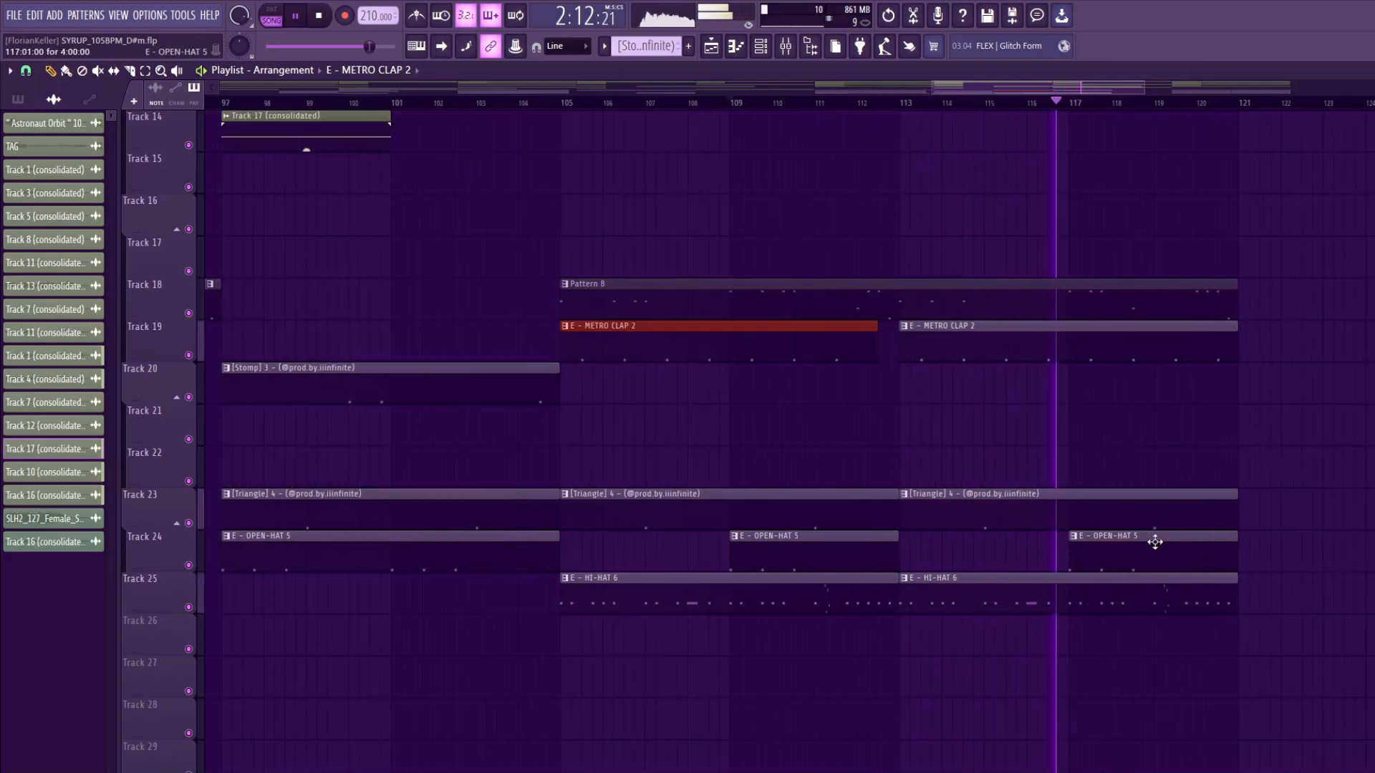
scroll(1188, 519, down, 2)
scroll(1249, 526, up, 3)
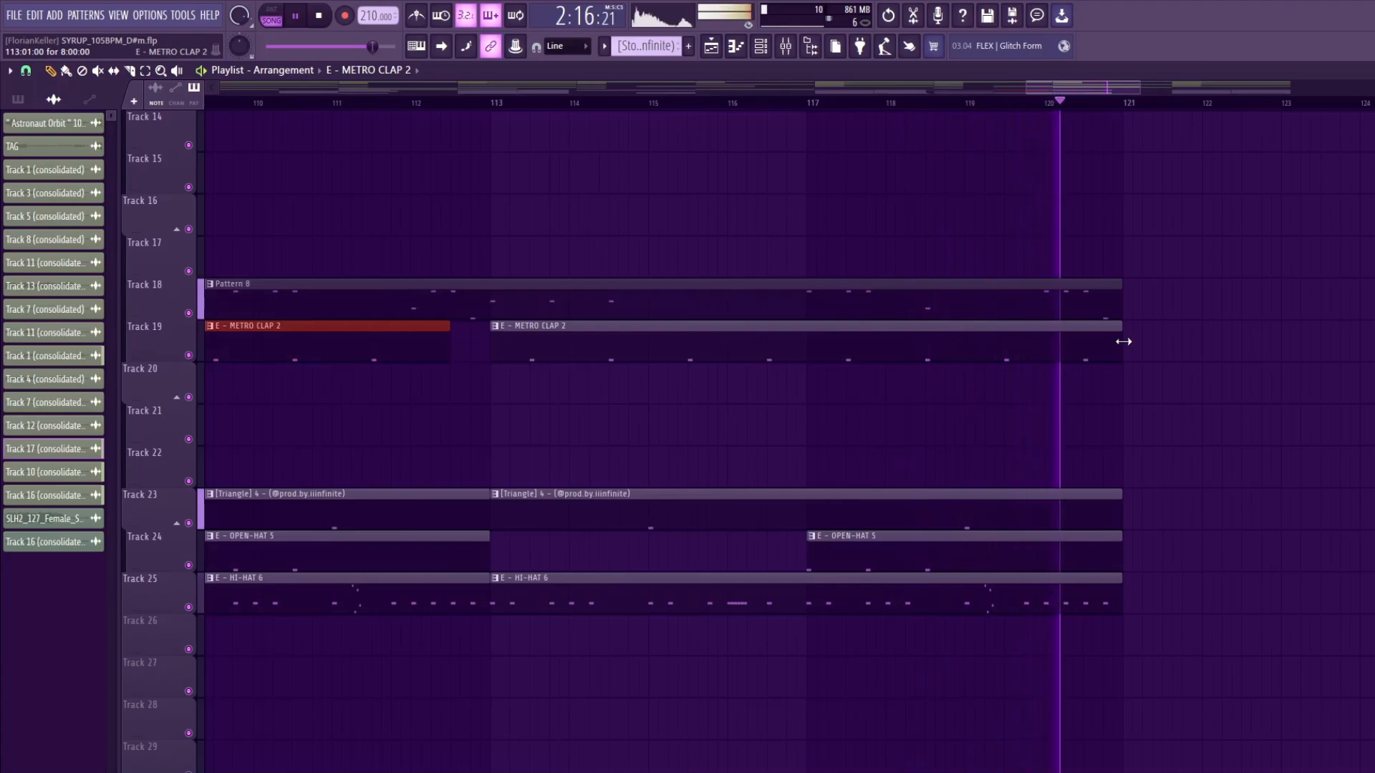
Shorten the Metro Clap, Triangle, Open-Hat and Hi-Hat clips ending at bar 121 so they end at about bar 120
scroll(1125, 351, down, 3)
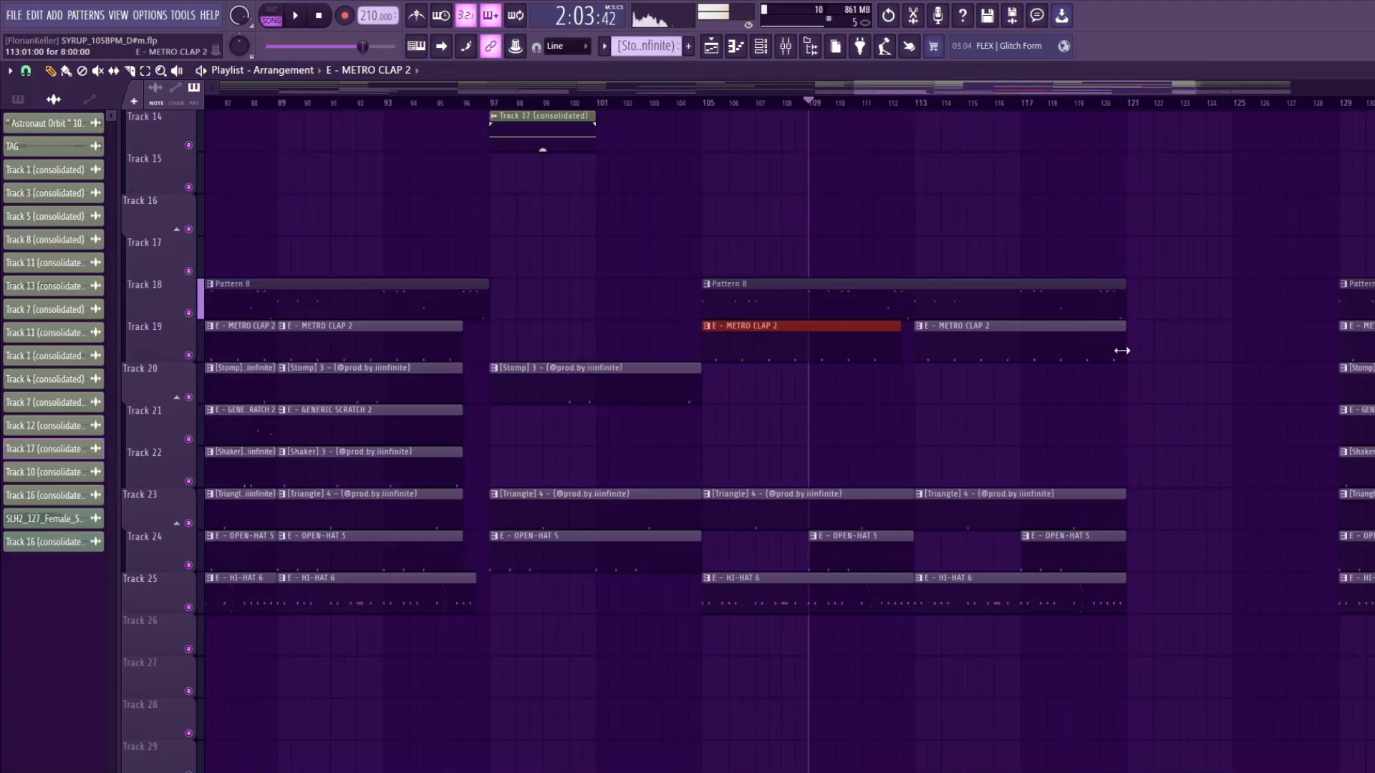
scroll(1124, 502, up, 2)
click(1118, 586)
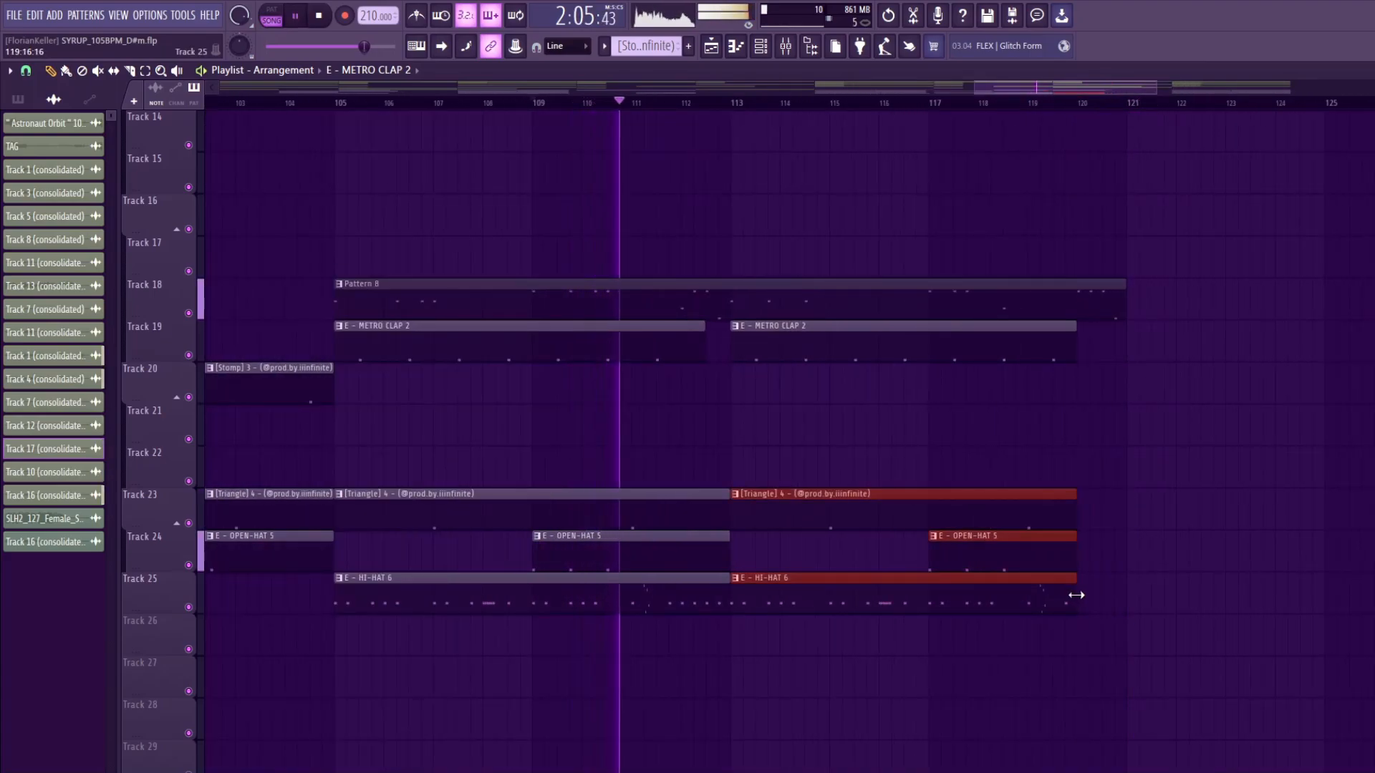
scroll(1109, 540, down, 3)
scroll(1127, 510, down, 4)
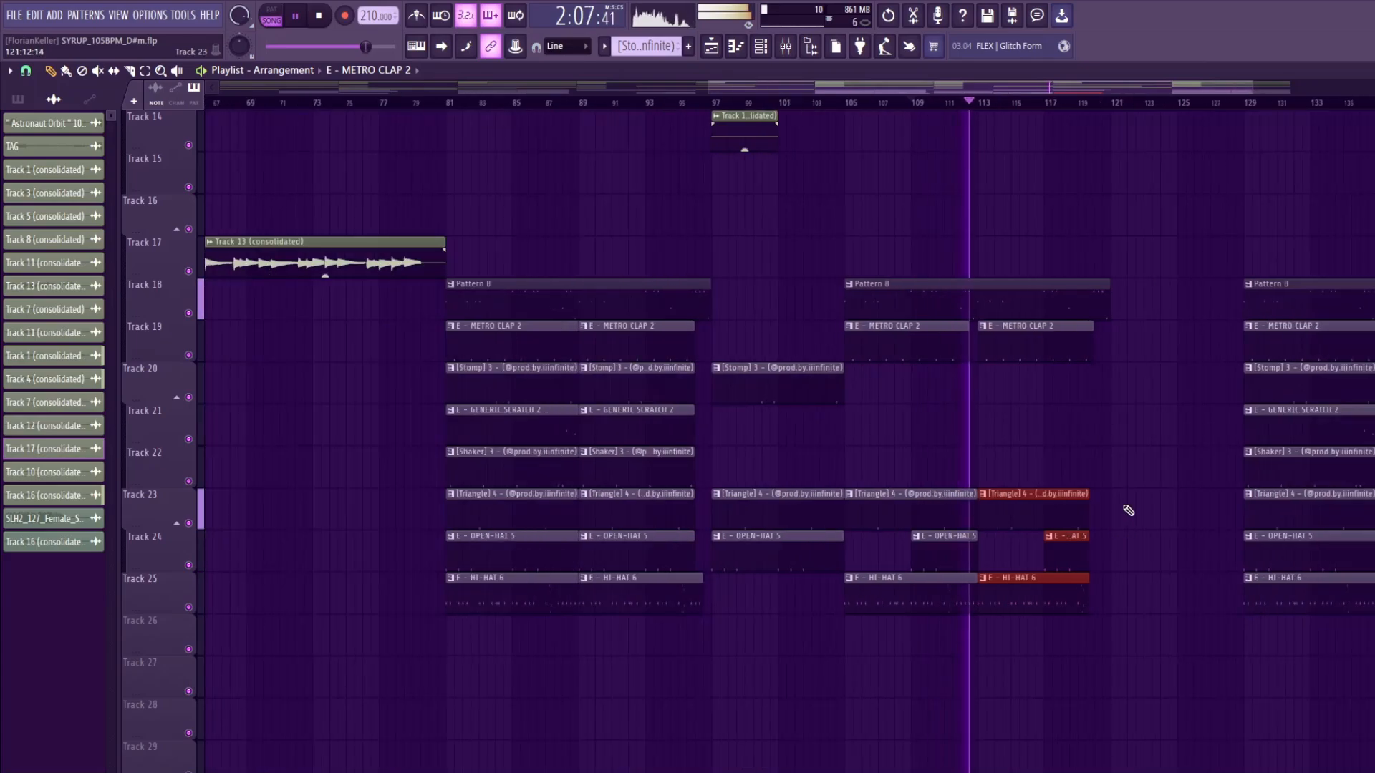
Place a copy of Pattern 8 at bar 121 on Track 18, end it at bar 129, and play from about bar 117
scroll(1139, 512, up, 4)
scroll(1146, 515, up, 4)
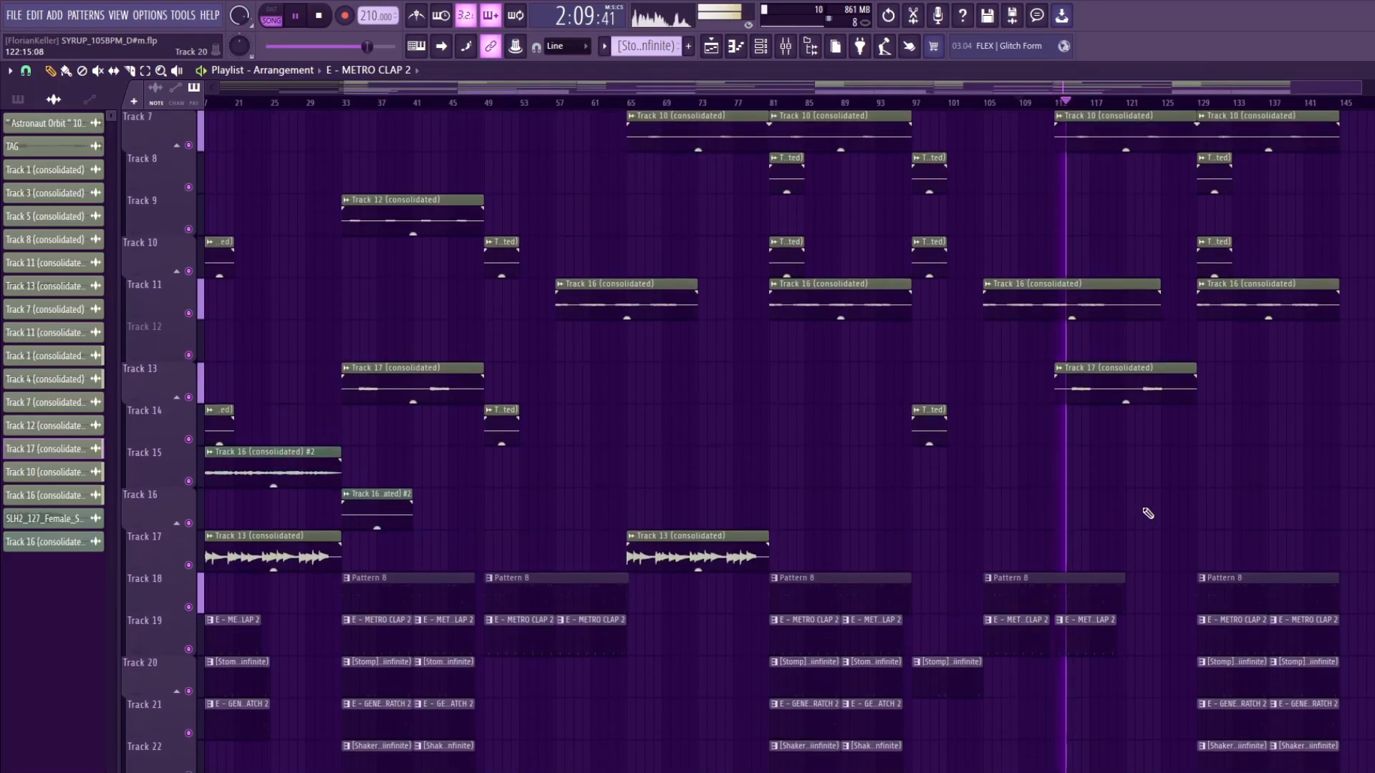
scroll(1135, 543, up, 2)
scroll(1075, 537, down, 3)
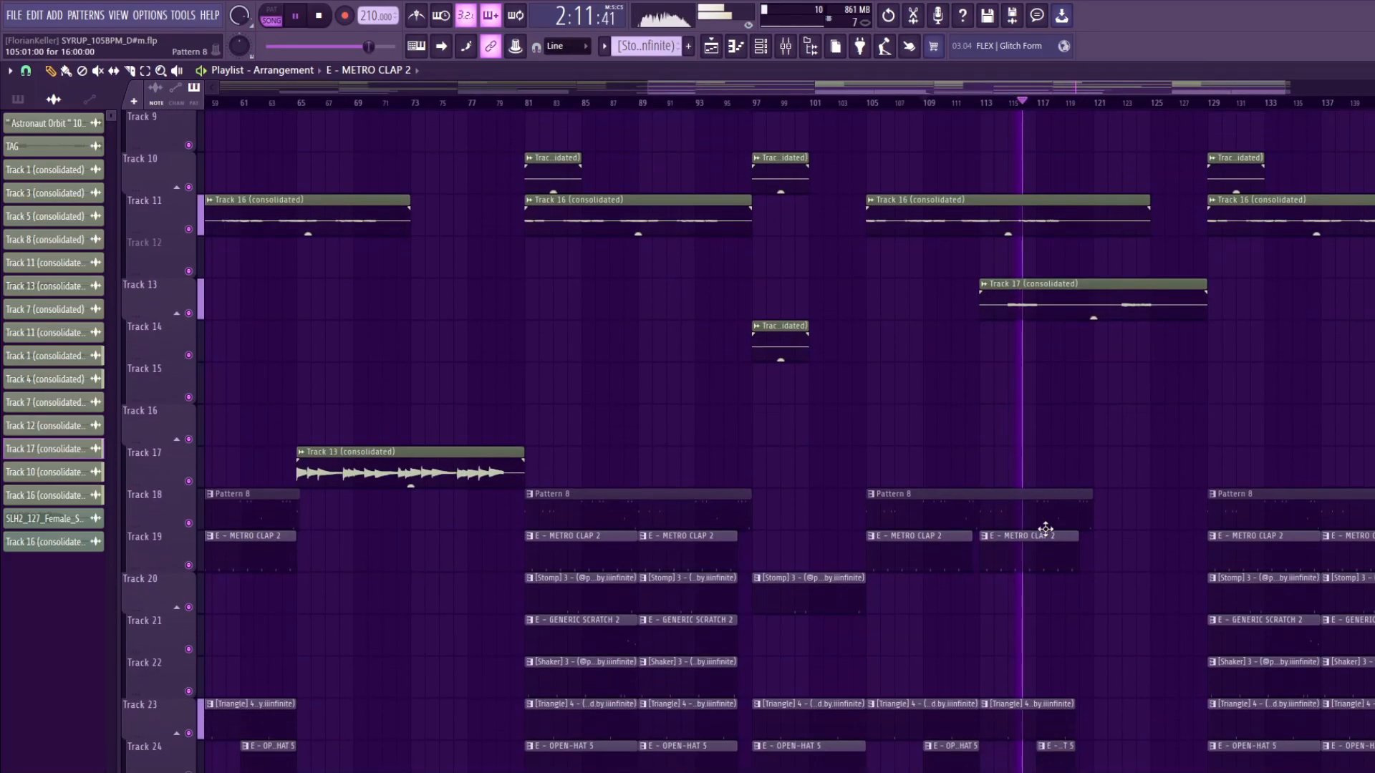
scroll(1160, 483, down, 2)
scroll(1191, 510, up, 3)
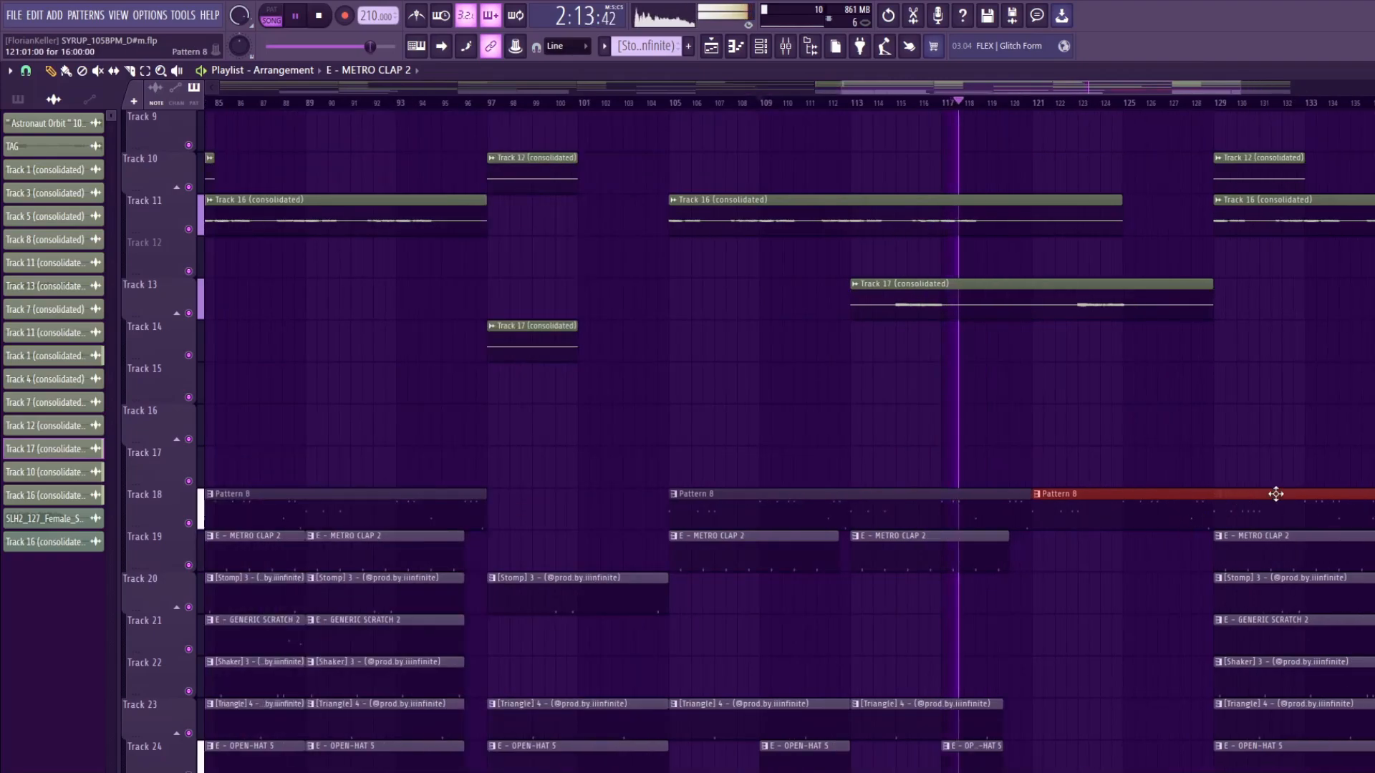
drag(1372, 492, 1210, 492)
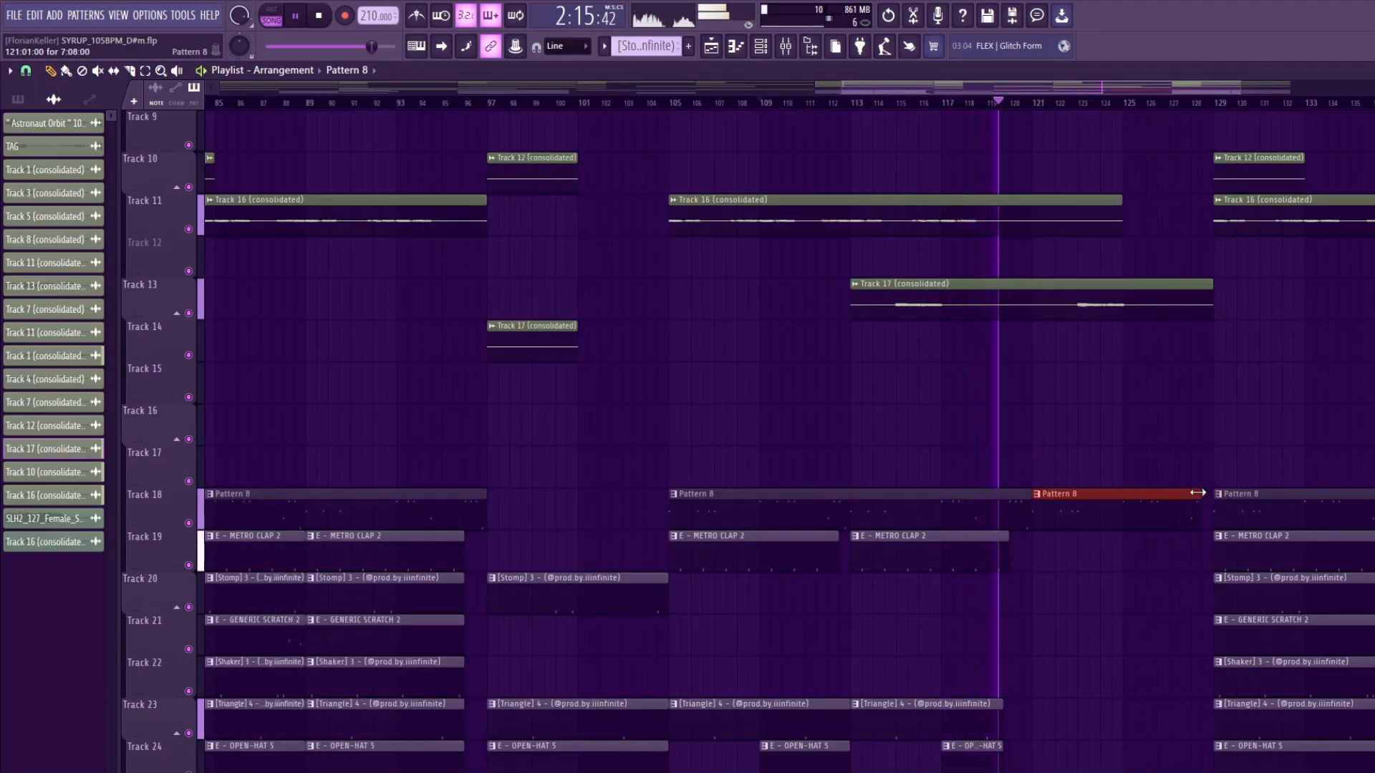
scroll(1151, 531, down, 3)
scroll(1132, 540, down, 2)
scroll(1132, 537, up, 2)
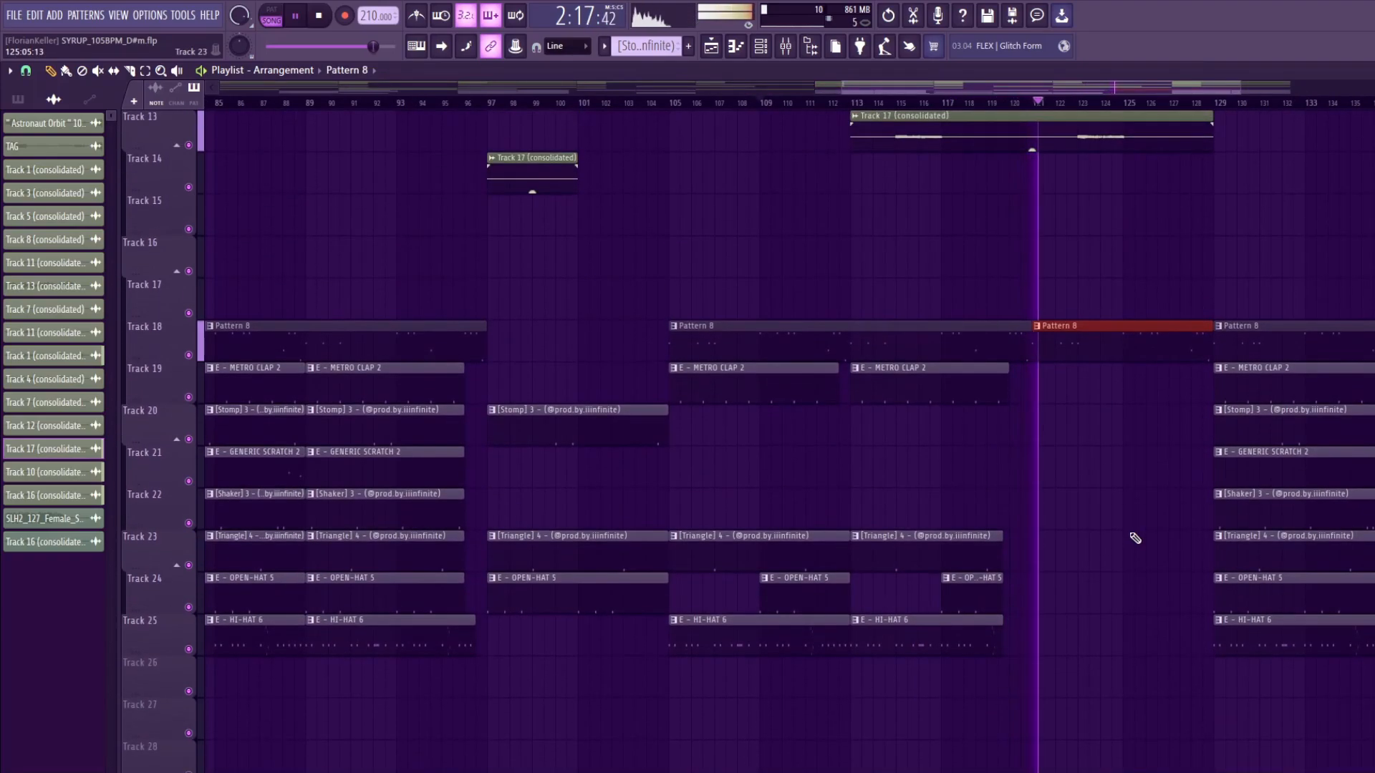
scroll(958, 520, up, 3)
scroll(856, 439, down, 2)
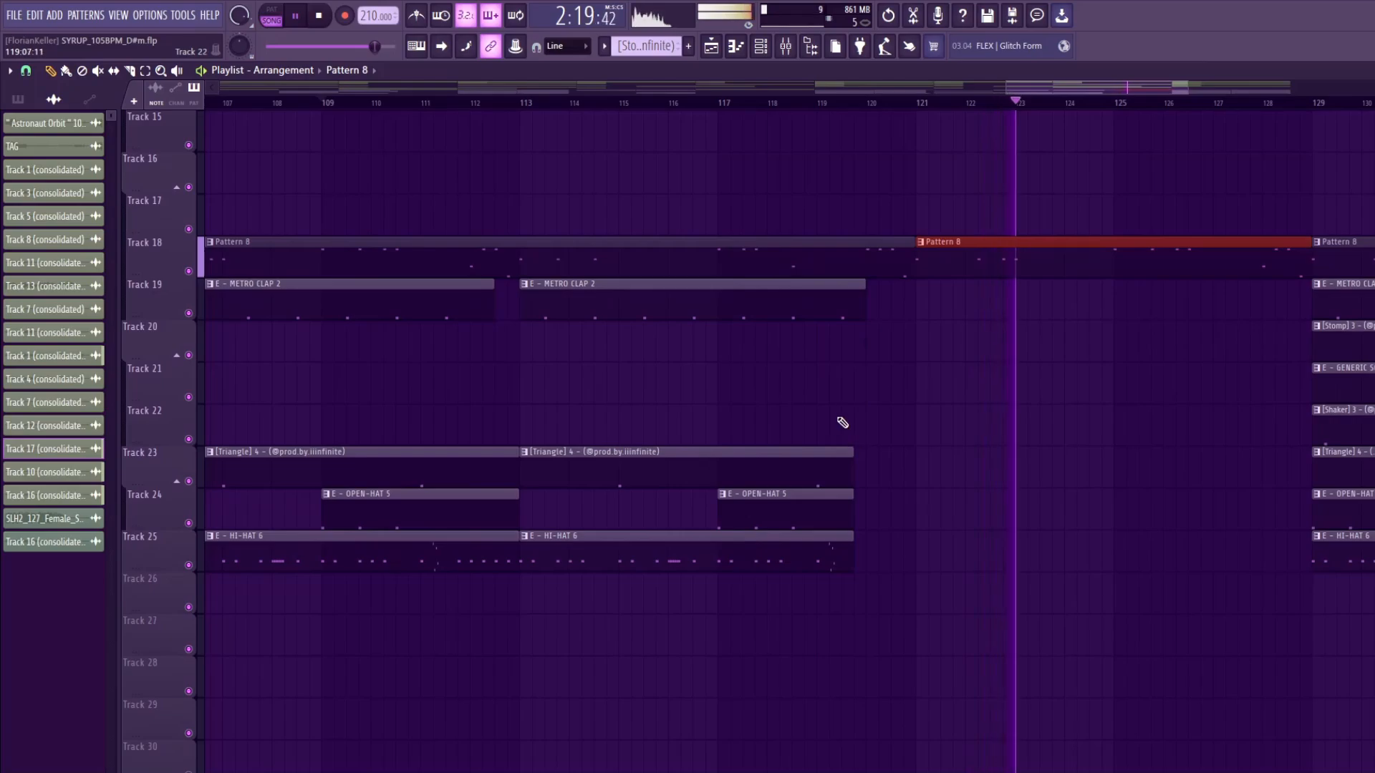
click(744, 106)
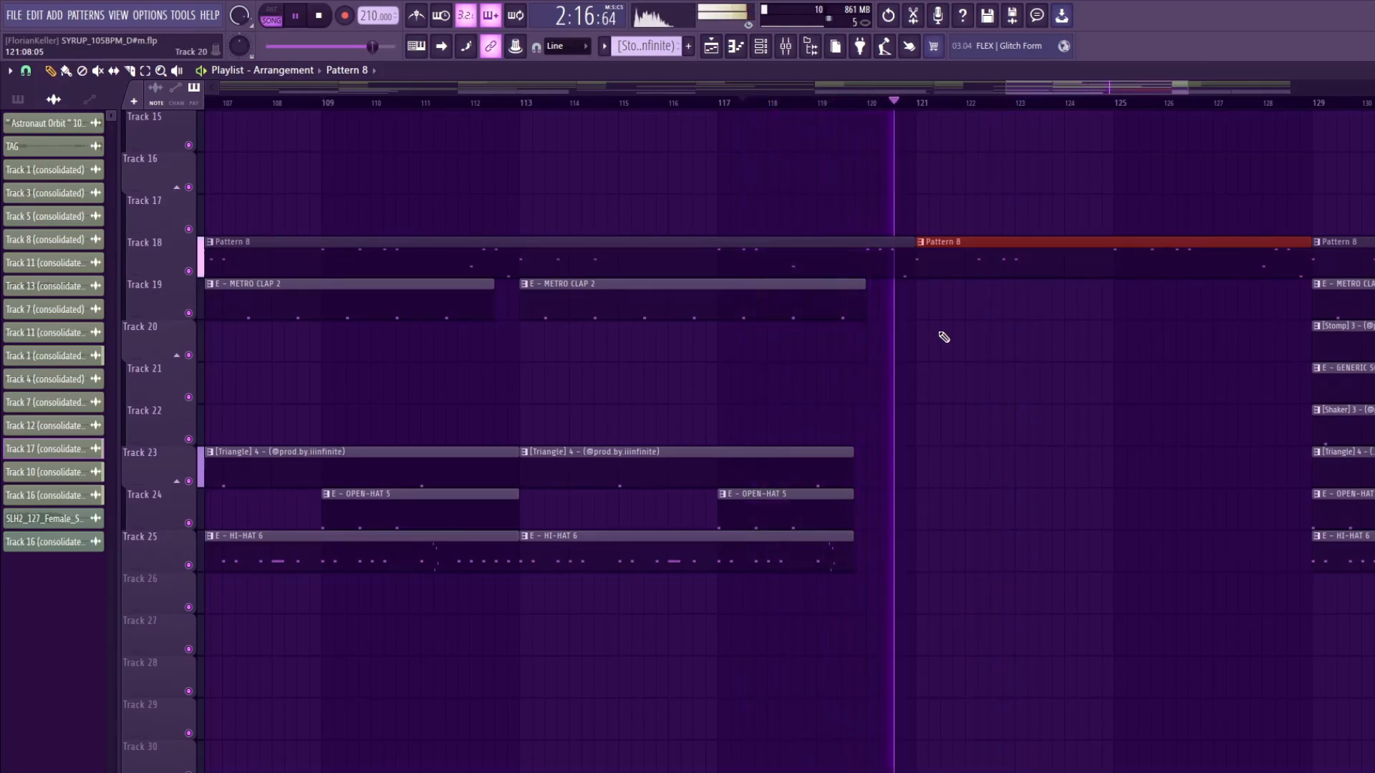
Copy the Generic Scratch, Shaker, Open-Hat and Stomp clips from bar 129 to bar 121 on their own tracks
scroll(783, 451, down, 6)
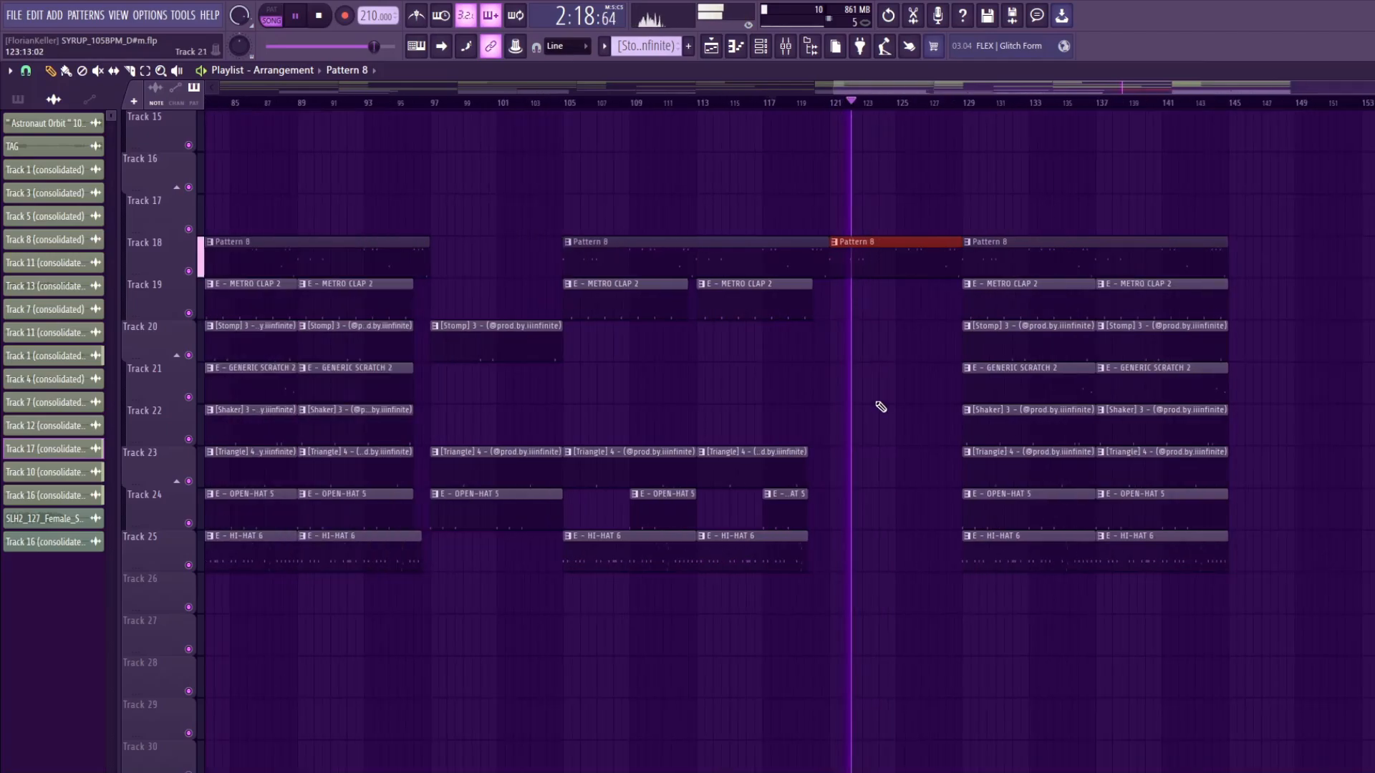
drag(930, 363, 980, 439)
drag(1021, 393, 891, 399)
scroll(877, 494, up, 4)
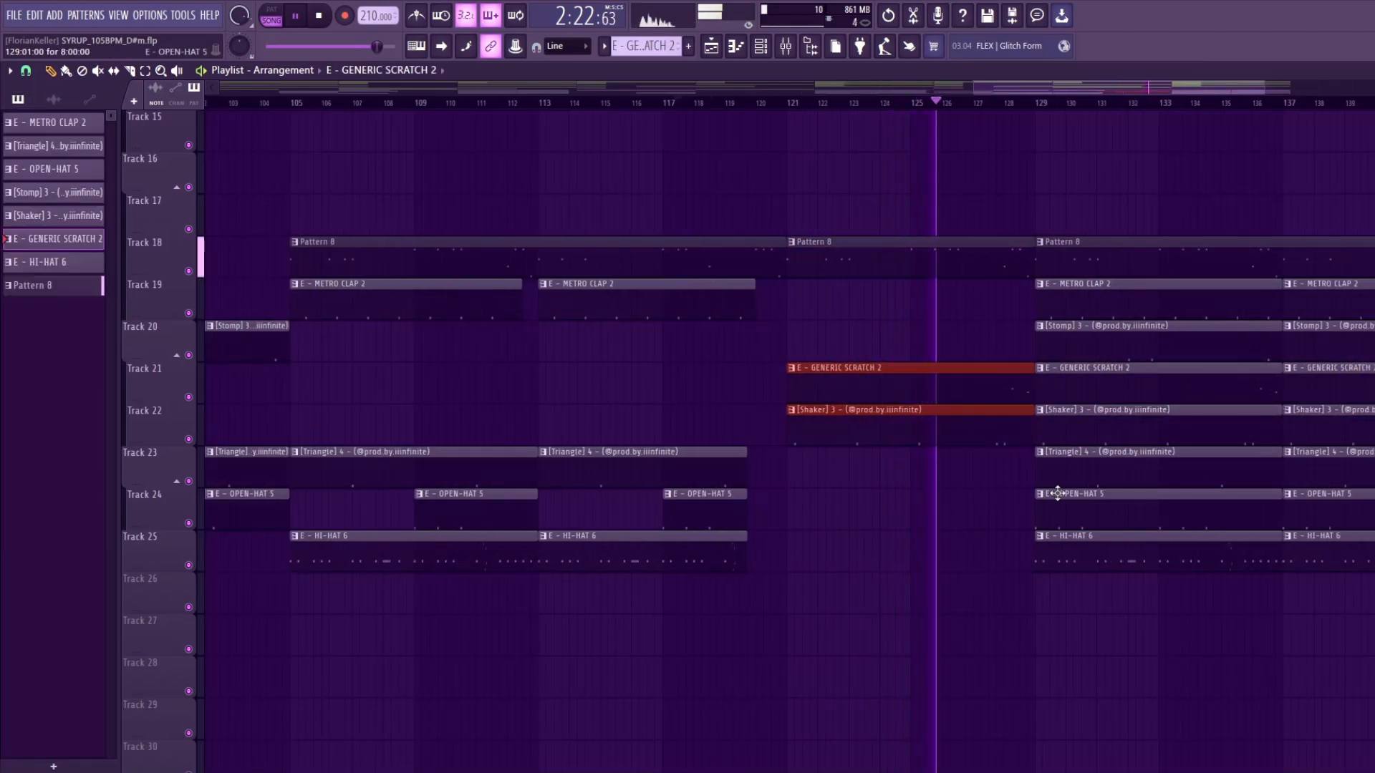
drag(1079, 486, 698, 526)
drag(1172, 338, 672, 363)
scroll(792, 311, down, 5)
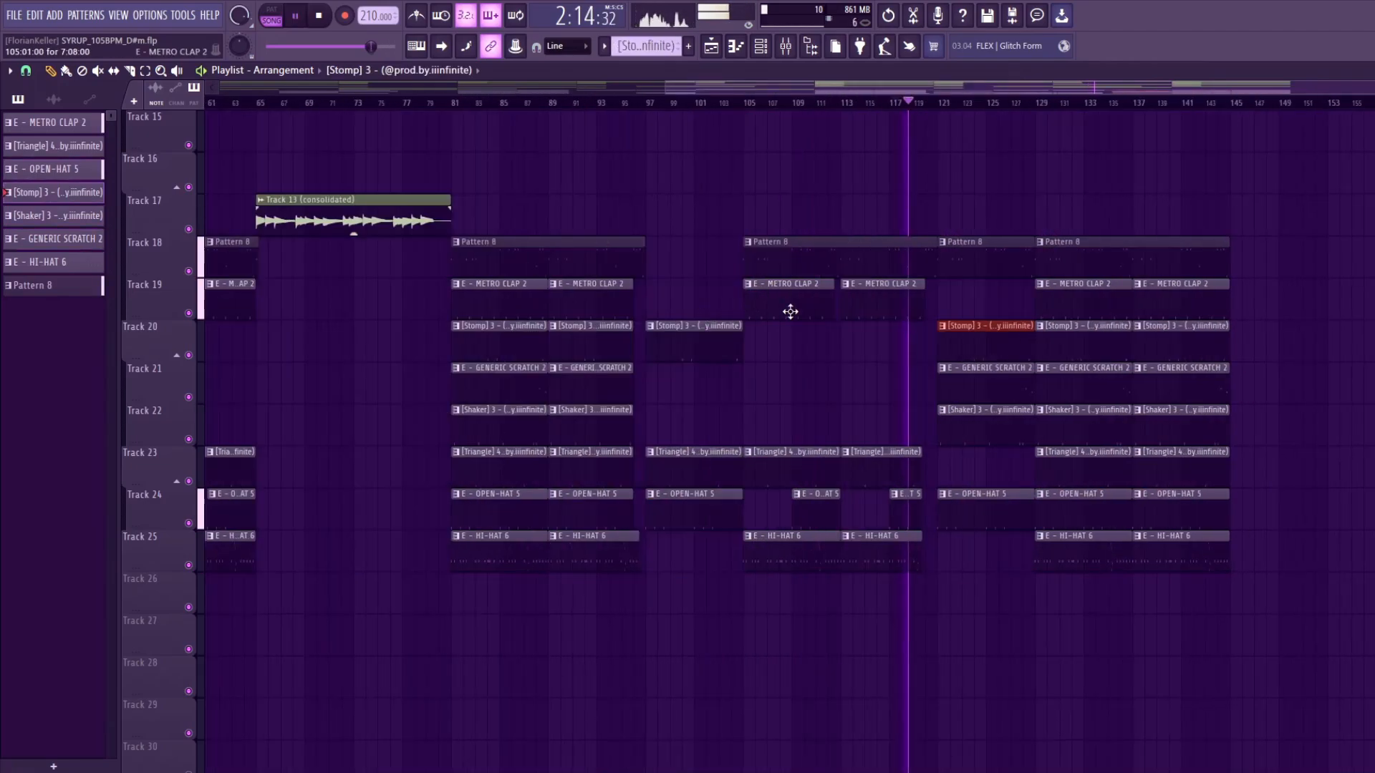
Move the four-bar Track 17 (consolidated) clip on Track 14 from bar 97 to bar 129
scroll(1040, 352, up, 5)
scroll(991, 347, down, 1)
scroll(1016, 351, down, 5)
scroll(1197, 384, up, 8)
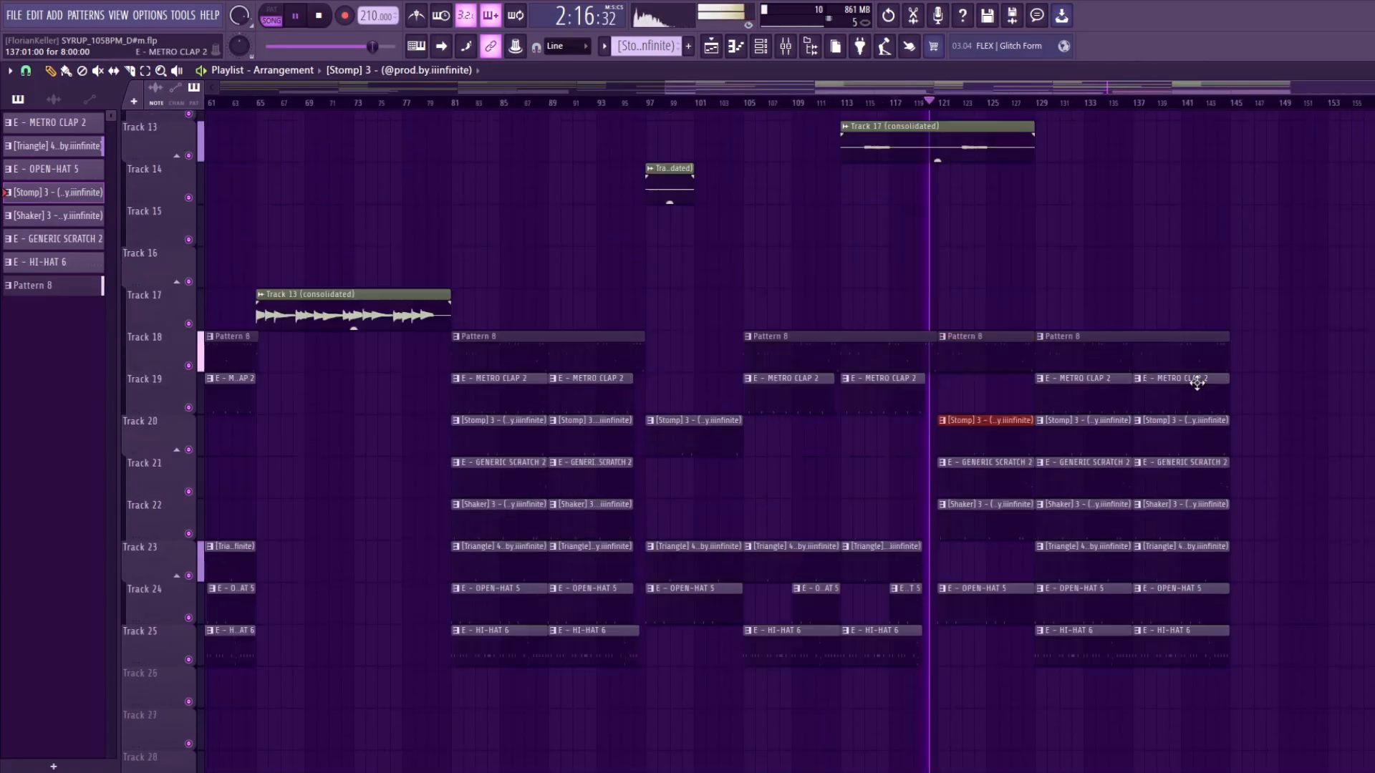
scroll(1244, 398, down, 2)
scroll(1280, 401, up, 4)
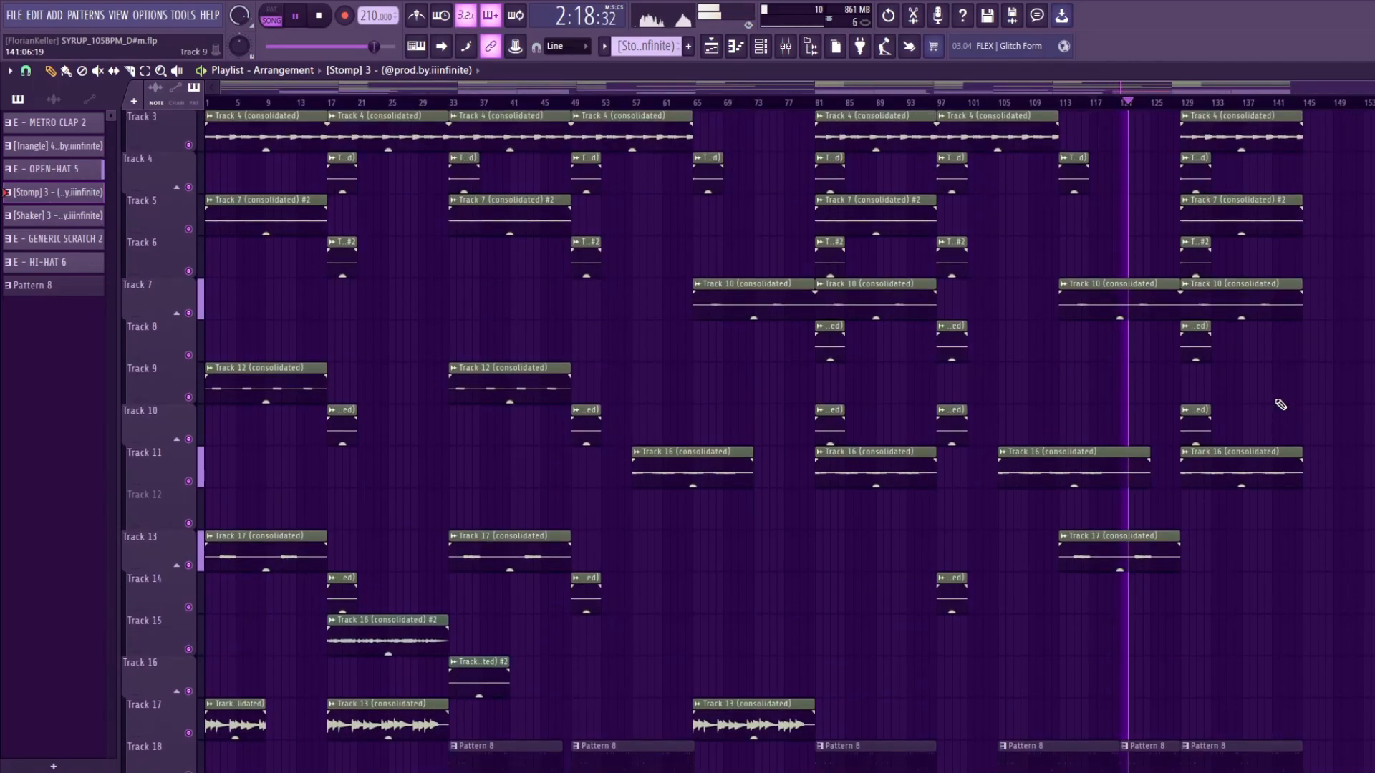
scroll(1281, 404, down, 1)
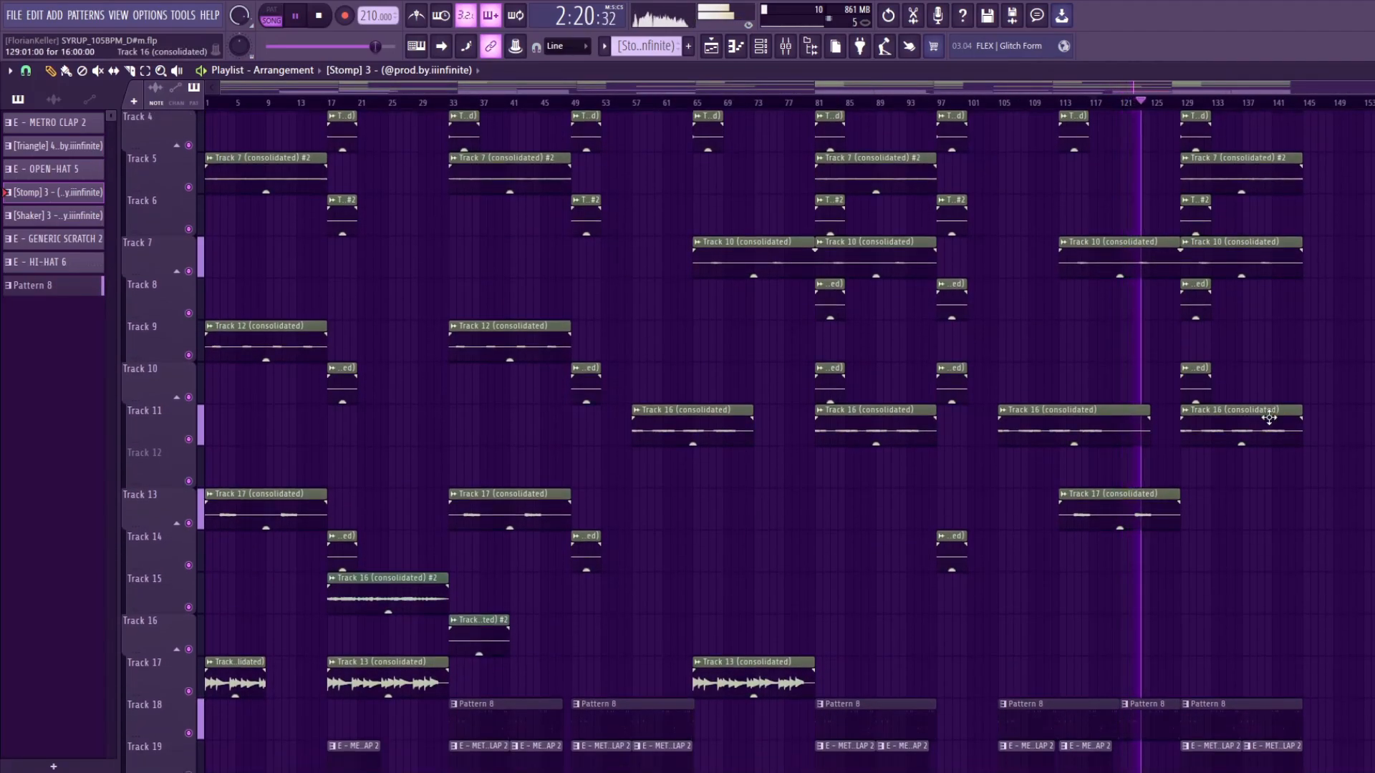
drag(1040, 563, 947, 559)
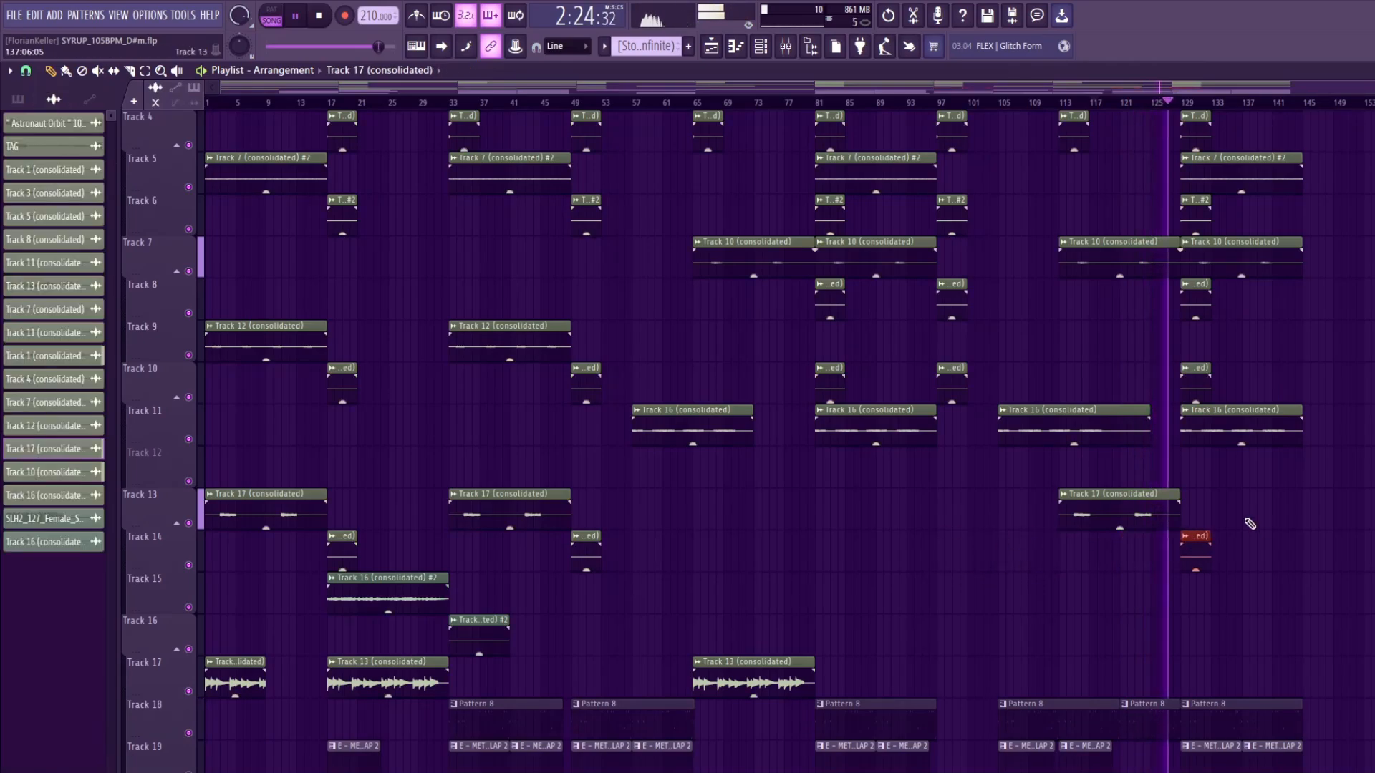
Delete the four-bar clips at bar 129 on Tracks 6 and 10, and play that section
scroll(1250, 521, up, 2)
scroll(1248, 528, up, 3)
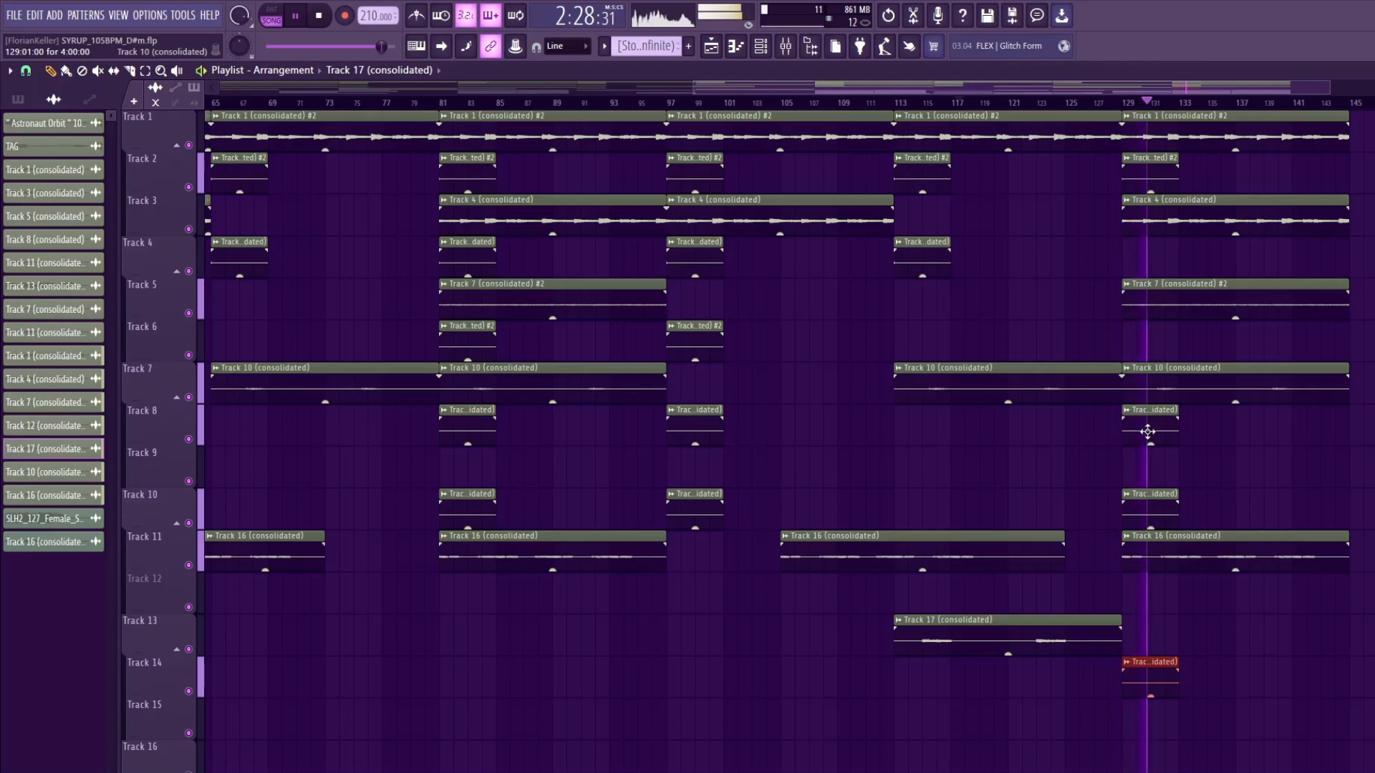
scroll(1147, 431, down, 2)
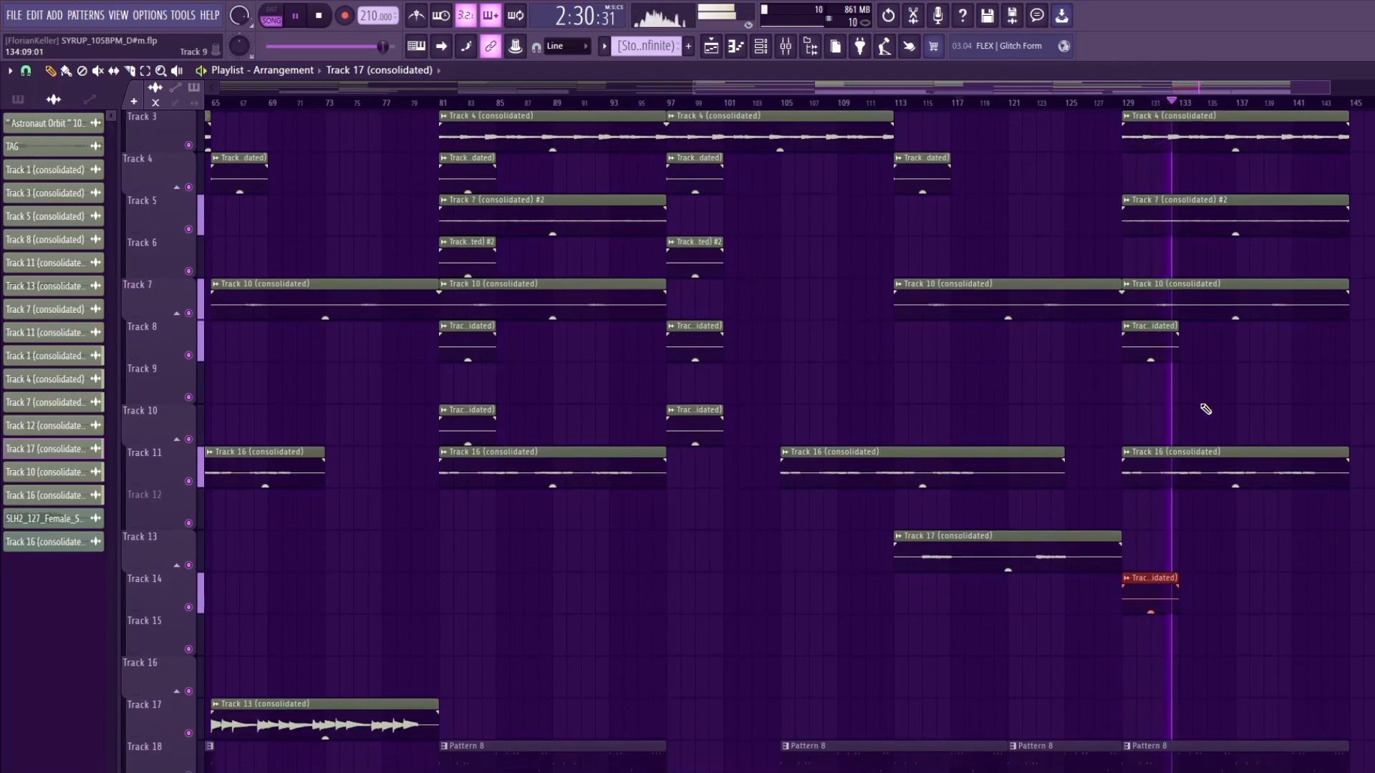
scroll(1206, 409, down, 2)
scroll(788, 437, up, 2)
key(space)
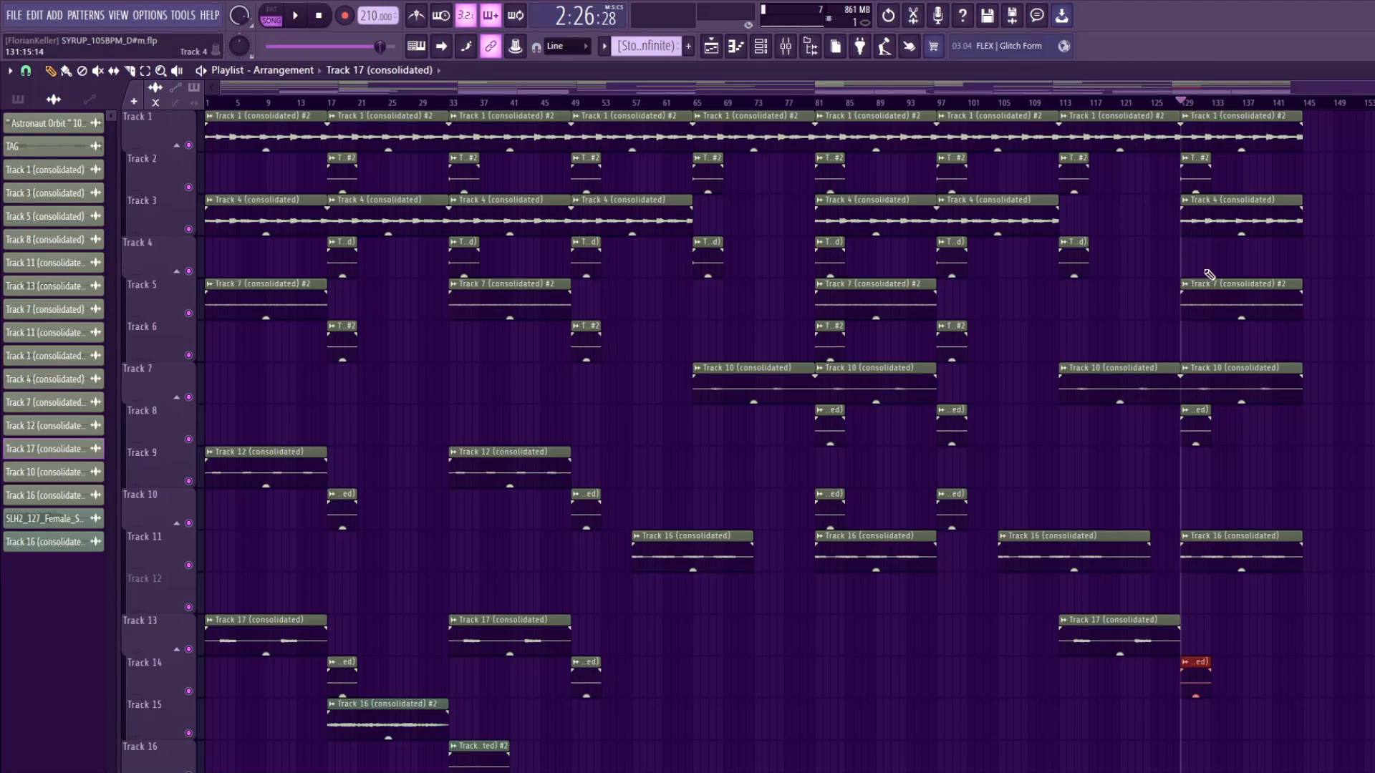
Play Track 5 soloed from bar 129 to check the Track 7 (consolidated) #2 clip, and restore all tracks
mouse_move(1233, 280)
mouse_down()
mouse_move(1268, 299)
mouse_move(1253, 298)
mouse_up()
key(space)
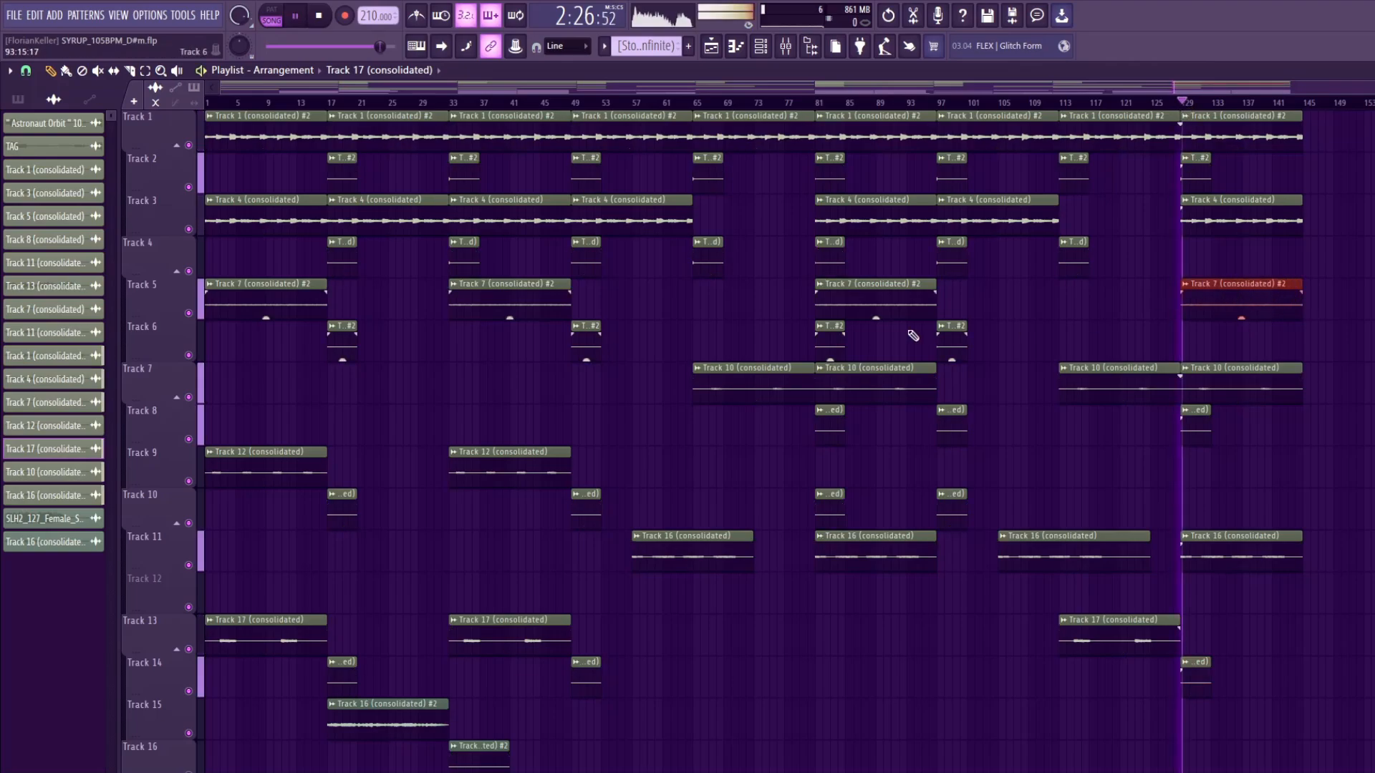
right_click(189, 314)
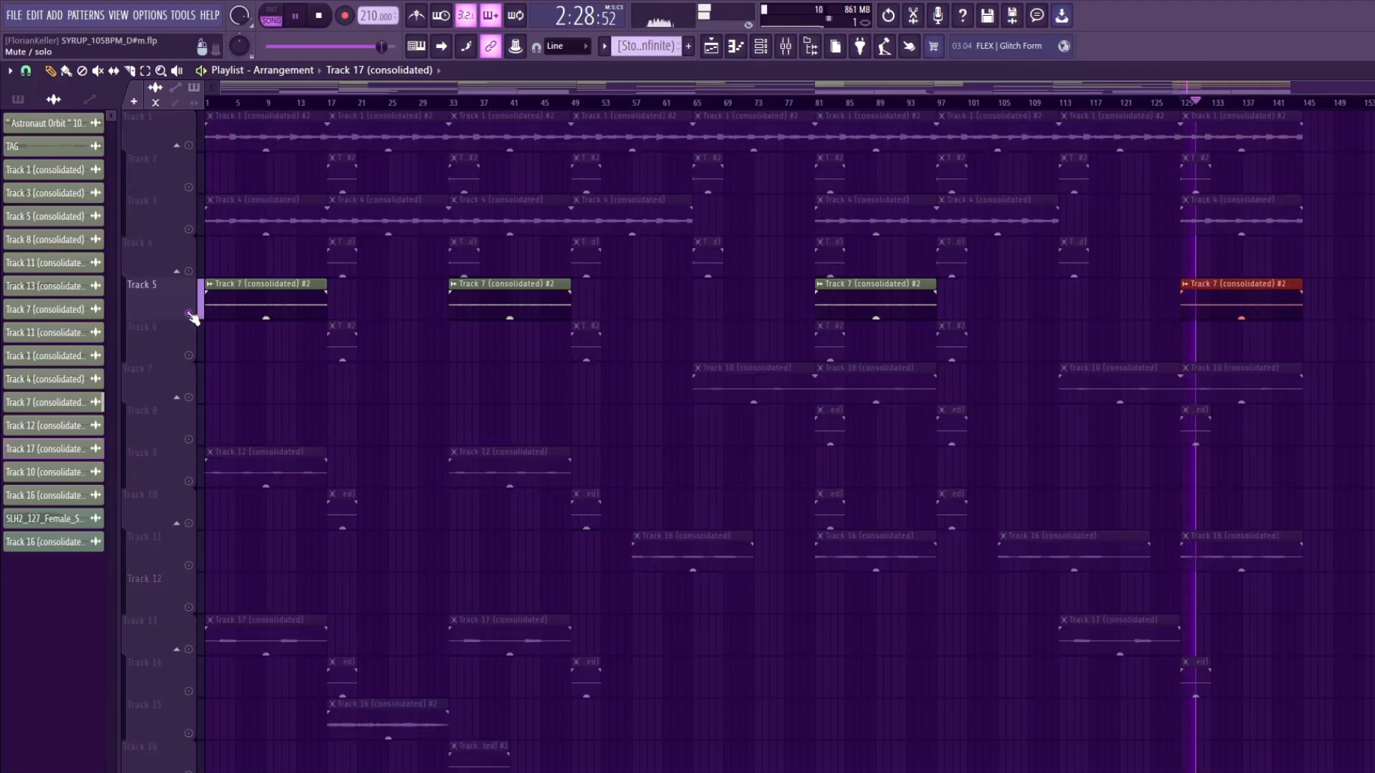
right_click(192, 317)
Place four-bar tail clips at bar 145 on Tracks 2 and 4, and delete the one at bar 81 on Track 6
scroll(788, 284, down, 2)
scroll(788, 284, up, 2)
click(1328, 168)
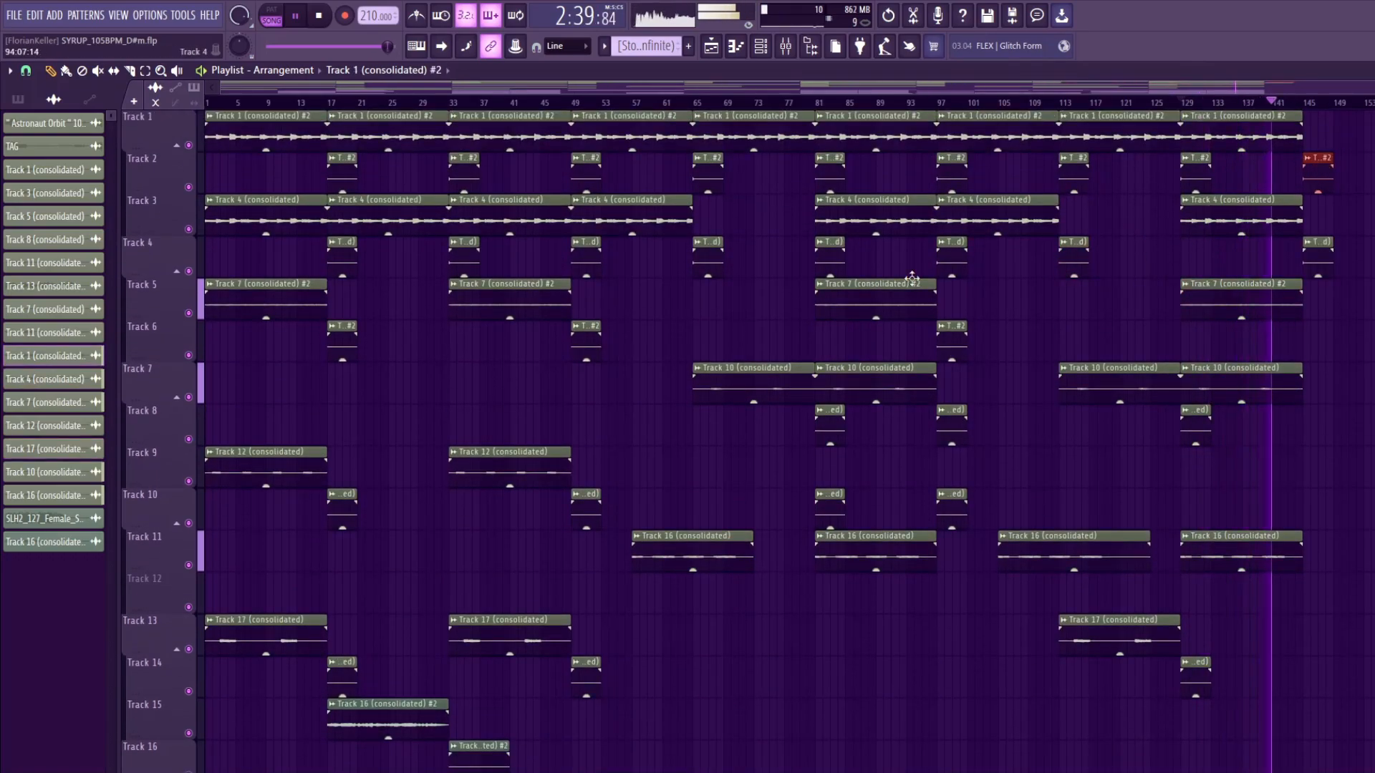
Duplicate the 16-bar melody clips at bar 33 on Tracks 1, 3, 5, 9 and 13 and place the copies at bar 145
drag(509, 114, 530, 629)
key(ctrl+b)
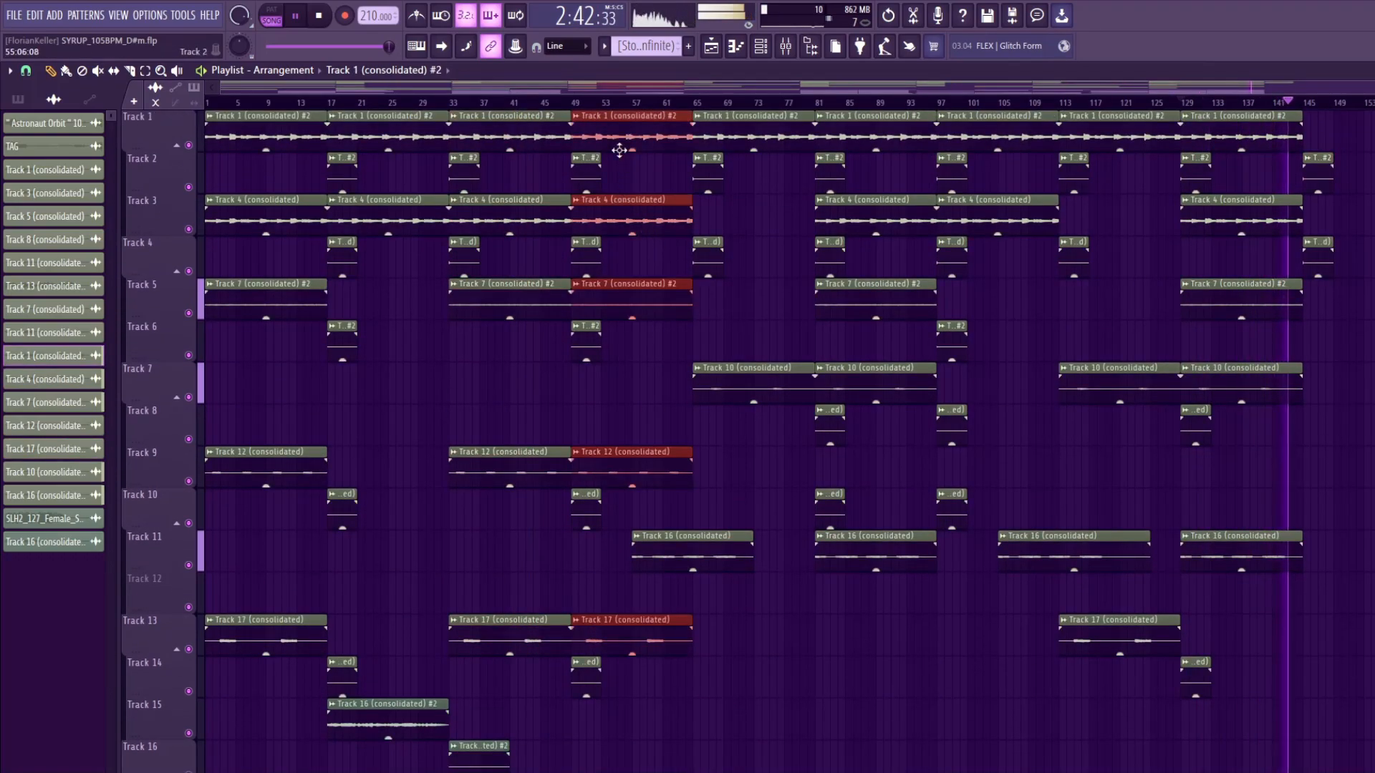
drag(614, 144, 1352, 124)
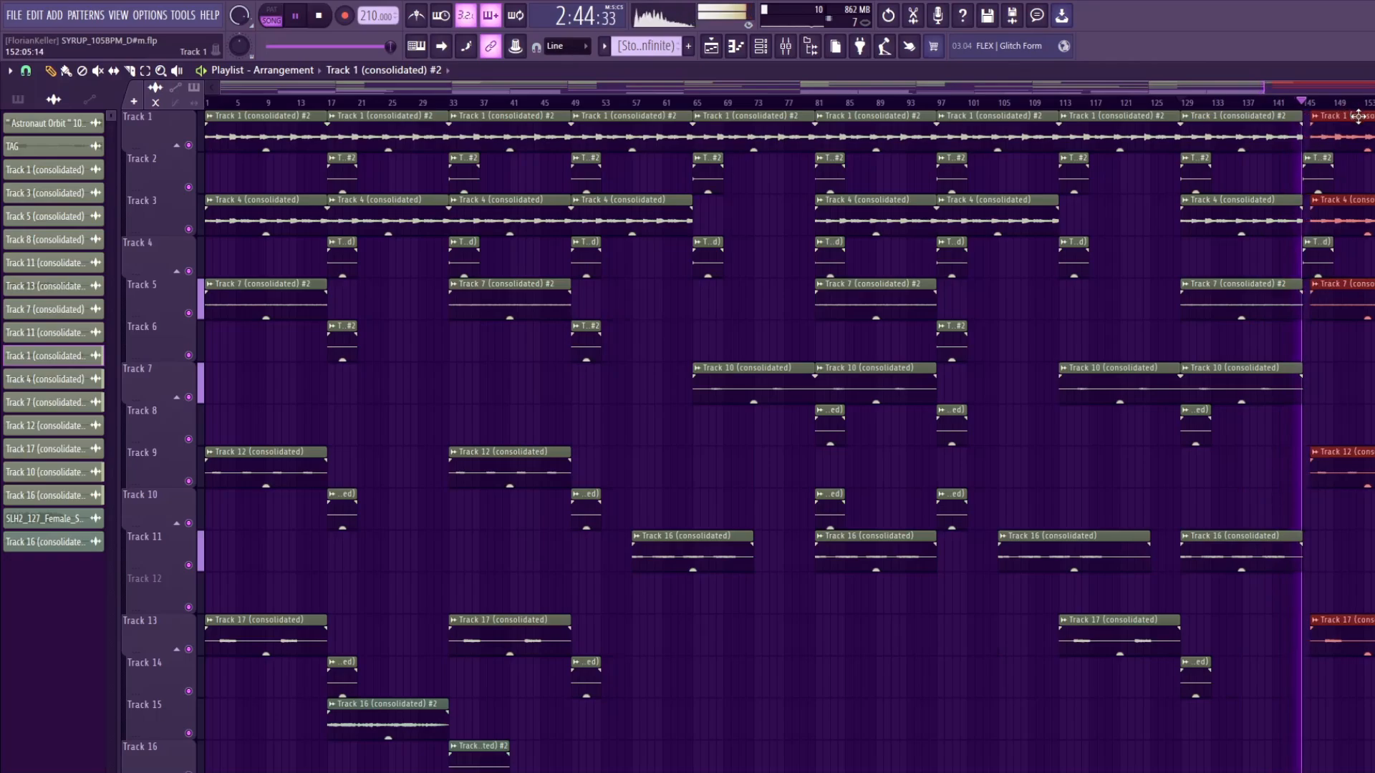
scroll(1282, 215, up, 3)
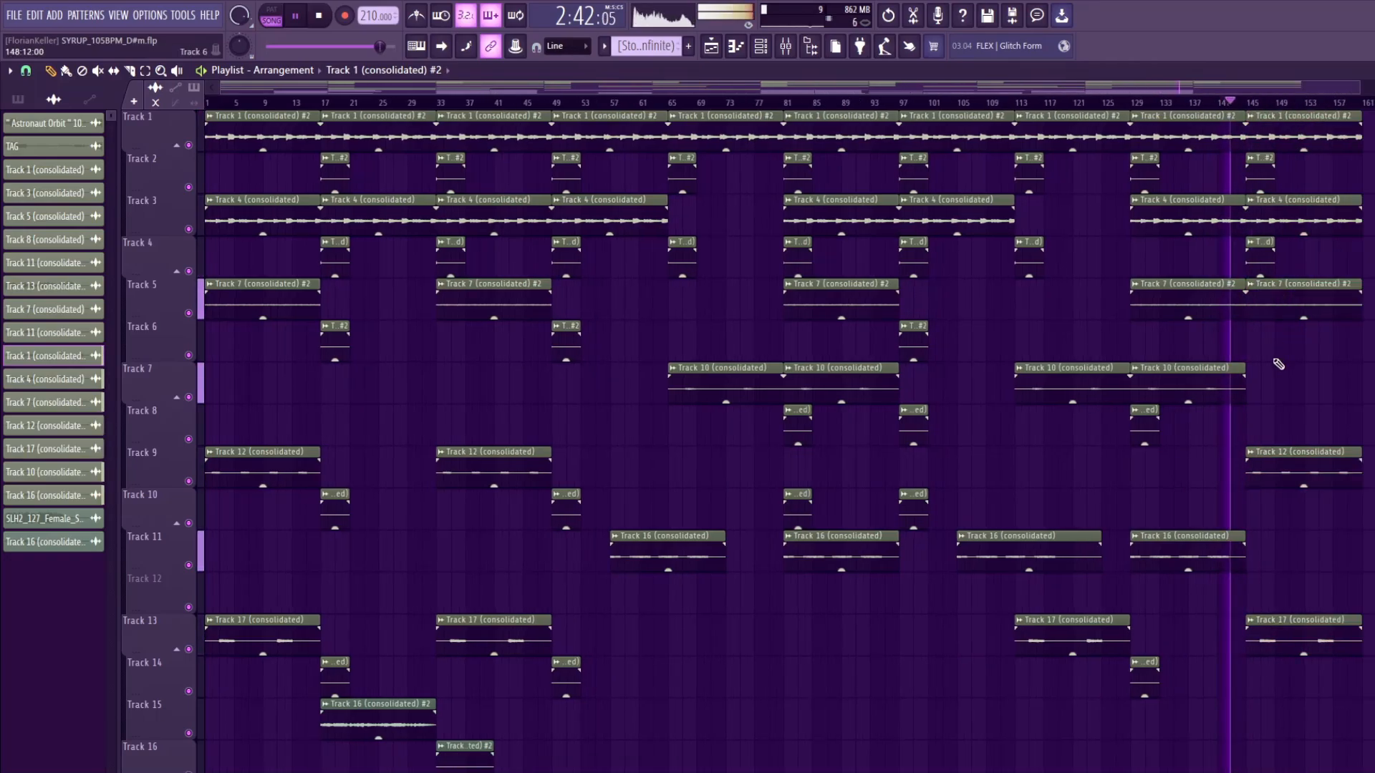
Place four-bar tail clips at bar 145 on Tracks 6 and 8
drag(804, 328, 1262, 324)
click(1247, 325)
click(1219, 414)
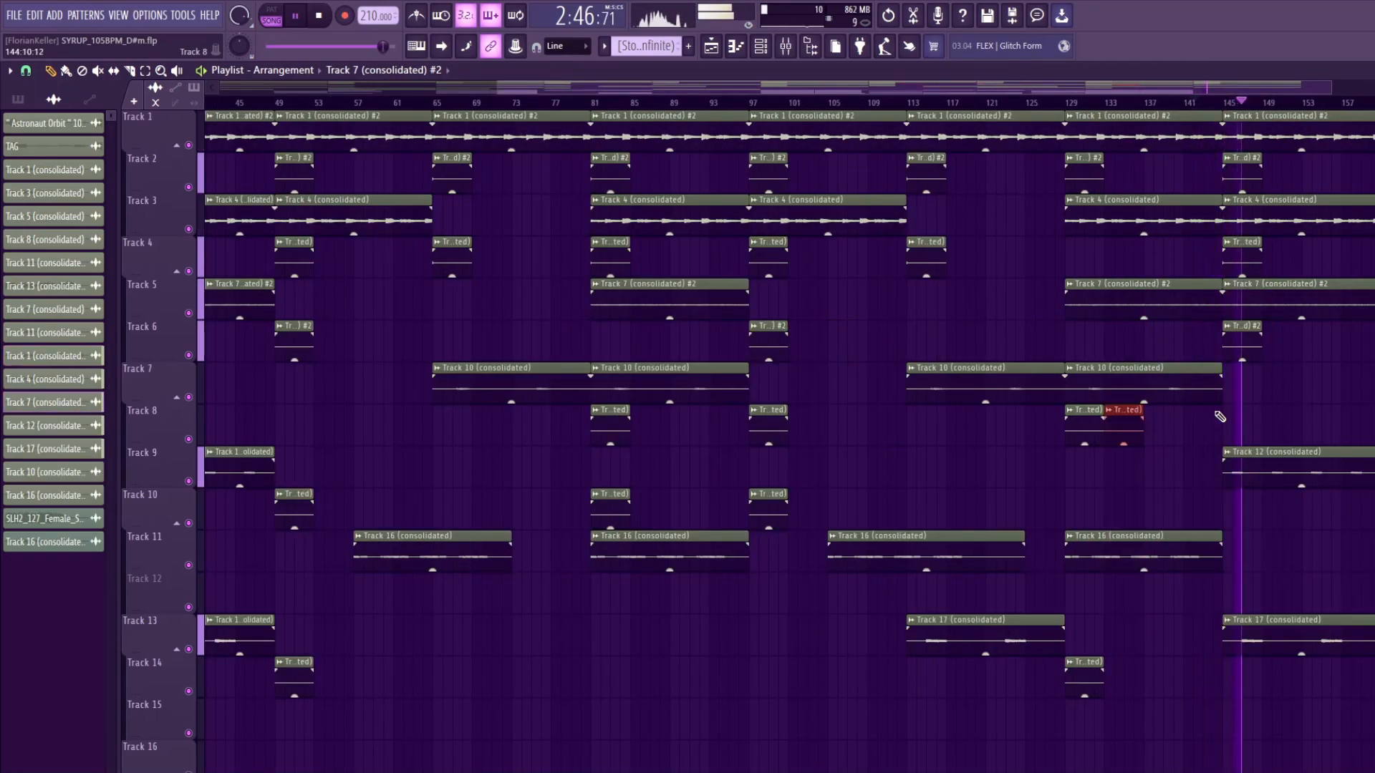
scroll(1258, 390, down, 2)
scroll(1259, 390, down, 2)
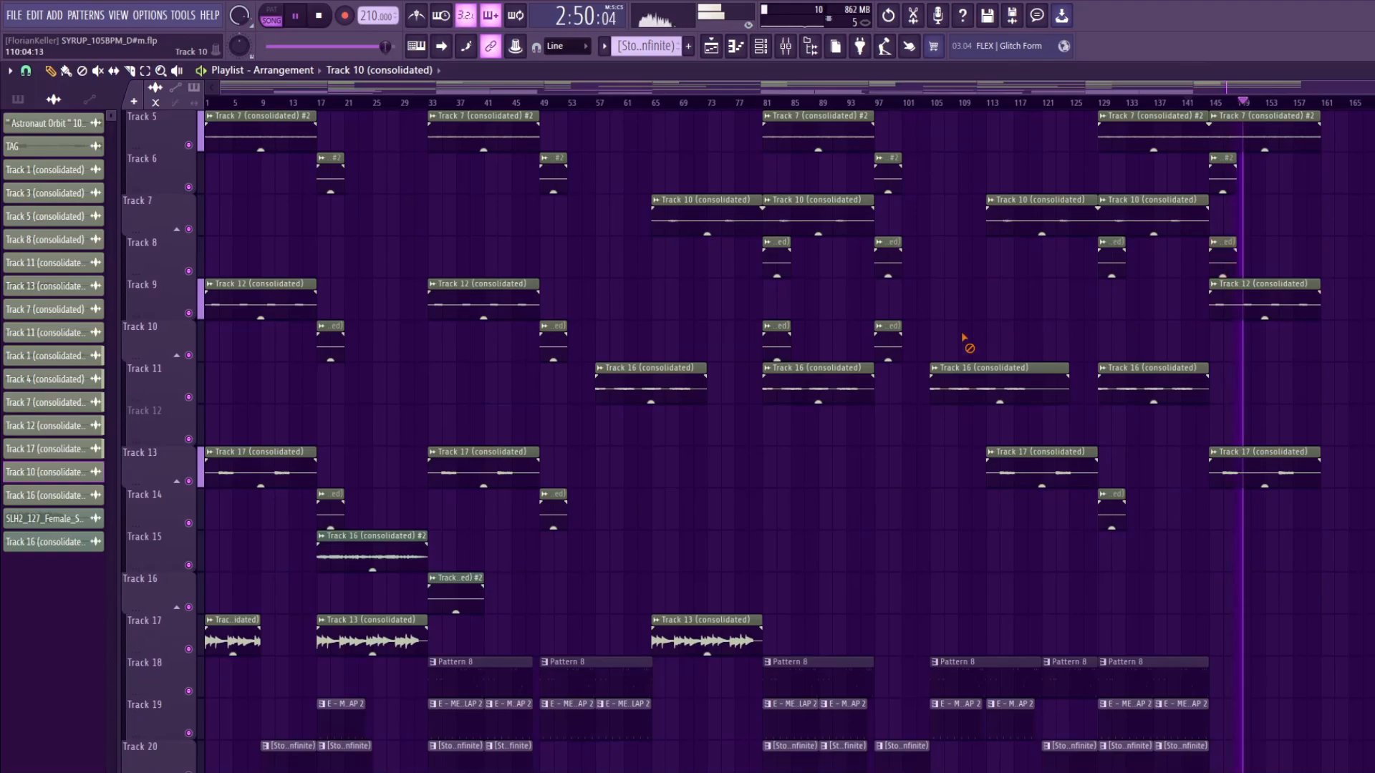
Delete the four-bar clips at bars 81 and 97 on Track 10
right_click(878, 344)
right_click(781, 336)
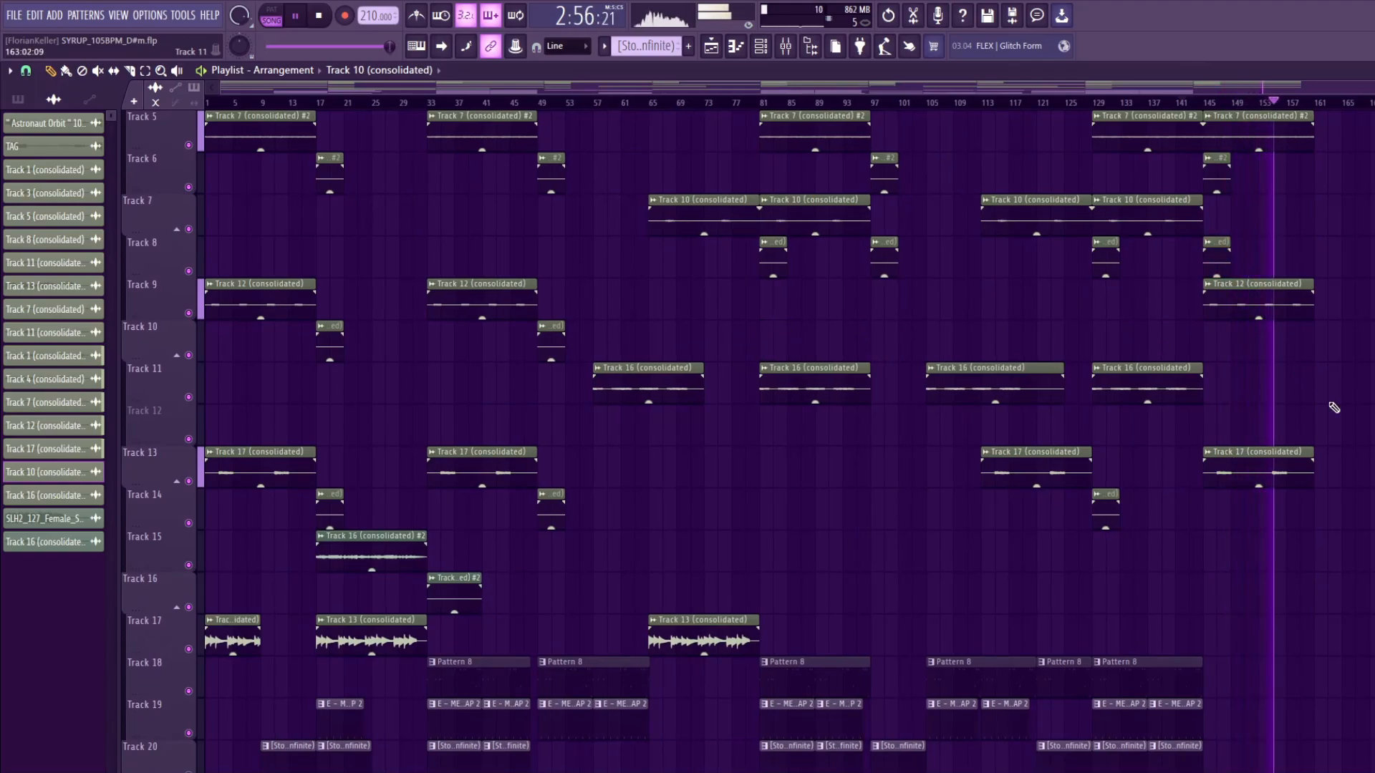
Shorten the drum section at bar 129 on Tracks 18–25 to end at bar 143, and duplicate it at bar 145
scroll(1095, 152, down, 1)
scroll(1182, 275, down, 6)
scroll(1146, 214, up, 4)
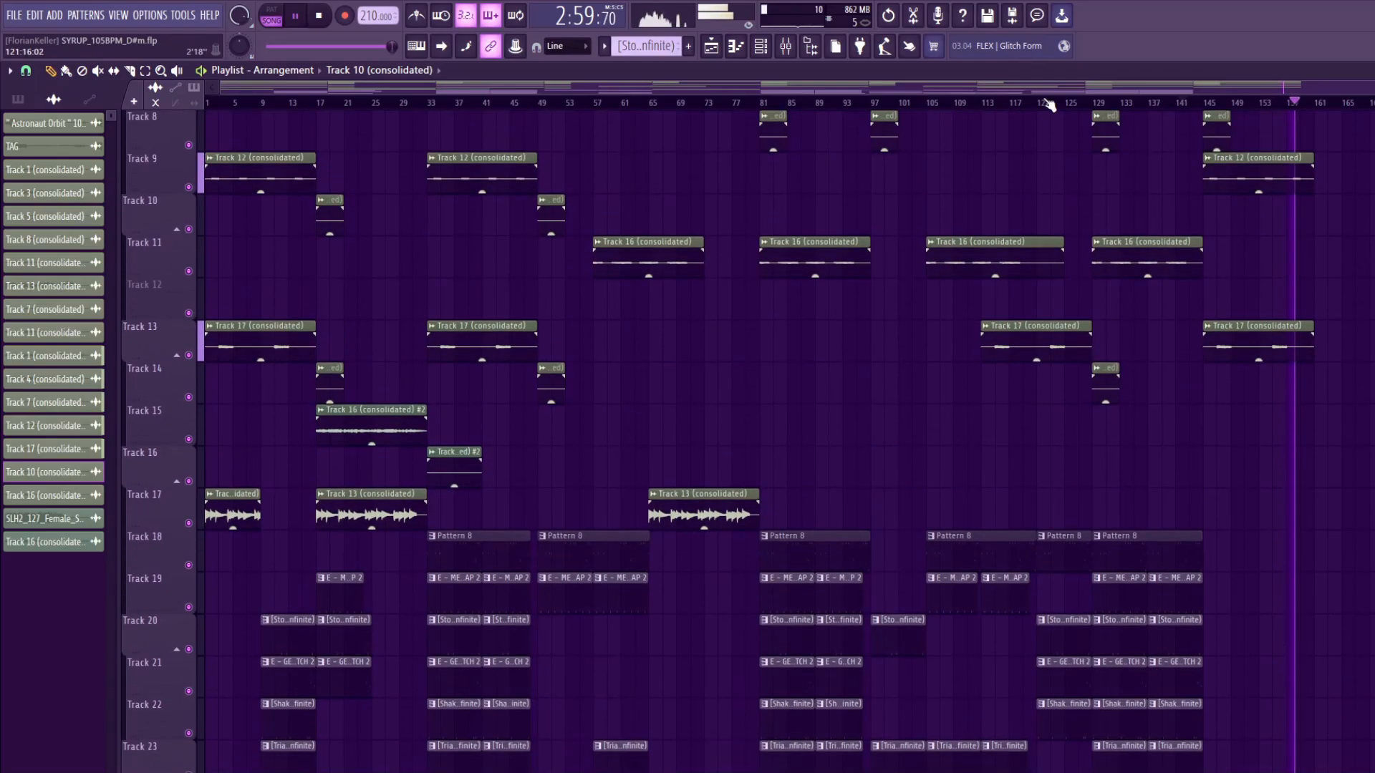
click(1061, 103)
scroll(1068, 106, up, 3)
scroll(1285, 255, up, 7)
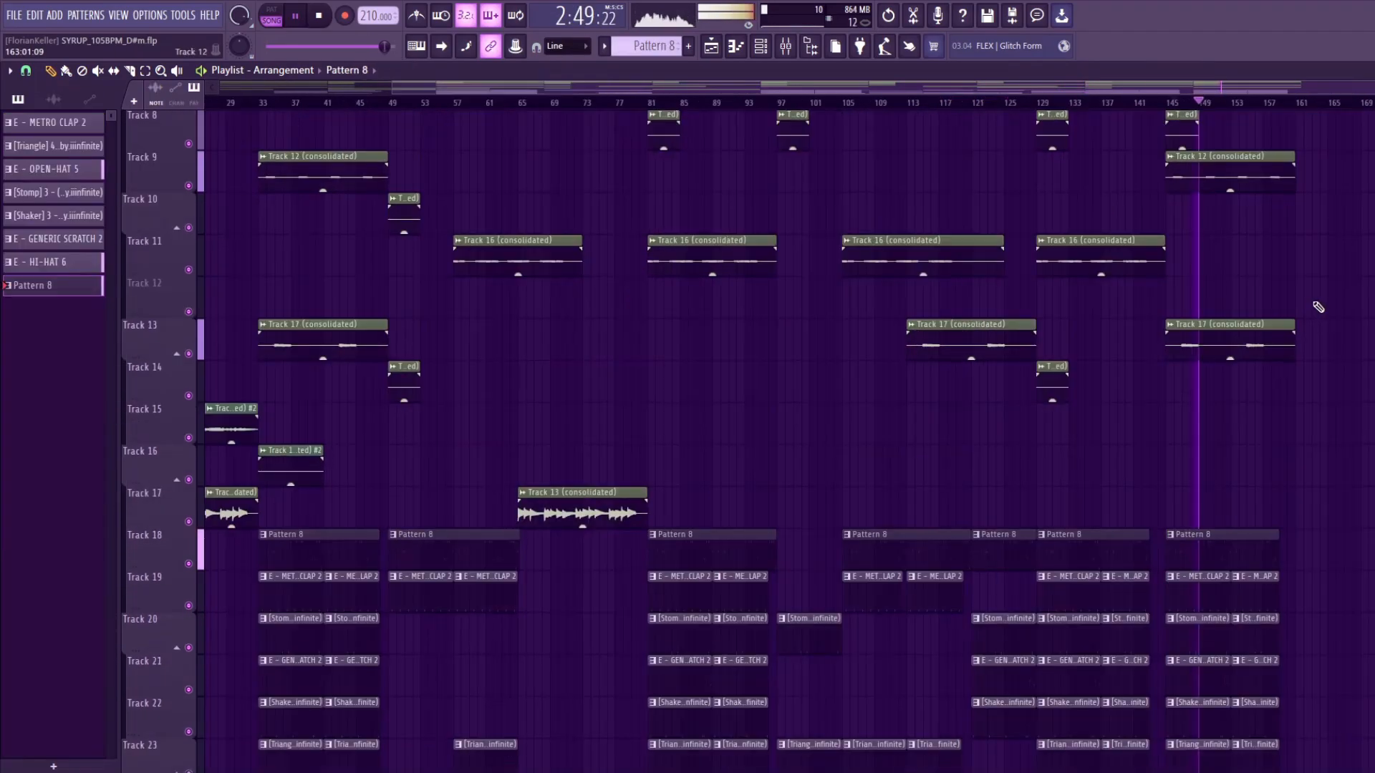
Delete the Track 7 (consolidated) #2 clip at bar 145 on Track 5, and play the final section
scroll(1323, 310, up, 7)
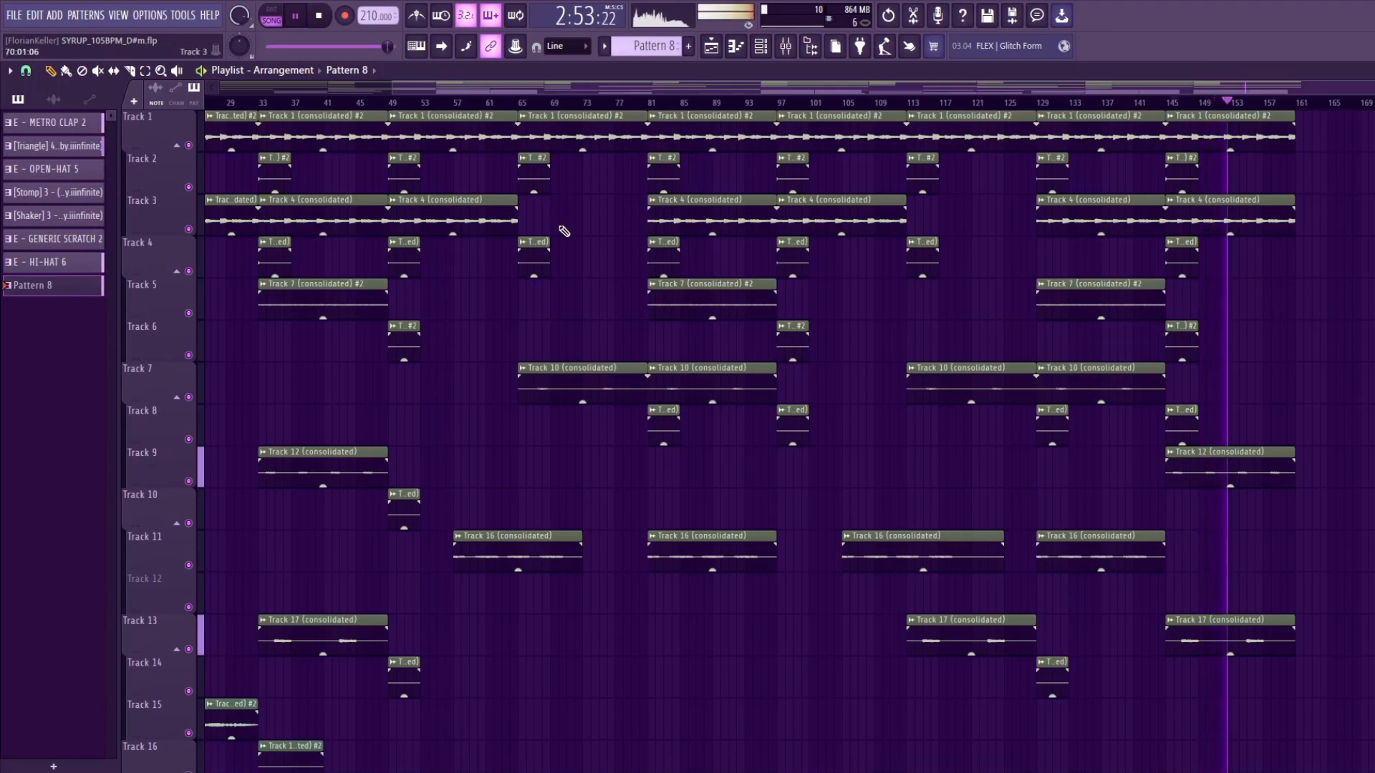
scroll(564, 247, down, 1)
scroll(565, 291, up, 1)
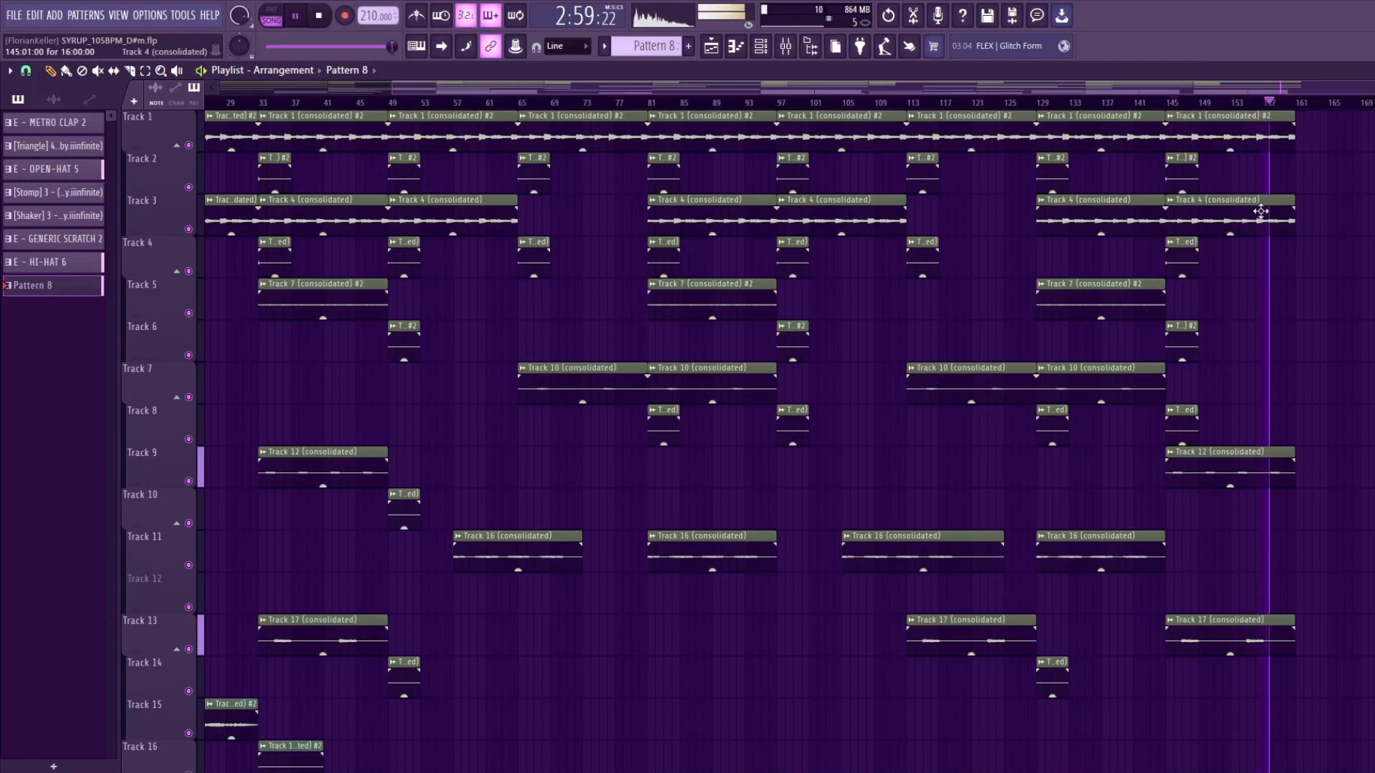
Select the closing drum clips on Tracks 18–23 and save the project
scroll(1275, 244, down, 13)
scroll(1286, 284, up, 5)
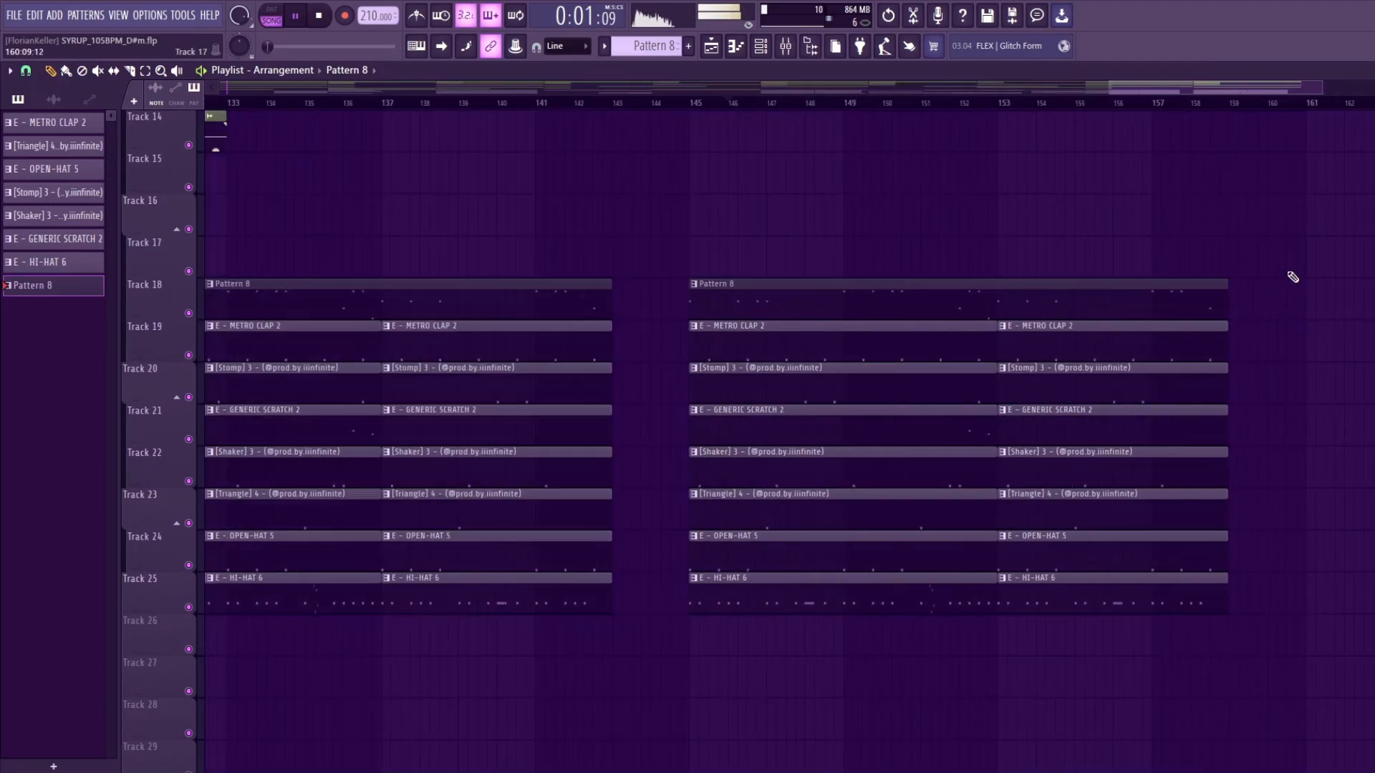
drag(1286, 277, 997, 490)
scroll(1218, 482, up, 2)
scroll(1332, 394, down, 5)
scroll(1353, 415, down, 5)
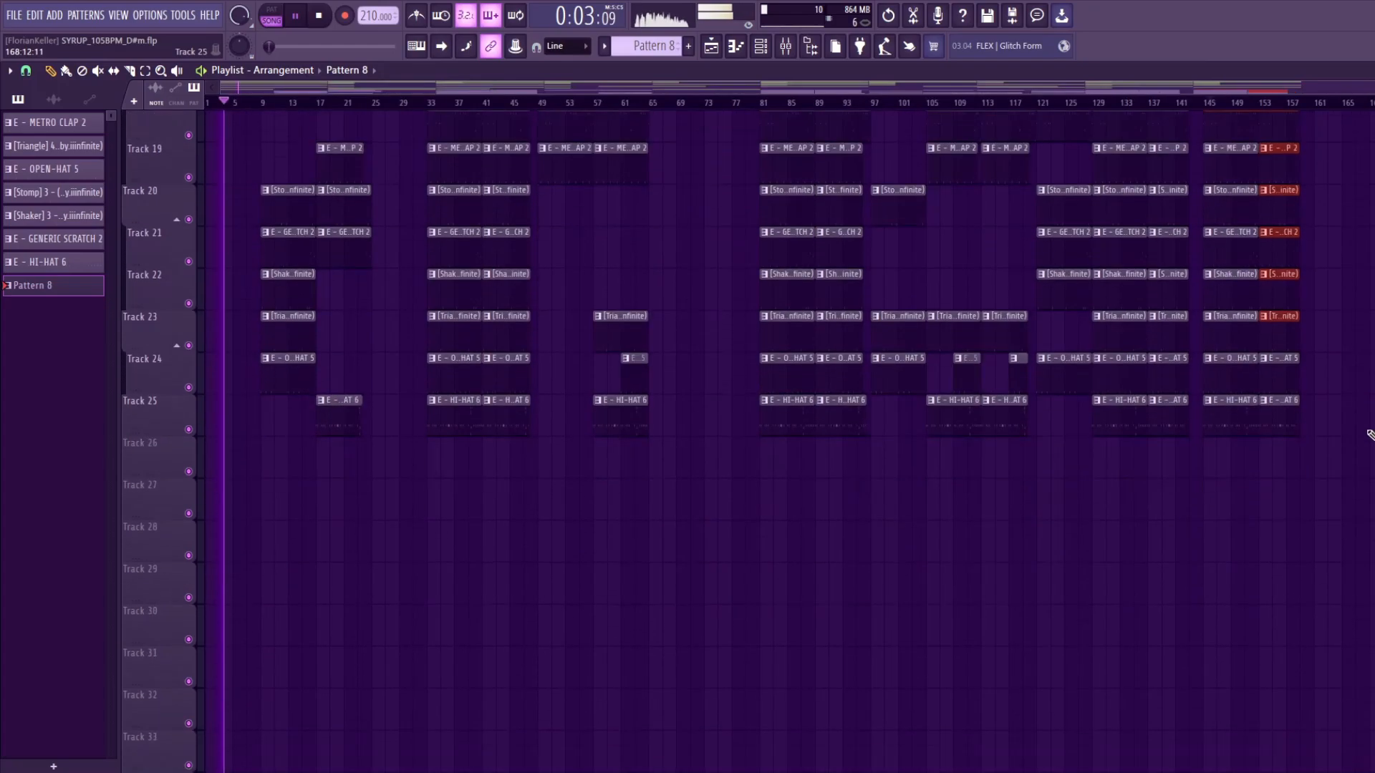
key(ctrl+s)
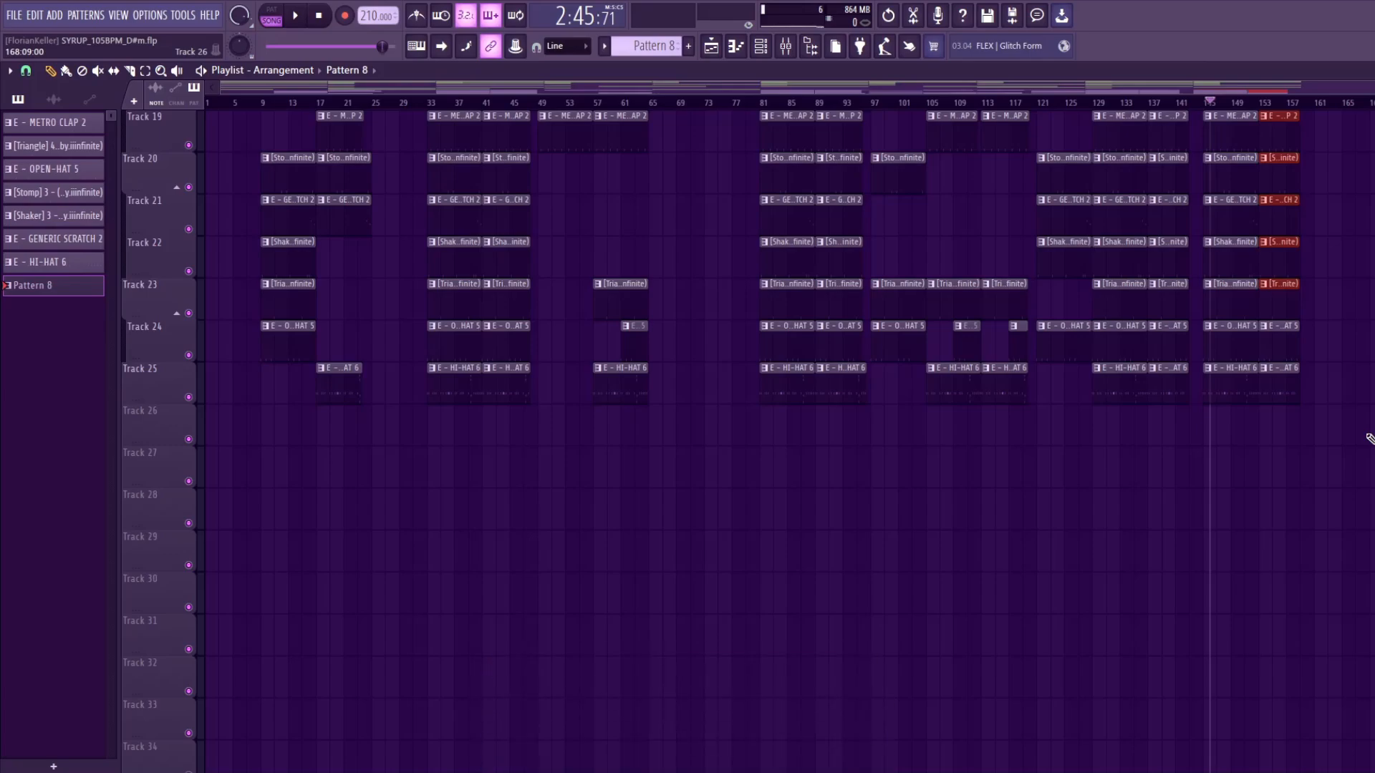
scroll(1341, 207, up, 8)
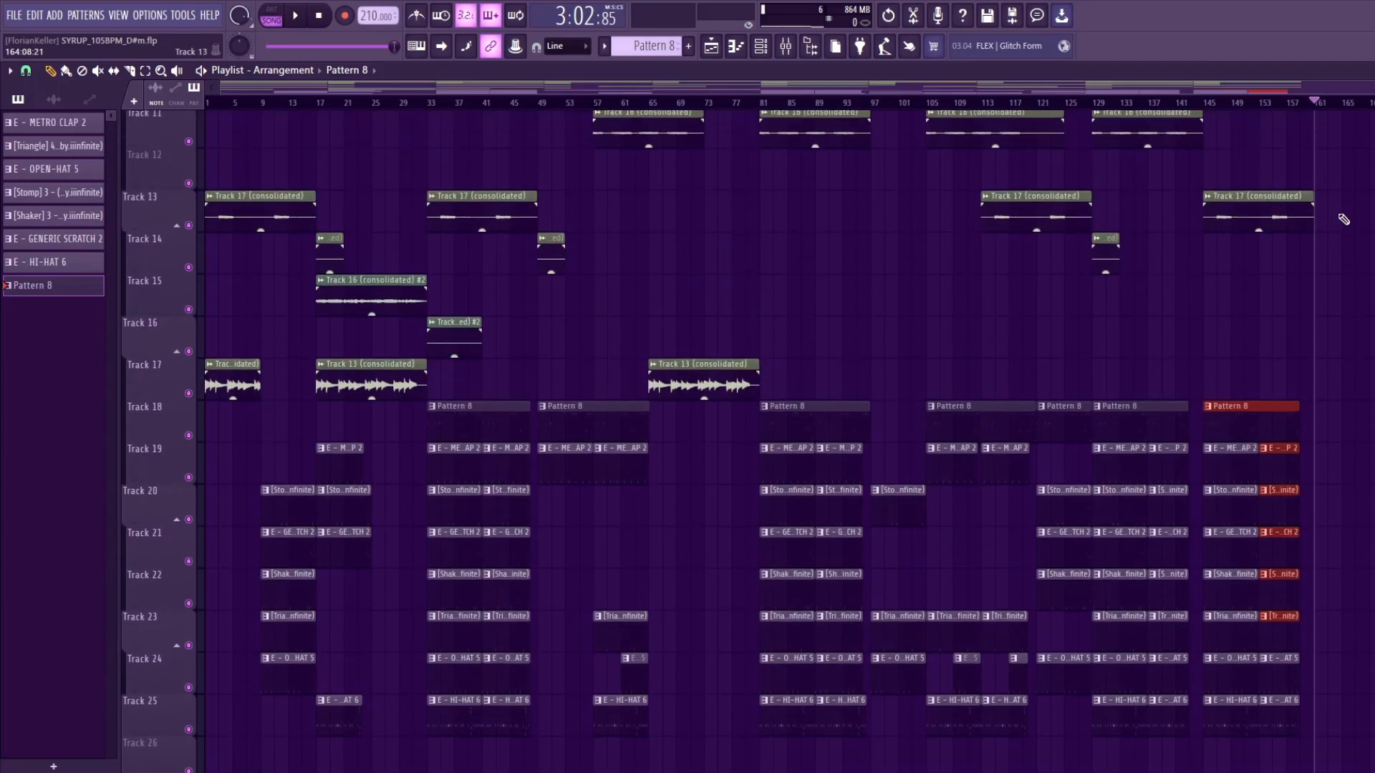